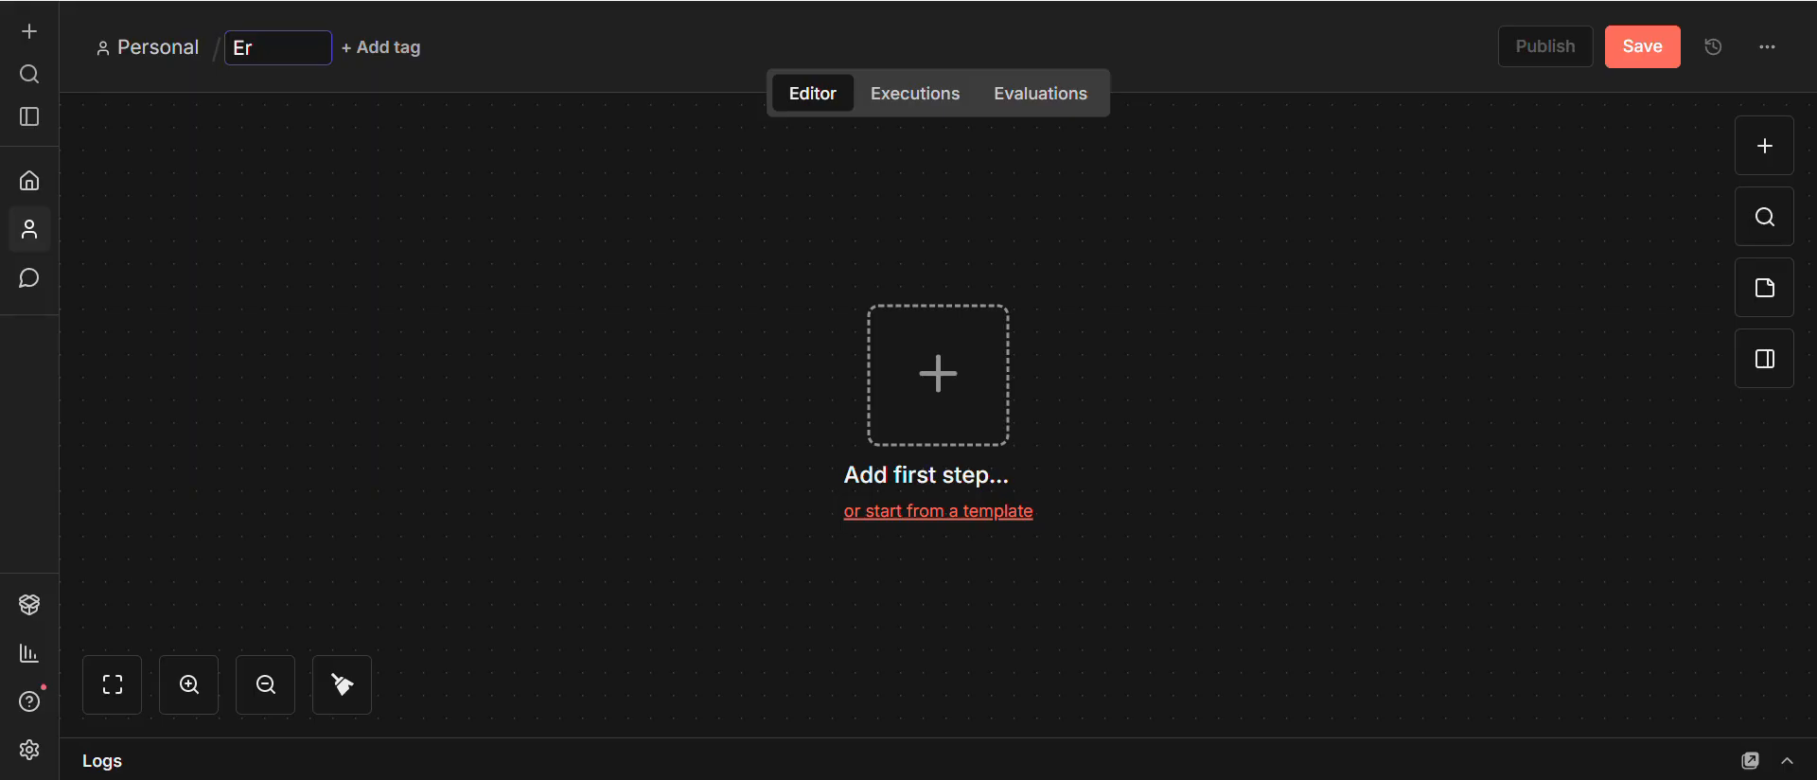
# Step: Name the new workflow "Error workflow" and save it
pyautogui.write('o')
pyautogui.press('BackSpace')
pyautogui.write('ror works')
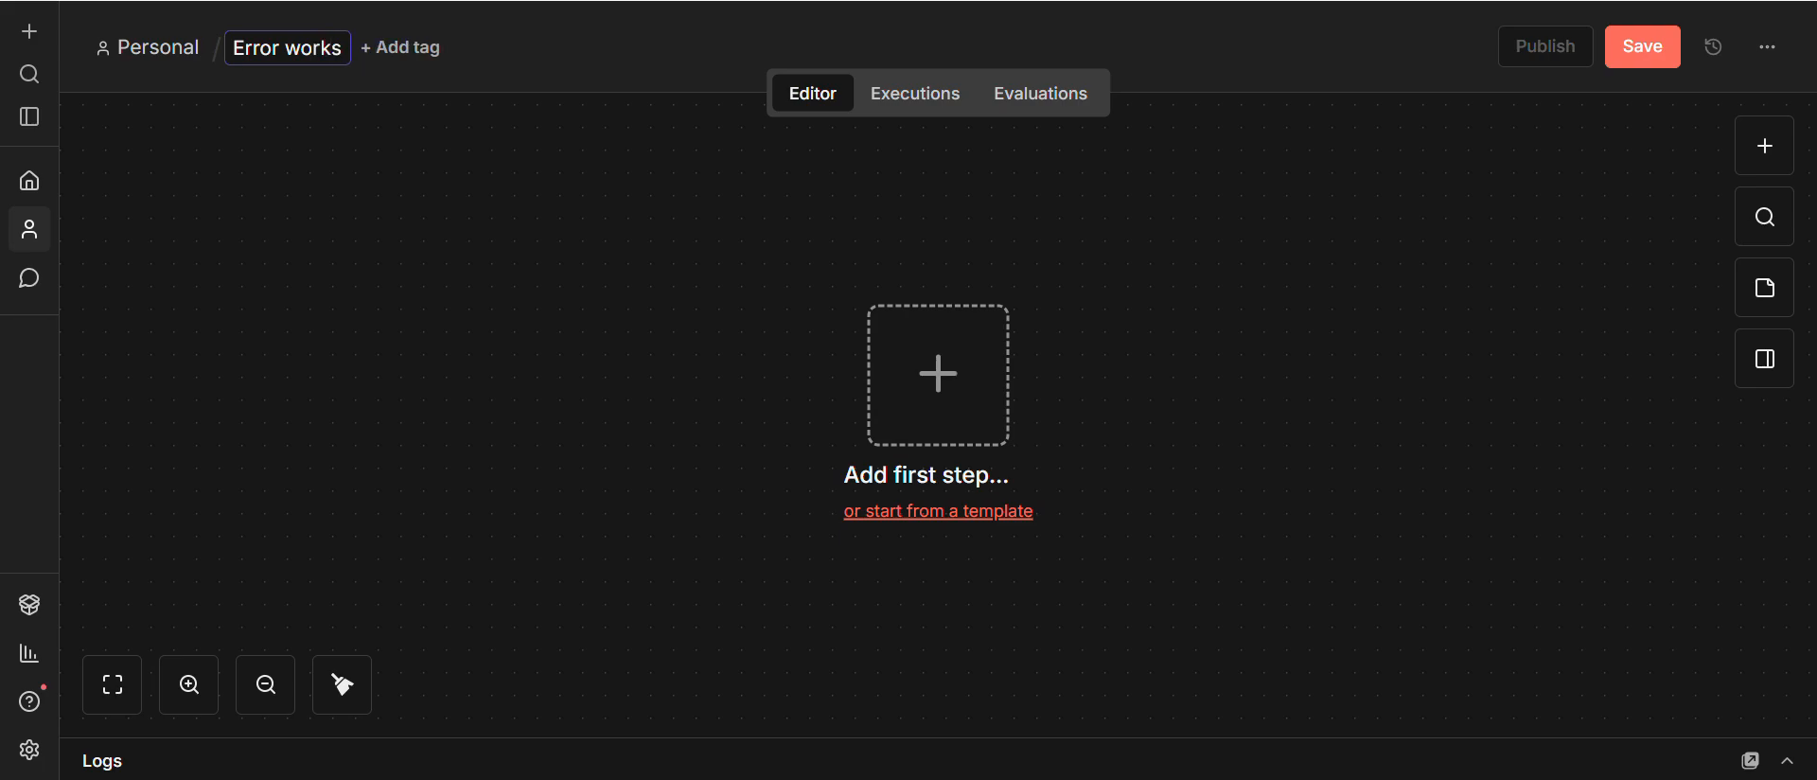
pyautogui.press('BackSpace')
pyautogui.write('flow')
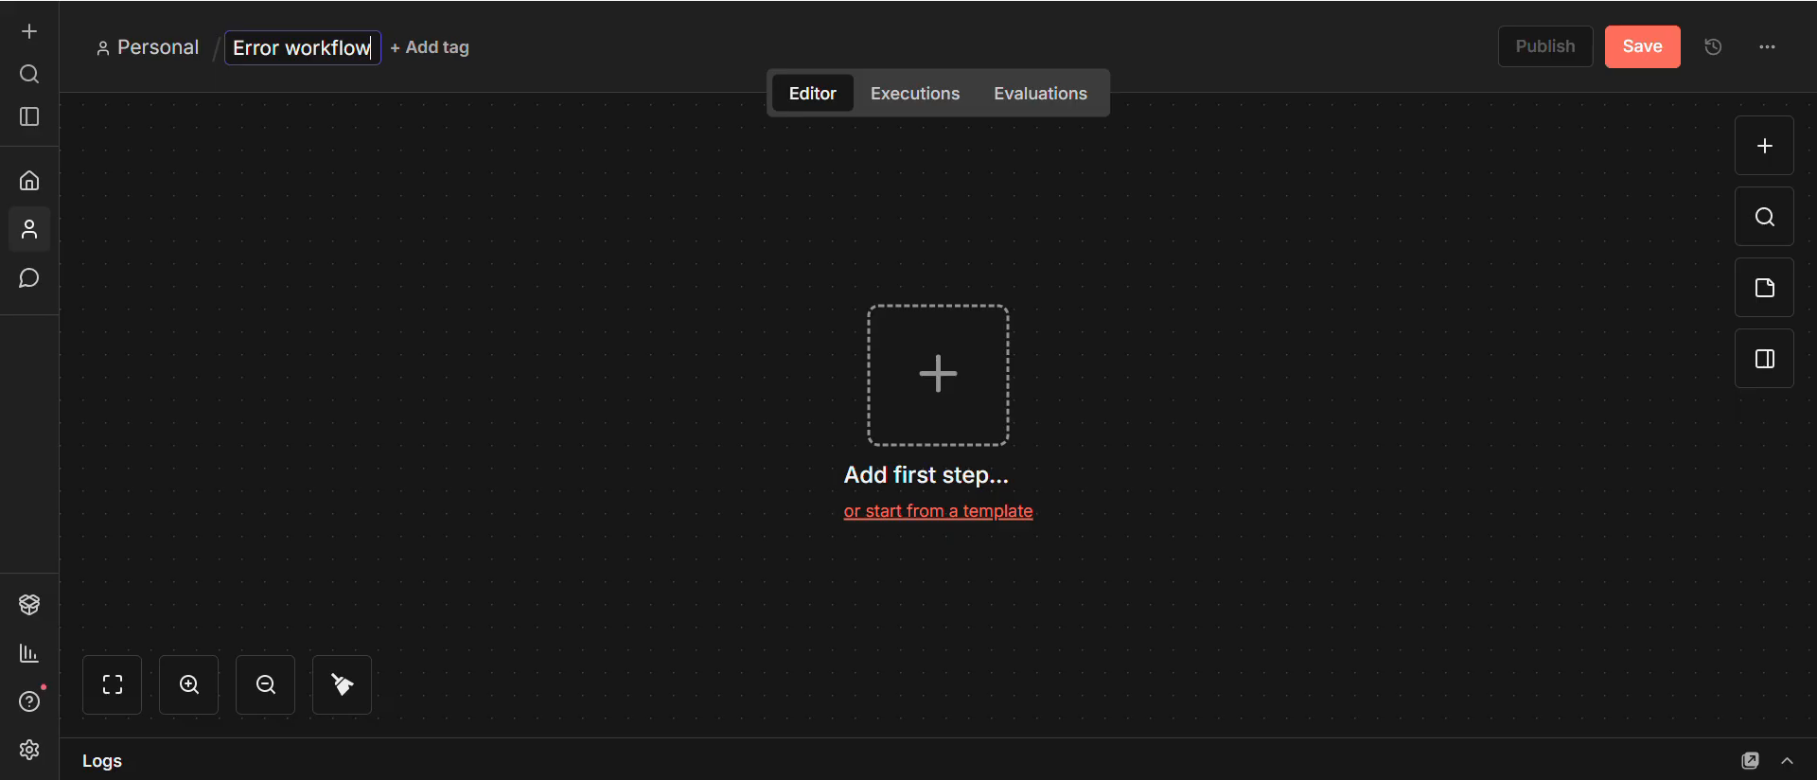
pyautogui.press('Return')
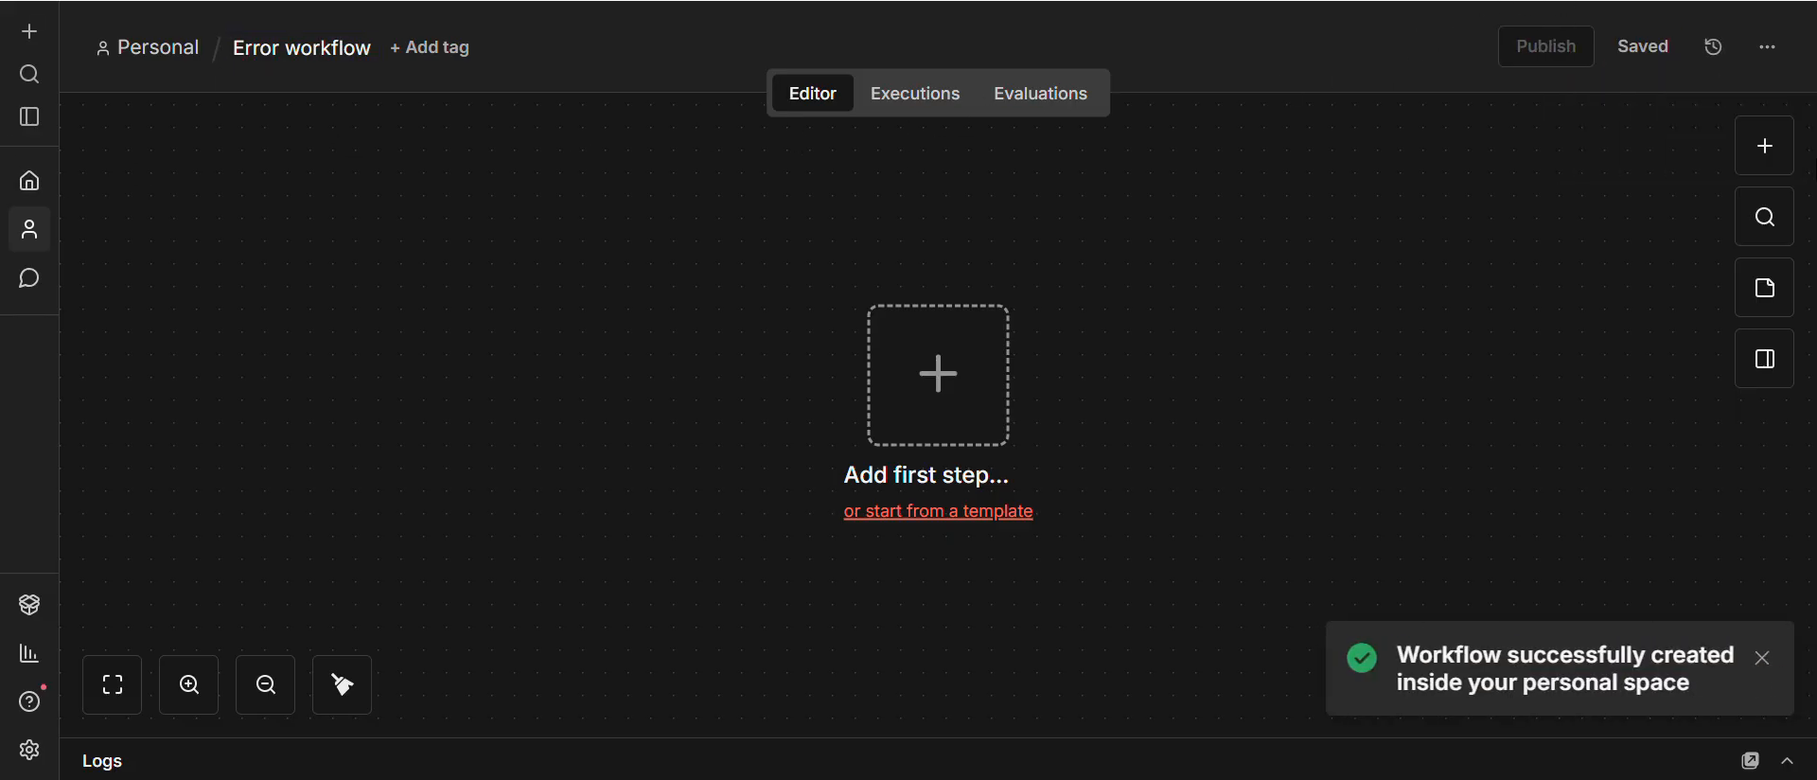
# Step: Add an Error Trigger node as the workflow's first step
pyautogui.click(1762, 148)
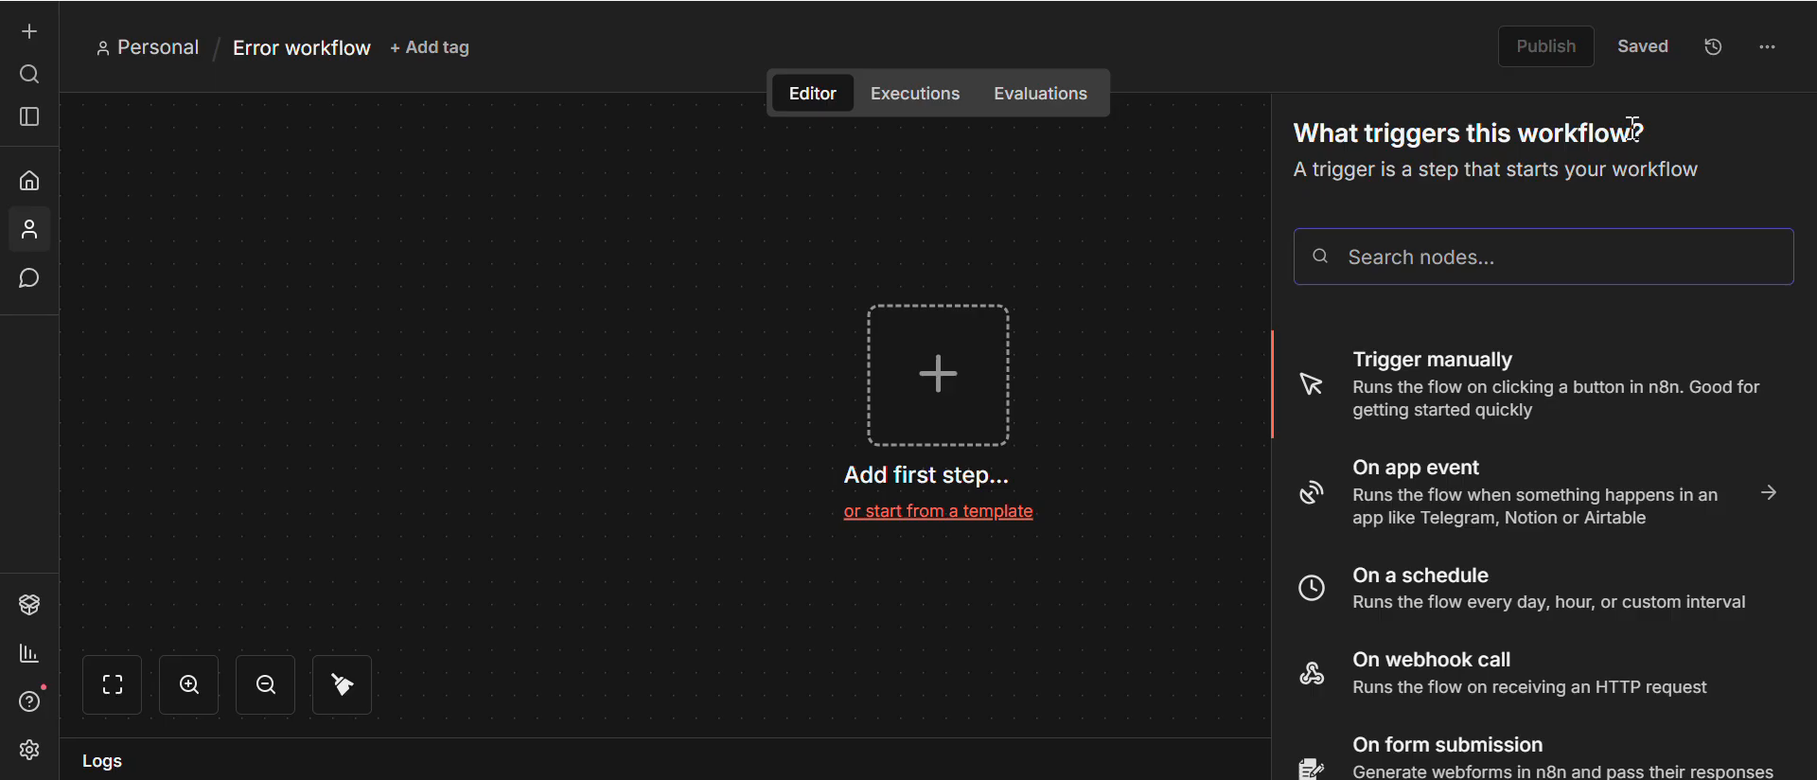
pyautogui.write('err')
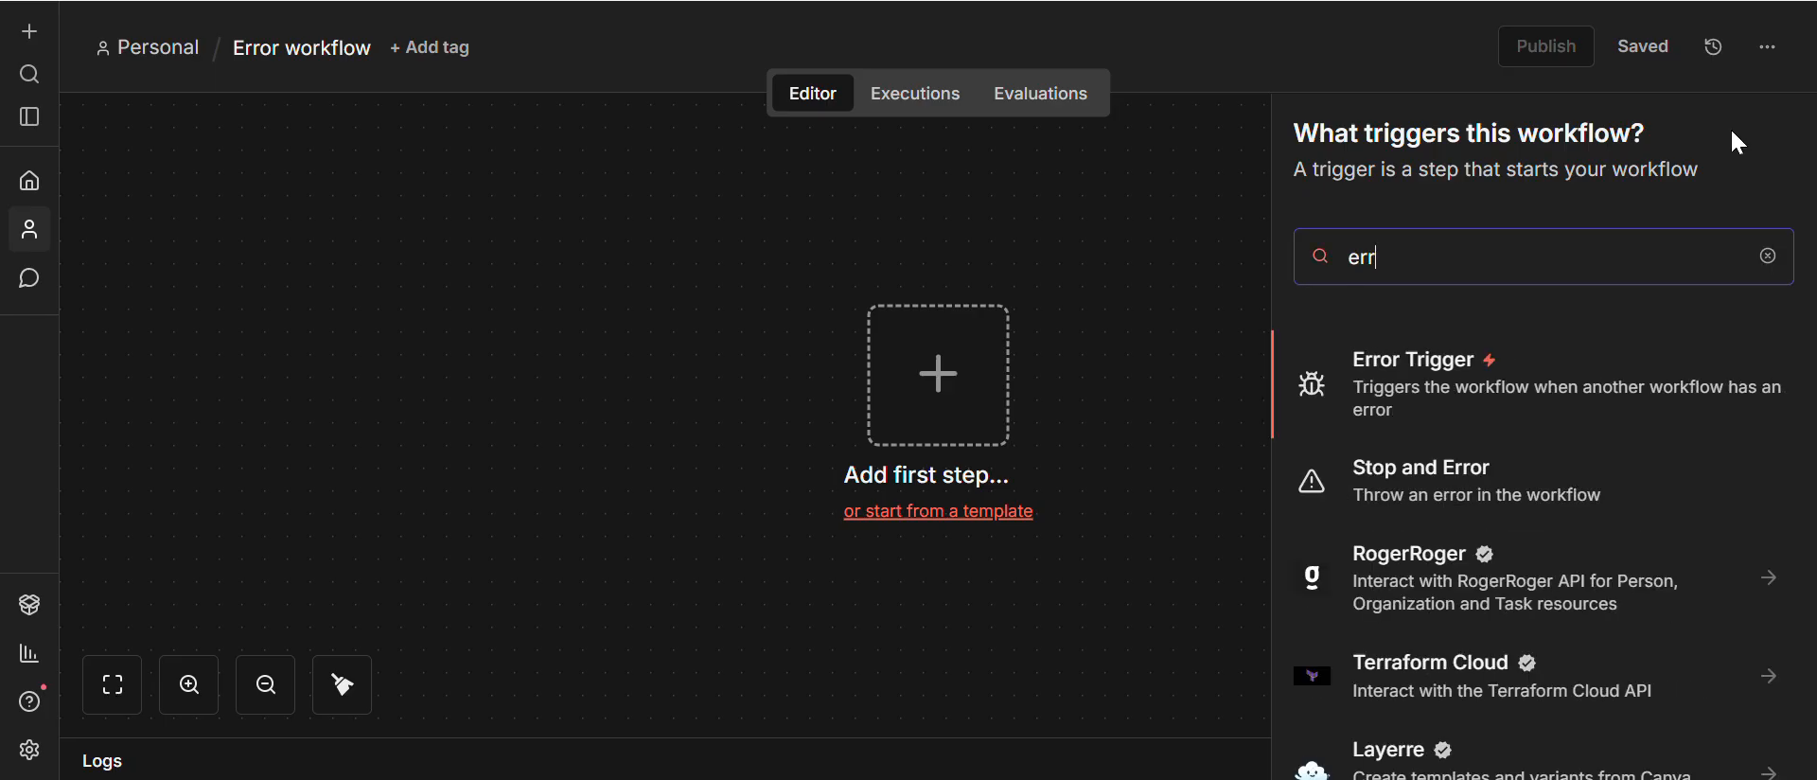
pyautogui.click(1372, 374)
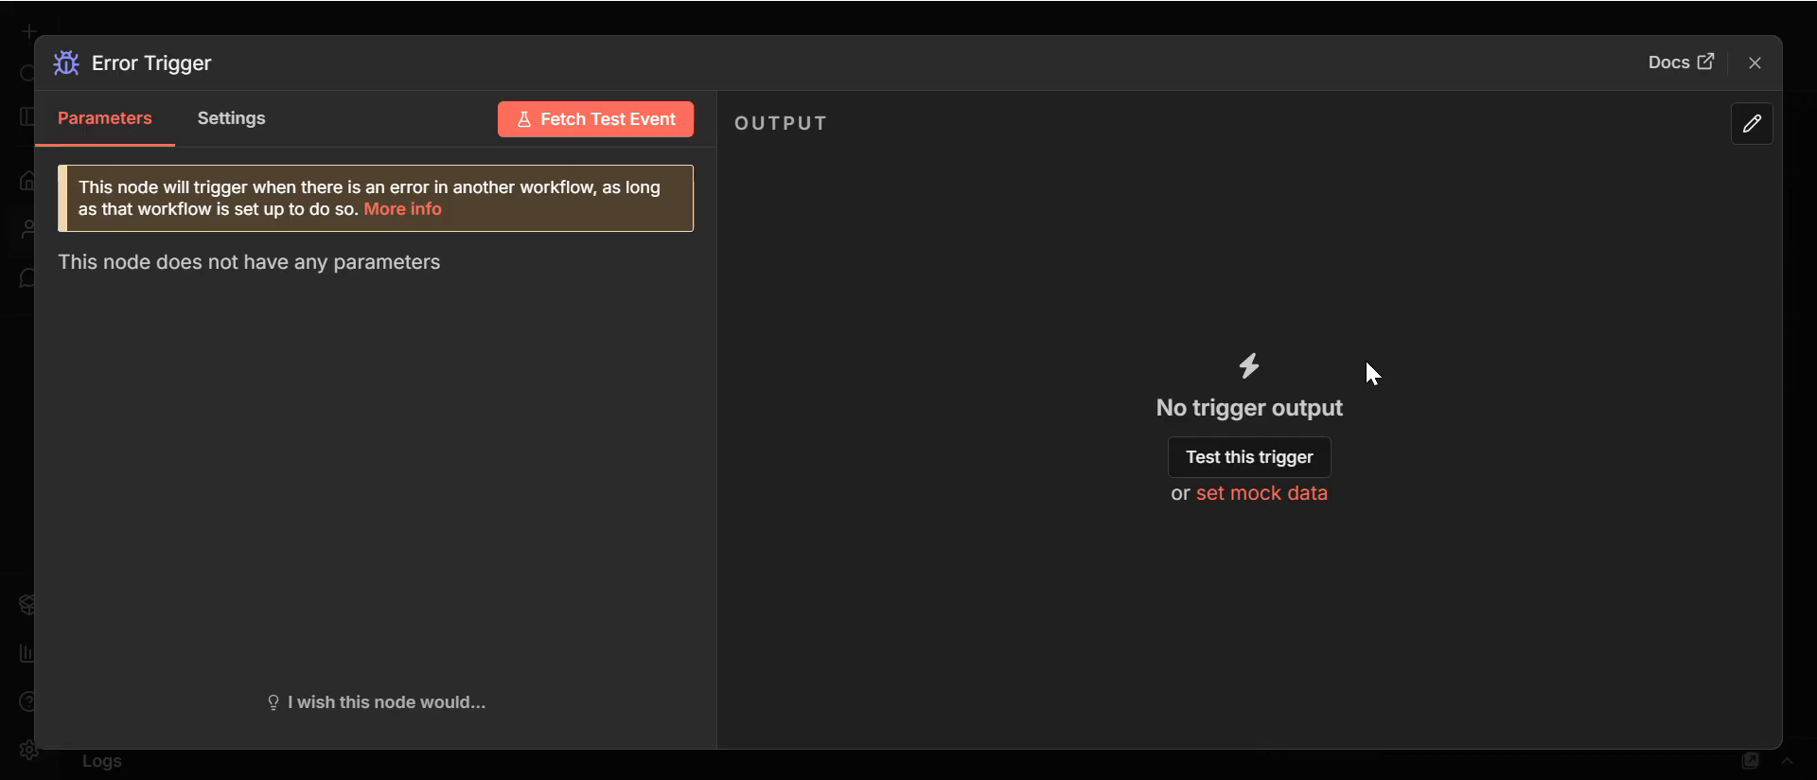
# Step: Fetch a test event for the Error Trigger and review the execution and error fields it returns
pyautogui.click(643, 130)
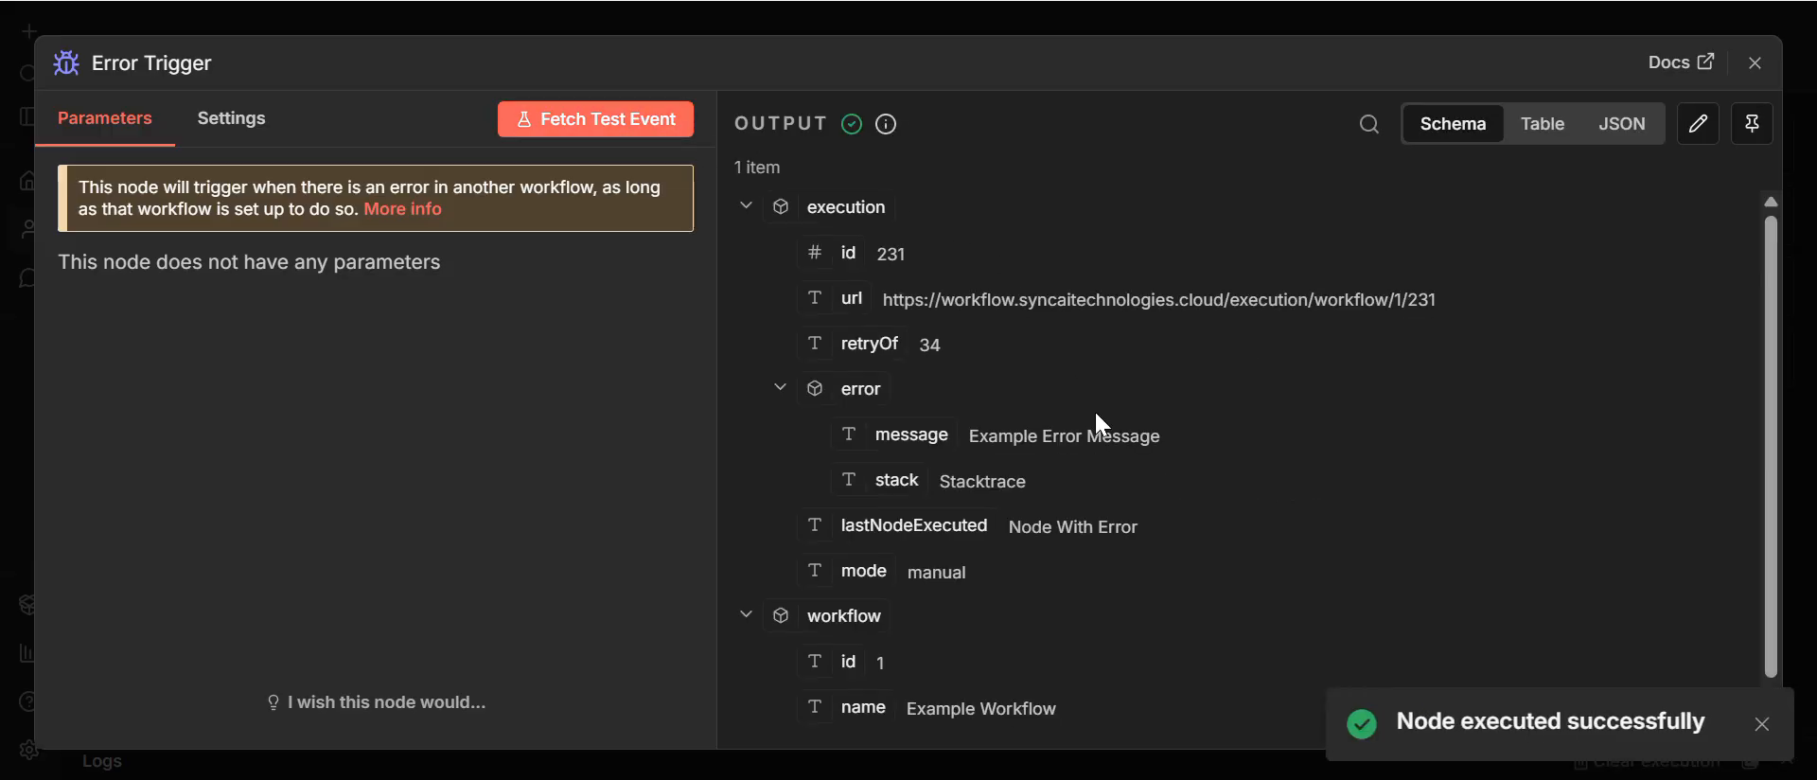
pyautogui.scroll(-1, 1097, 417)
pyautogui.moveTo(881, 337); pyautogui.dragTo(934, 358)
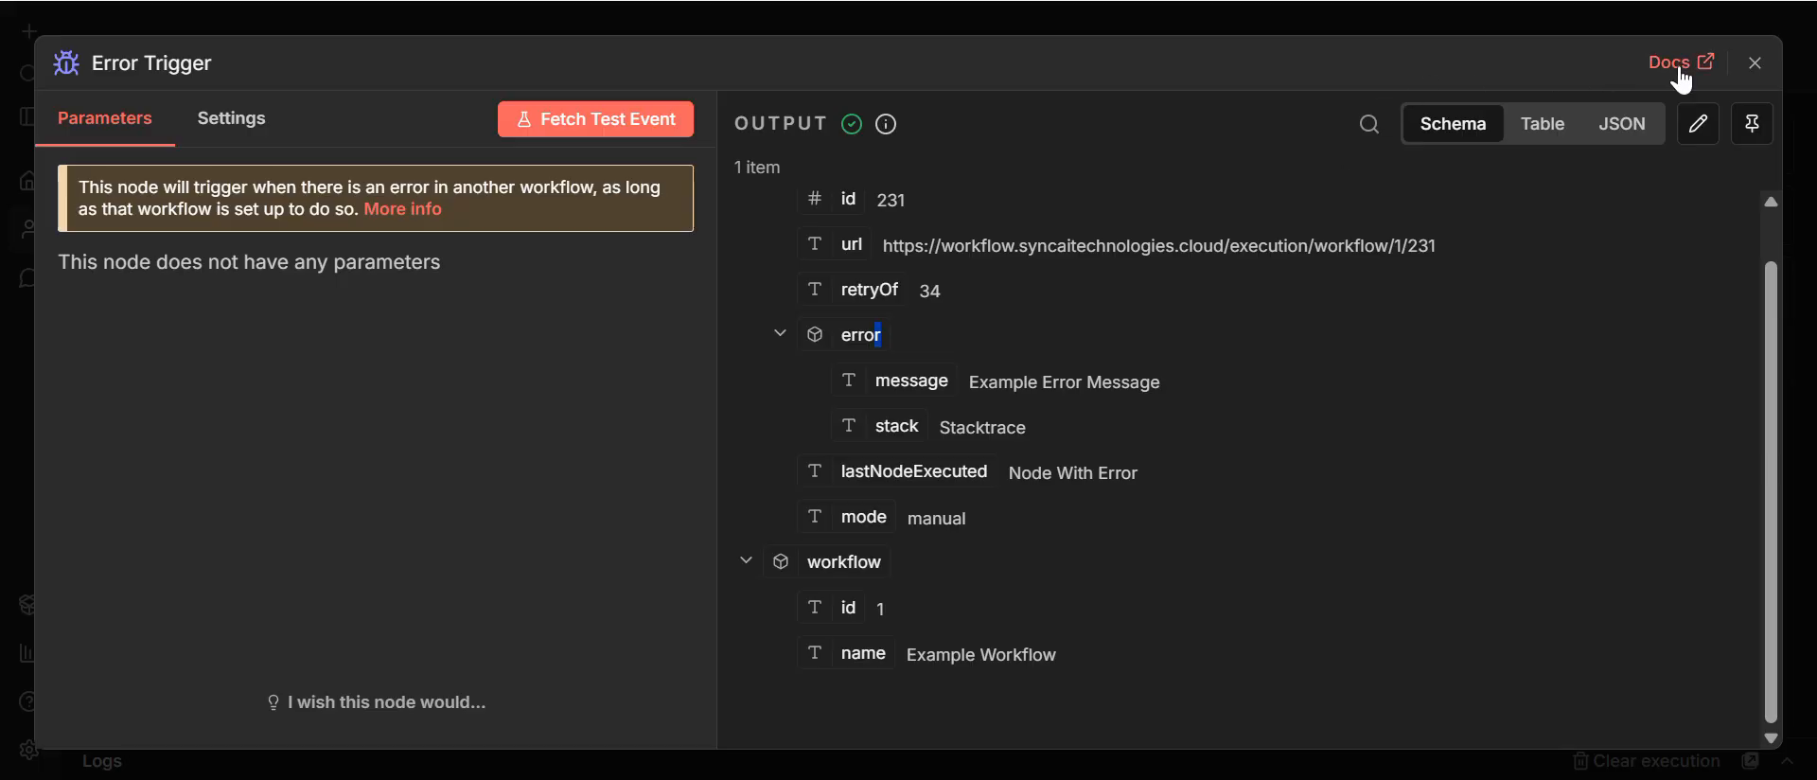
pyautogui.click(1756, 63)
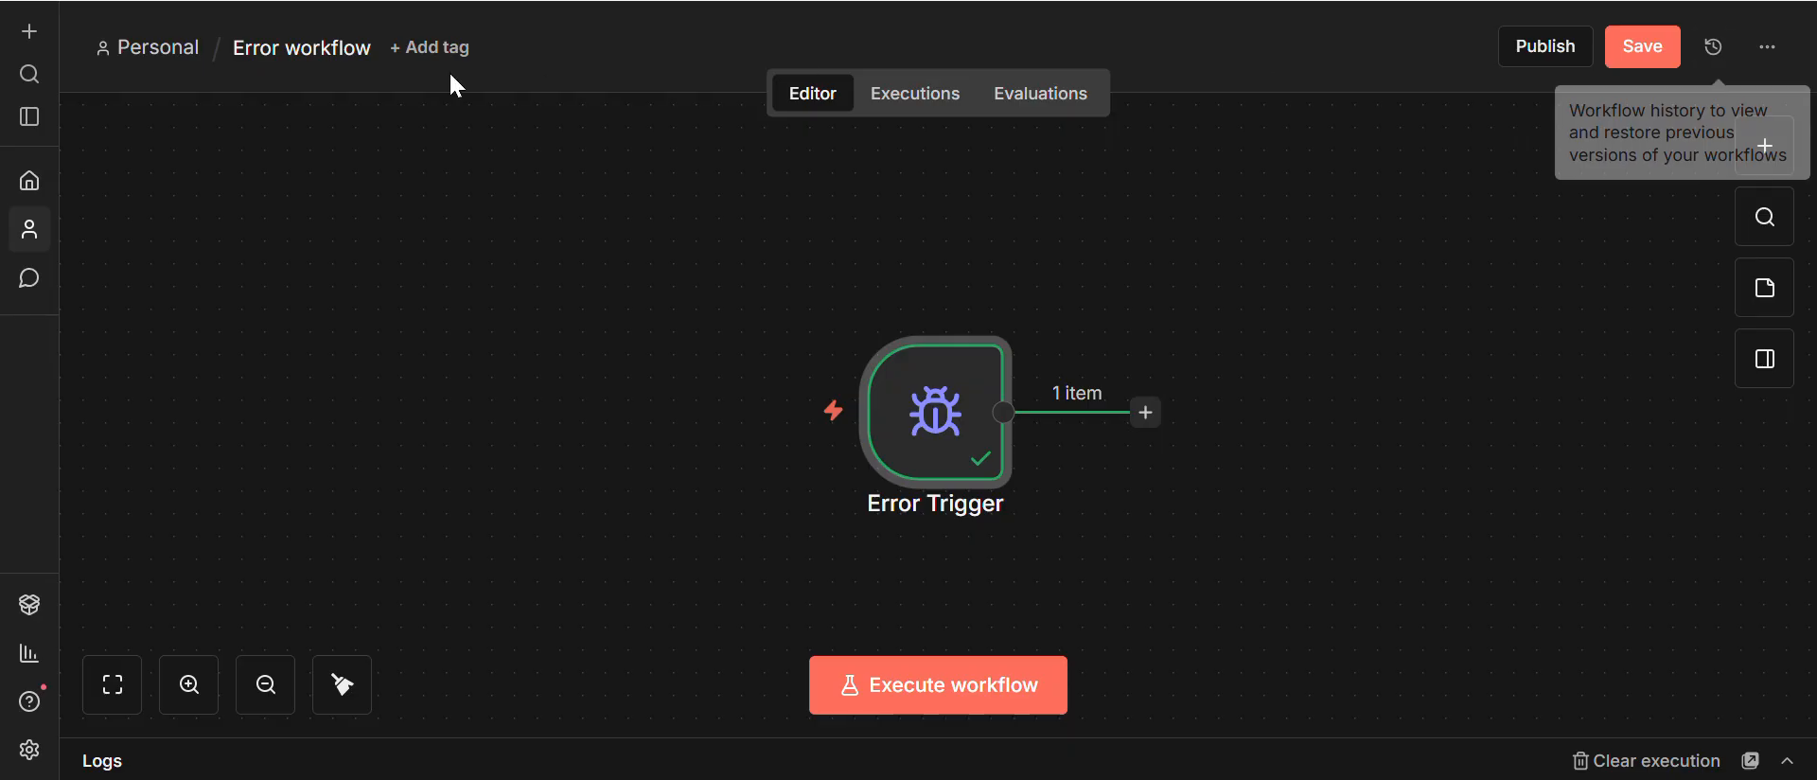
# Step: Rename the workflow as "Error workflow 2"
pyautogui.click(357, 53)
pyautogui.click(382, 44)
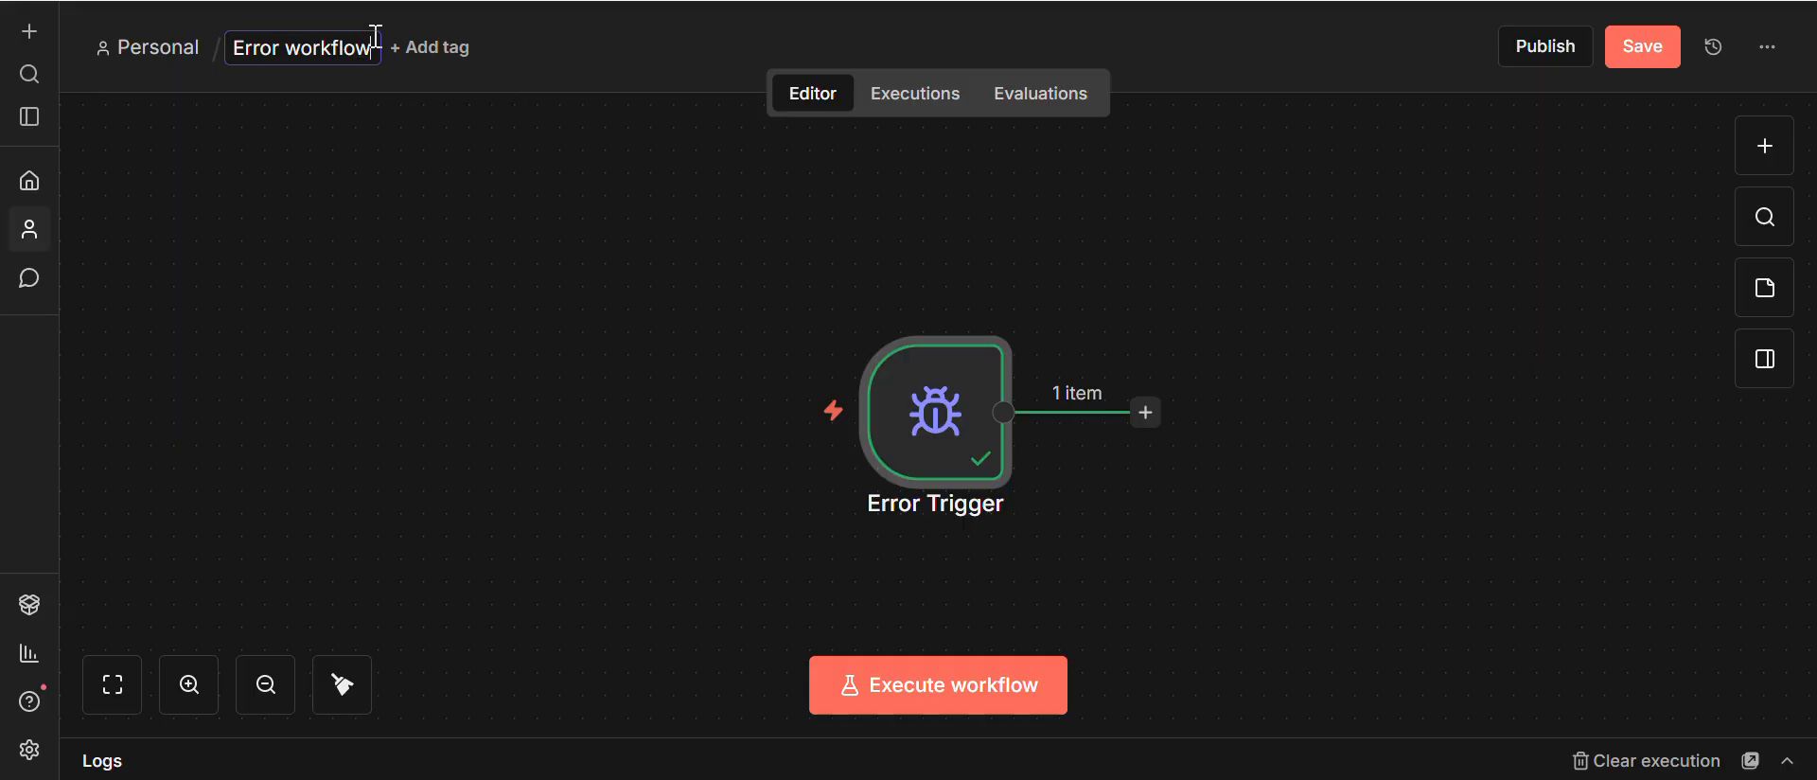
pyautogui.click(375, 36)
pyautogui.write('2')
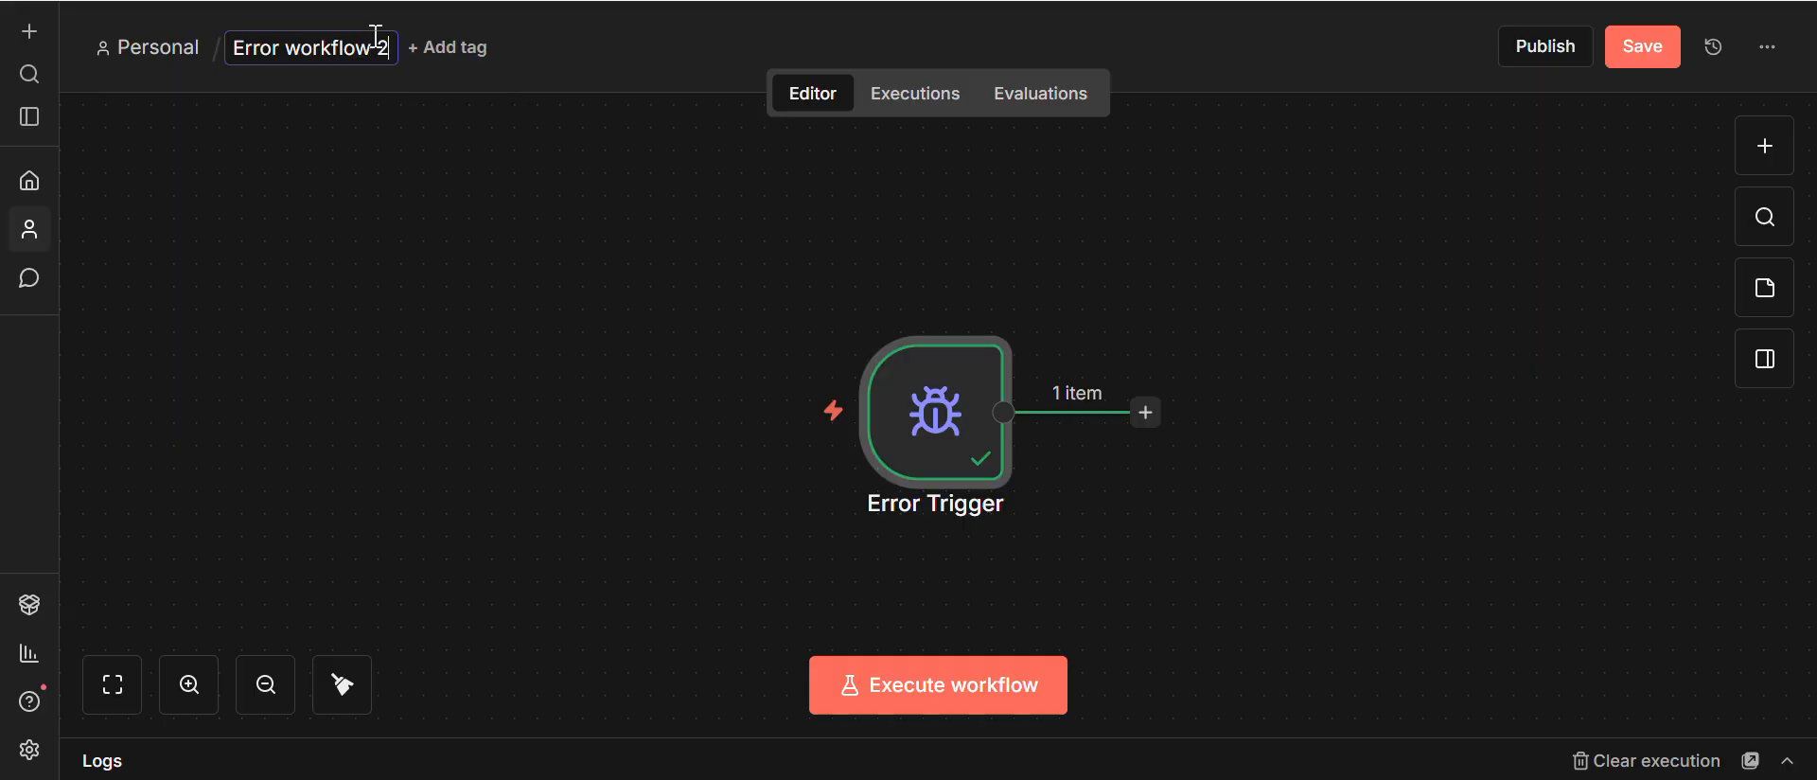
pyautogui.click(416, 313)
# Step: Reopen the Error Trigger node and examine its output, especially the error message field
pyautogui.moveTo(956, 392)
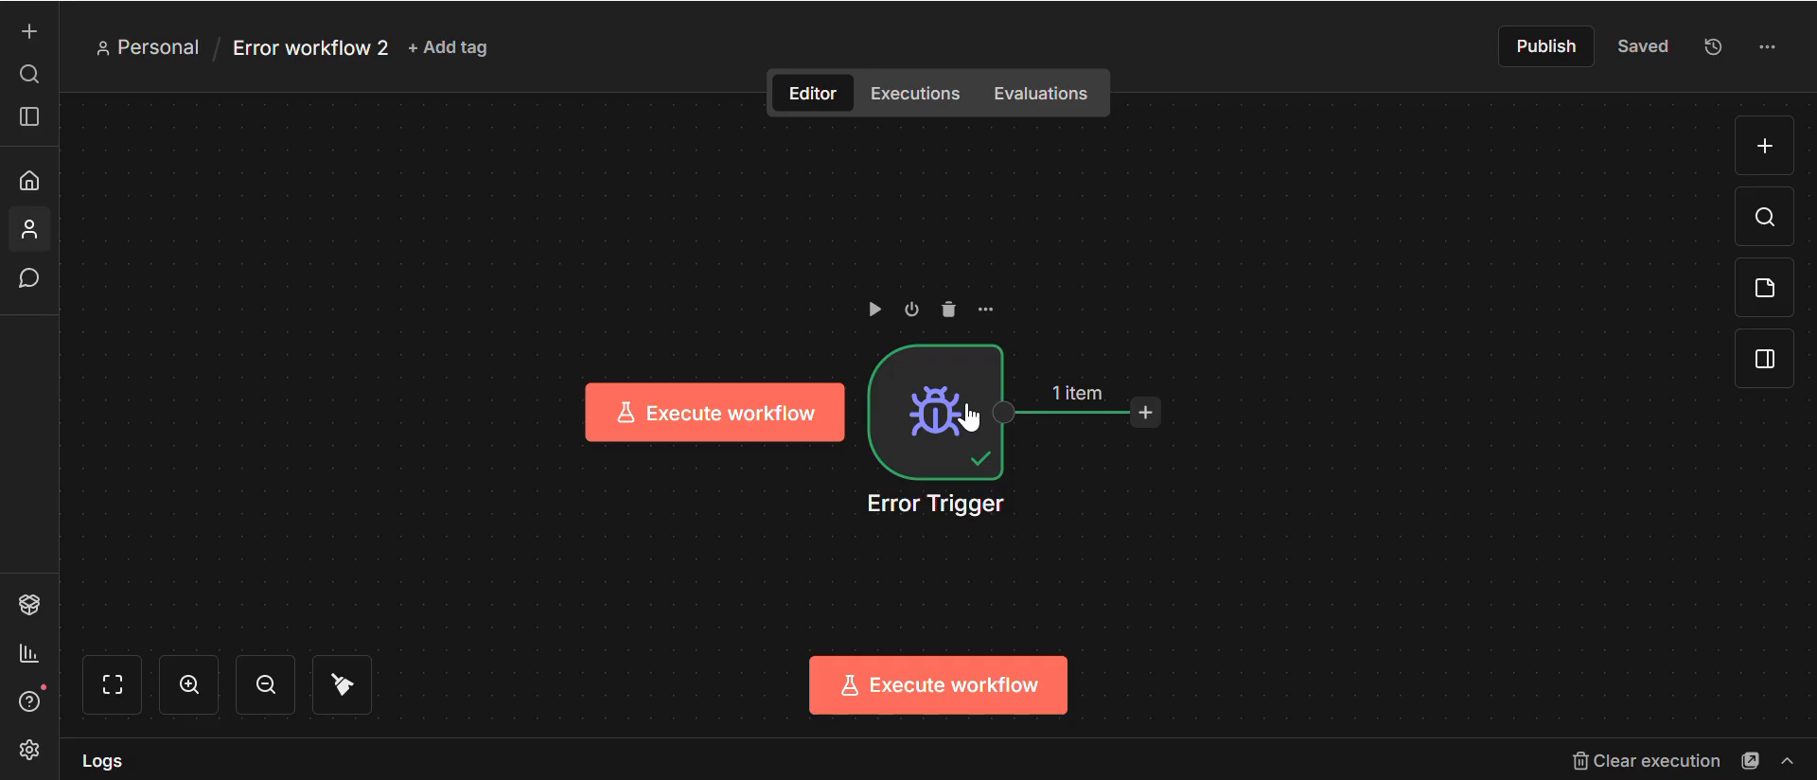
pyautogui.doubleClick(969, 416)
pyautogui.scroll(-1, 1189, 546)
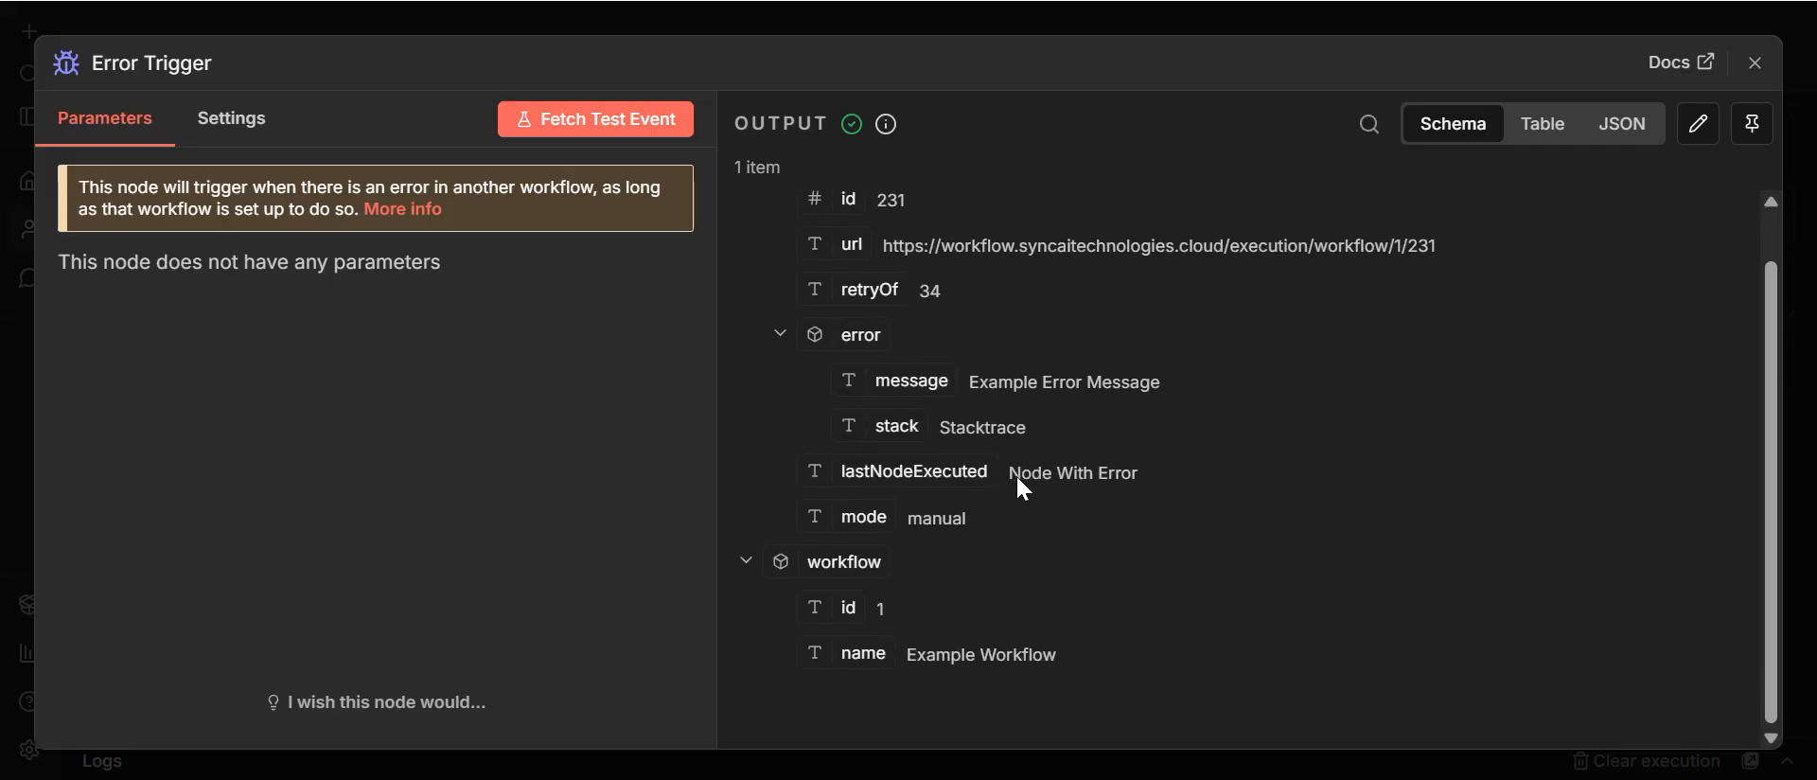
pyautogui.moveTo(992, 371); pyautogui.dragTo(1147, 372)
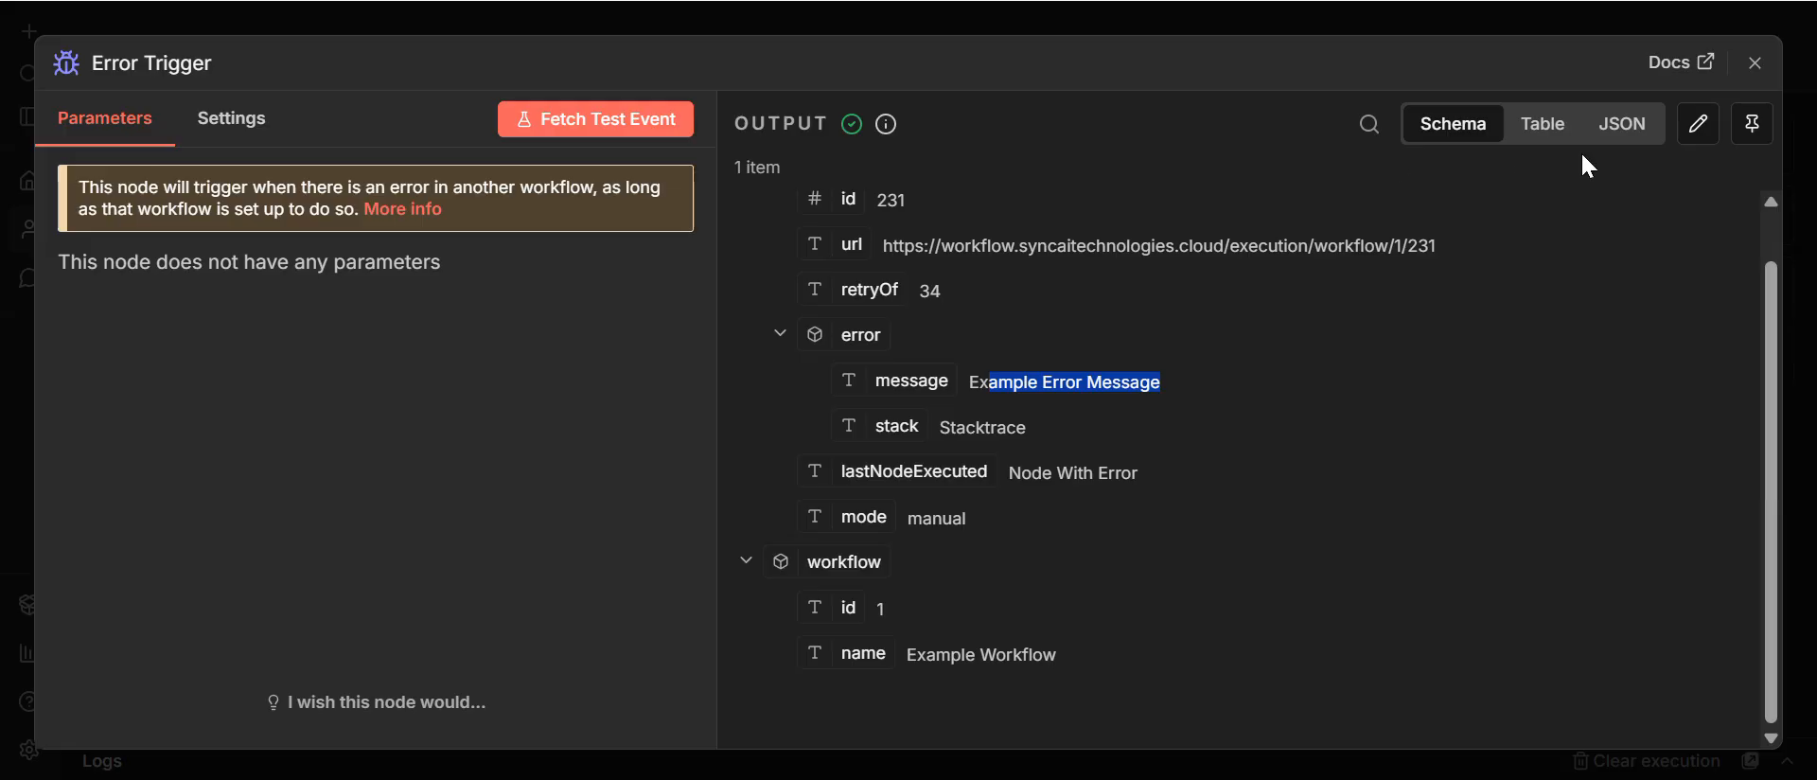
pyautogui.click(1753, 64)
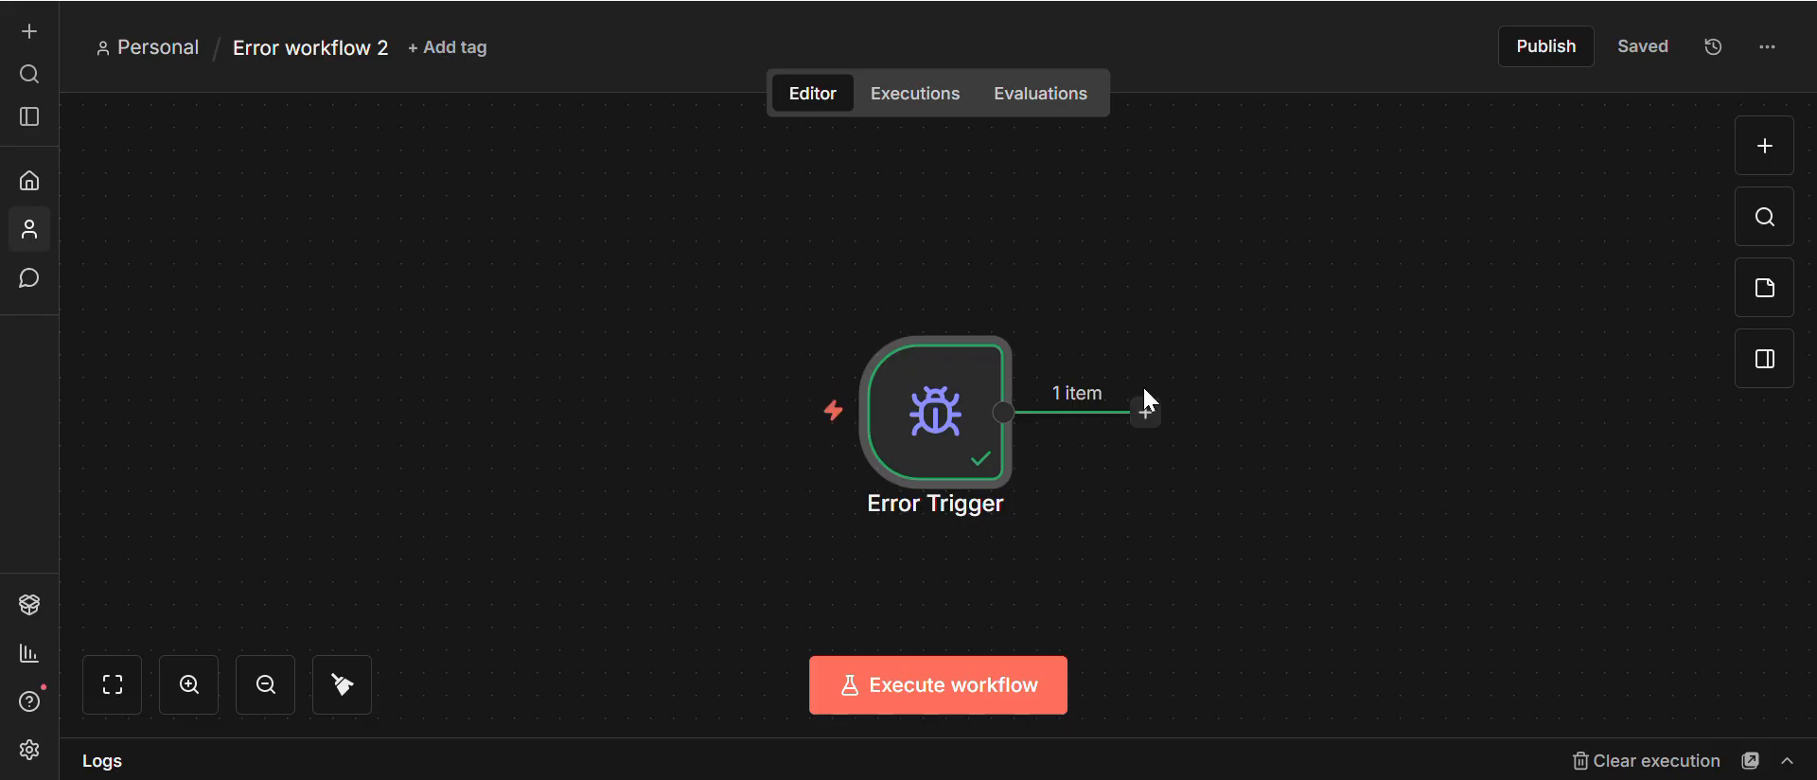
# Step: Add a Telegram "Send a text message" node after the Error Trigger and look over the input fields available to it
pyautogui.click(1145, 414)
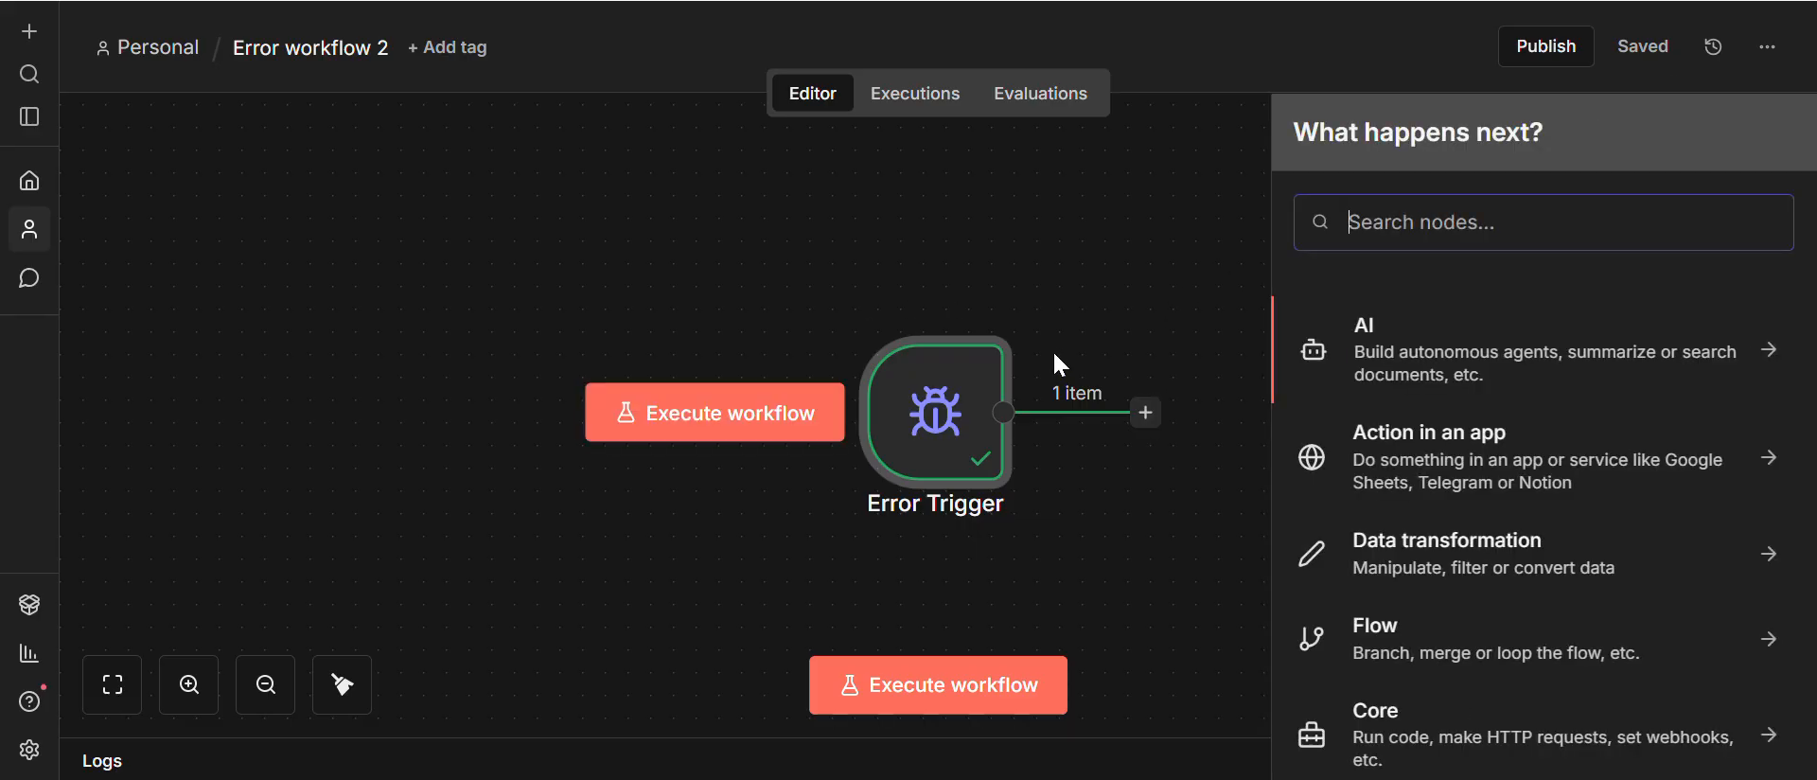
pyautogui.write('tele')
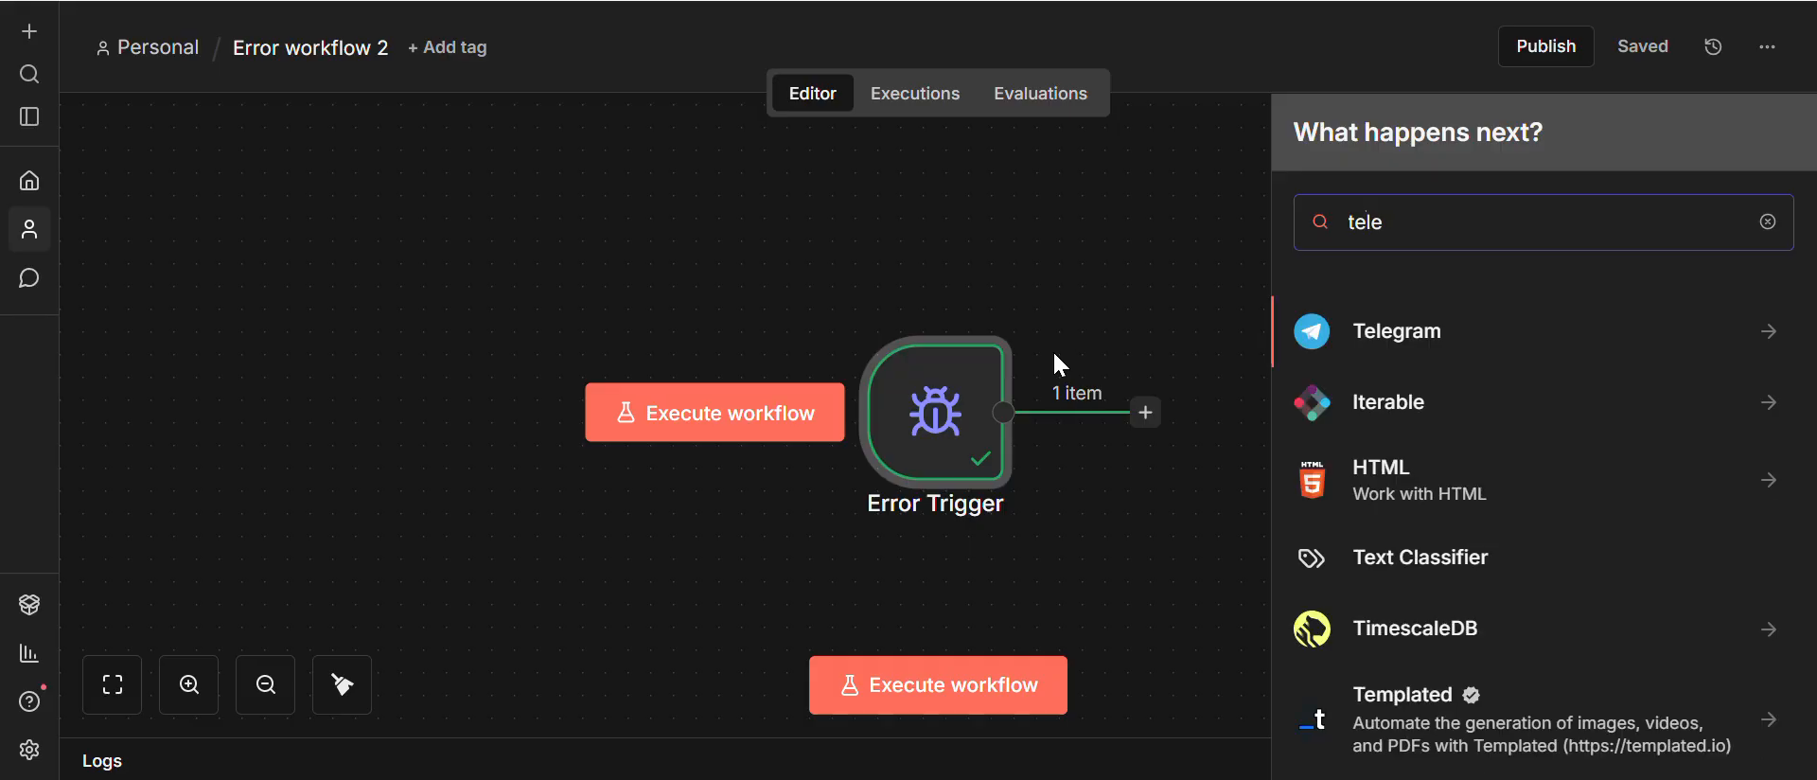
pyautogui.click(1429, 336)
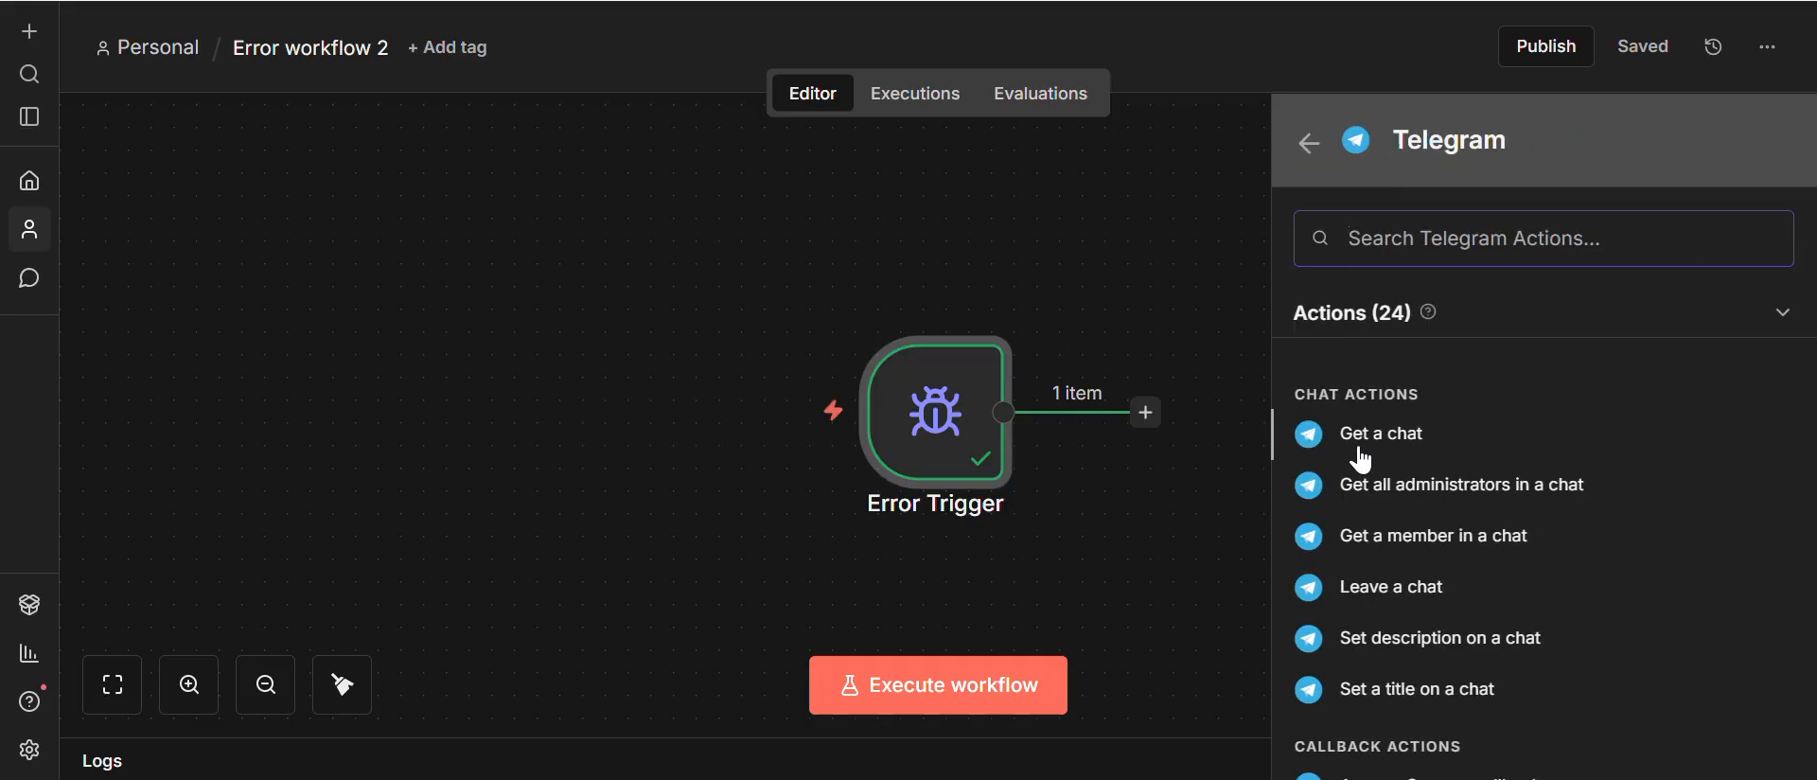
pyautogui.scroll(-5, 1363, 454)
pyautogui.write('s')
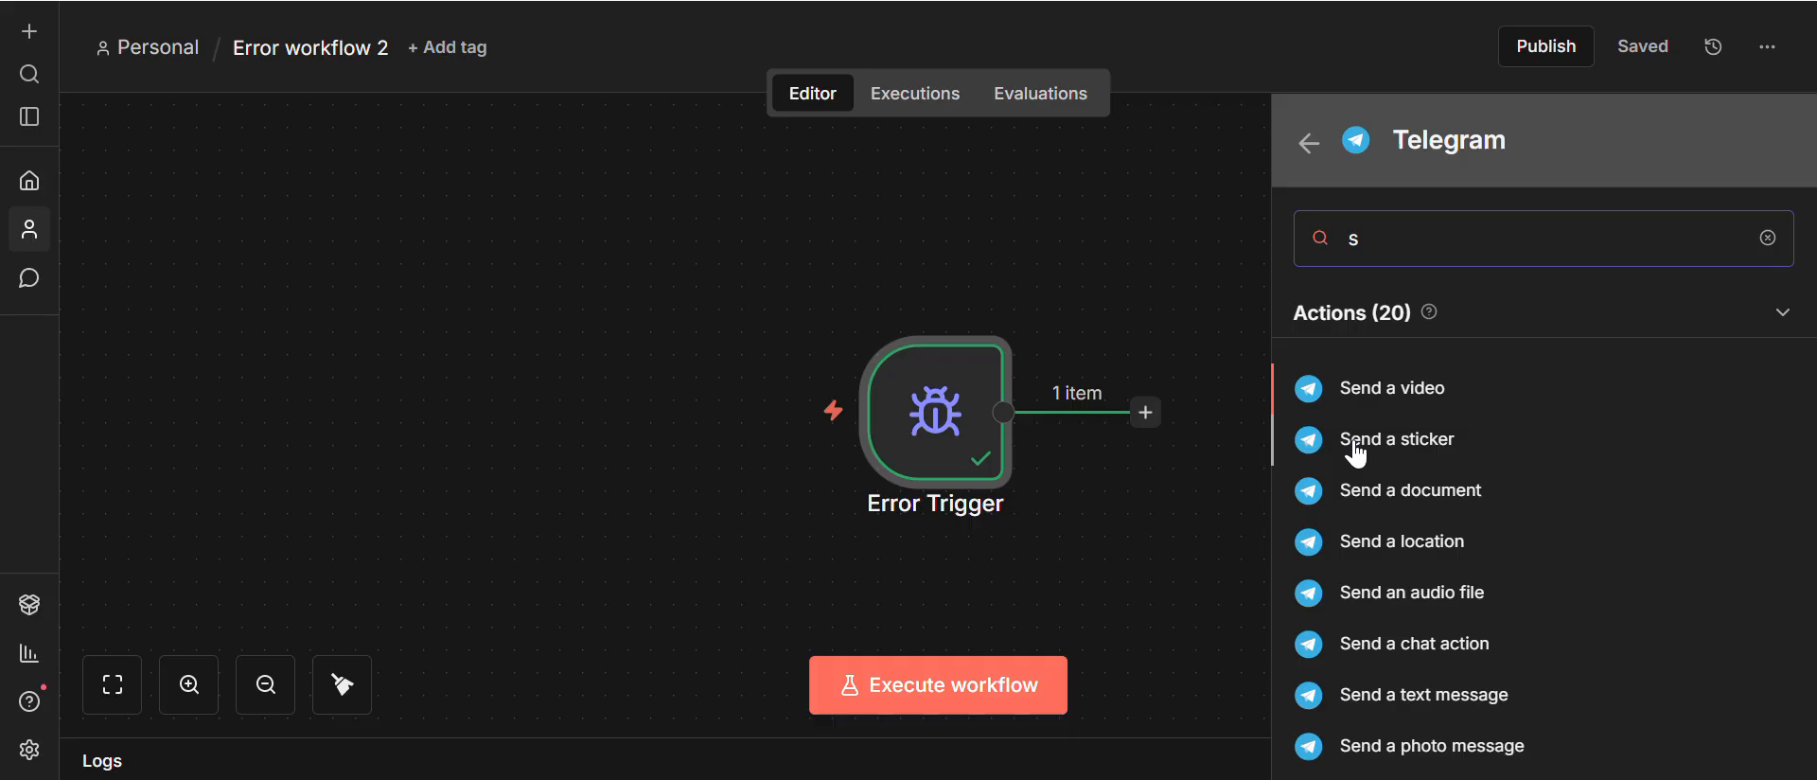
pyautogui.write('end')
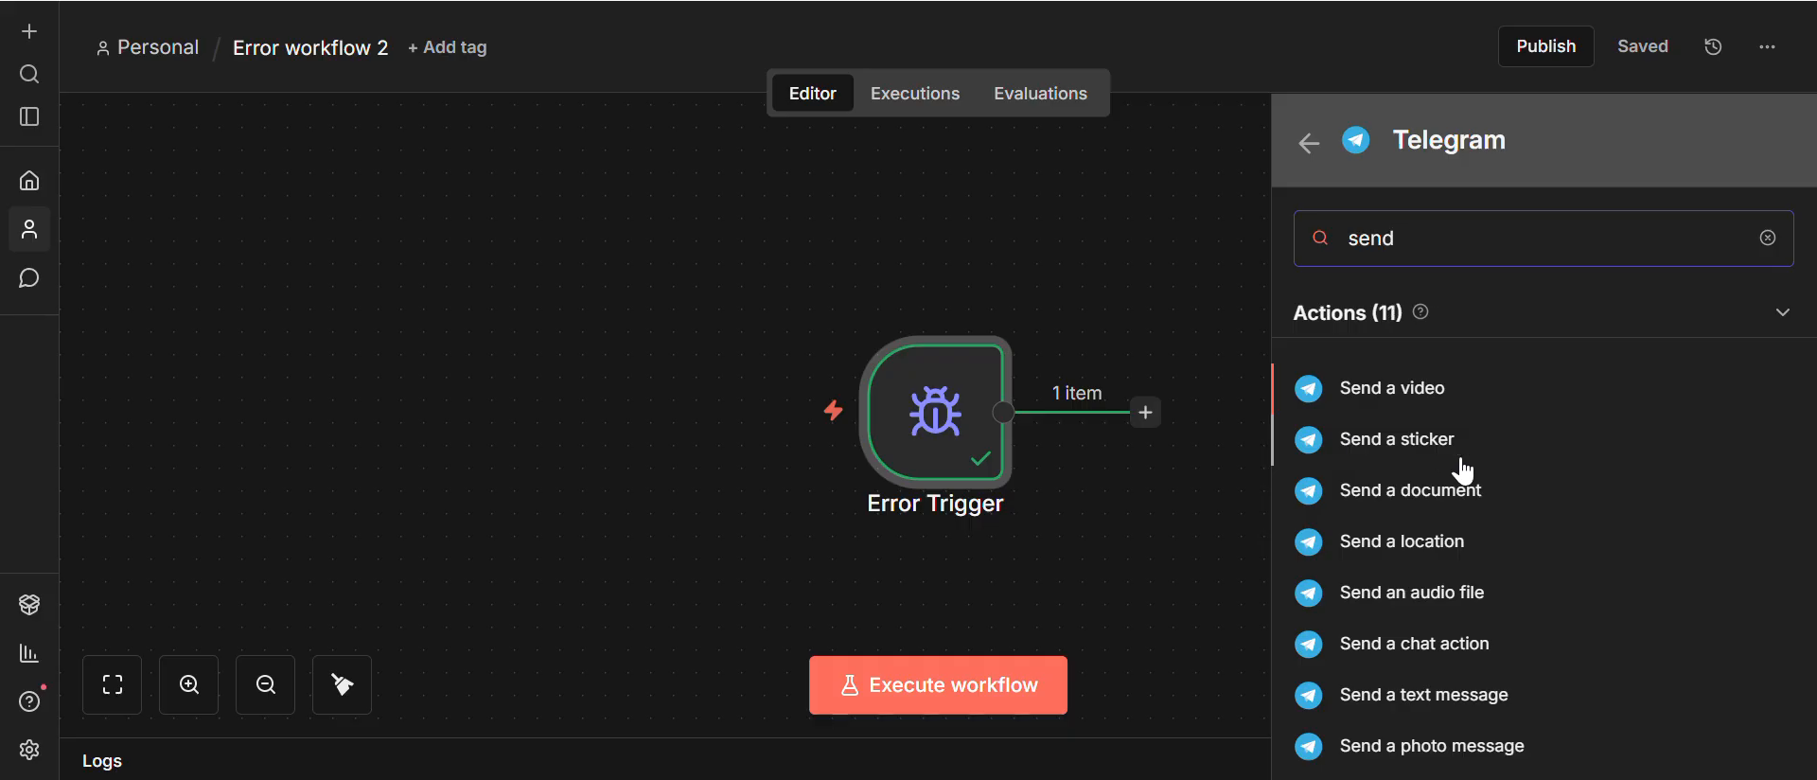
pyautogui.click(1446, 705)
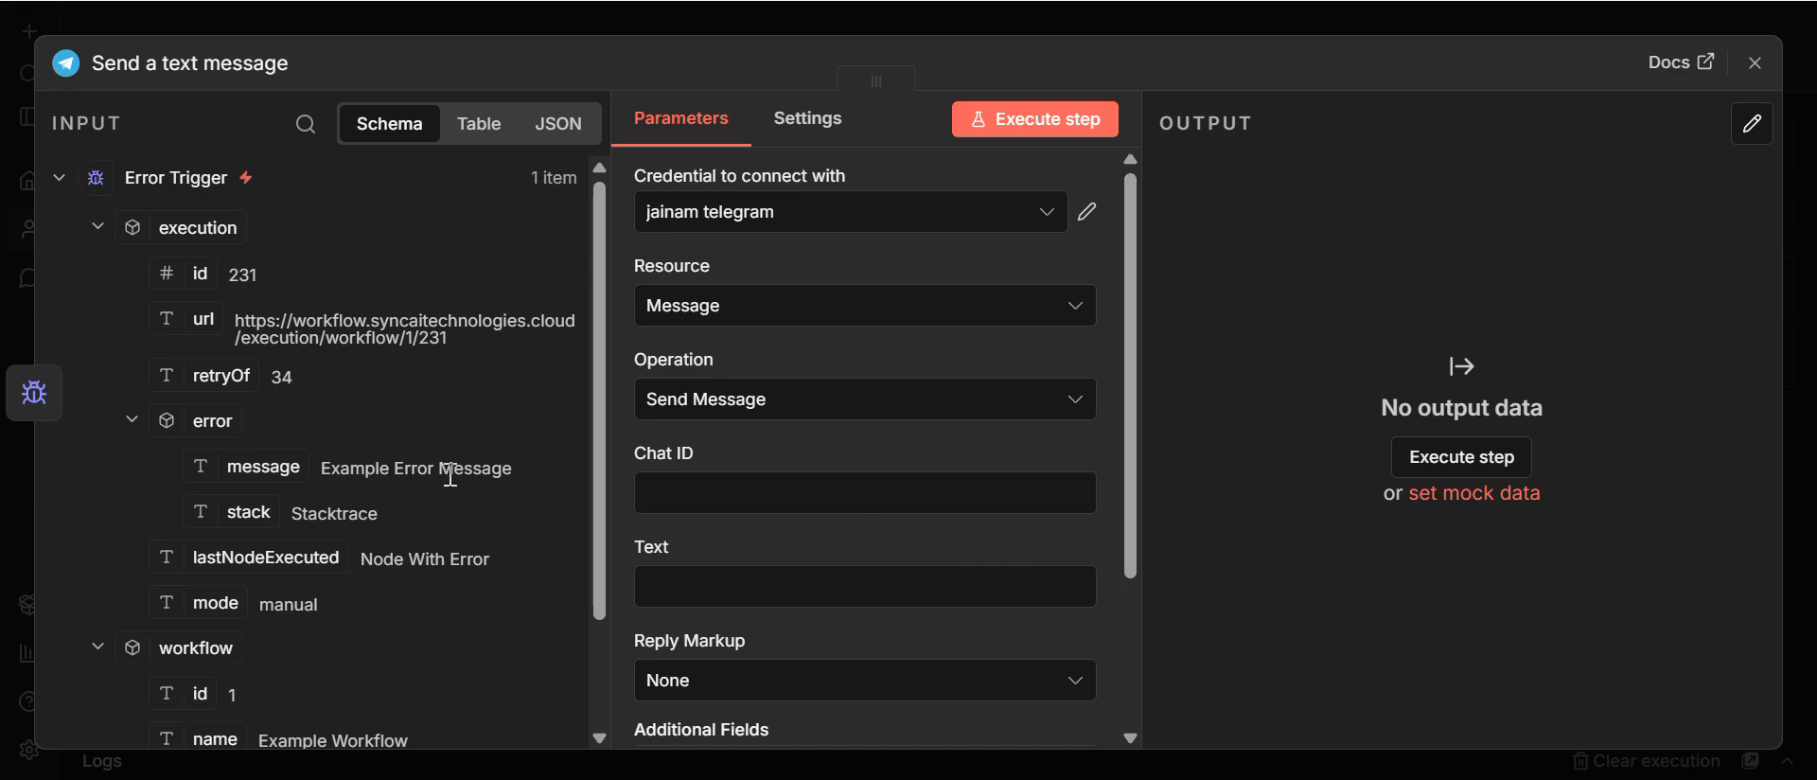
pyautogui.scroll(-3, 450, 473)
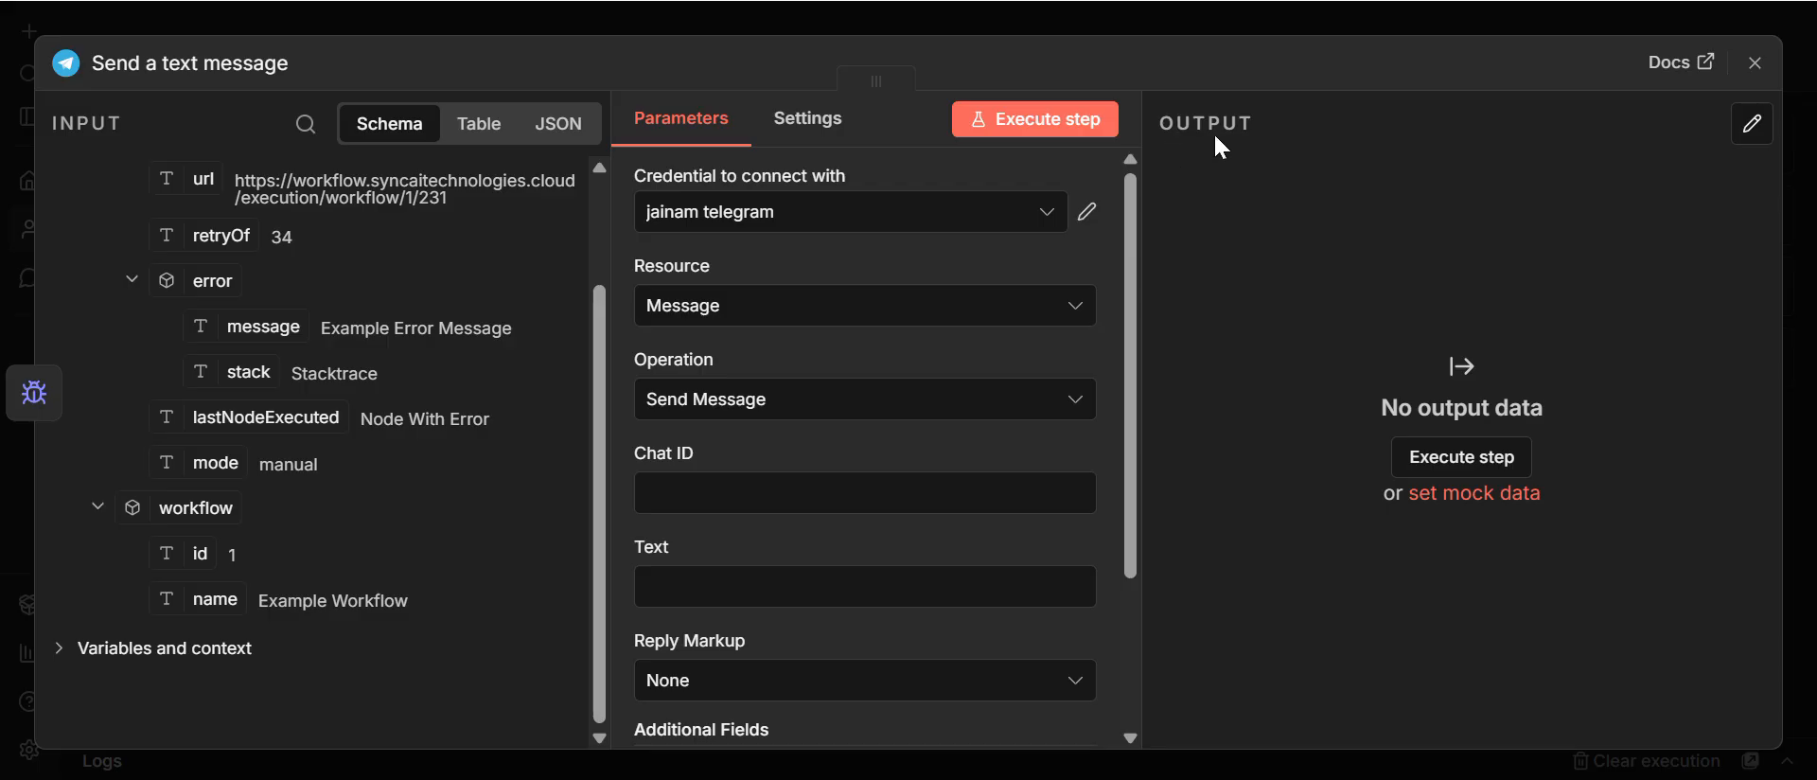
pyautogui.click(1749, 76)
# Step: Add a Telegram Trigger node that fires on message
pyautogui.click(1757, 146)
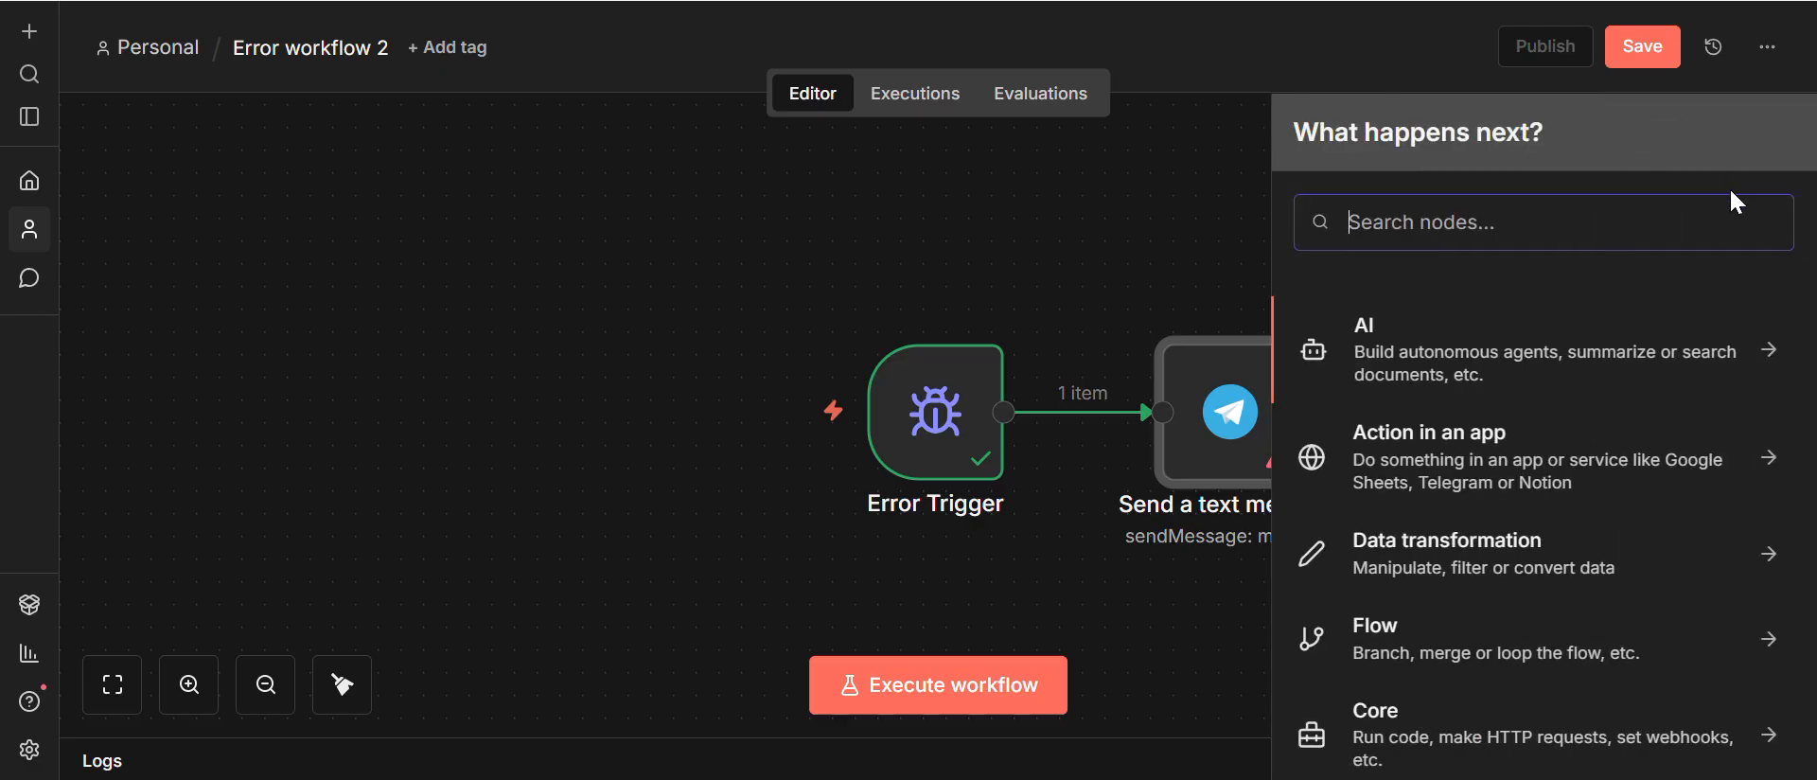
pyautogui.write('tele')
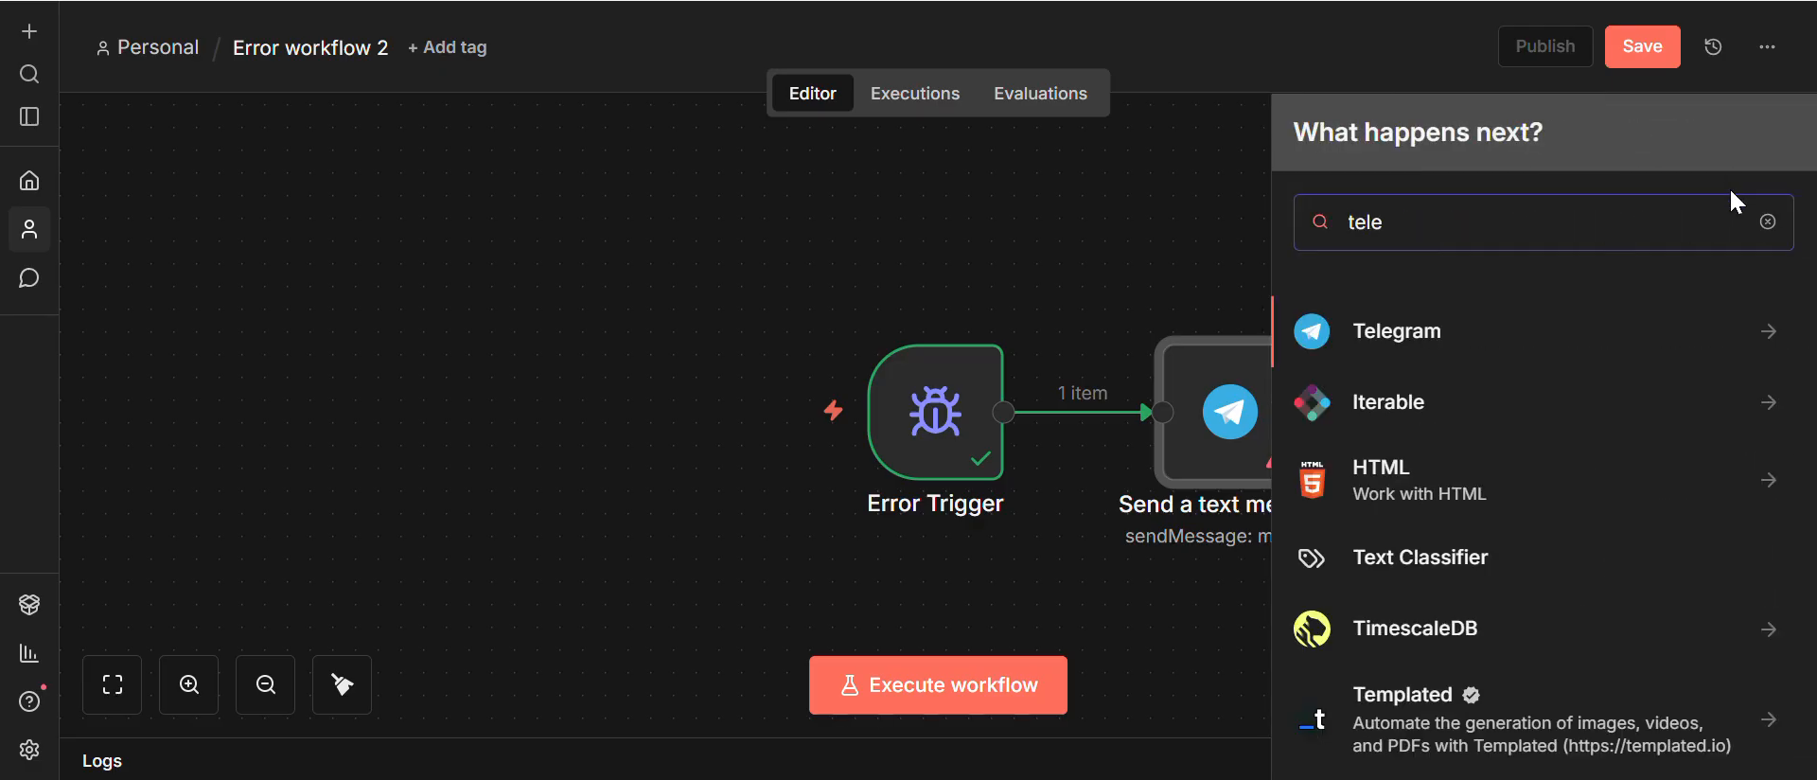
pyautogui.click(1410, 331)
pyautogui.moveTo(1430, 314)
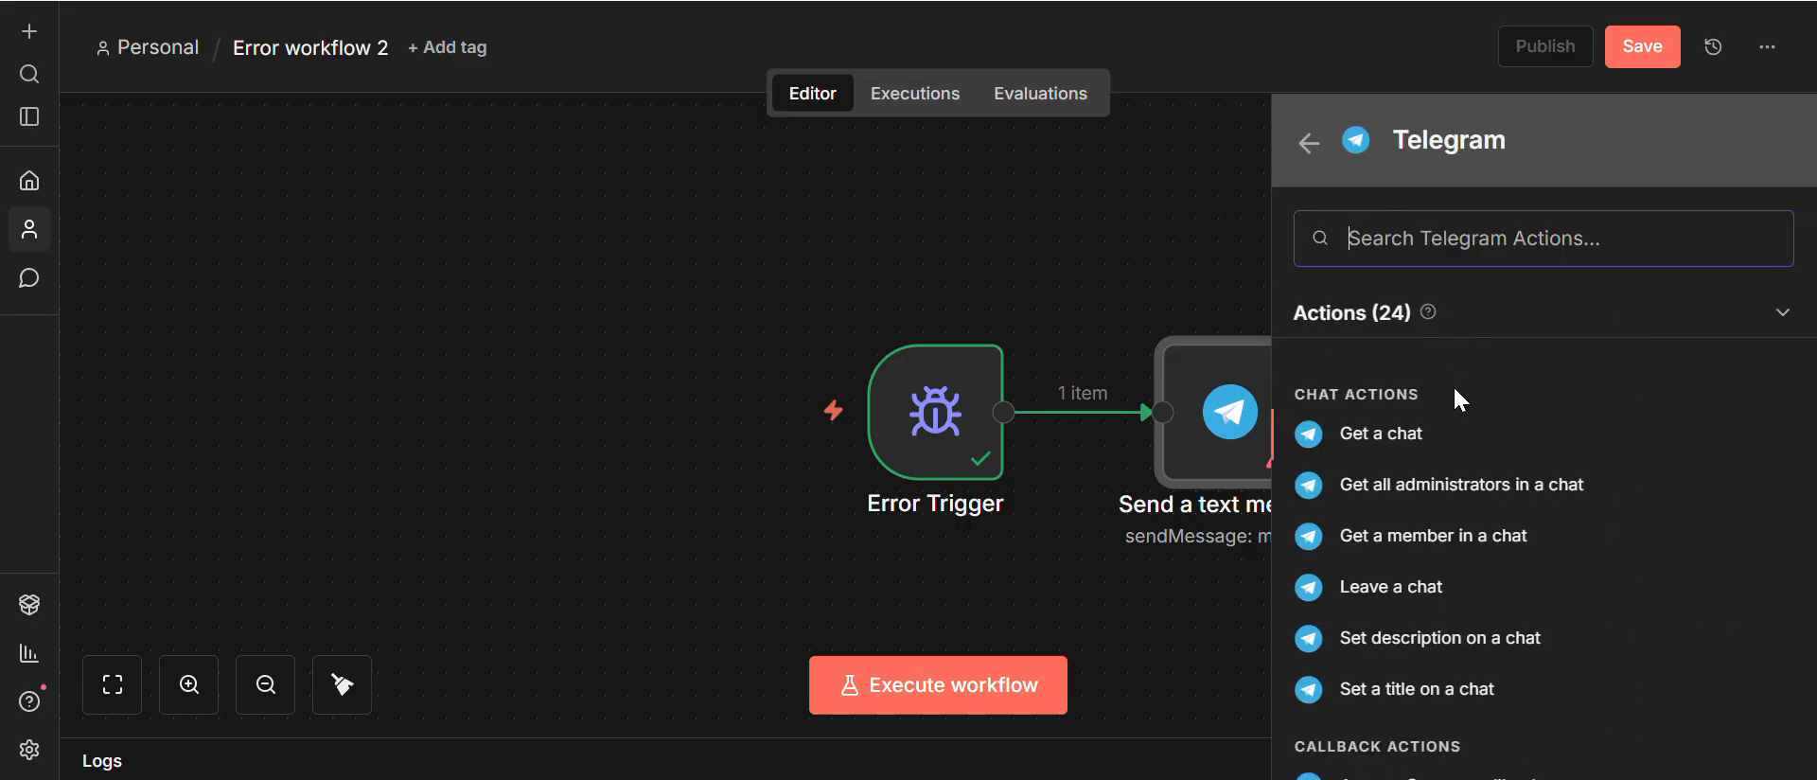
pyautogui.scroll(-10, 1455, 392)
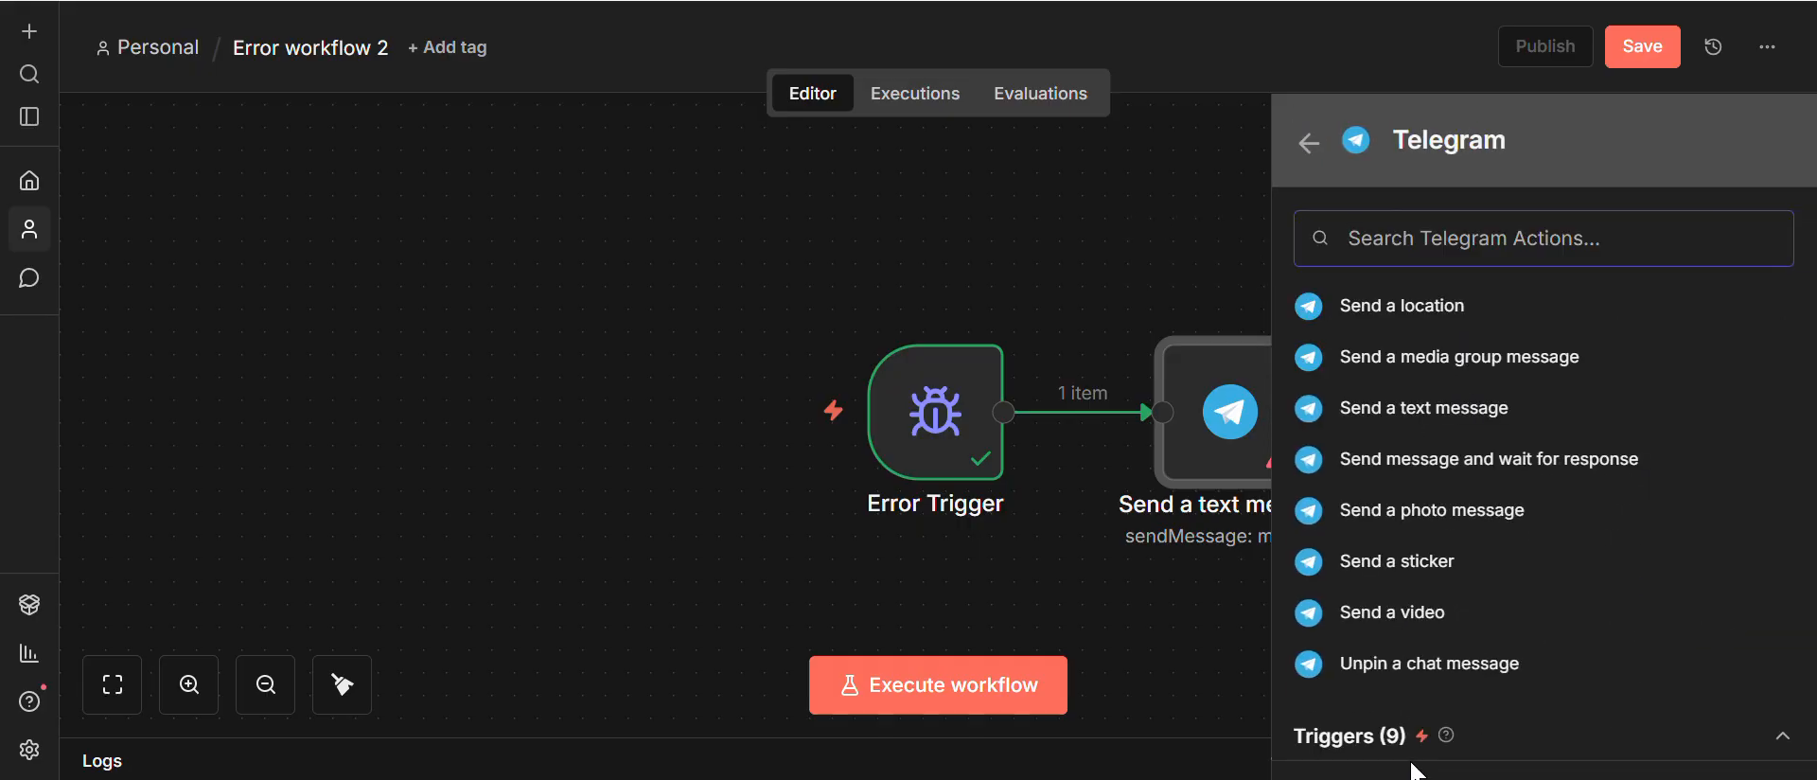
pyautogui.click(1382, 744)
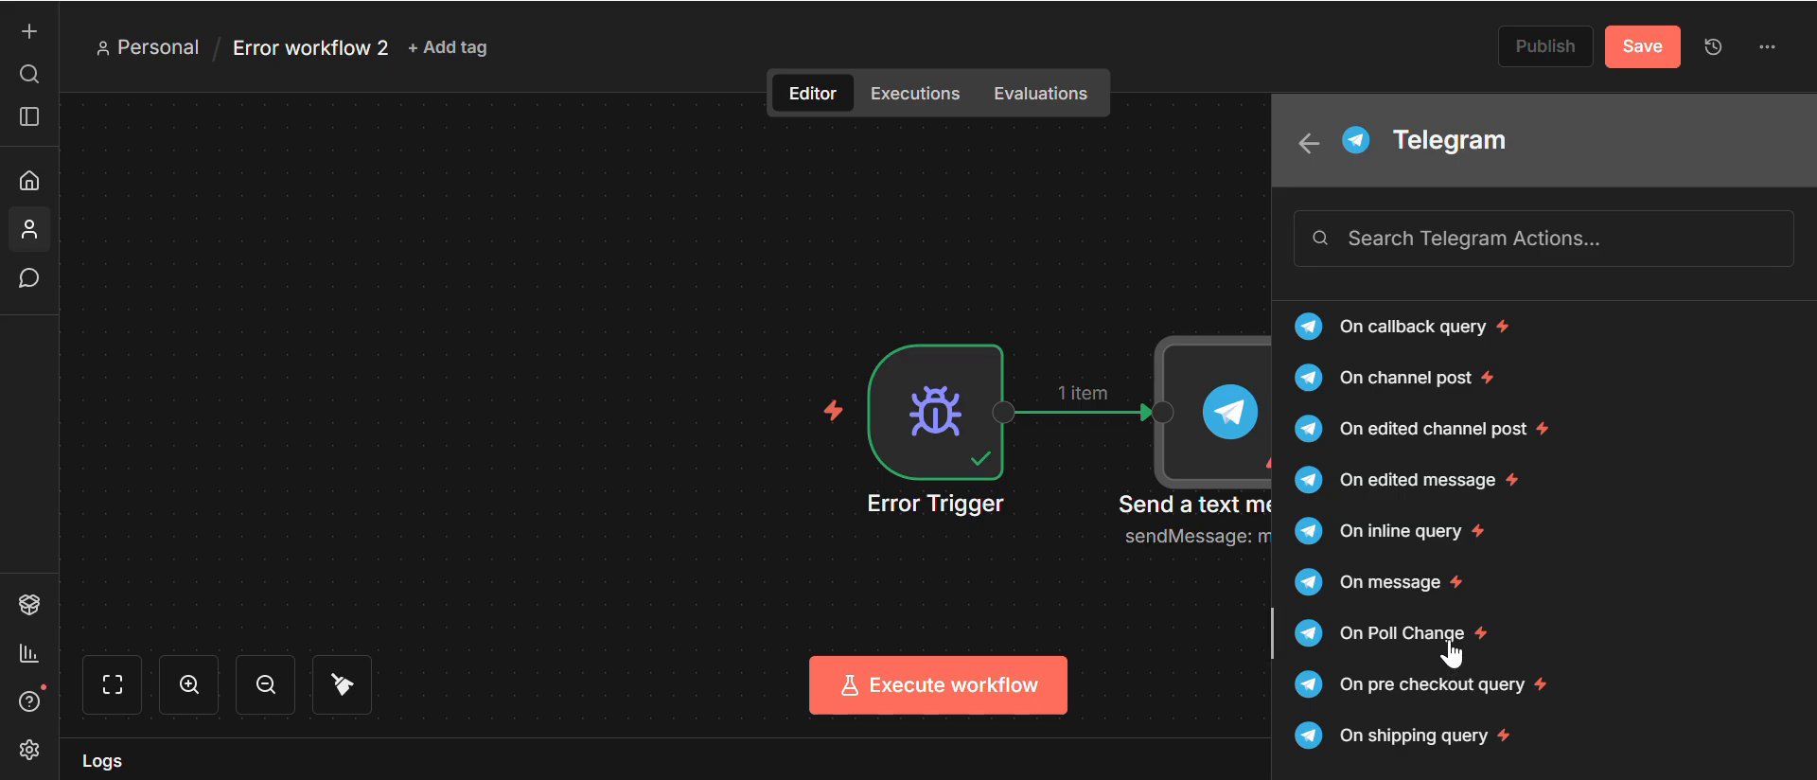
pyautogui.click(1412, 587)
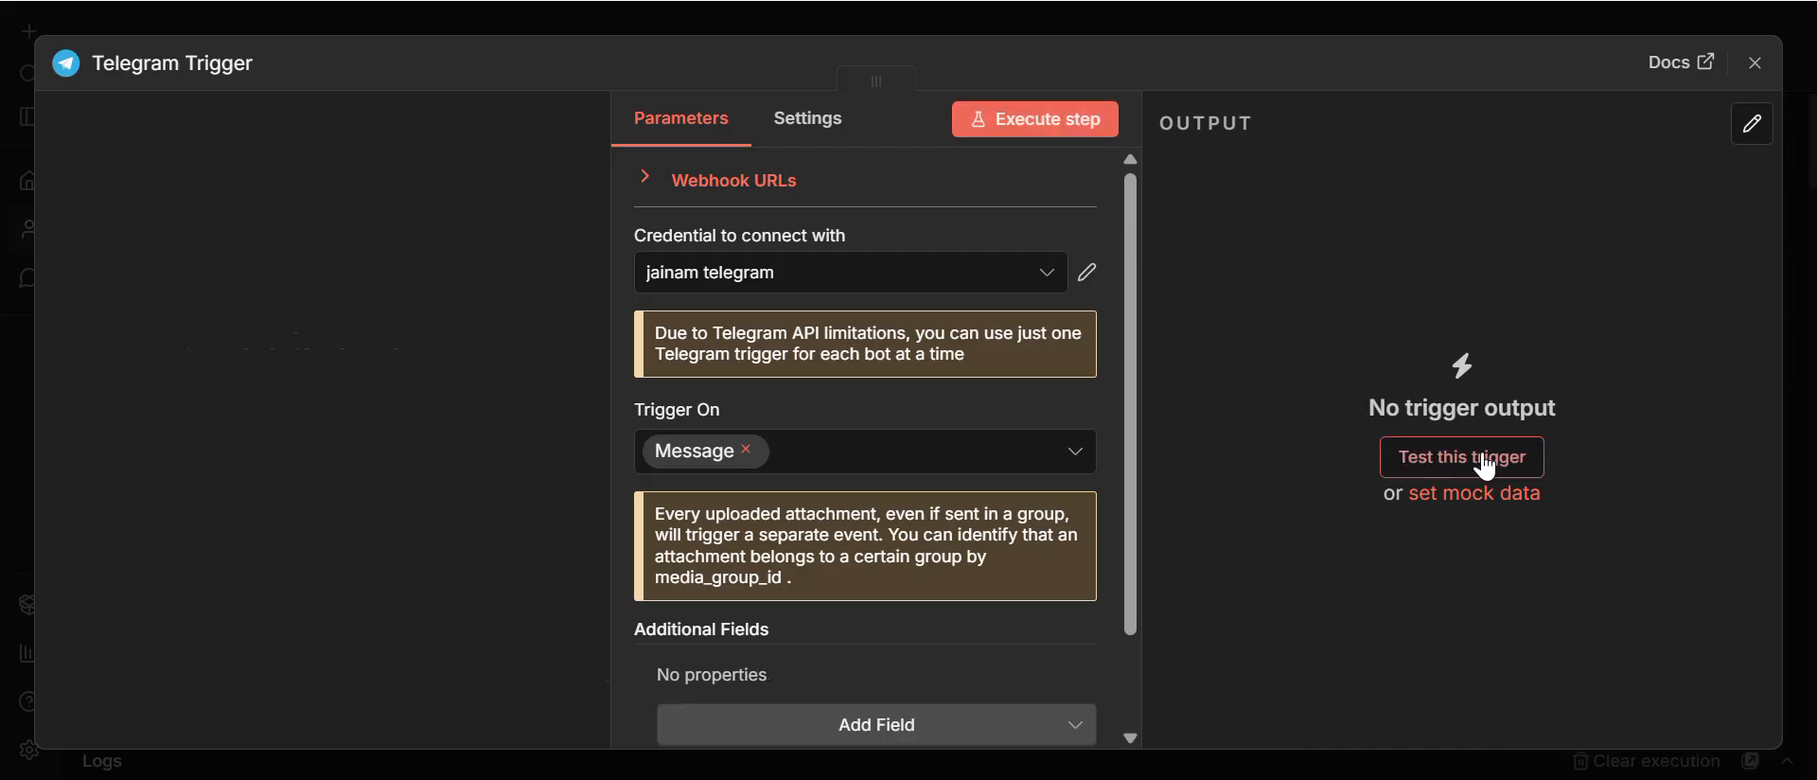
# Step: Start listening for a test event on the Telegram Trigger and send "hi" to uniBot in Telegram
pyautogui.click(403, 399)
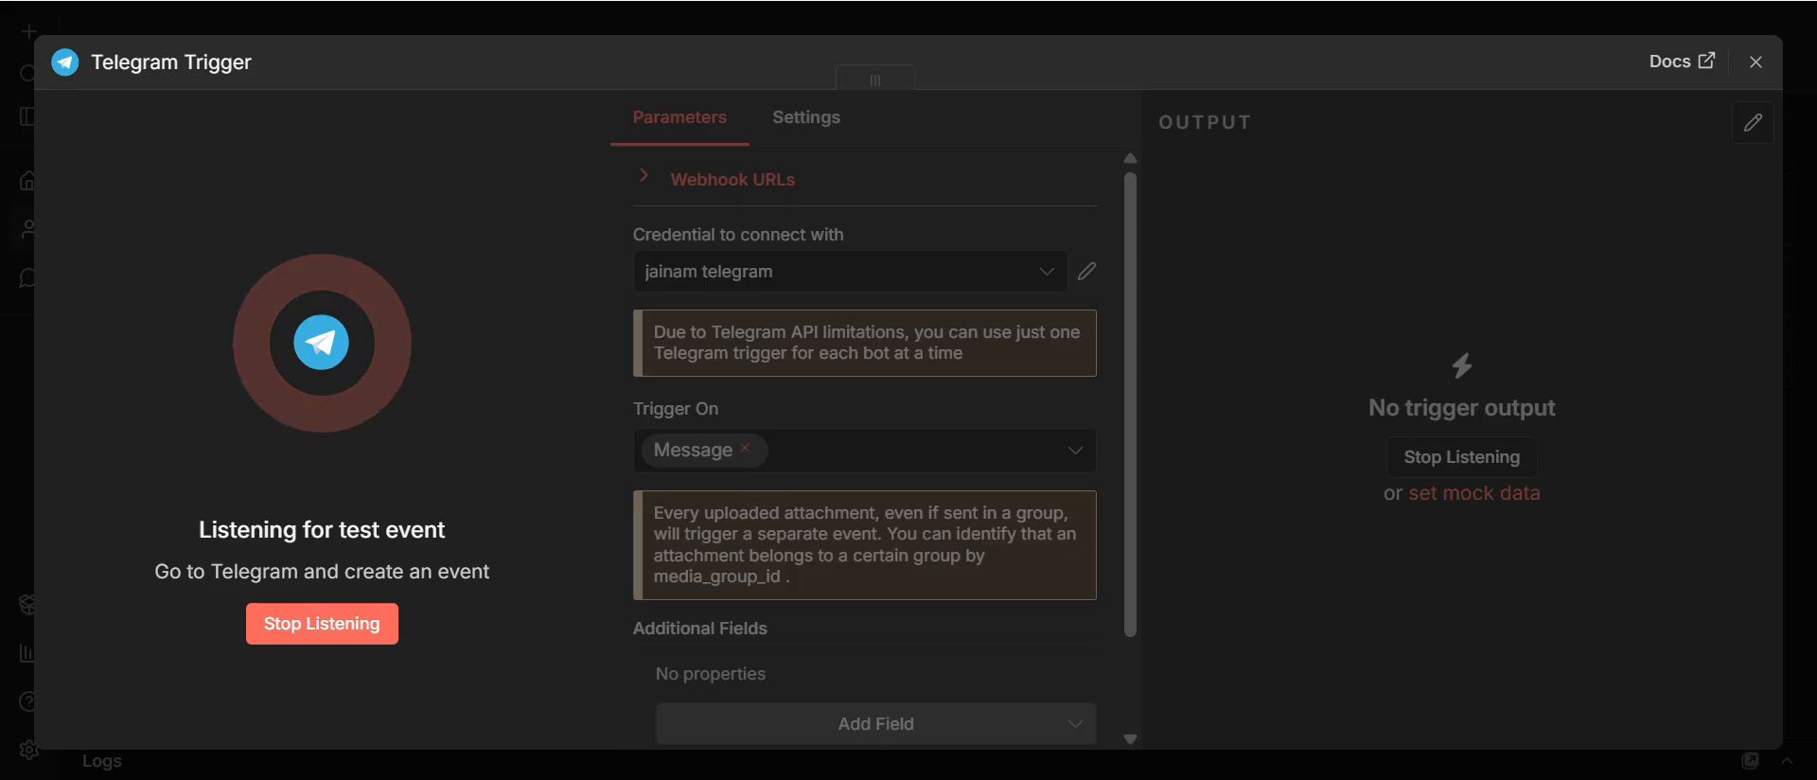
pyautogui.press('super+d')
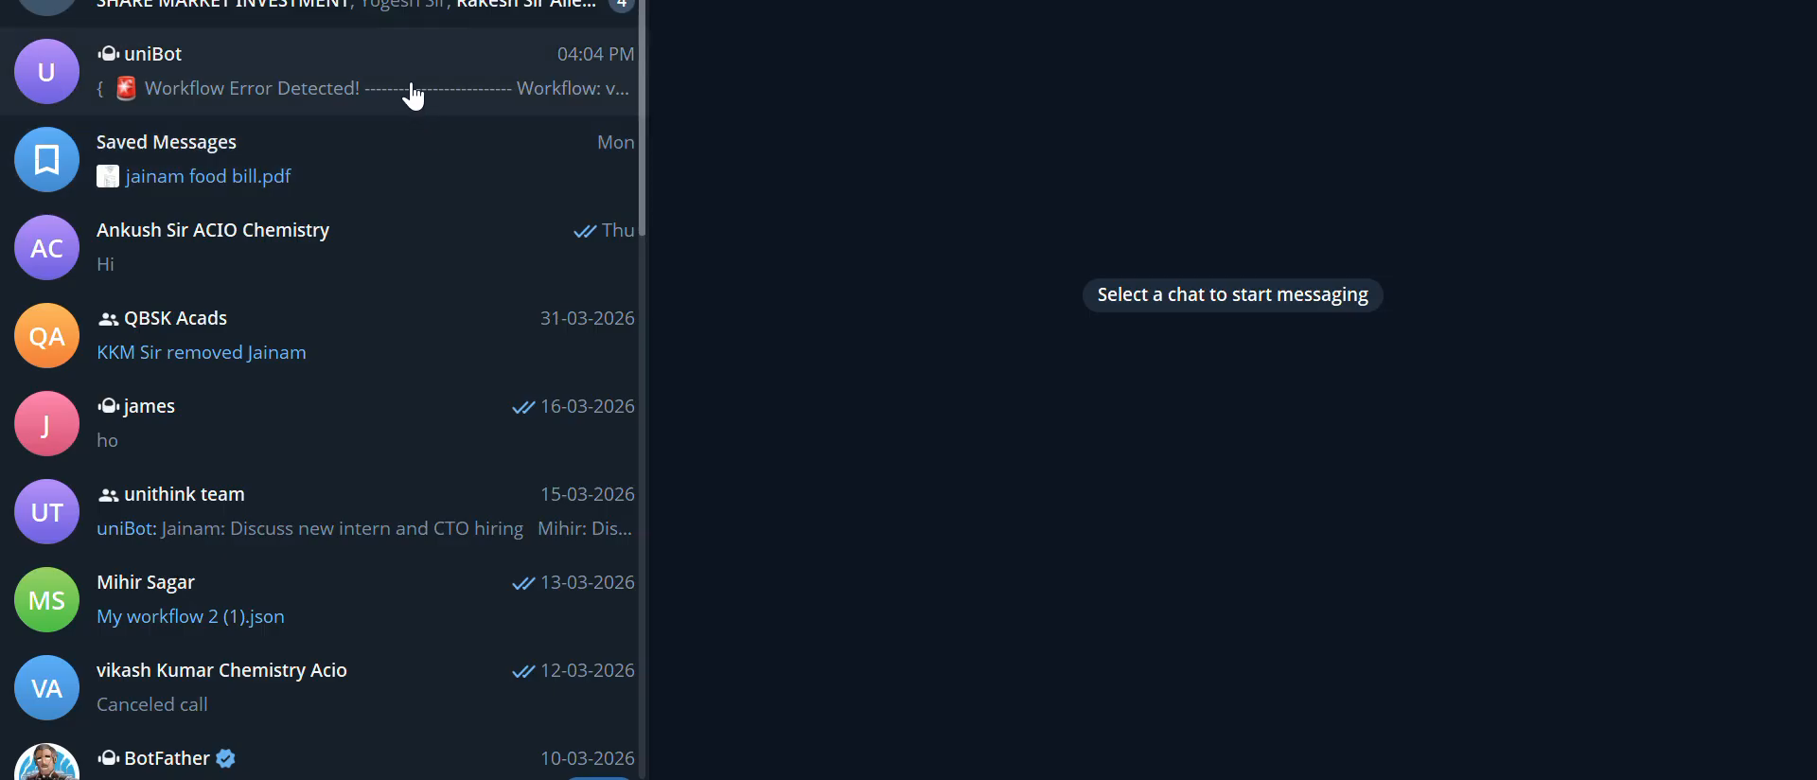
pyautogui.click(519, 89)
pyautogui.doubleClick(1161, 180)
pyautogui.write('hi')
pyautogui.press('Return')
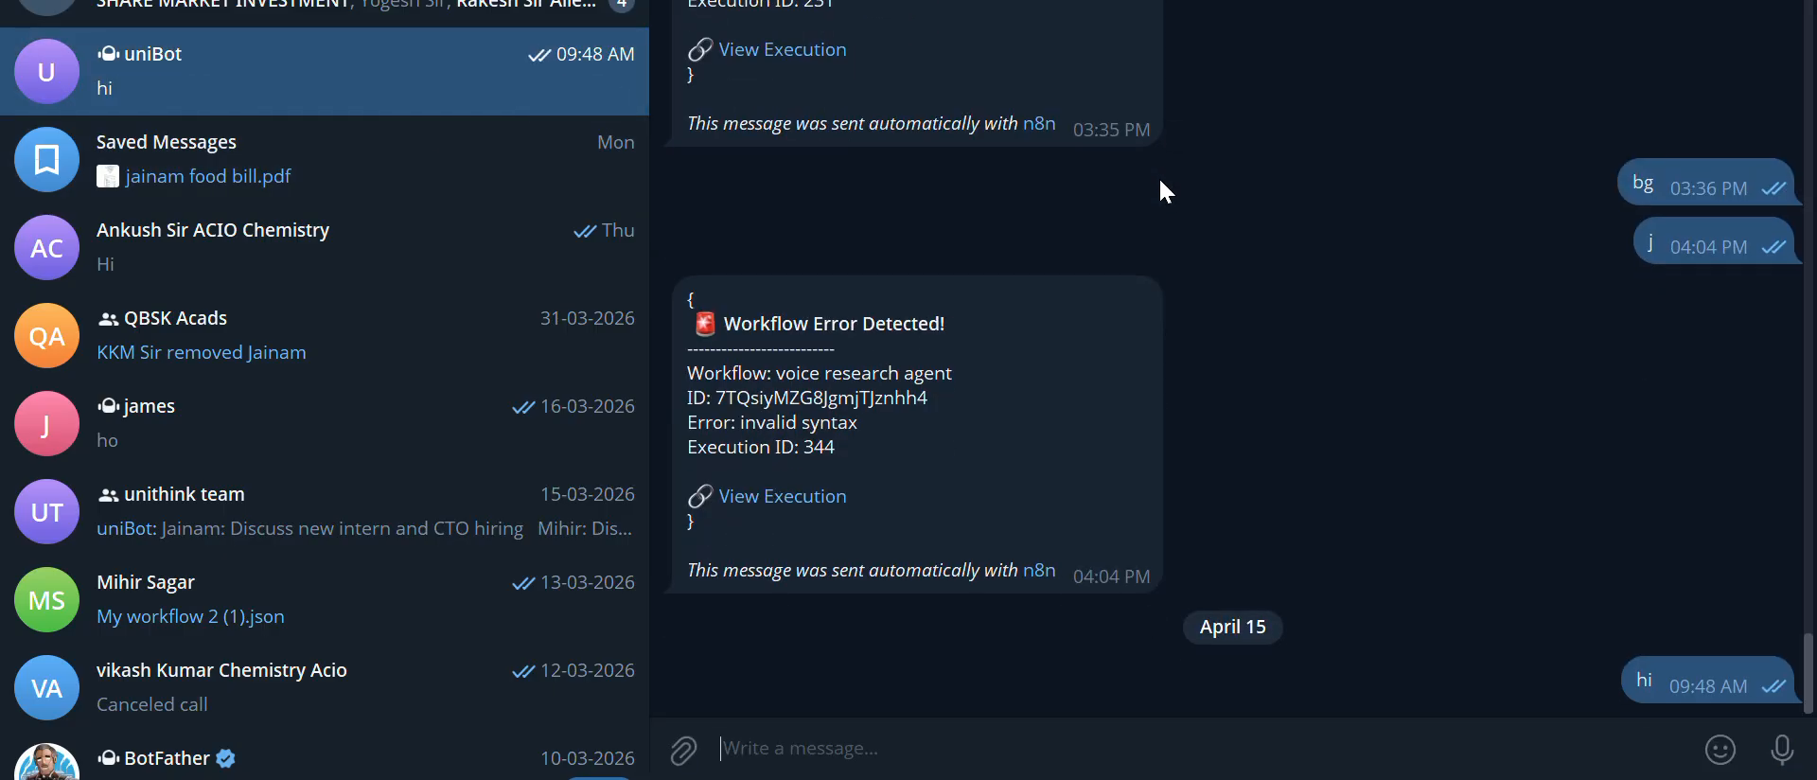
# Step: Switch back to n8n, copy the chat ID from the Telegram Trigger's output, and move that node to the left of the Error Trigger
pyautogui.hotkey('alt', 'Tab')
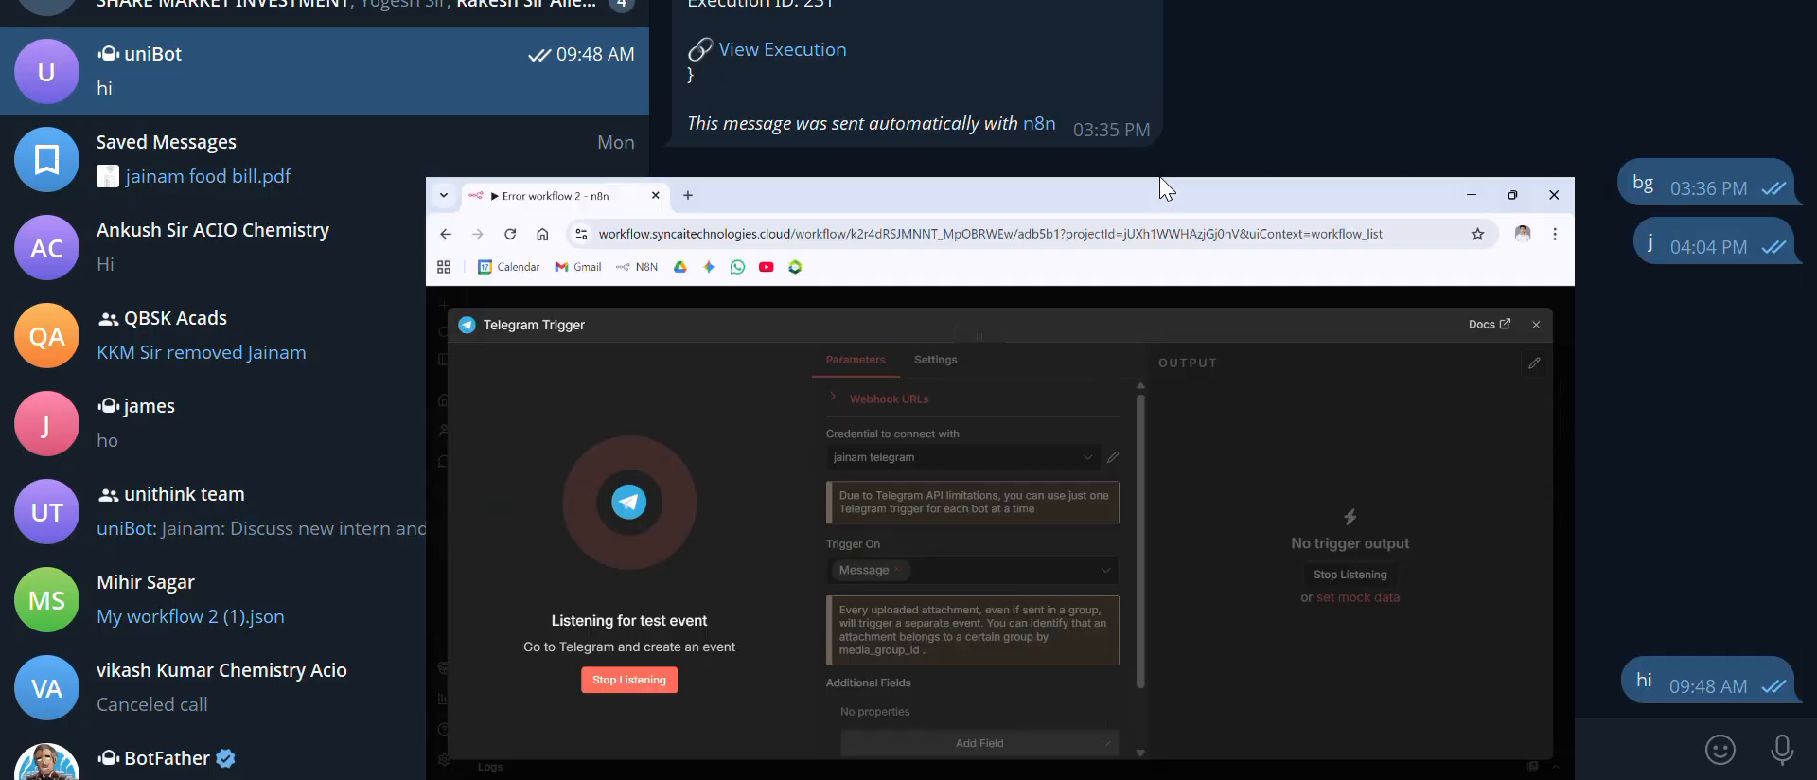
pyautogui.scroll(-3, 1485, 434)
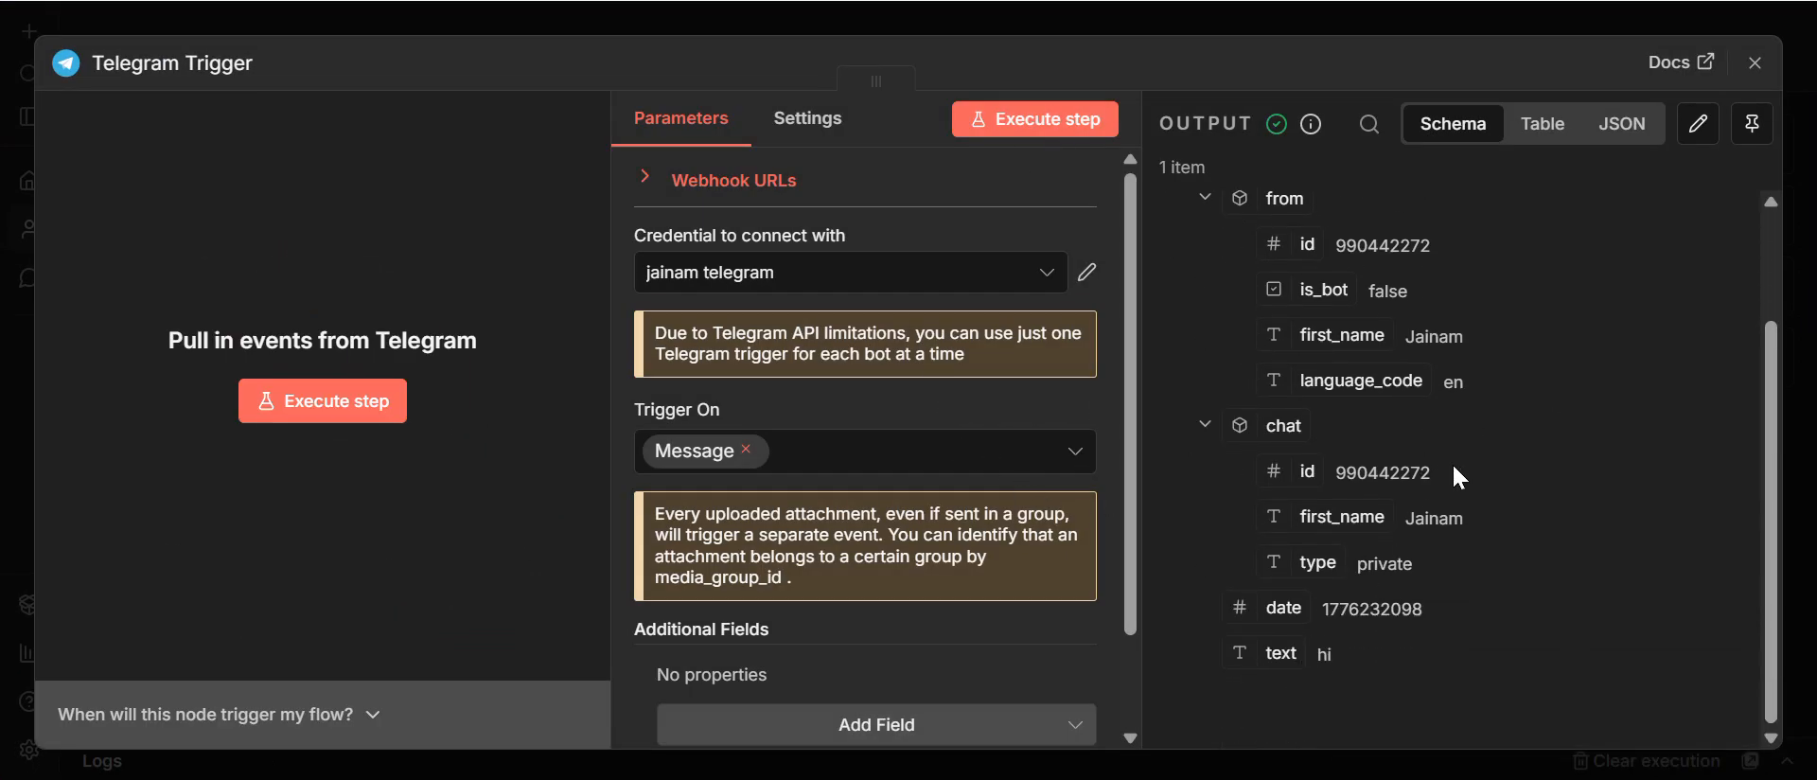
pyautogui.moveTo(1433, 472); pyautogui.dragTo(1338, 480)
pyautogui.hotkey('ctrl', 'c')
pyautogui.click(1755, 63)
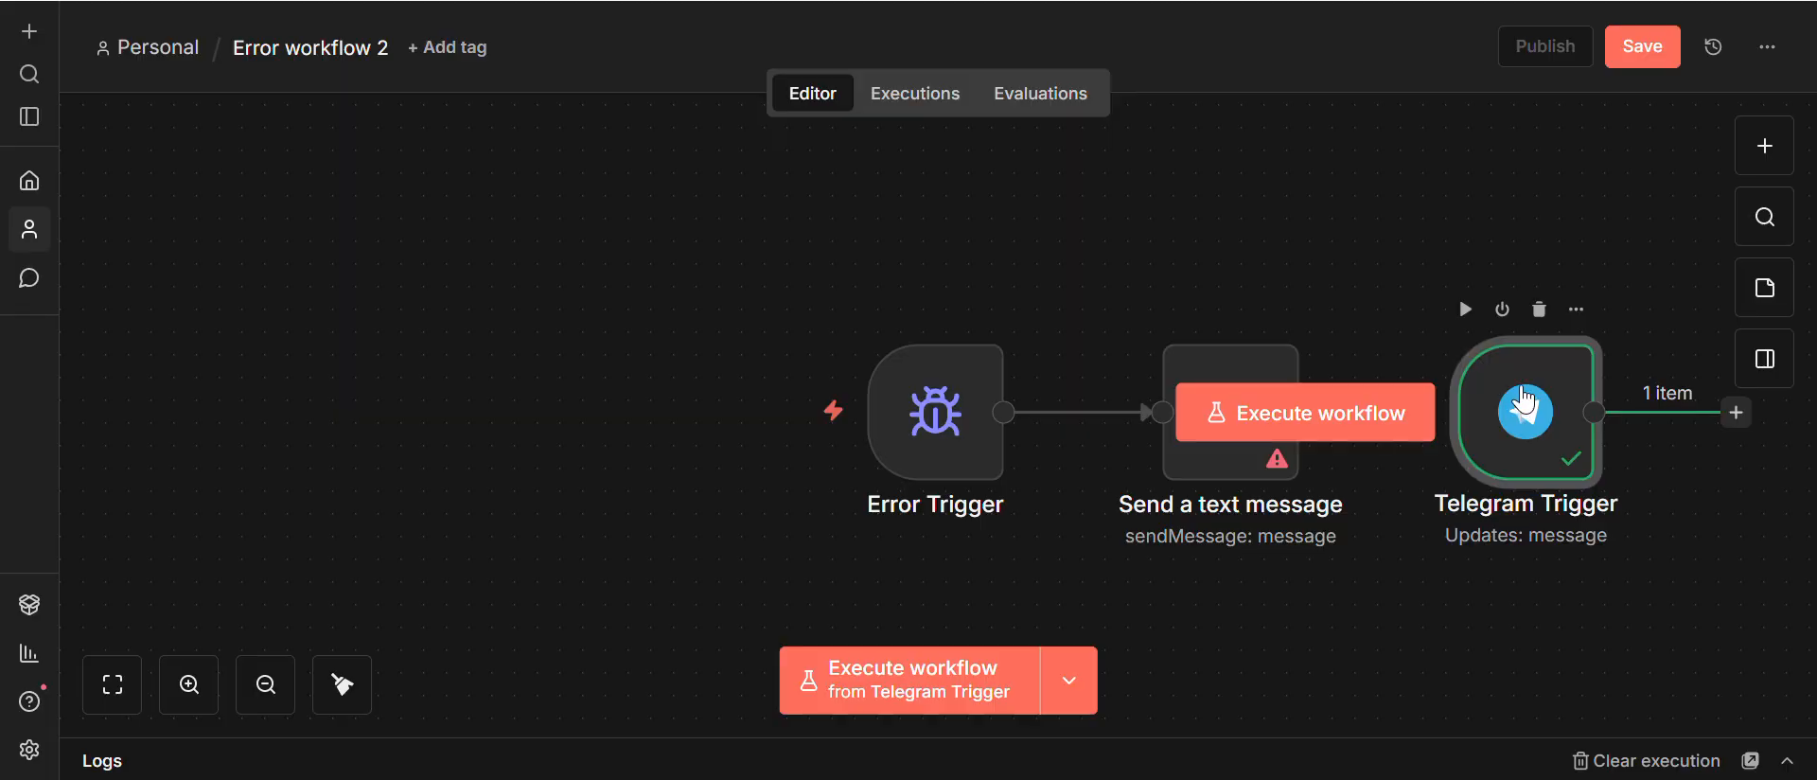
pyautogui.moveTo(1543, 395); pyautogui.dragTo(324, 342)
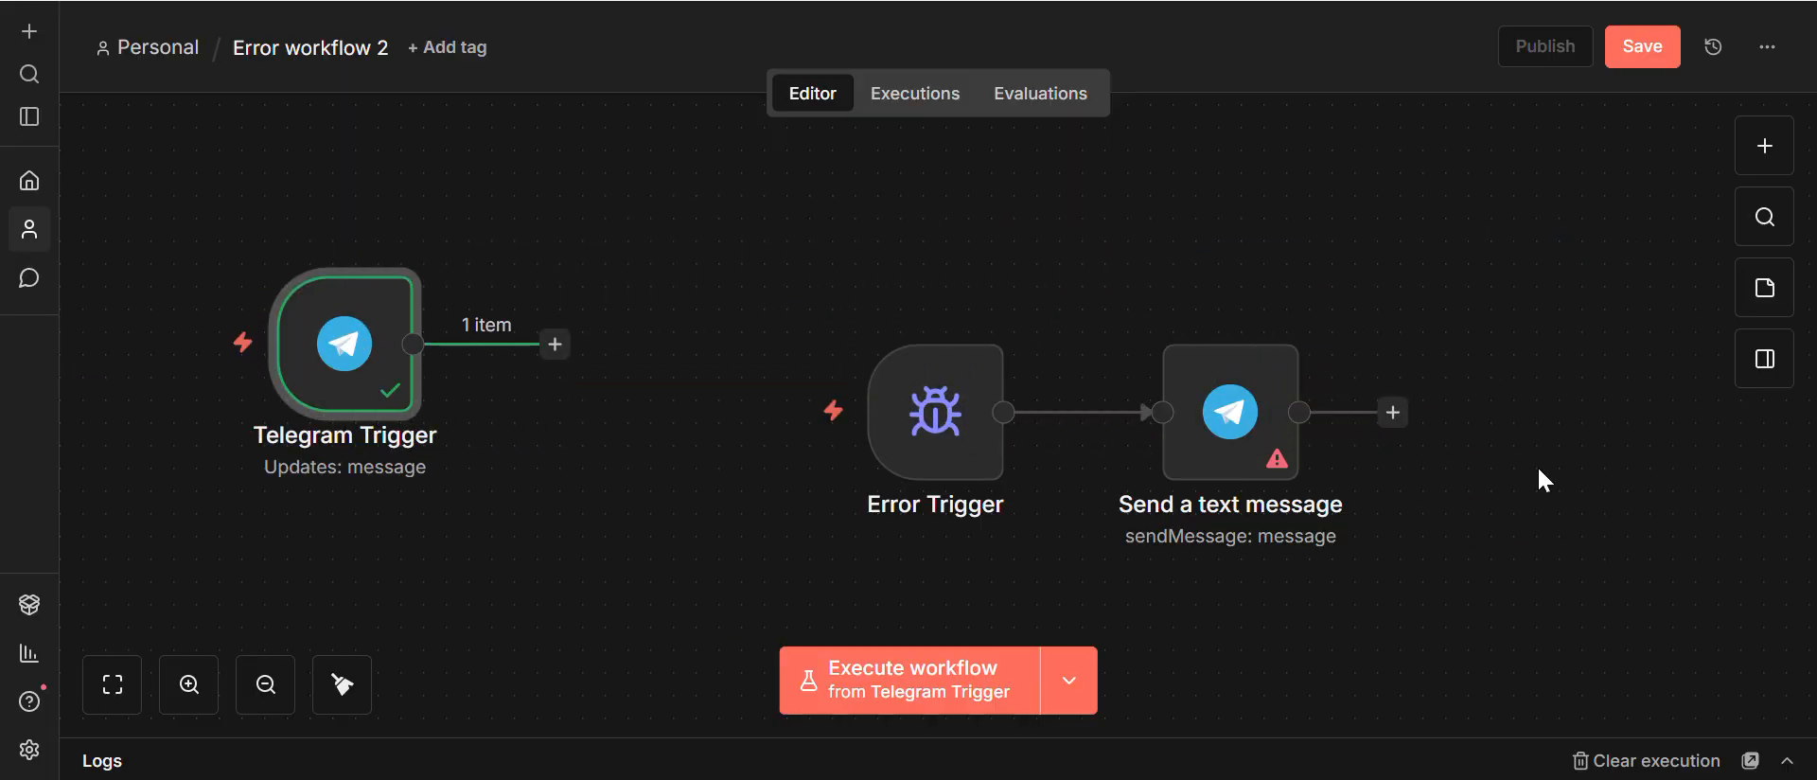
# Step: Paste the copied chat ID into the Chat ID of the "Send a text message" node
pyautogui.click(1224, 408)
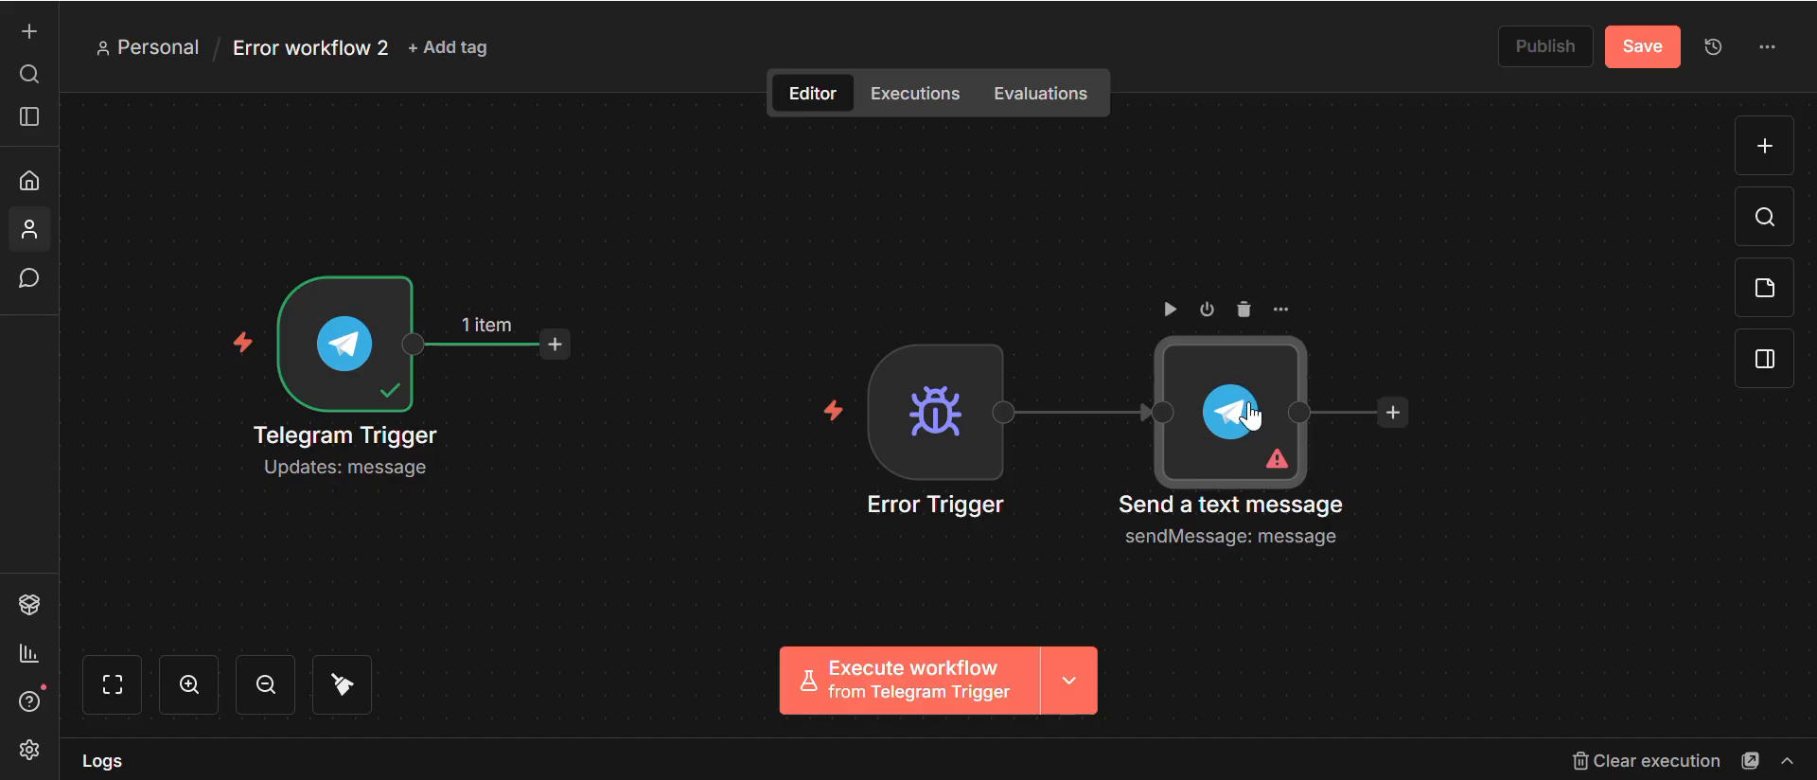
pyautogui.doubleClick(1251, 415)
pyautogui.click(1001, 494)
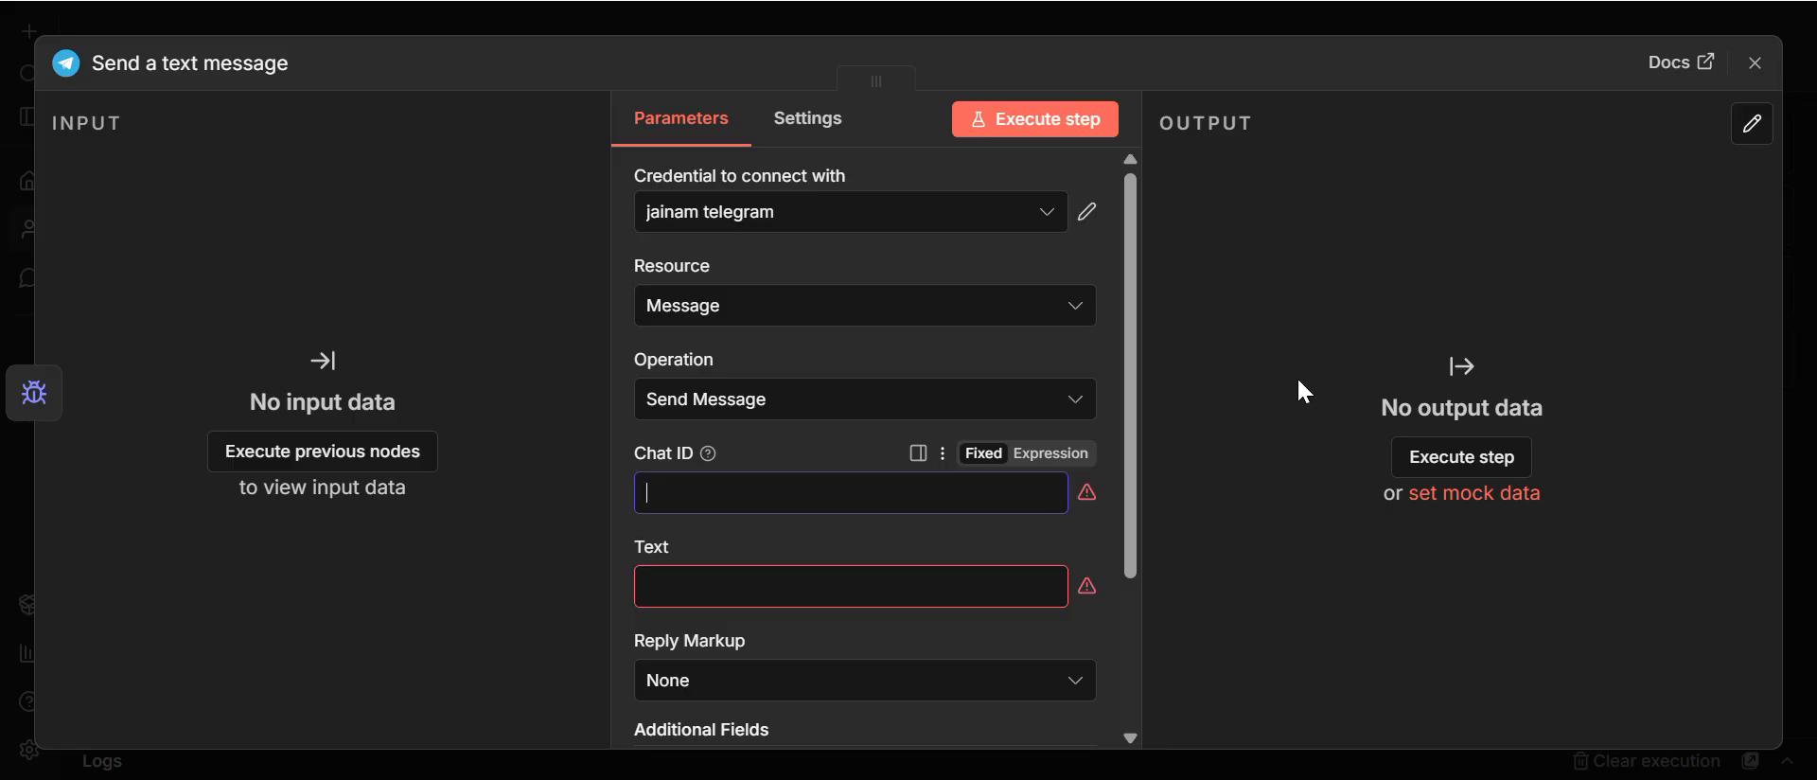
pyautogui.hotkey('ctrl', 'v')
pyautogui.click(652, 492)
pyautogui.press('BackSpace')
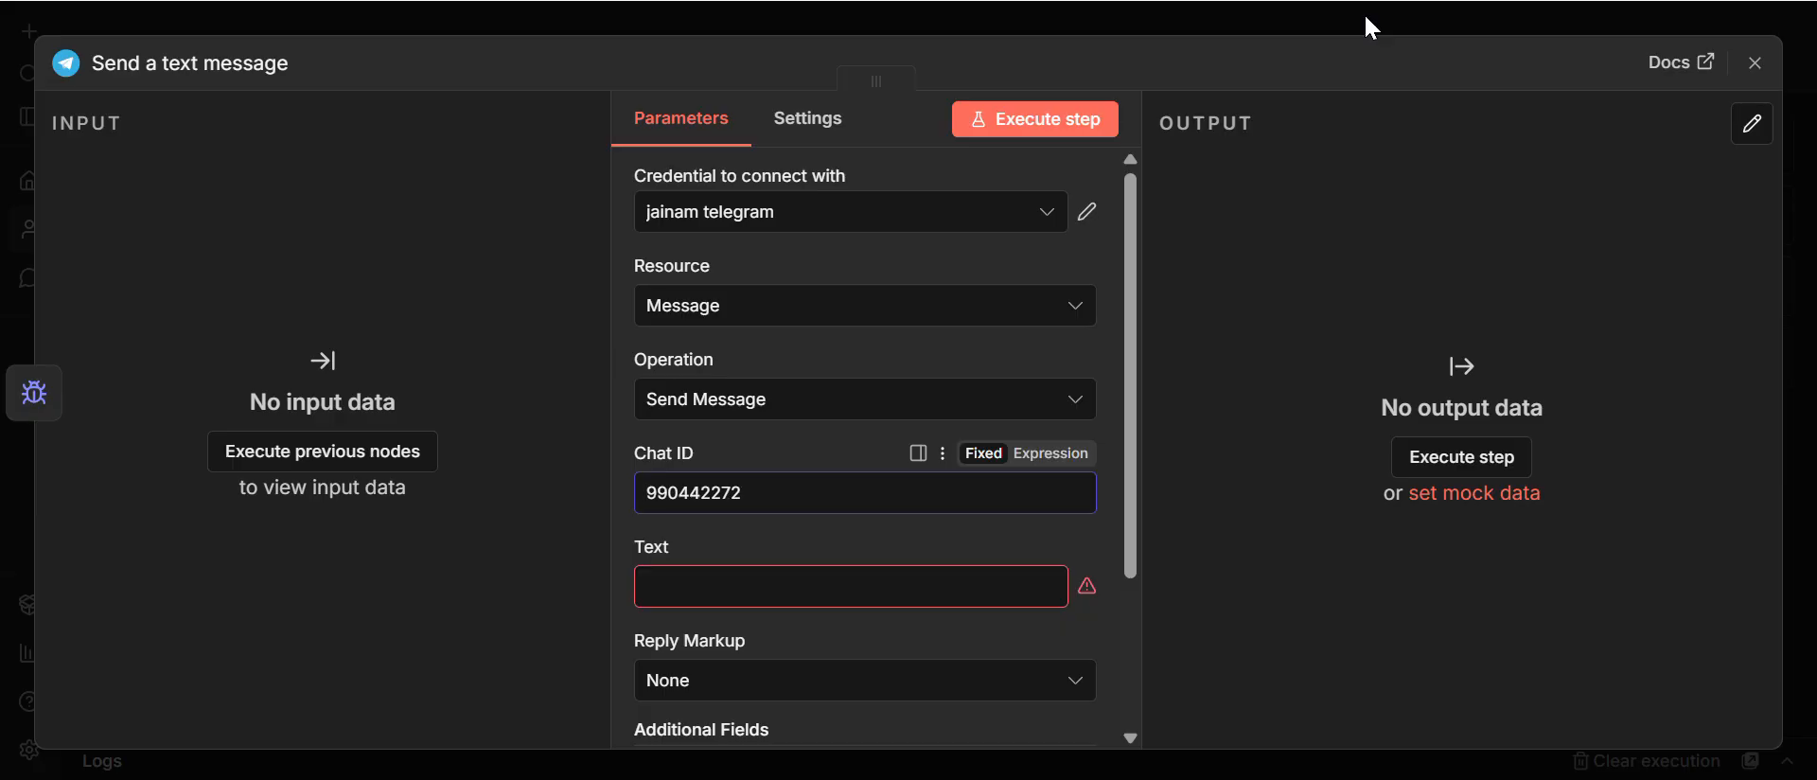
pyautogui.click(1365, 14)
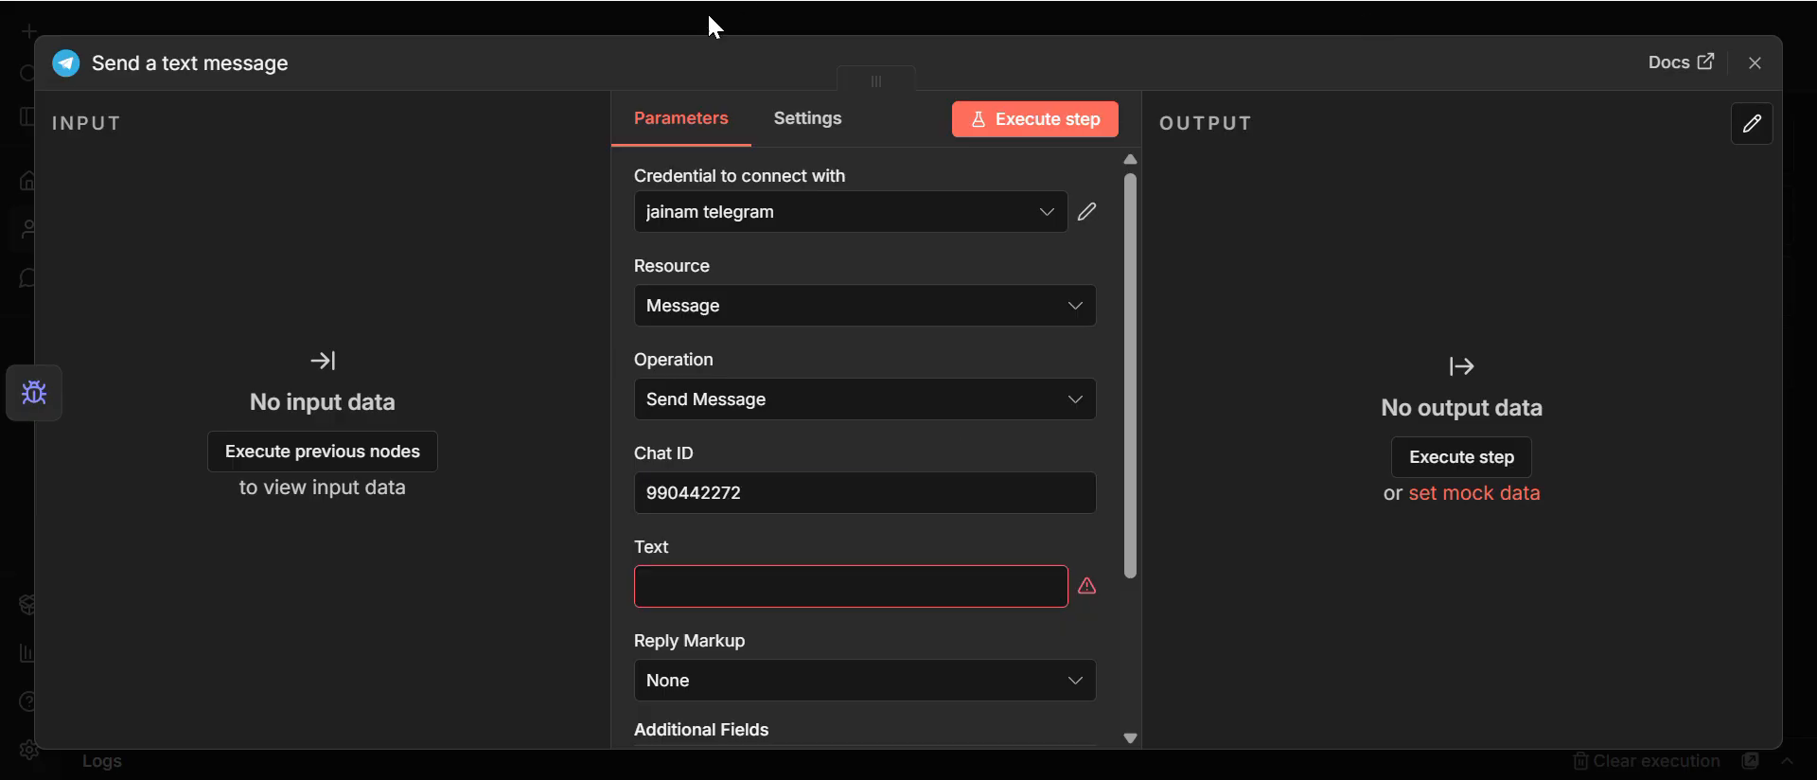
# Step: Set the message text to "helu" and execute the Telegram node as a test
pyautogui.click(739, 573)
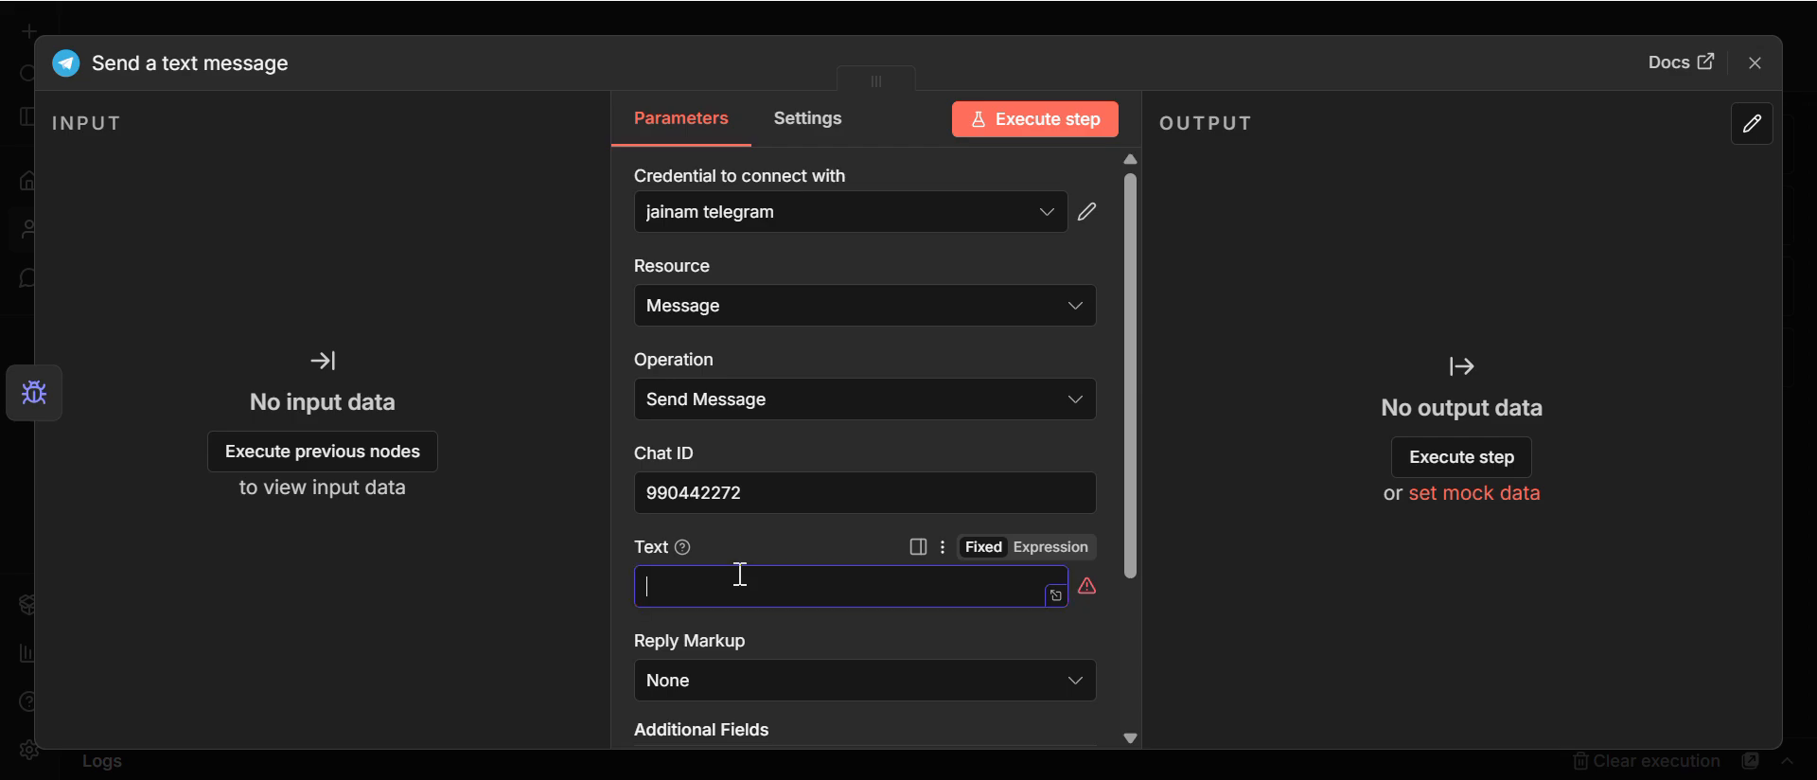
pyautogui.write('helu')
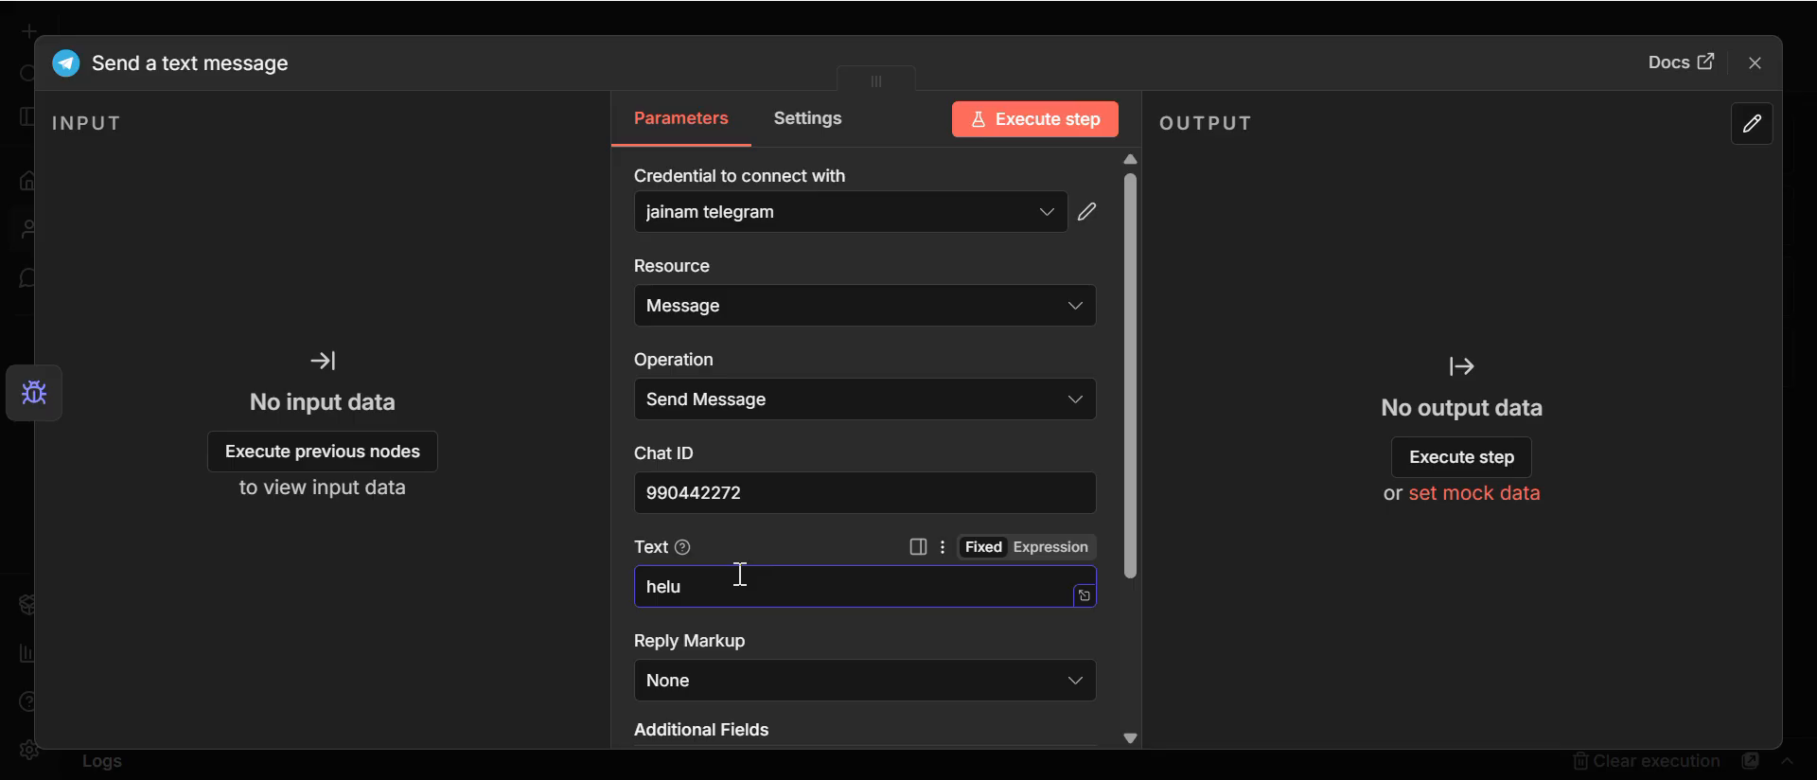
pyautogui.click(1058, 128)
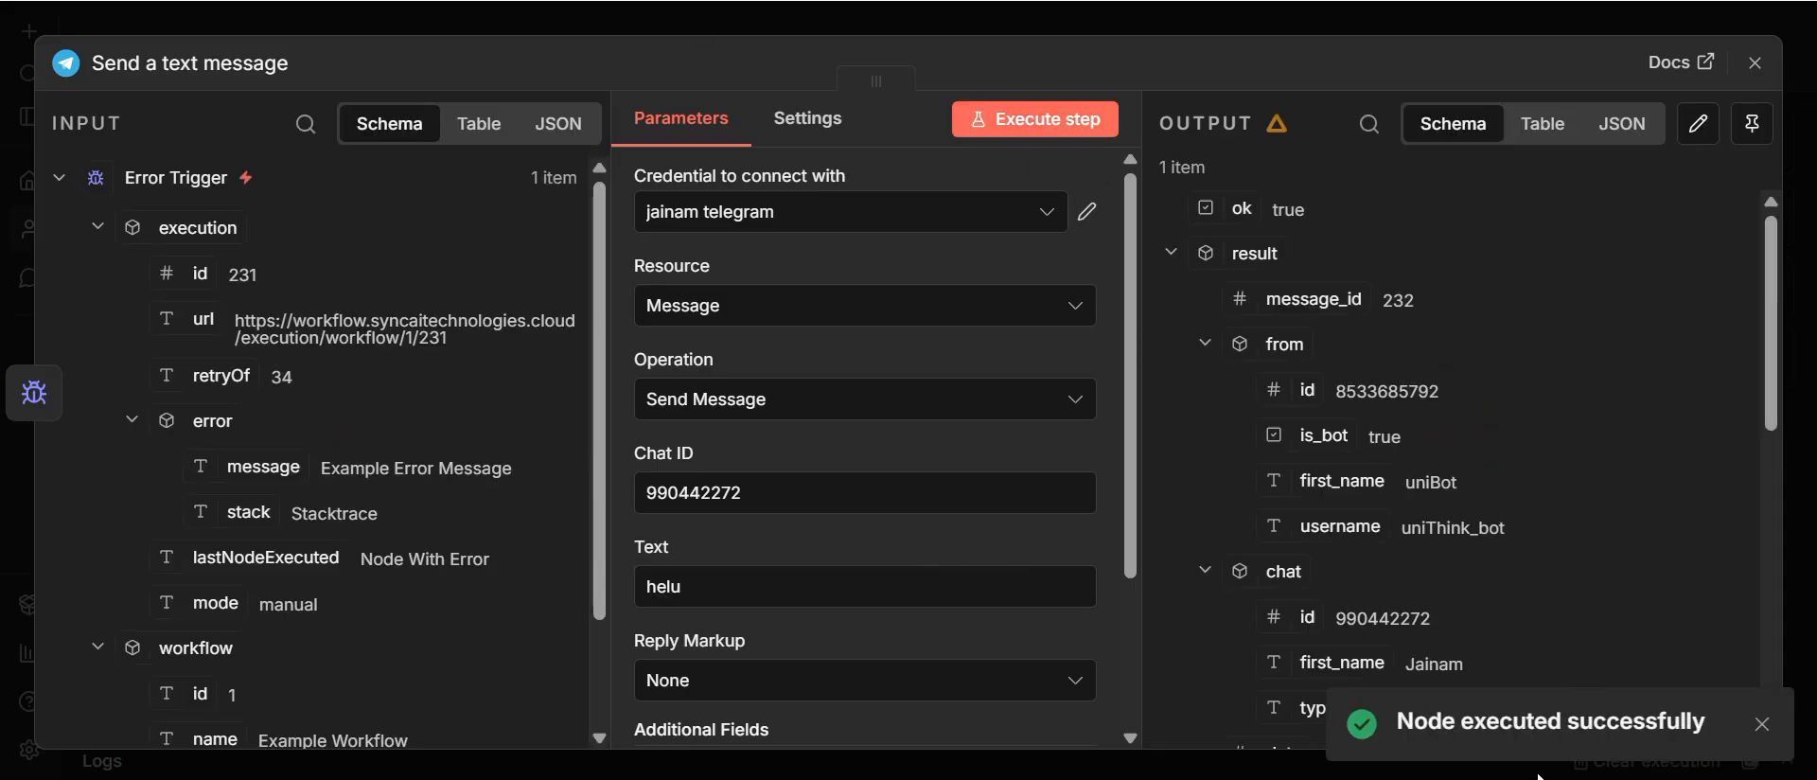
# Step: Switch to Telegram and examine the n8n attribution line under the "helu" test message from uniBot
pyautogui.click(1452, 715)
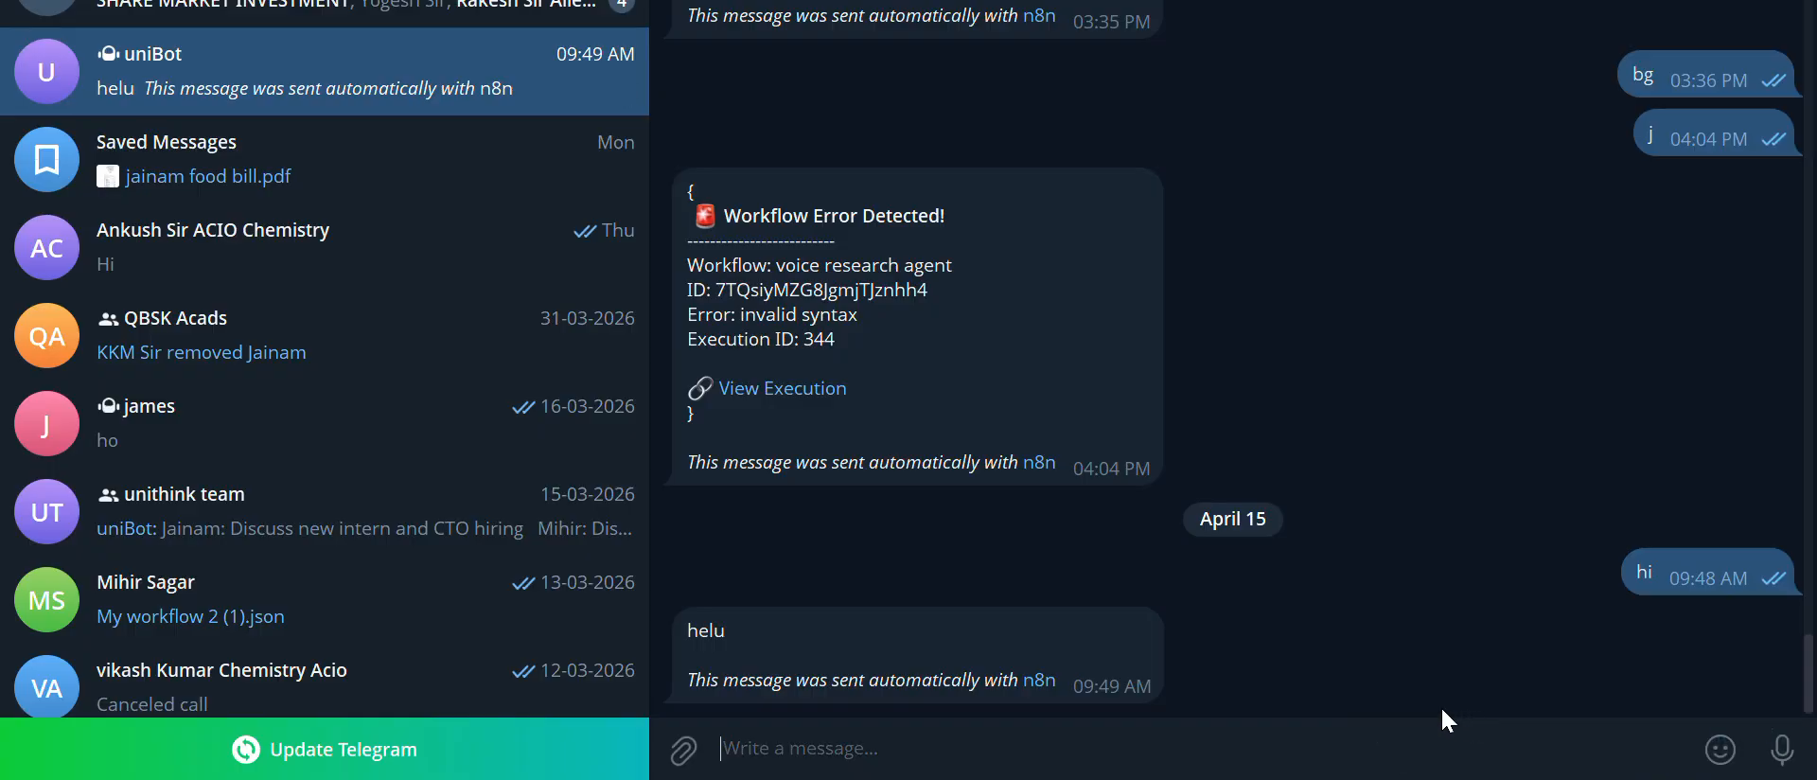
pyautogui.moveTo(1143, 672); pyautogui.dragTo(967, 675)
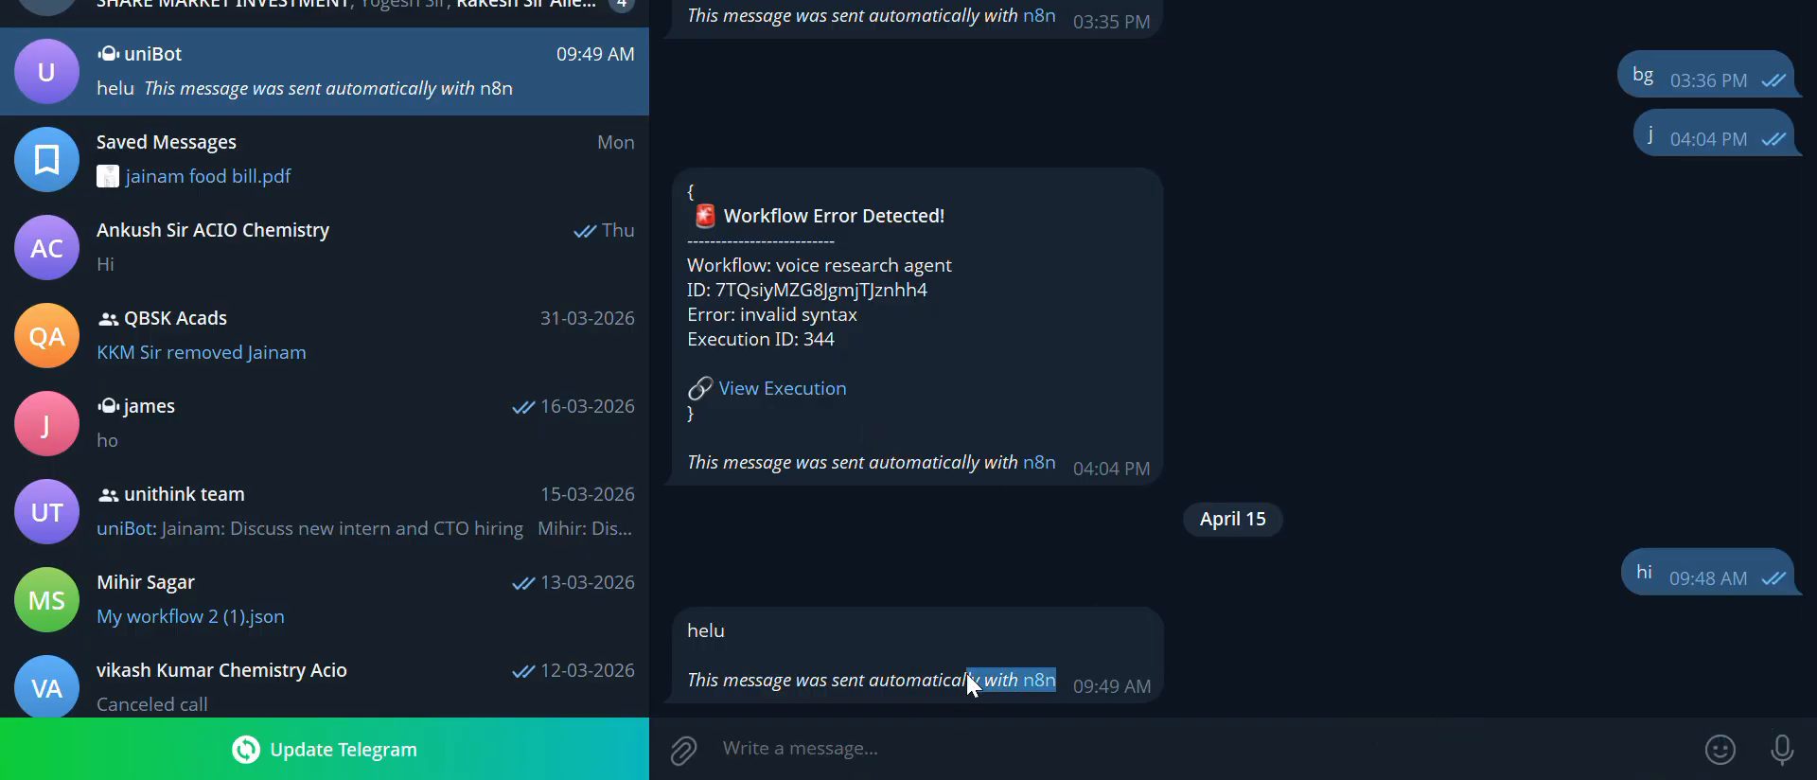
pyautogui.moveTo(697, 689)
pyautogui.mouseDown()
pyautogui.moveTo(838, 685)
pyautogui.moveTo(692, 685)
pyautogui.mouseUp()
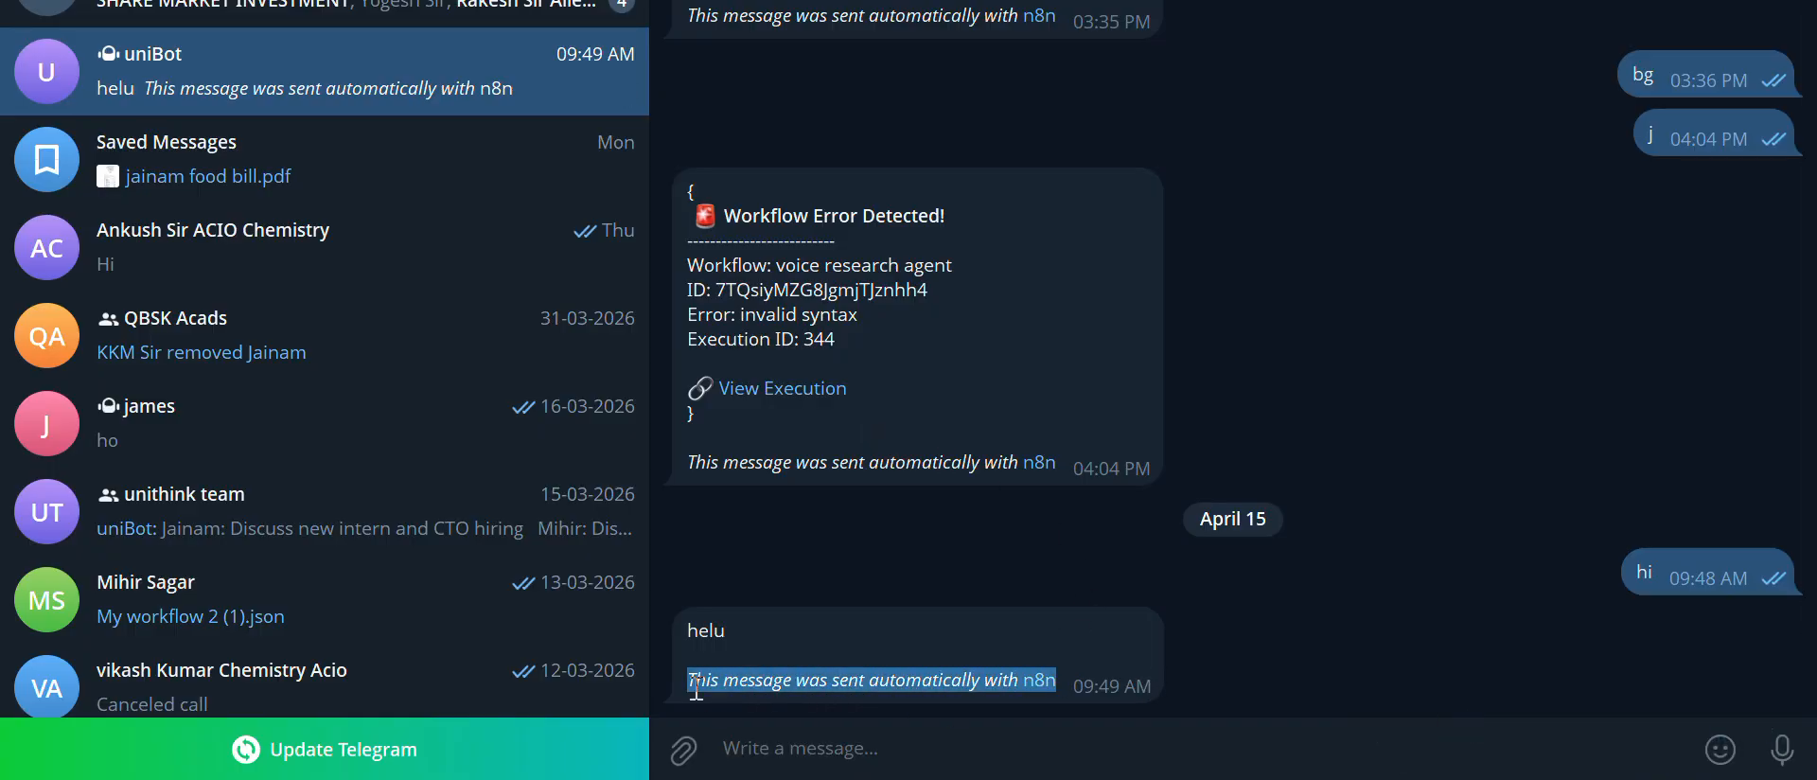
# Step: Switch back to n8n, add the Append n8n Attribution field to the Telegram node, and turn it off
pyautogui.hotkey('alt', 'Tab')
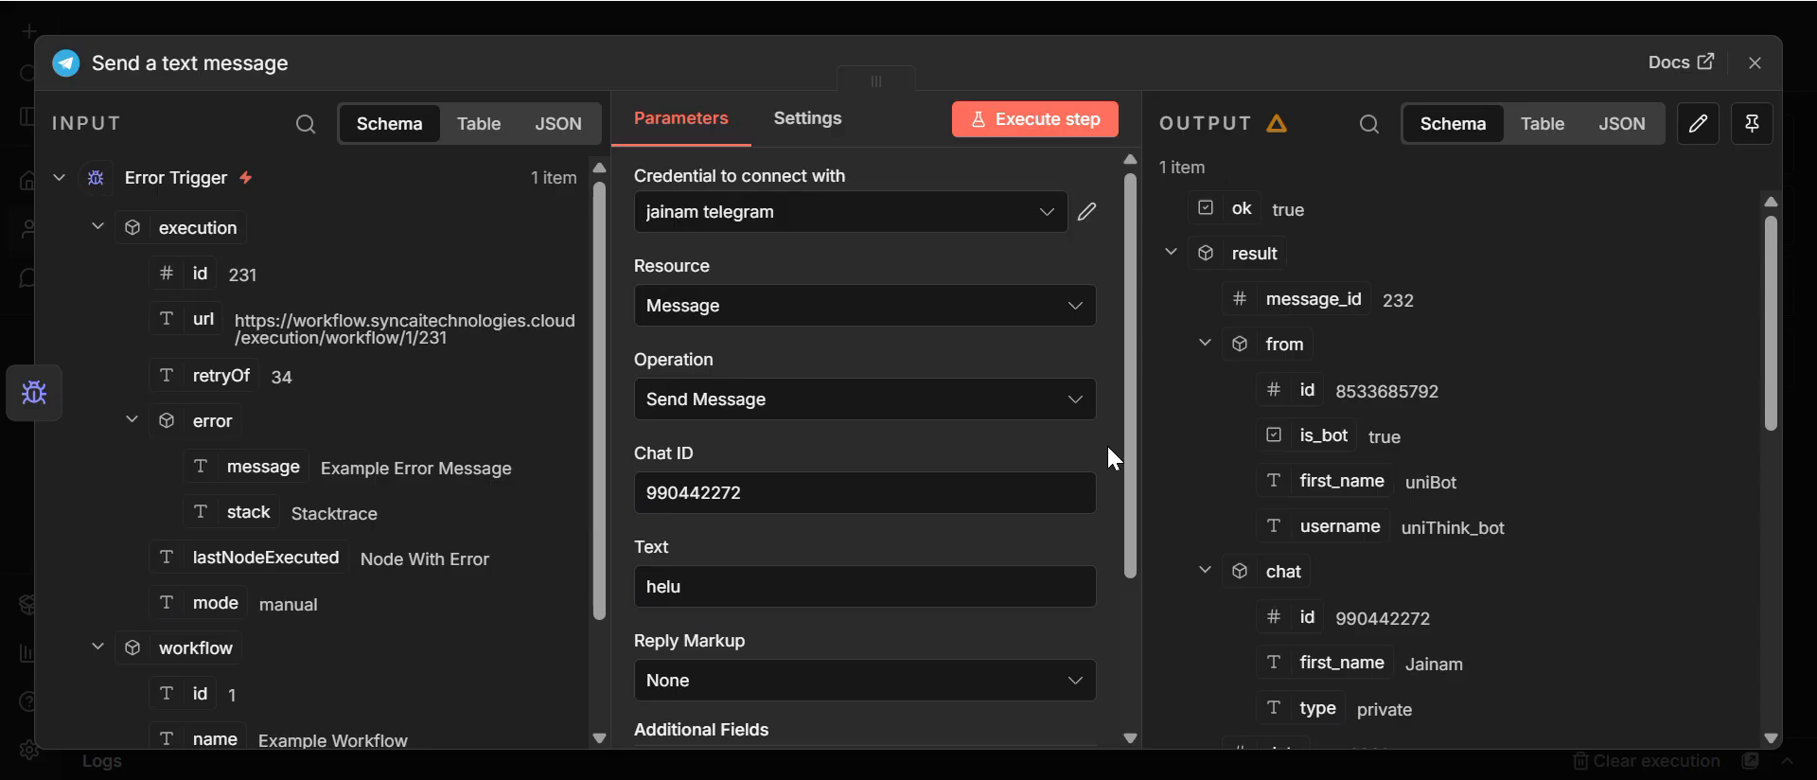
pyautogui.scroll(-3, 1032, 556)
pyautogui.click(980, 624)
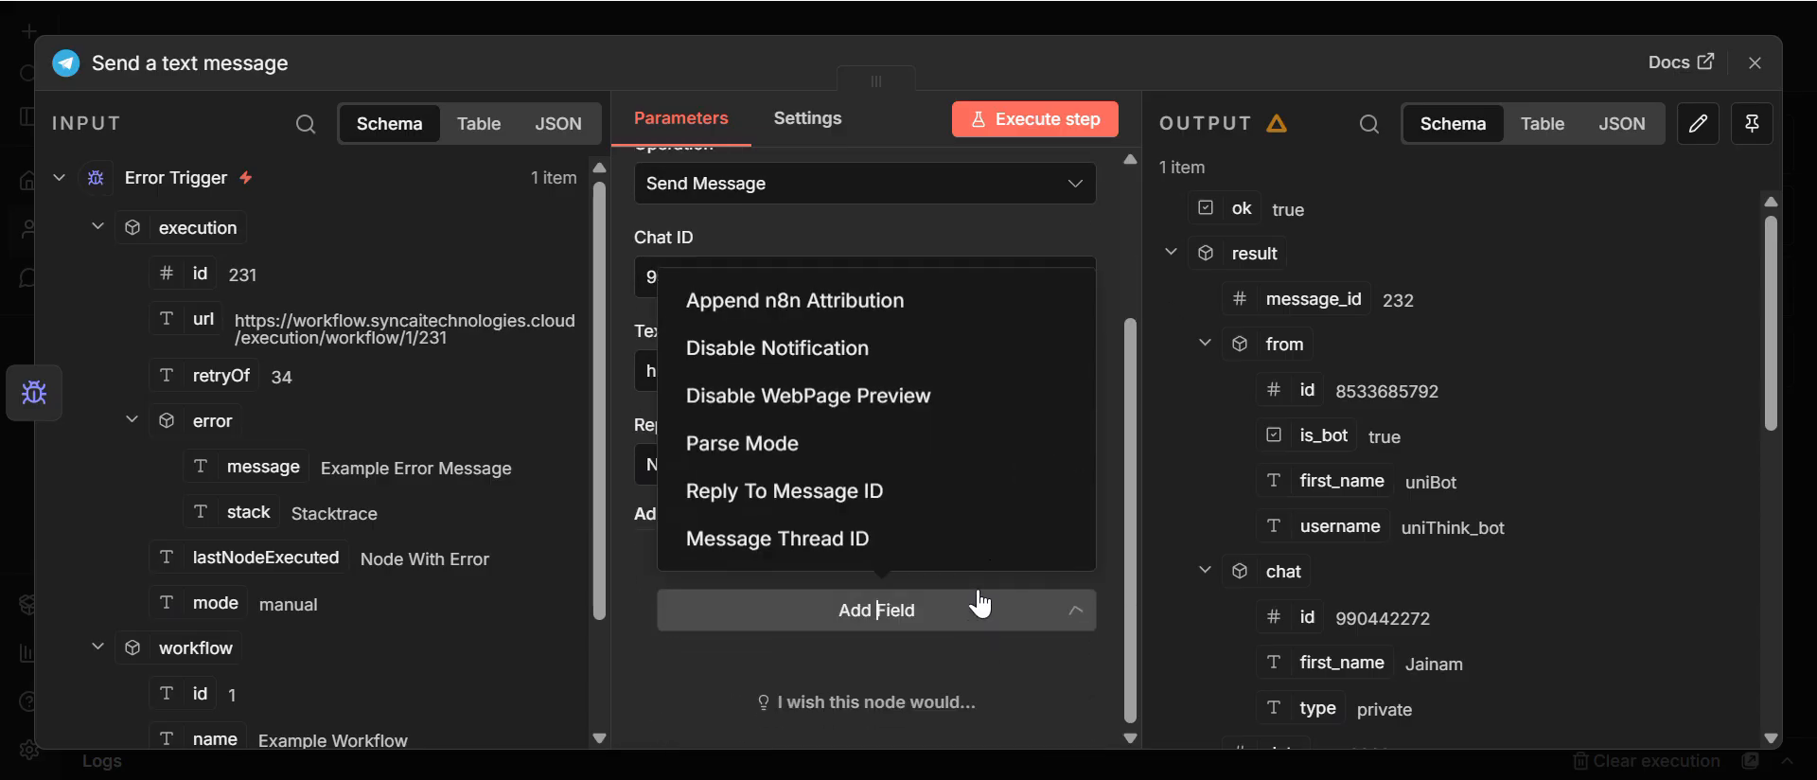
pyautogui.click(961, 312)
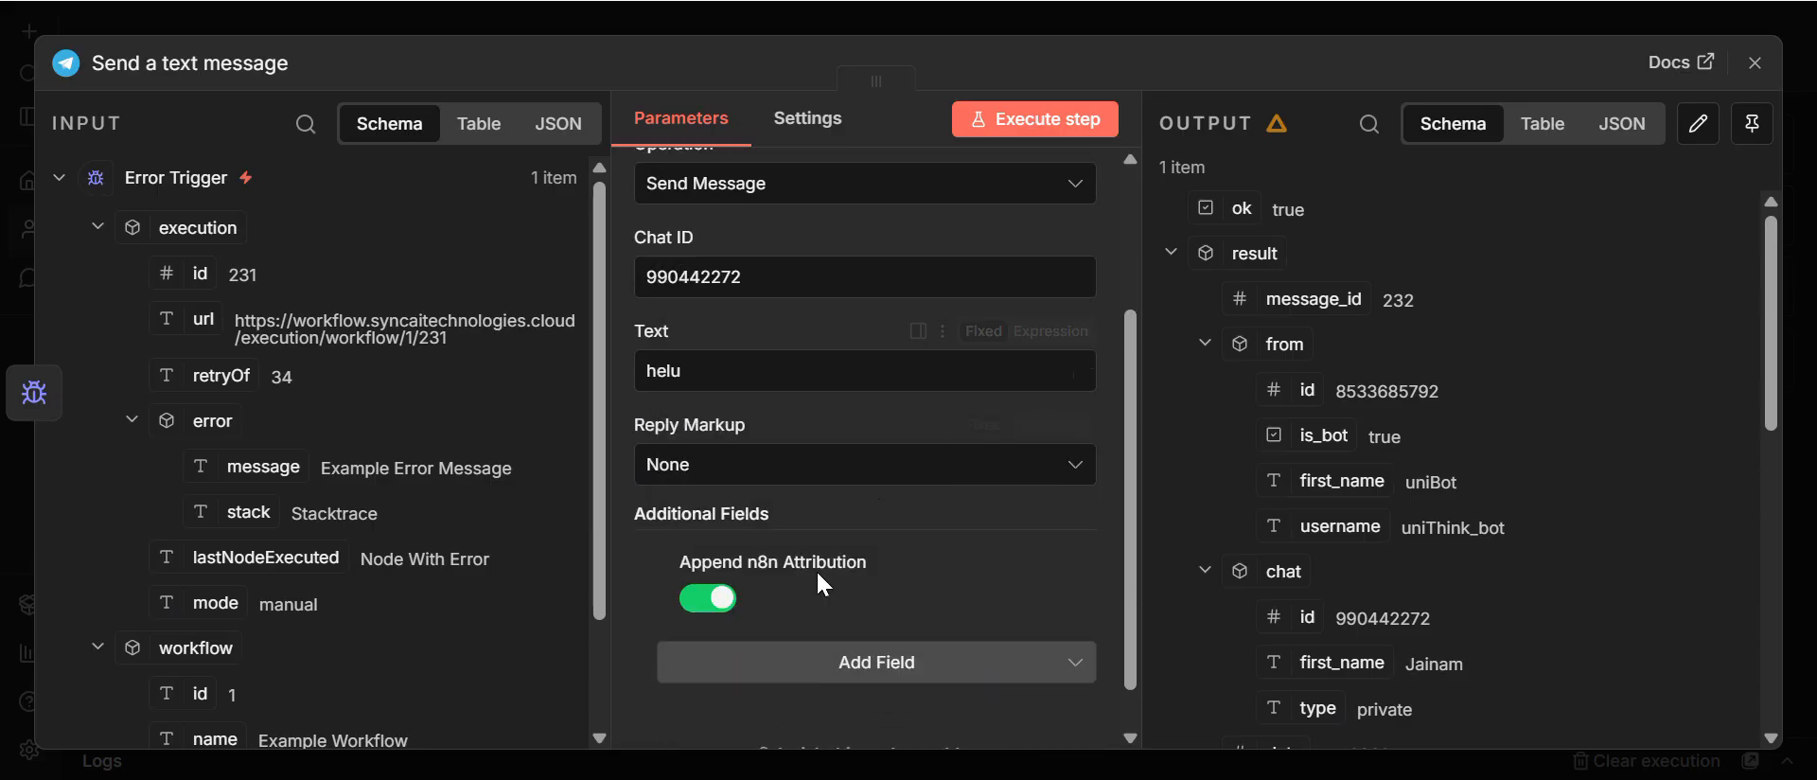
pyautogui.click(705, 602)
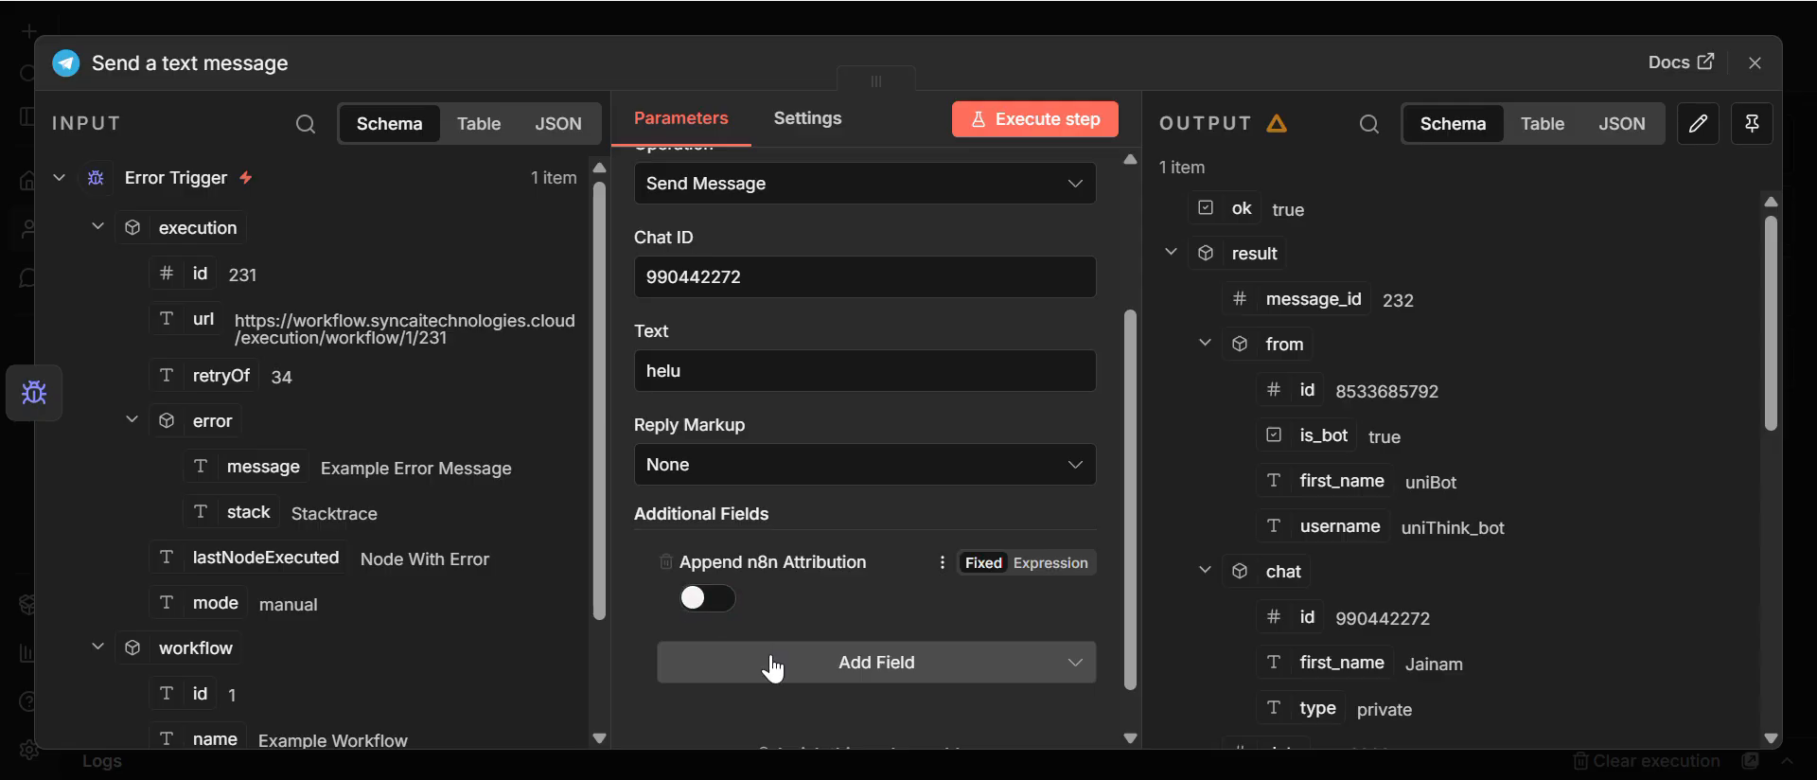
# Step: Execute the Telegram node again and check the new test message in the uniBot chat in Telegram
pyautogui.click(1042, 139)
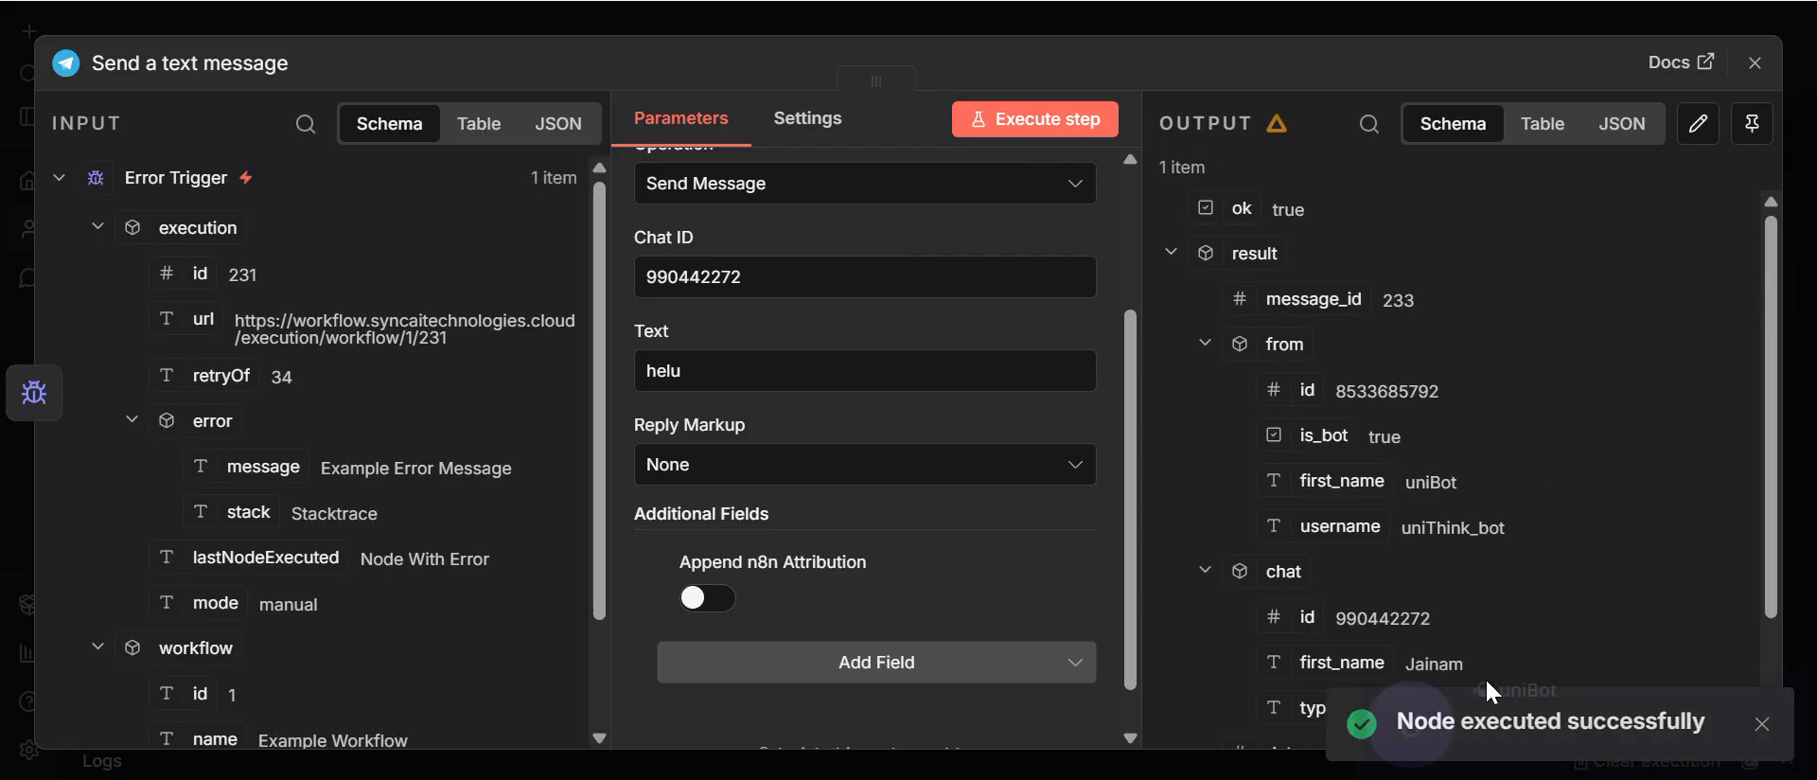
pyautogui.click(1493, 712)
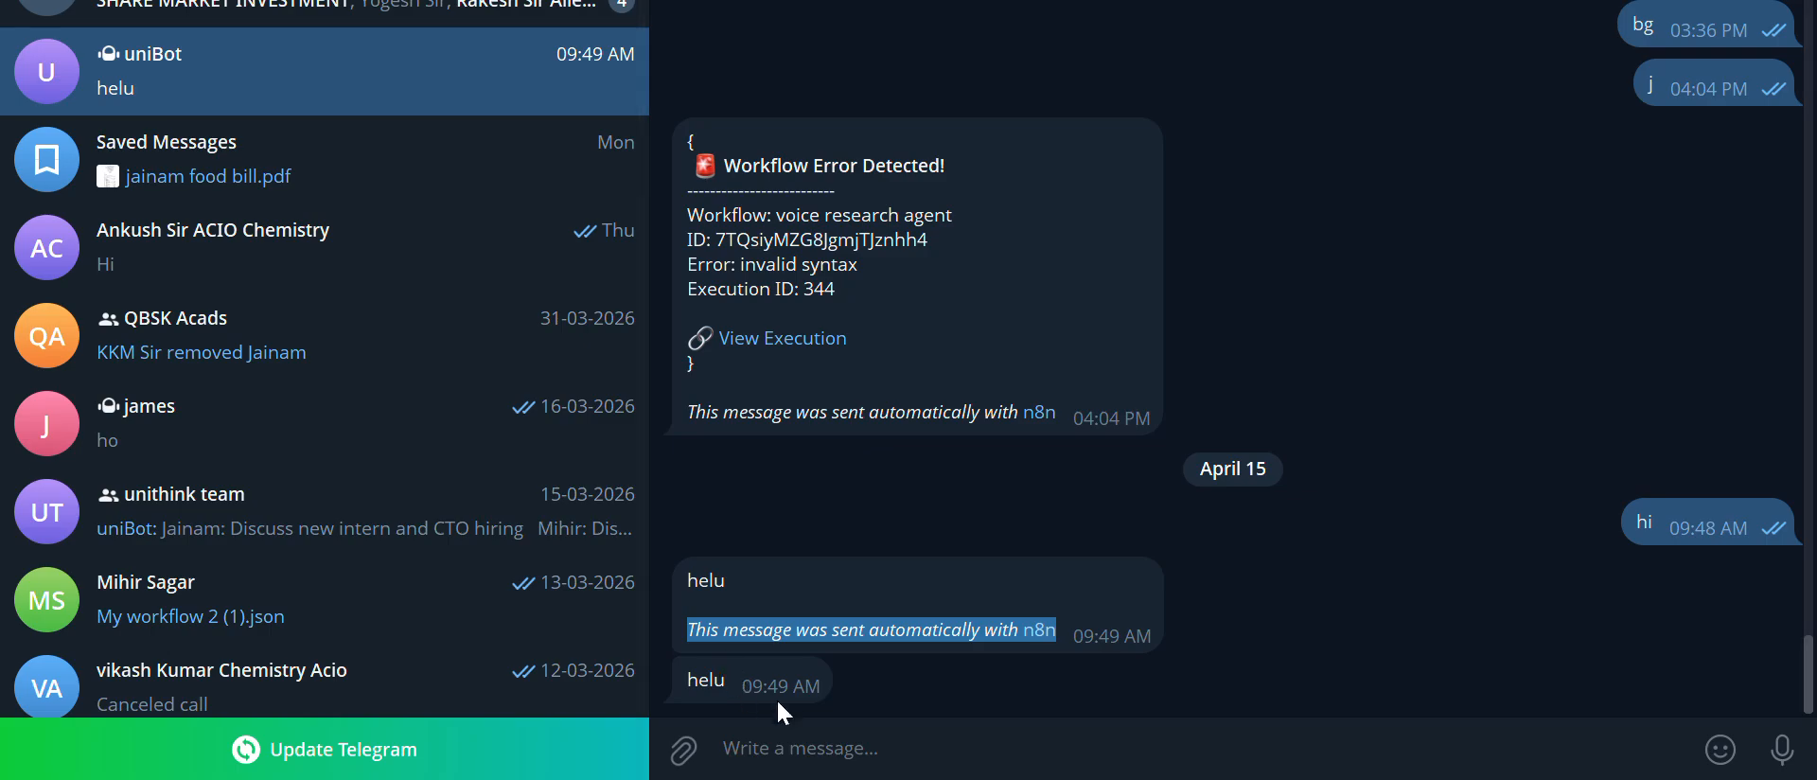
pyautogui.click(806, 681)
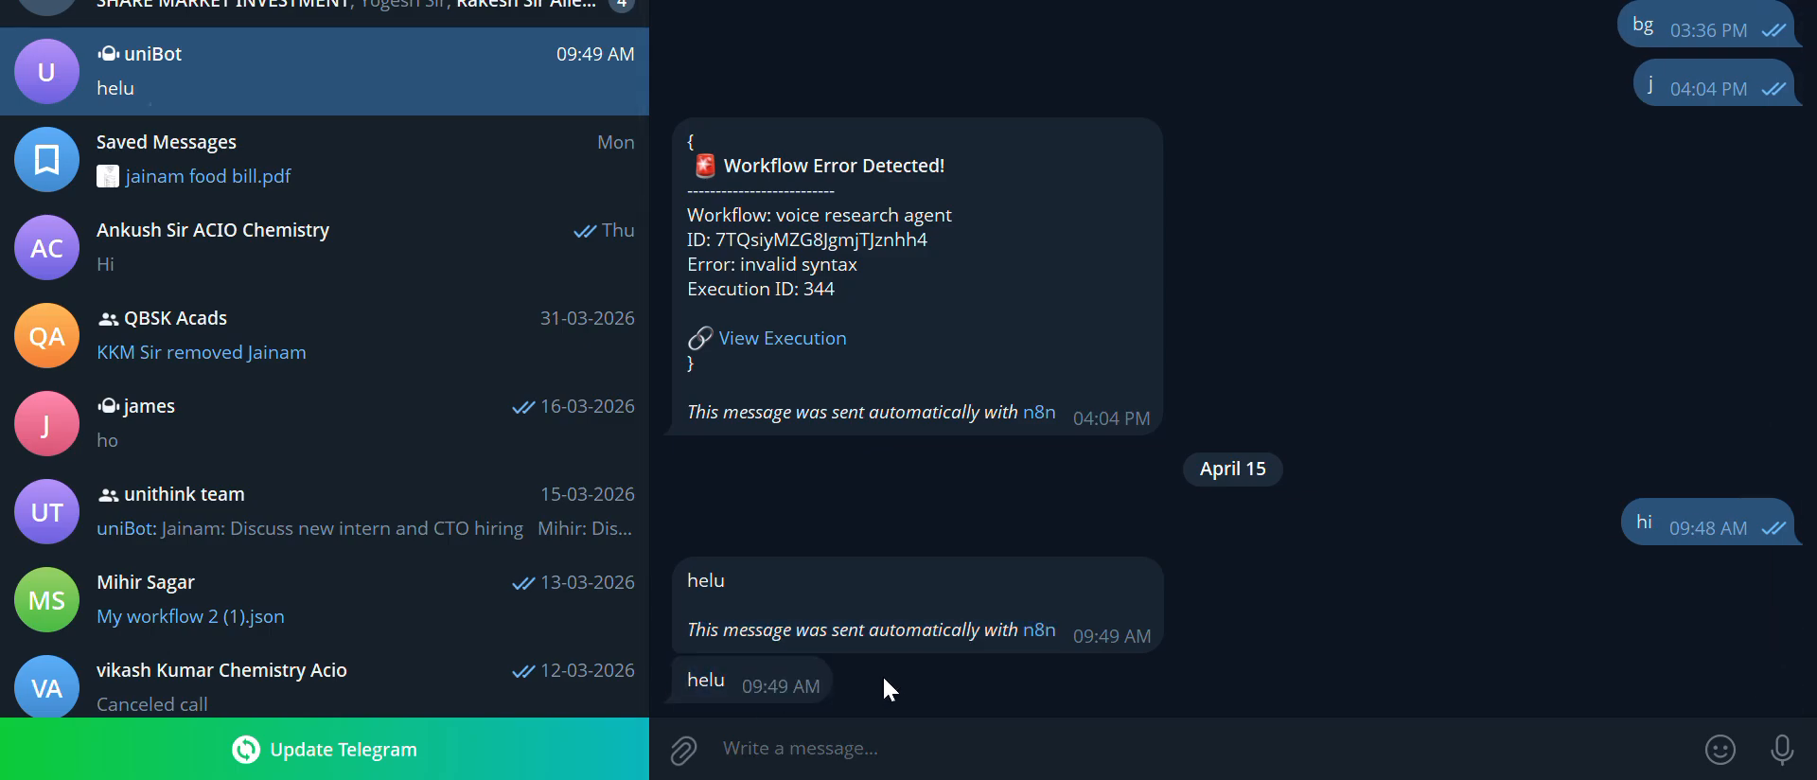
# Step: Return to n8n, clear "helu" from the node's message text, and open the text in the expanded editor
pyautogui.hotkey('alt', 'Tab')
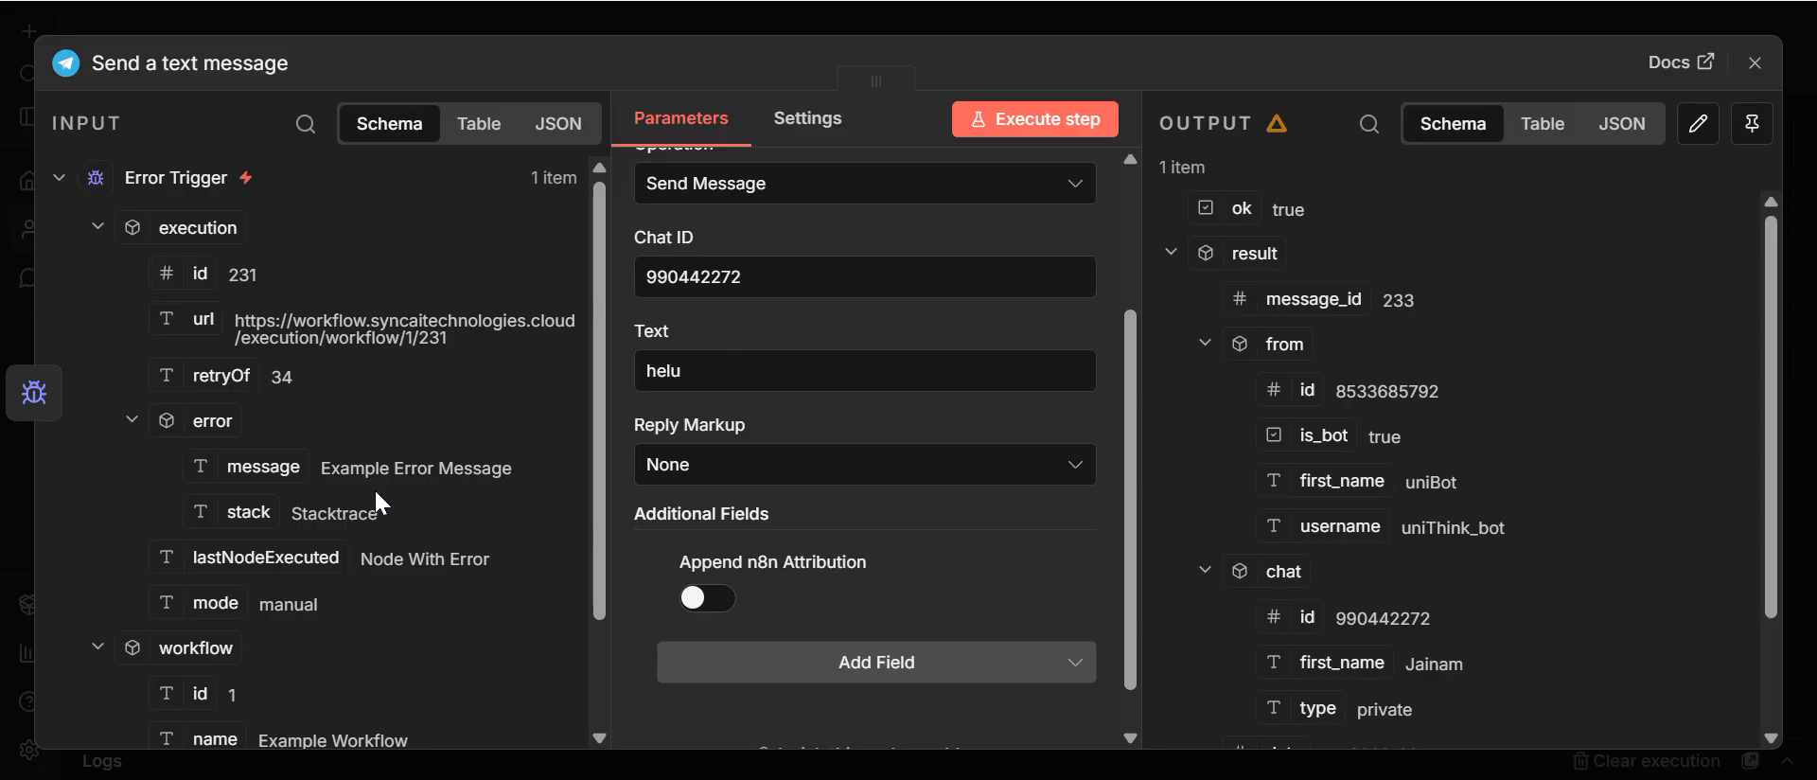
pyautogui.scroll(-3, 375, 493)
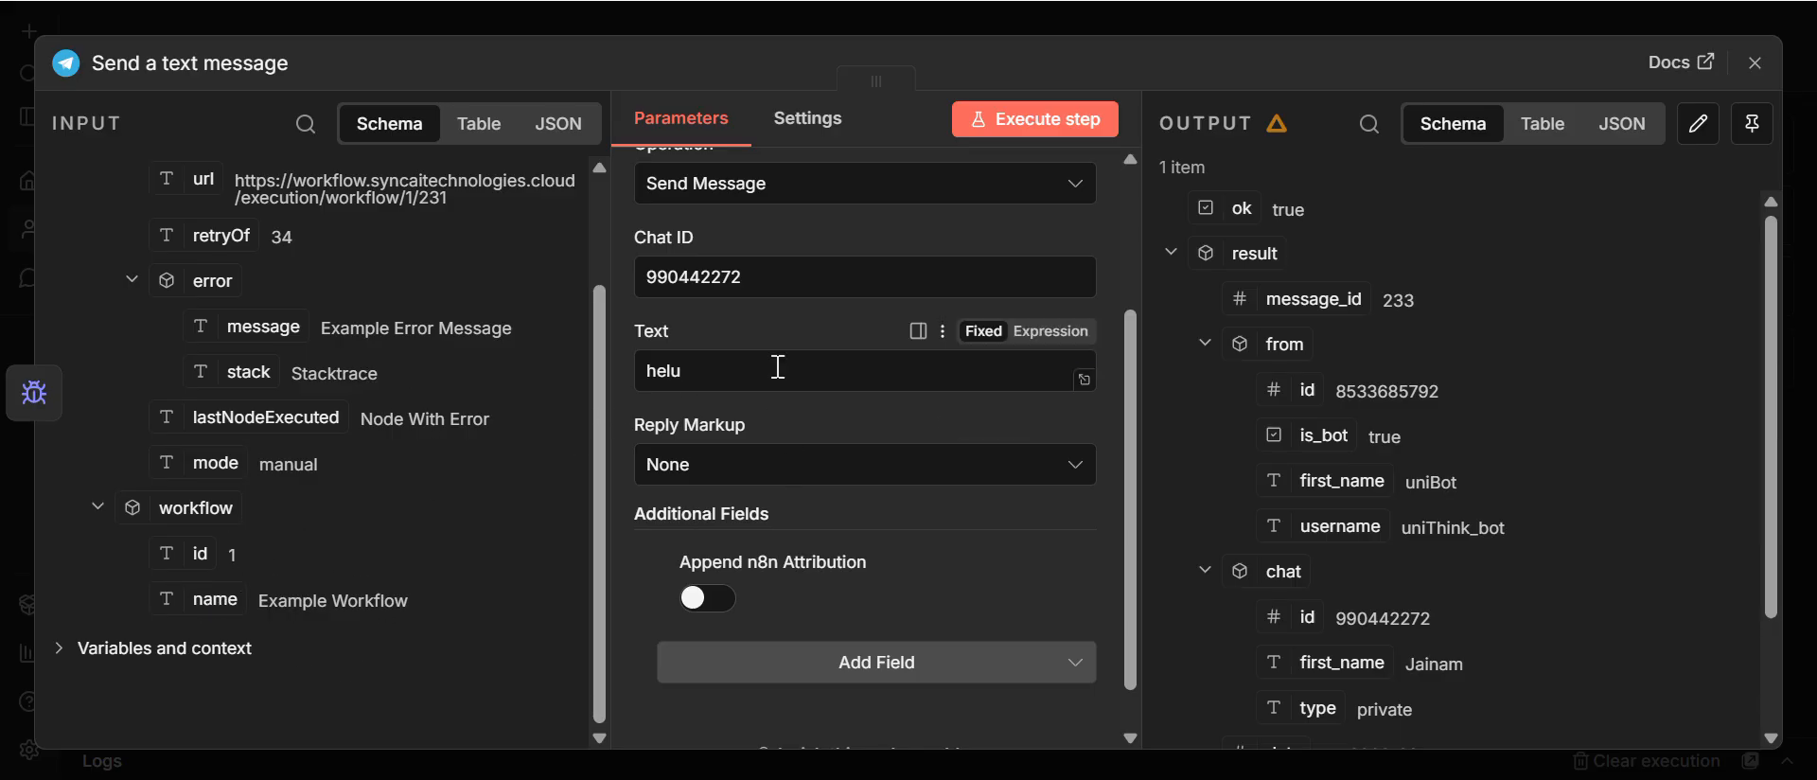
pyautogui.moveTo(778, 366); pyautogui.dragTo(638, 361)
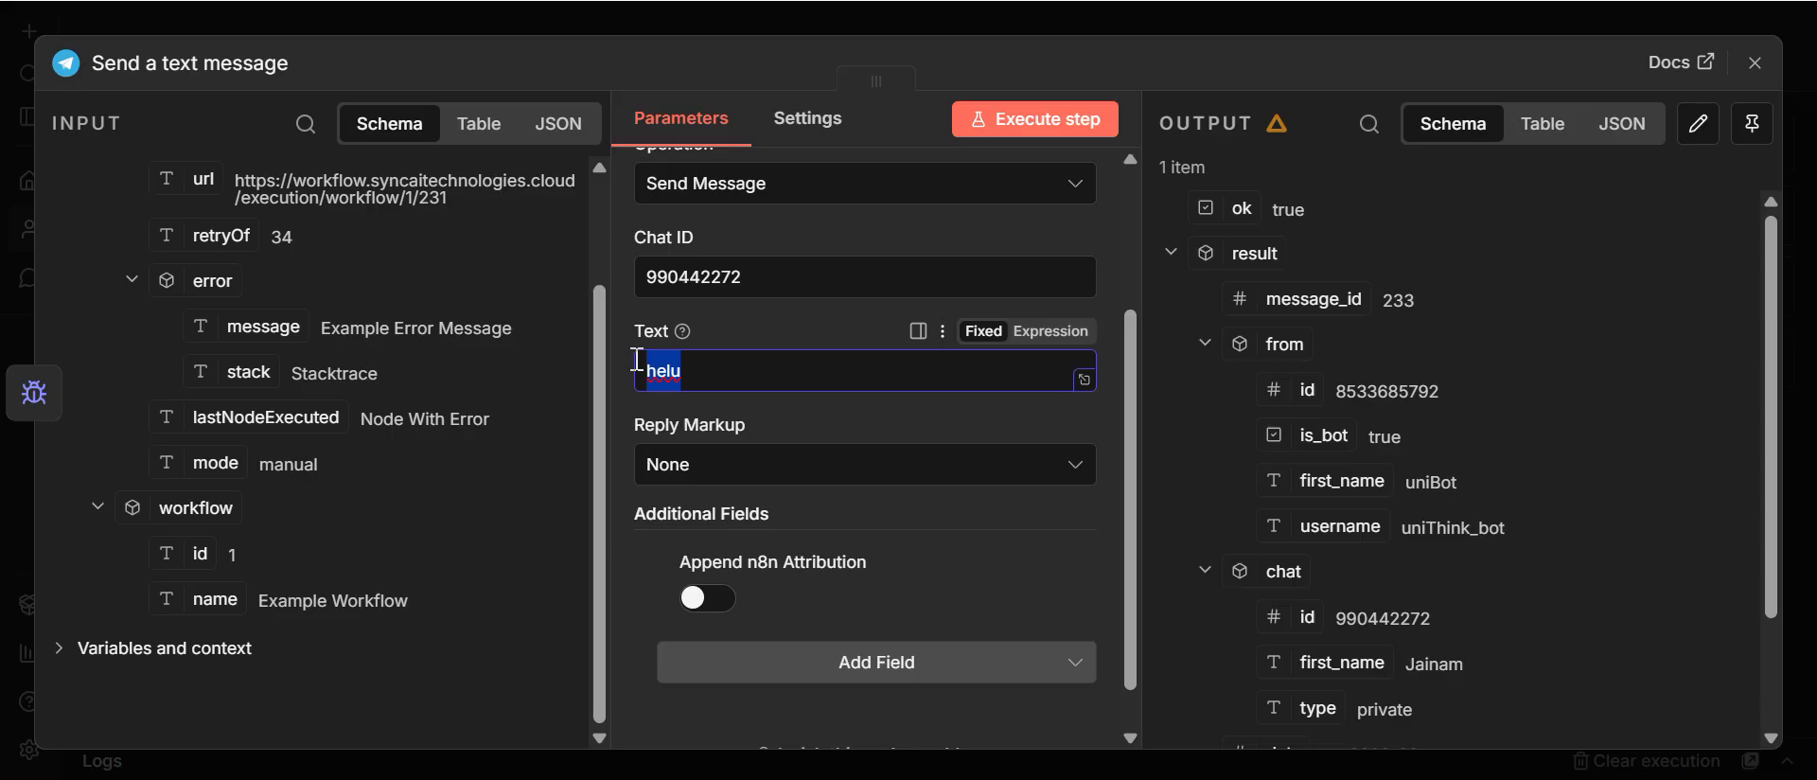
pyautogui.press('BackSpace')
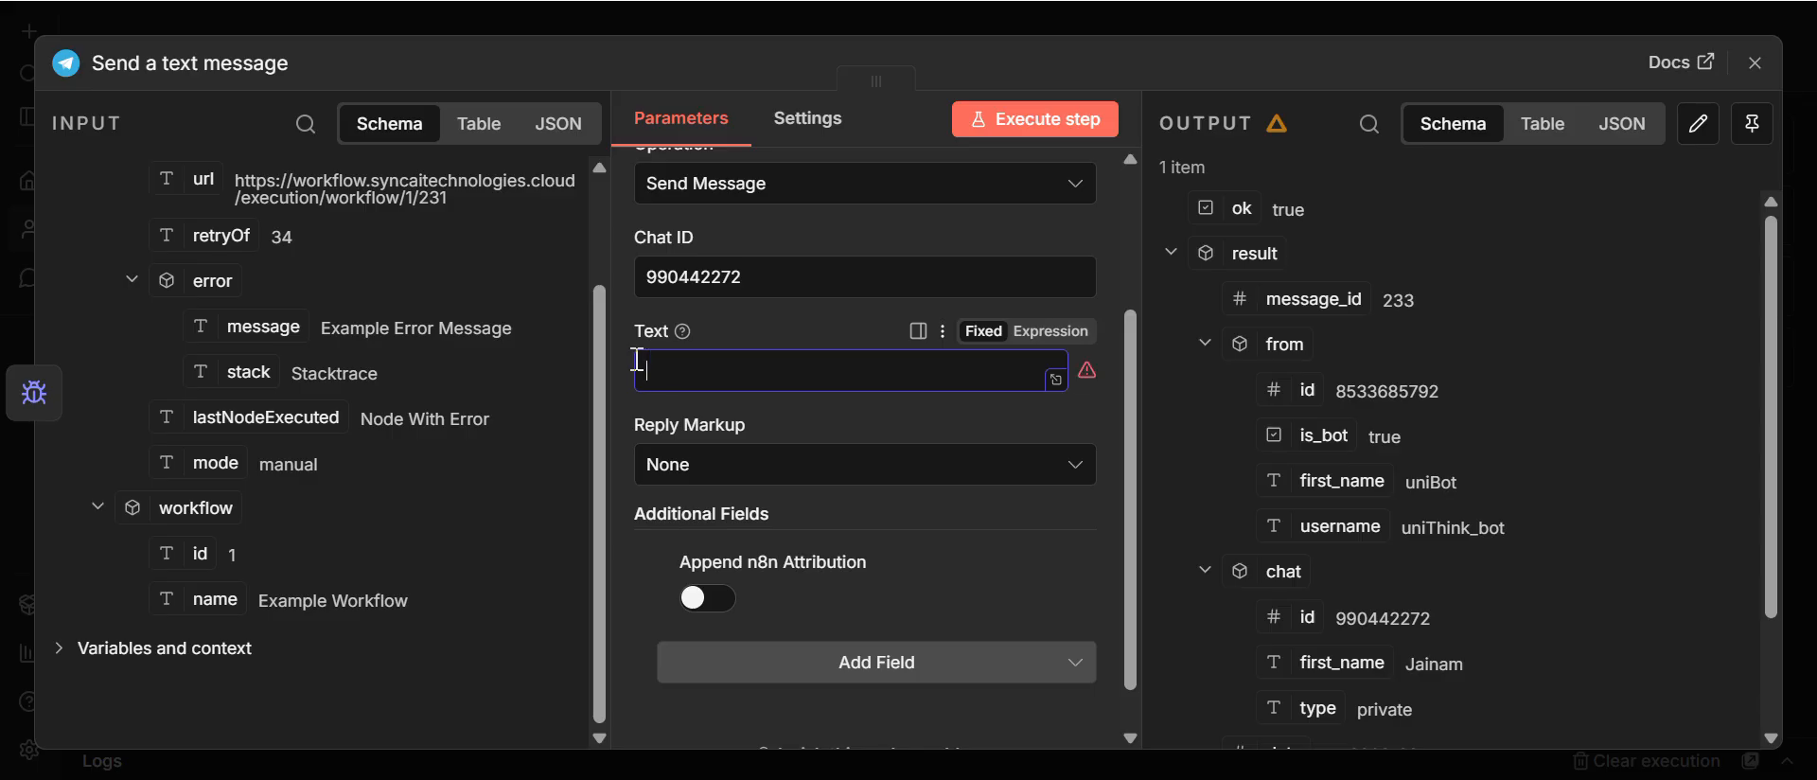
pyautogui.click(1056, 380)
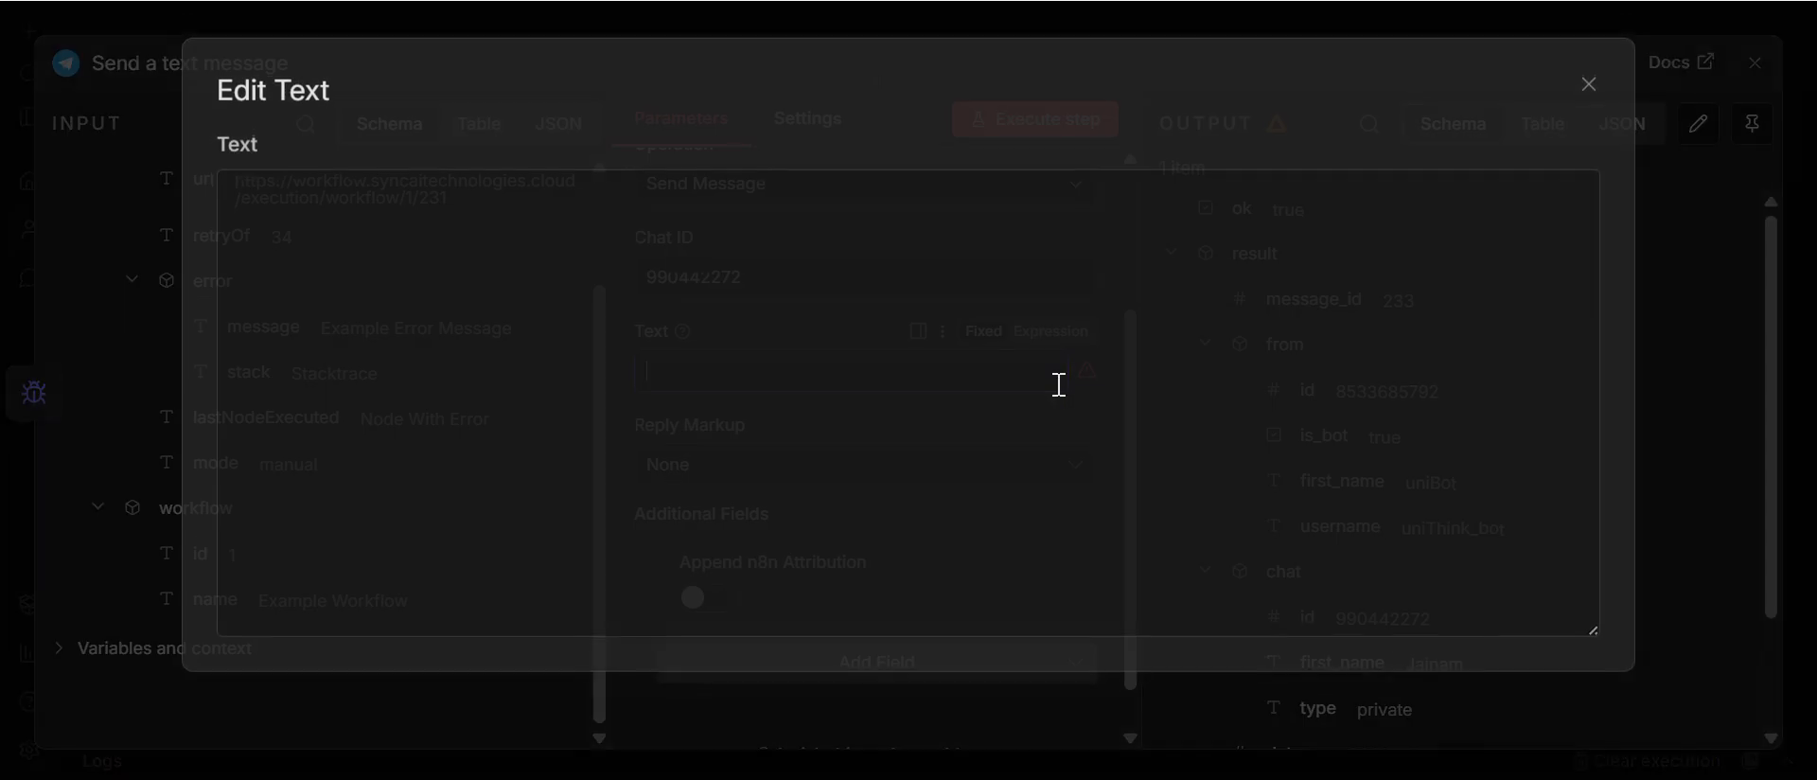
pyautogui.click(1375, 254)
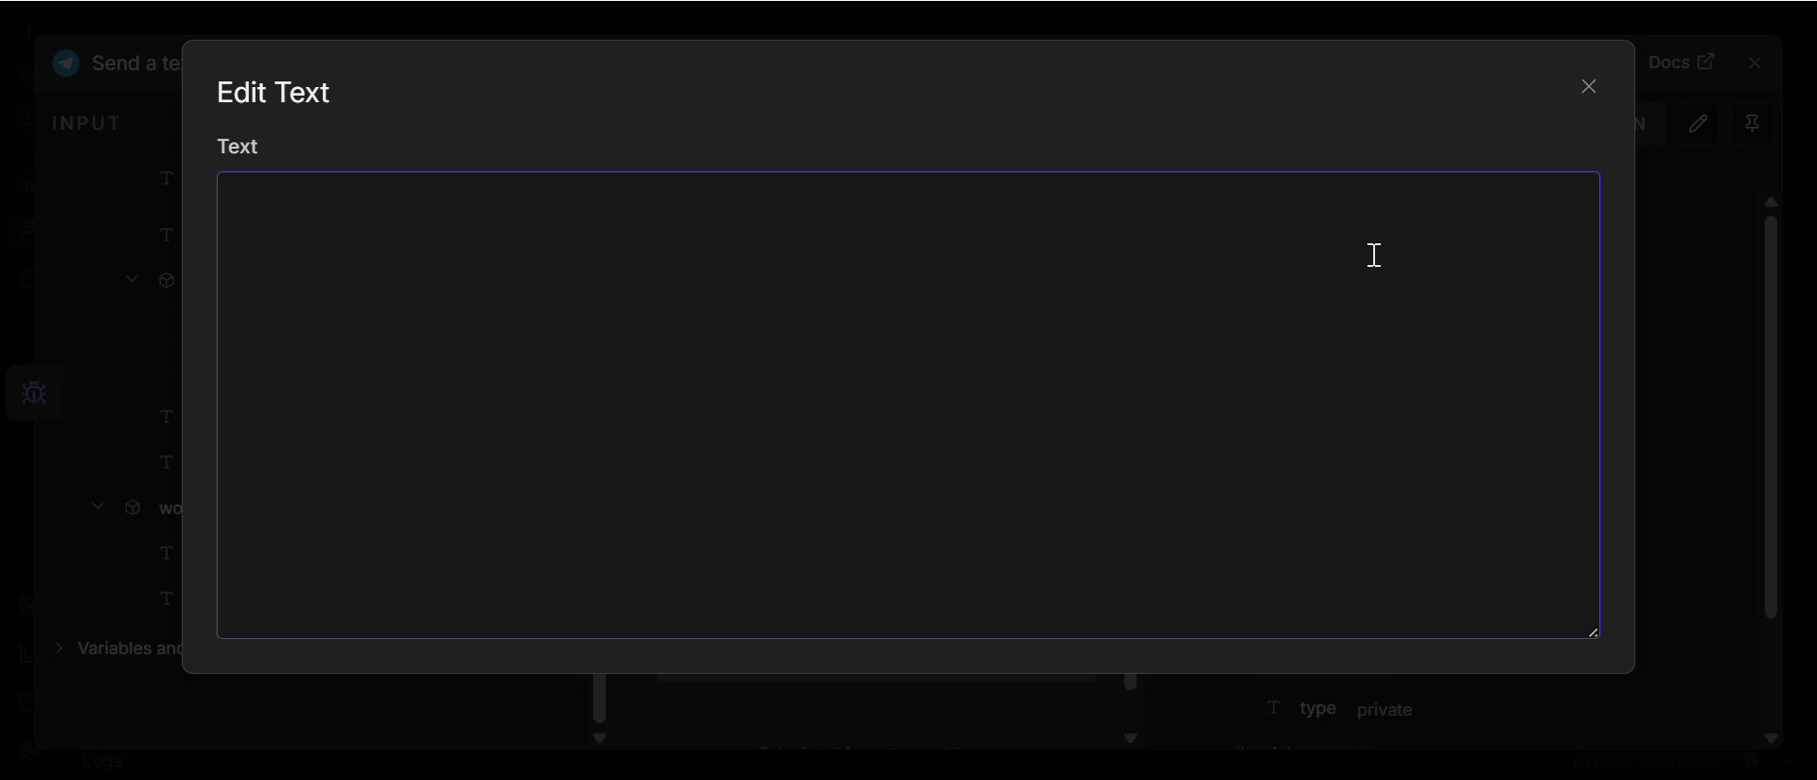
# Step: Copy the earlier error alert in Telegram, from "Workflow Error Detected!" through "View Execution", and paste it into the n8n message text
pyautogui.hotkey('alt', 'Tab')
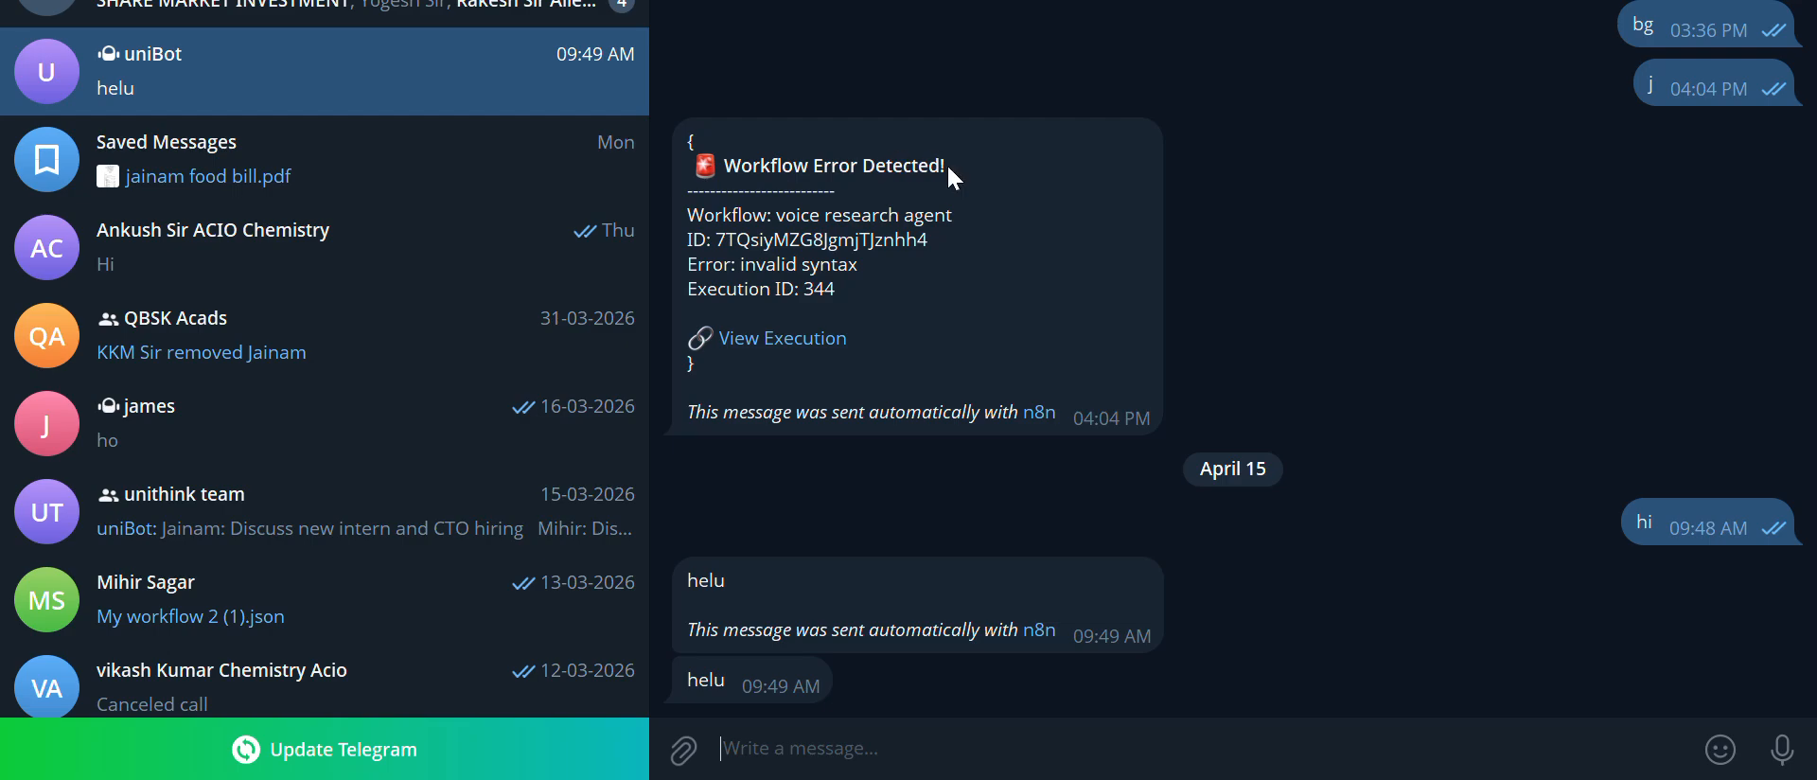
pyautogui.moveTo(989, 161); pyautogui.dragTo(856, 142)
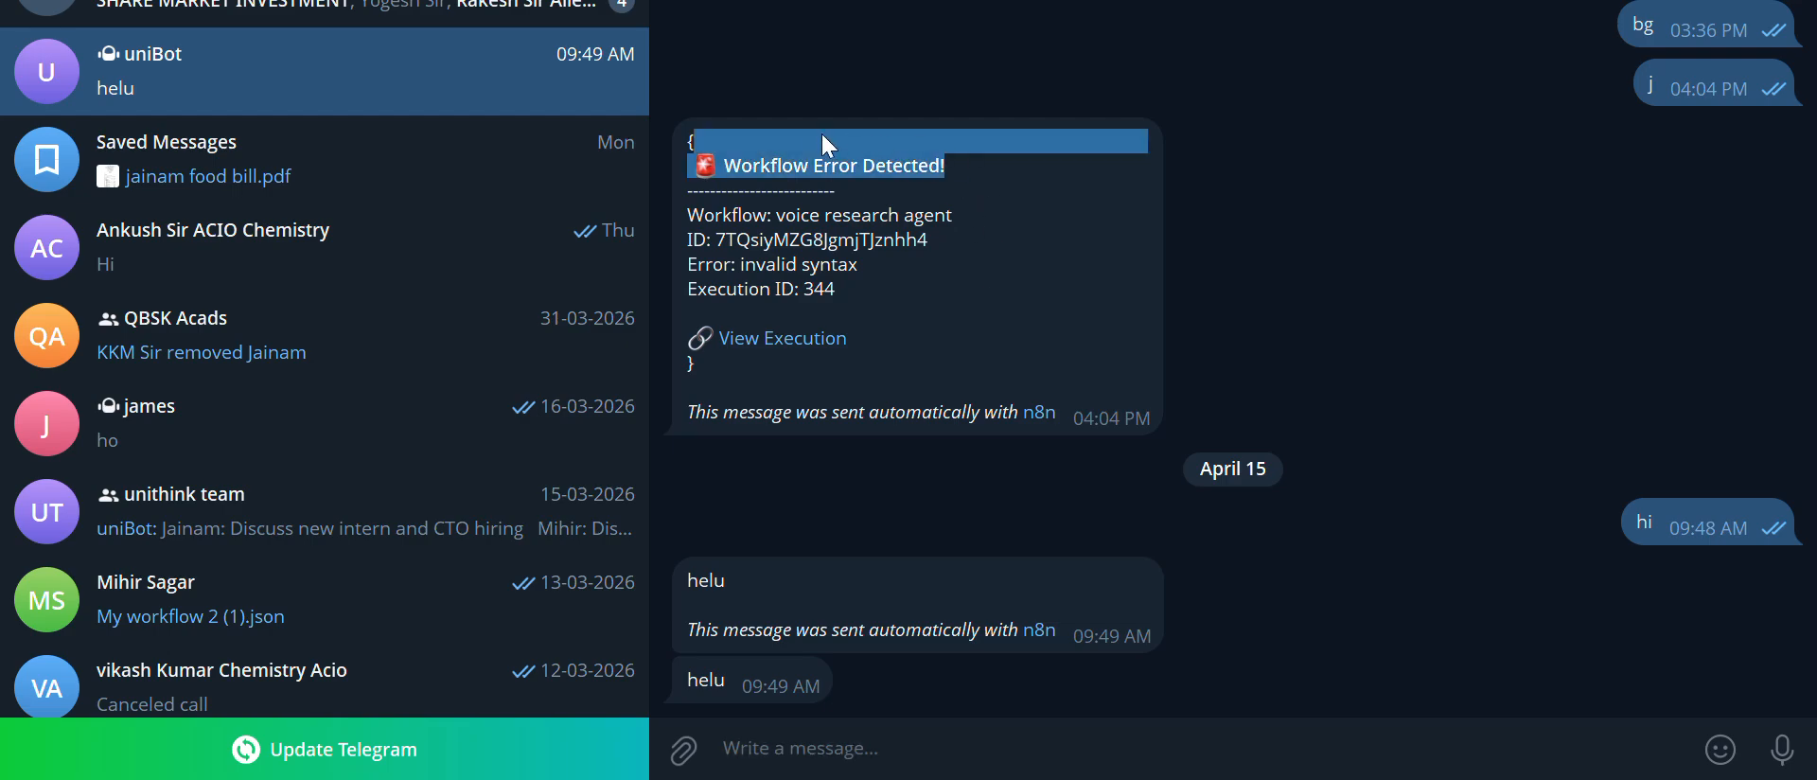
pyautogui.click(678, 129)
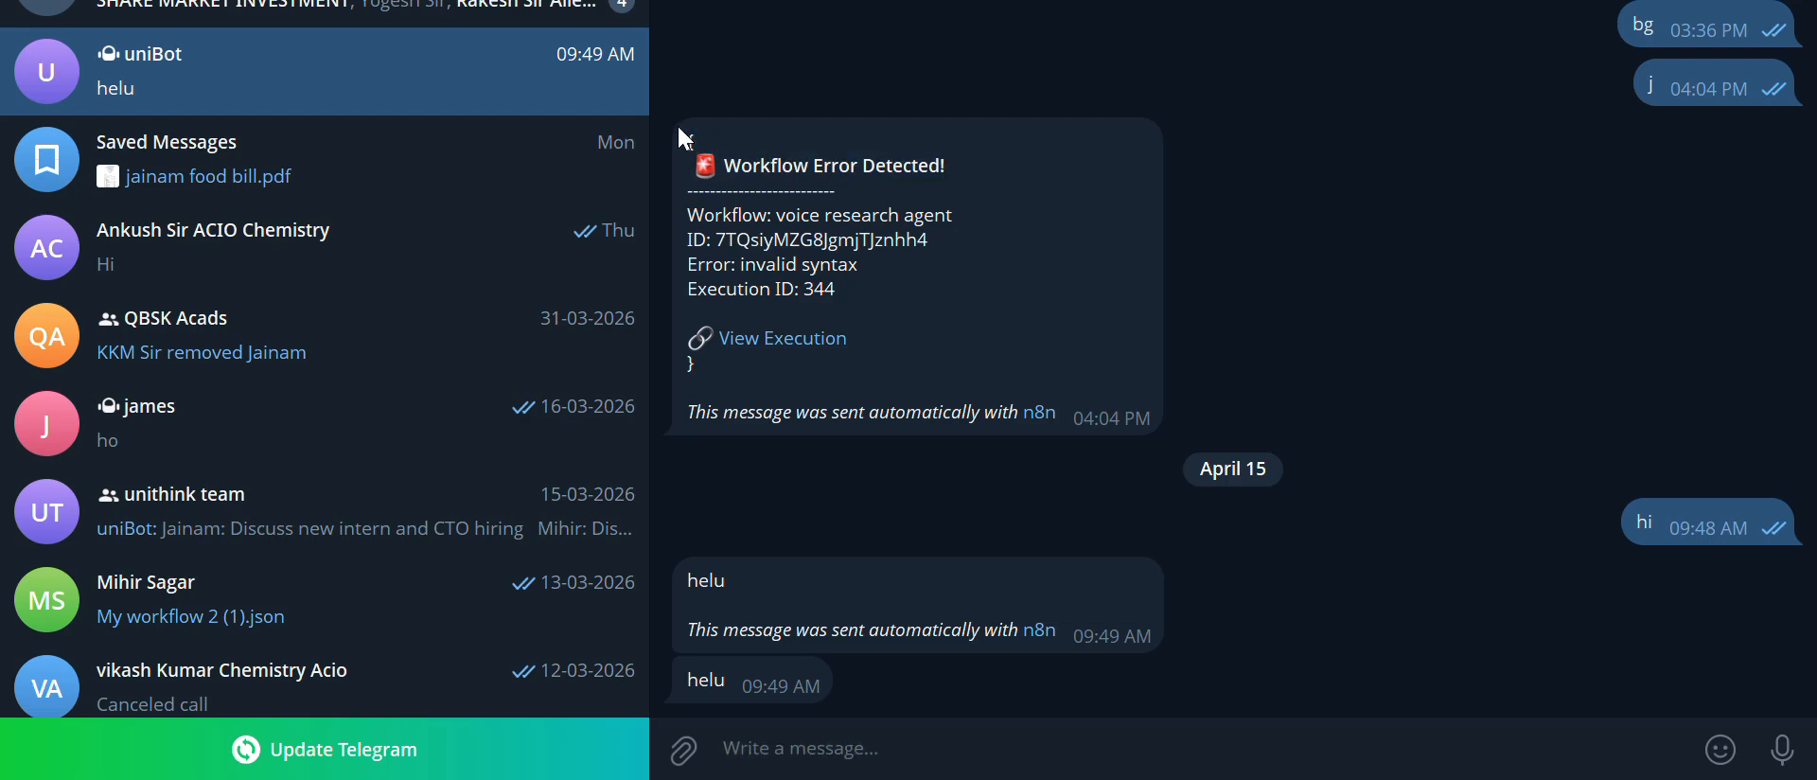
pyautogui.moveTo(950, 169); pyautogui.dragTo(885, 166)
pyautogui.moveTo(687, 141); pyautogui.dragTo(833, 187)
pyautogui.click(838, 187)
pyautogui.moveTo(841, 193); pyautogui.dragTo(868, 350)
pyautogui.hotkey('ctrl', 'c')
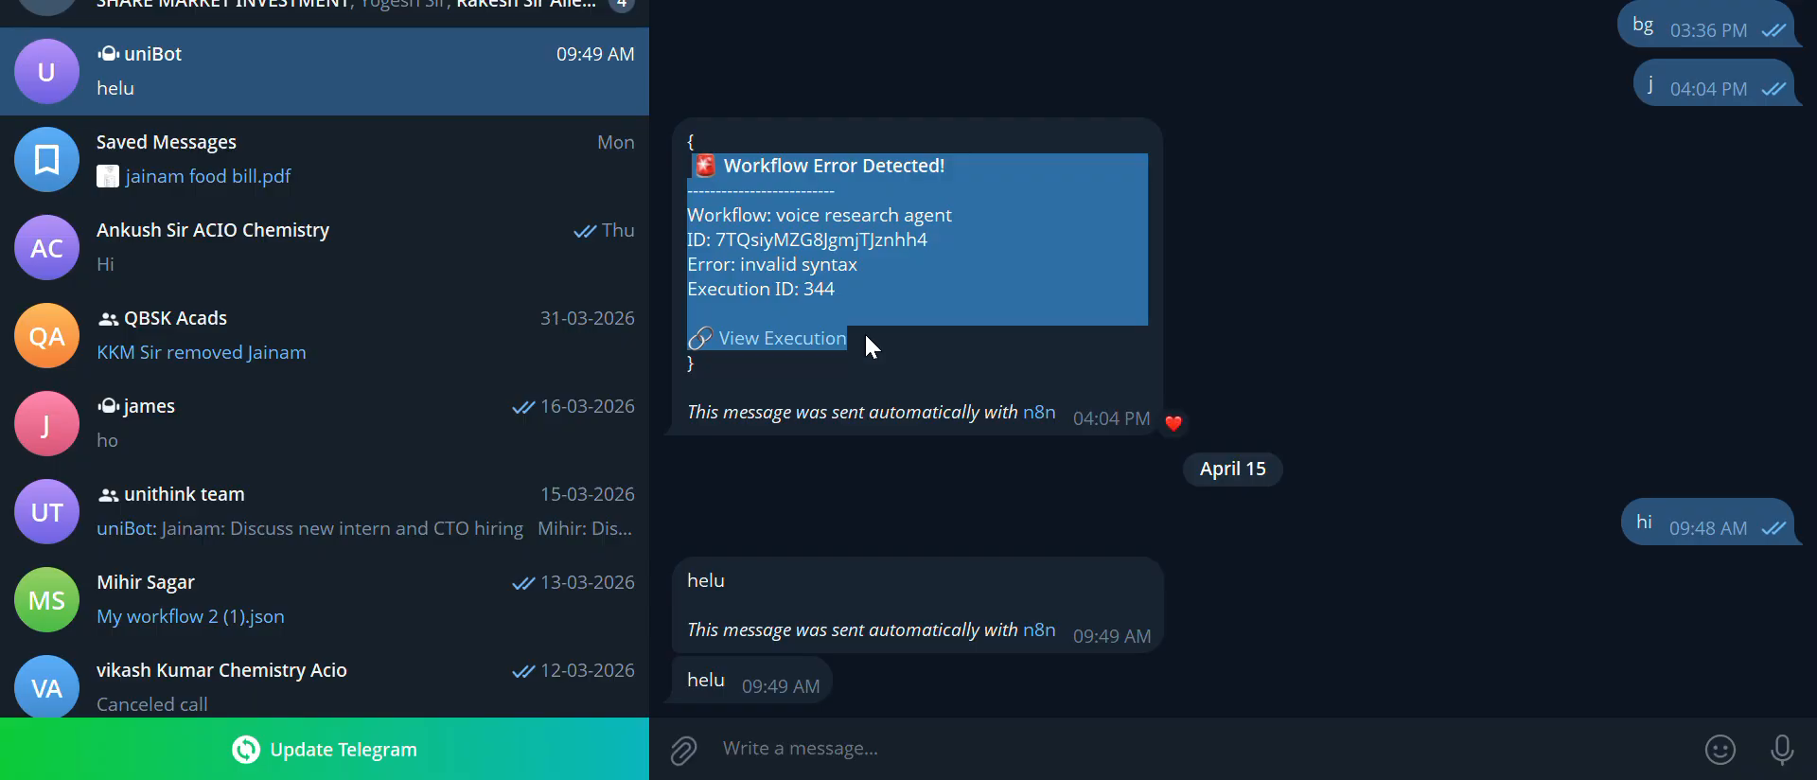
pyautogui.hotkey('alt', 'Tab')
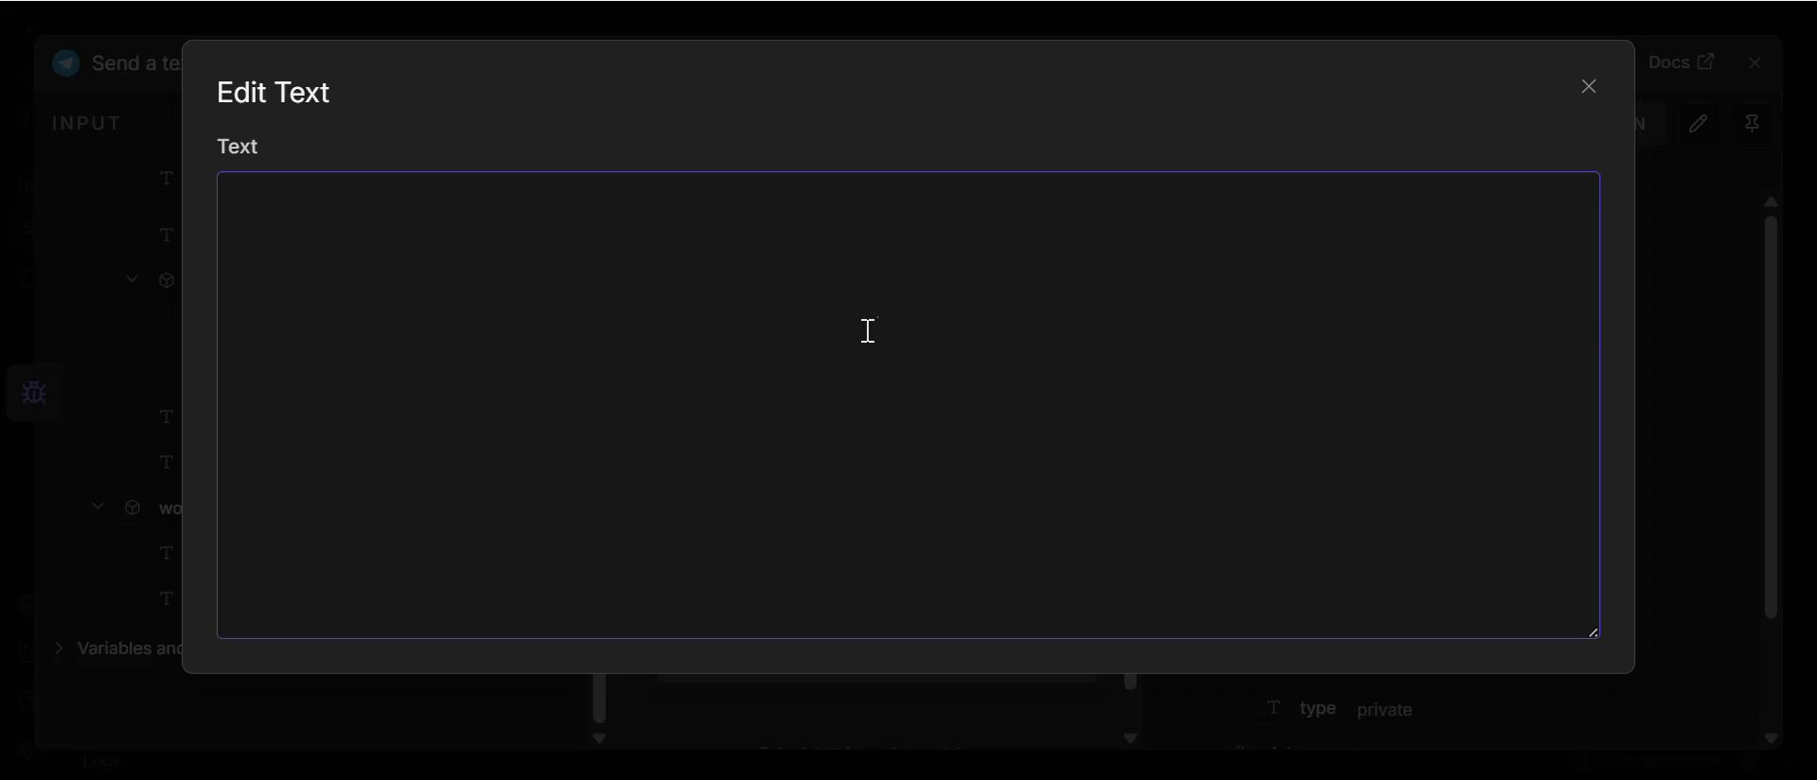
pyautogui.hotkey('ctrl', 'v')
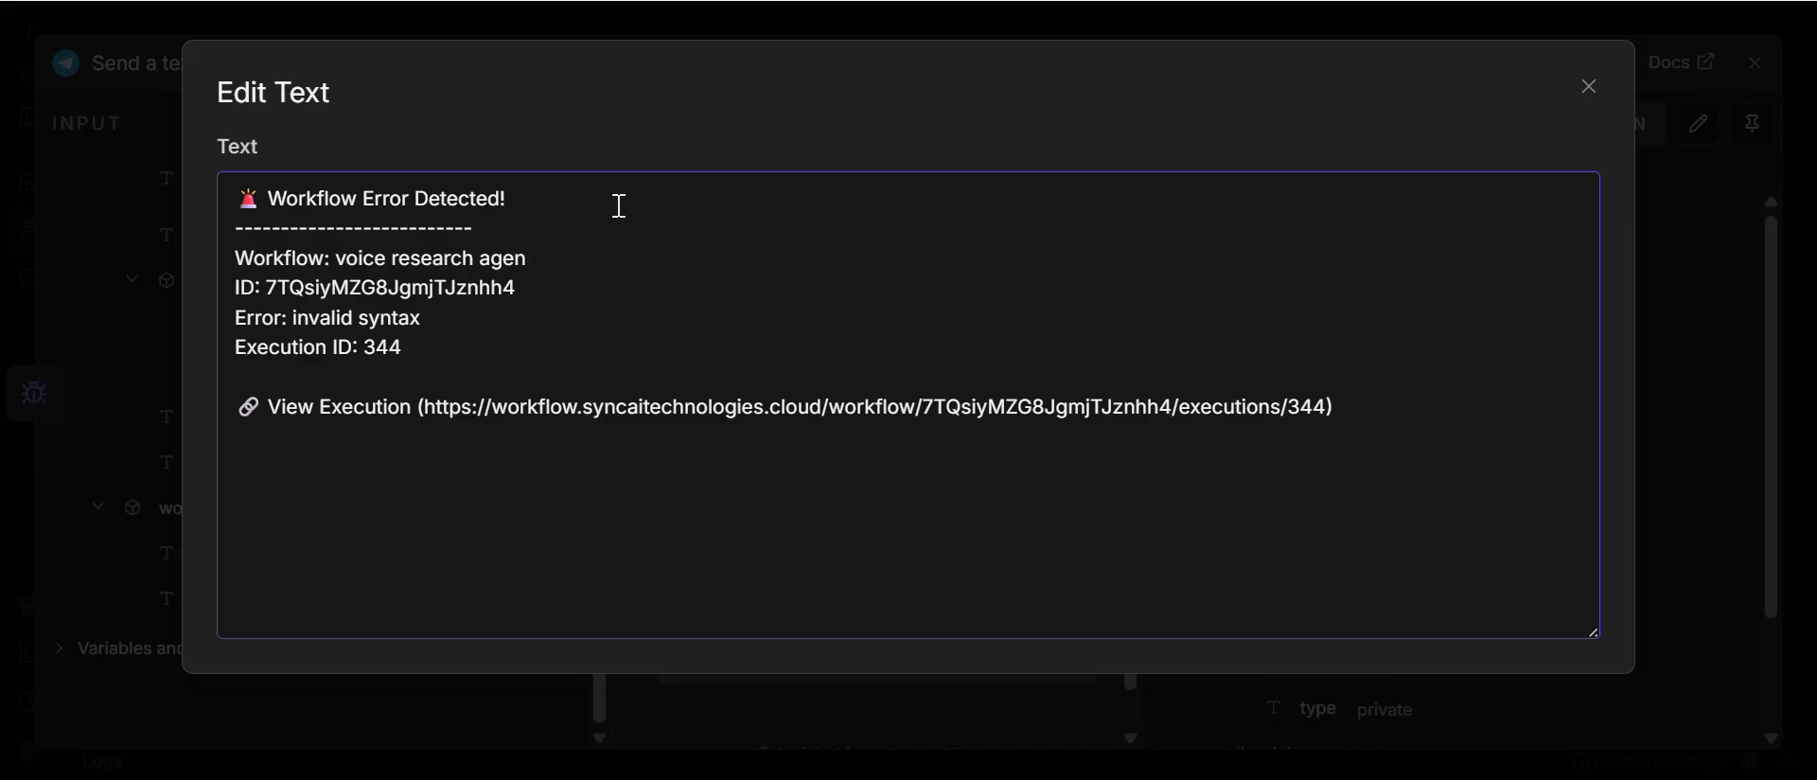
# Step: Remove the workflow name from the Workflow line of the message, leaving only the label "Workflow:"
pyautogui.press('BackSpace')
pyautogui.press('BackSpace')
pyautogui.press('BackSpace')
pyautogui.press('BackSpace')
pyautogui.press('BackSpace')
pyautogui.press('BackSpace')
pyautogui.press('BackSpace')
pyautogui.press('BackSpace')
pyautogui.press('BackSpace')
pyautogui.press('BackSpace')
pyautogui.press('BackSpace')
pyautogui.press('BackSpace')
pyautogui.press('BackSpace')
pyautogui.press('BackSpace')
pyautogui.press('BackSpace')
pyautogui.press('BackSpace')
pyautogui.press('BackSpace')
pyautogui.press('BackSpace')
pyautogui.press('BackSpace')
pyautogui.press('BackSpace')
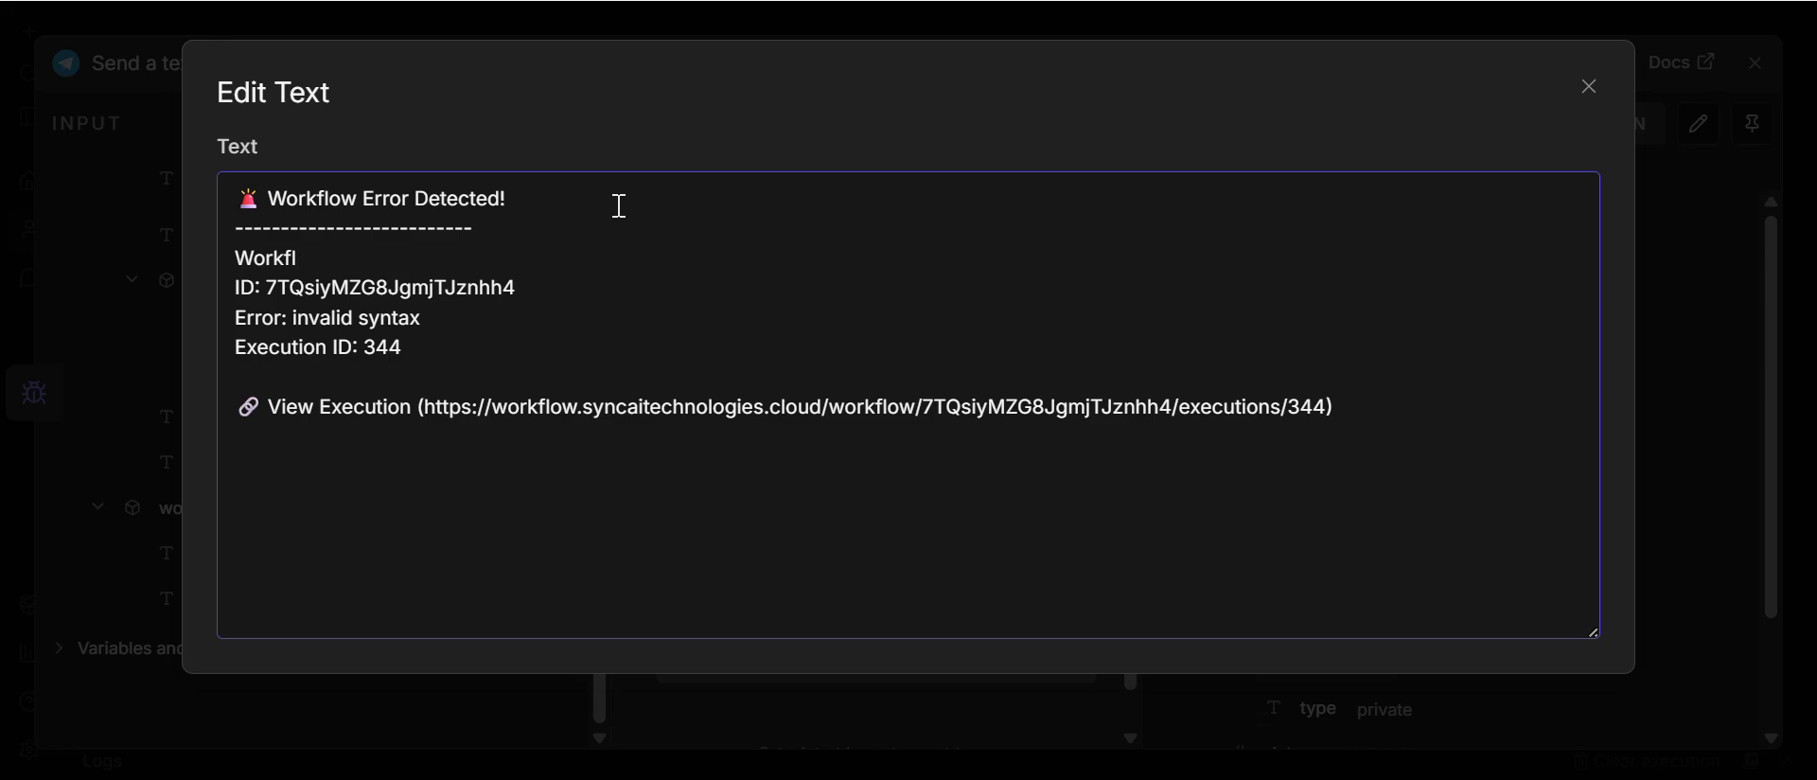
pyautogui.write('ow:')
# Step: Delete the workflow ID value from the message, leaving only the label "ID:"
pyautogui.press('BackSpace')
pyautogui.press('BackSpace')
pyautogui.press('BackSpace')
pyautogui.press('BackSpace')
pyautogui.press('BackSpace')
pyautogui.press('BackSpace')
pyautogui.press('BackSpace')
pyautogui.press('BackSpace')
pyautogui.press('BackSpace')
pyautogui.press('BackSpace')
pyautogui.press('BackSpace')
pyautogui.press('BackSpace')
pyautogui.press('BackSpace')
pyautogui.press('BackSpace')
pyautogui.press('BackSpace')
pyautogui.press('BackSpace')
pyautogui.press('BackSpace')
pyautogui.press('BackSpace')
pyautogui.press('BackSpace')
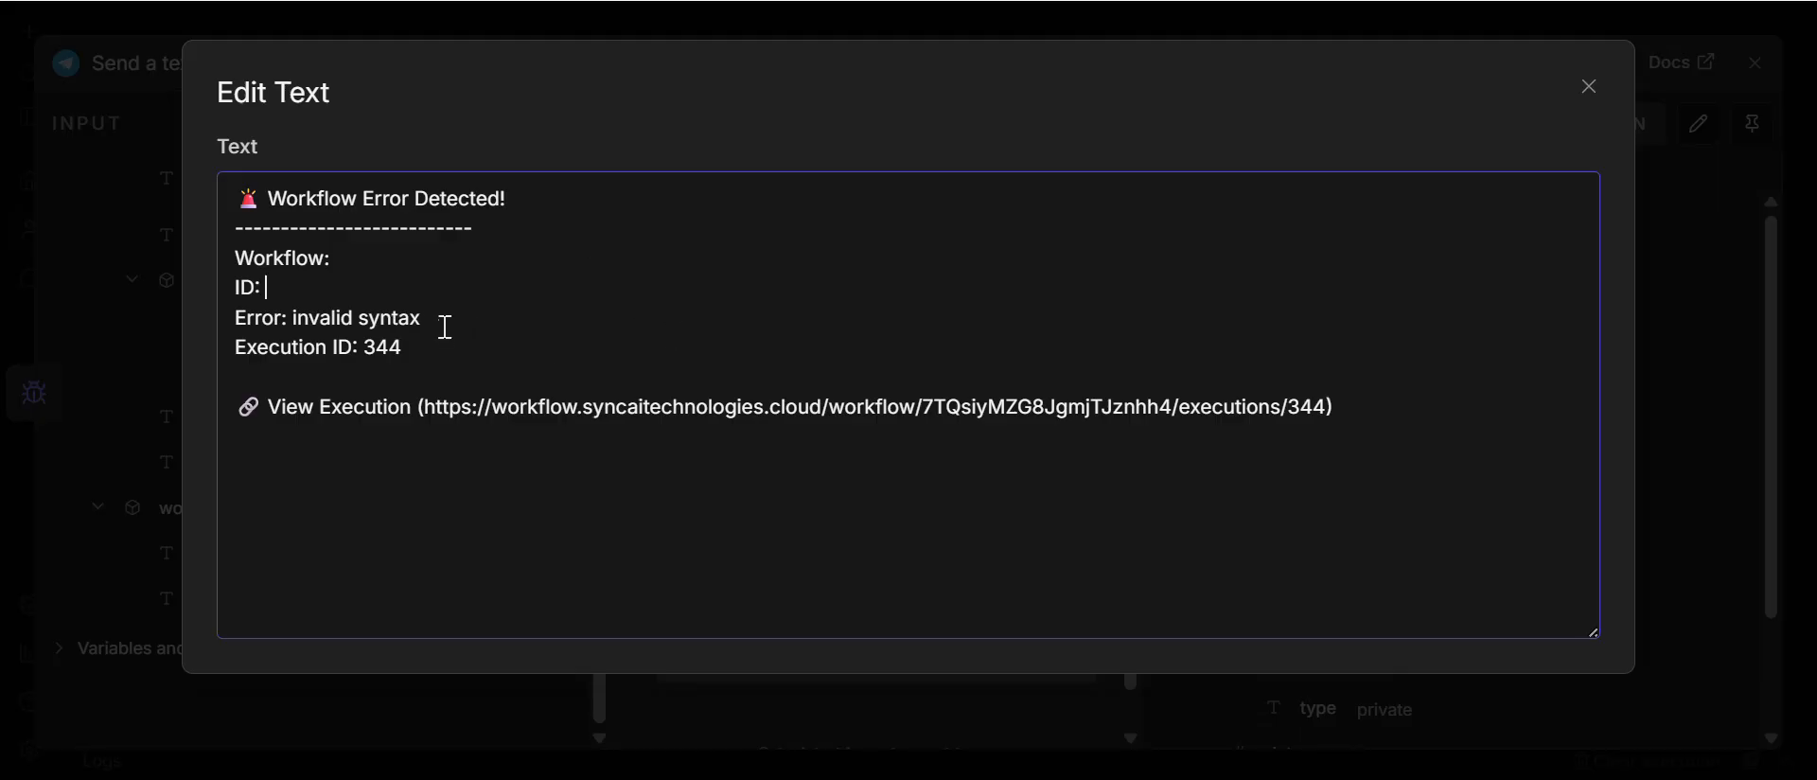
# Step: Remove the Error and Execution ID values and the View Execution link text, keeping both labels and the link emoji
pyautogui.moveTo(424, 318); pyautogui.dragTo(293, 318)
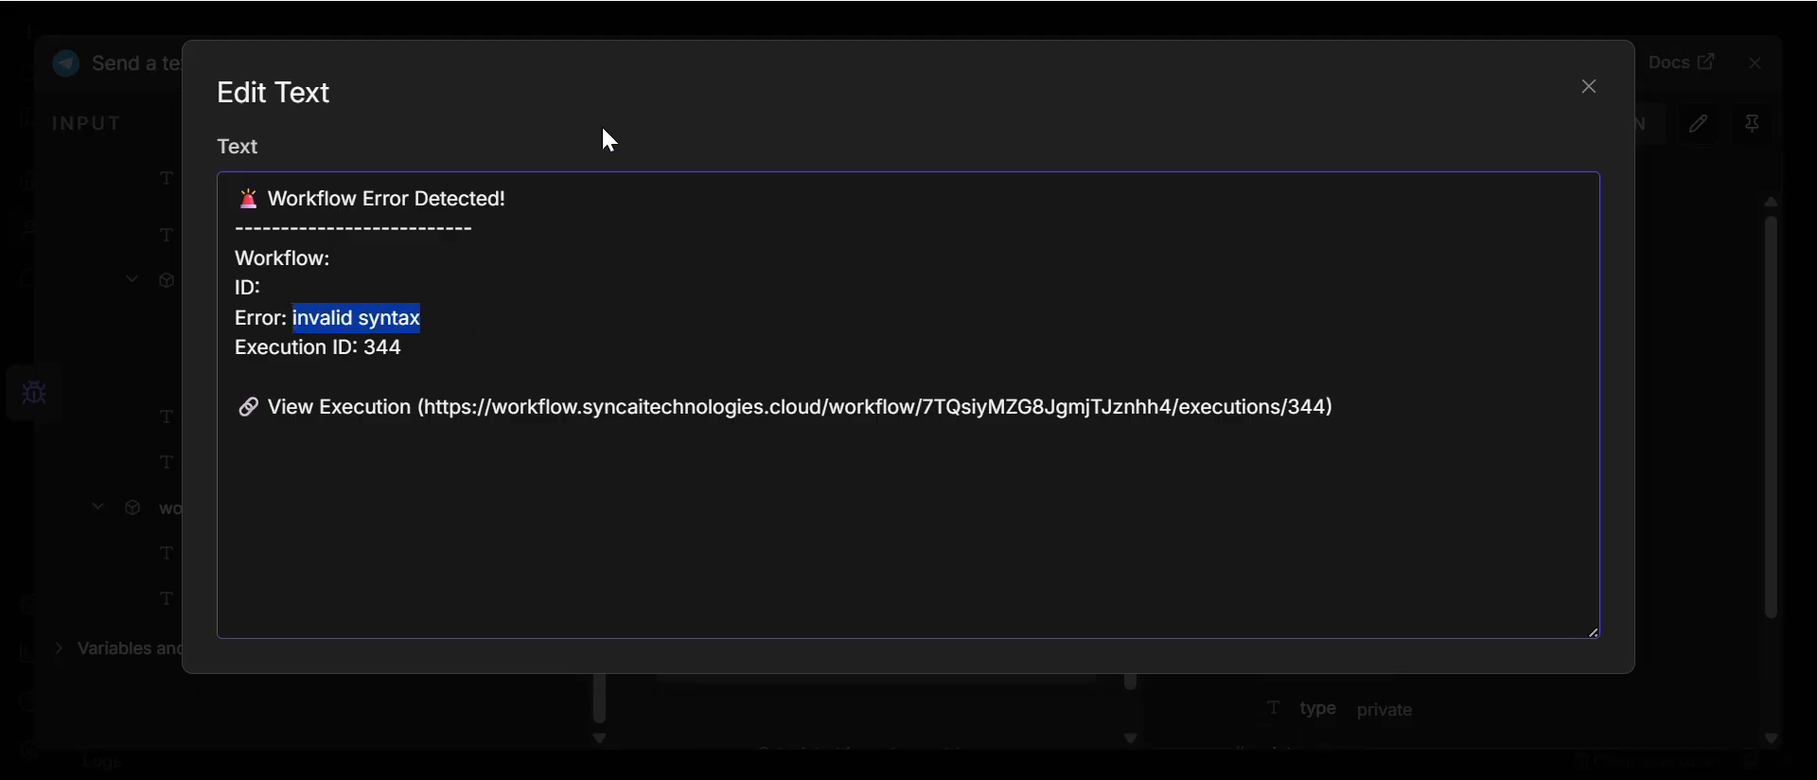
pyautogui.press('BackSpace')
pyautogui.click(465, 369)
pyautogui.click(511, 341)
pyautogui.press('BackSpace')
pyautogui.press('BackSpace')
pyautogui.press('BackSpace')
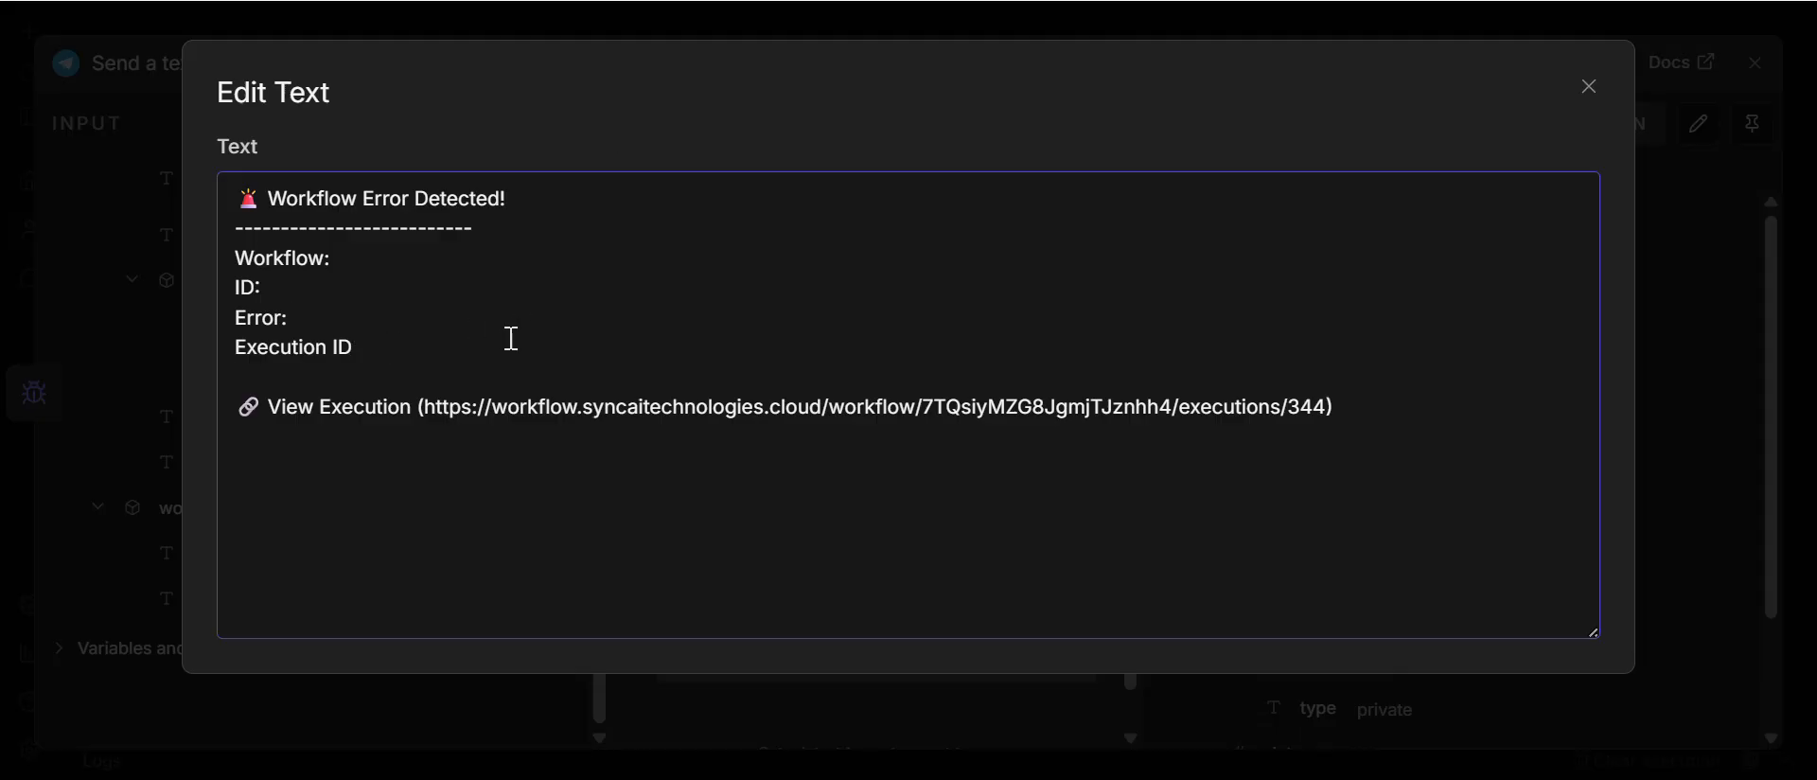
pyautogui.moveTo(1400, 405); pyautogui.dragTo(278, 416)
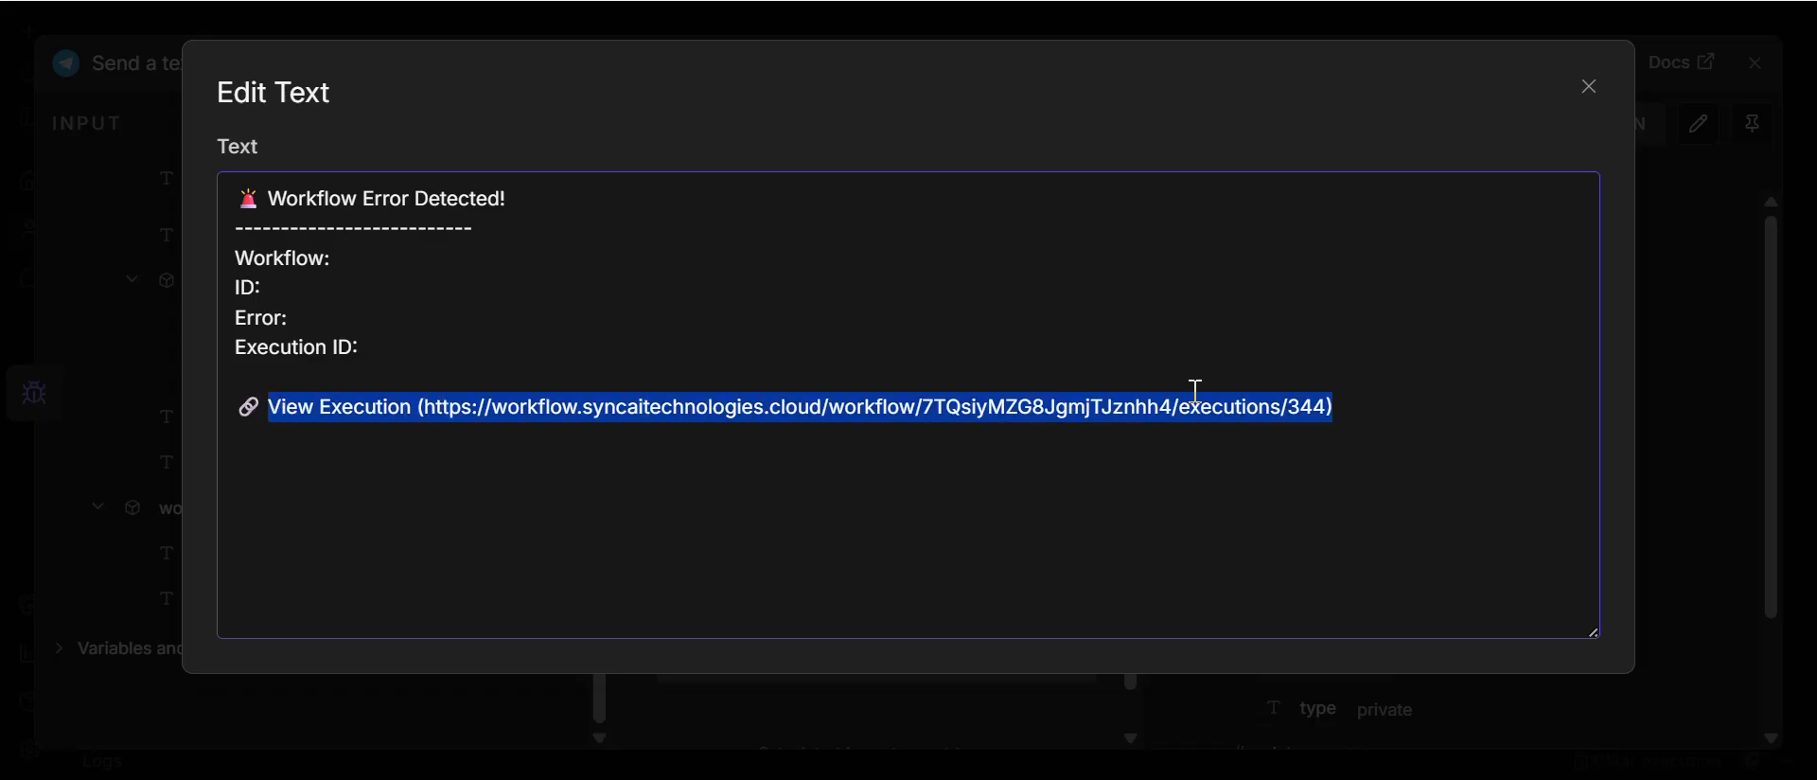
pyautogui.press('BackSpace')
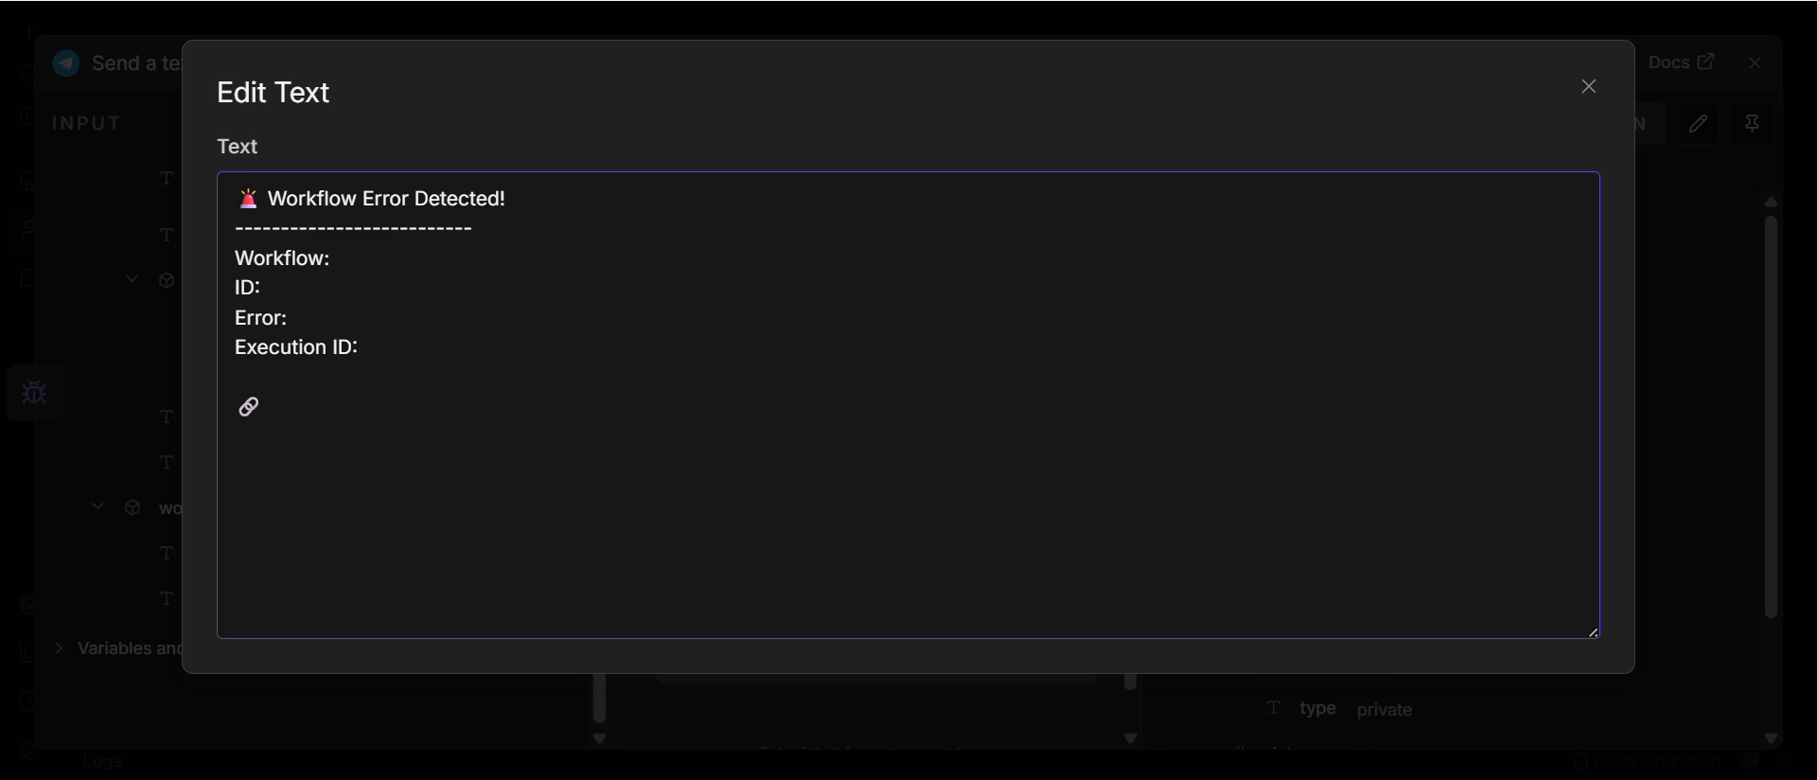
# Step: Switch the Telegram message's Text field from fixed text to an expression and open it in the full expression editor
pyautogui.click(1589, 87)
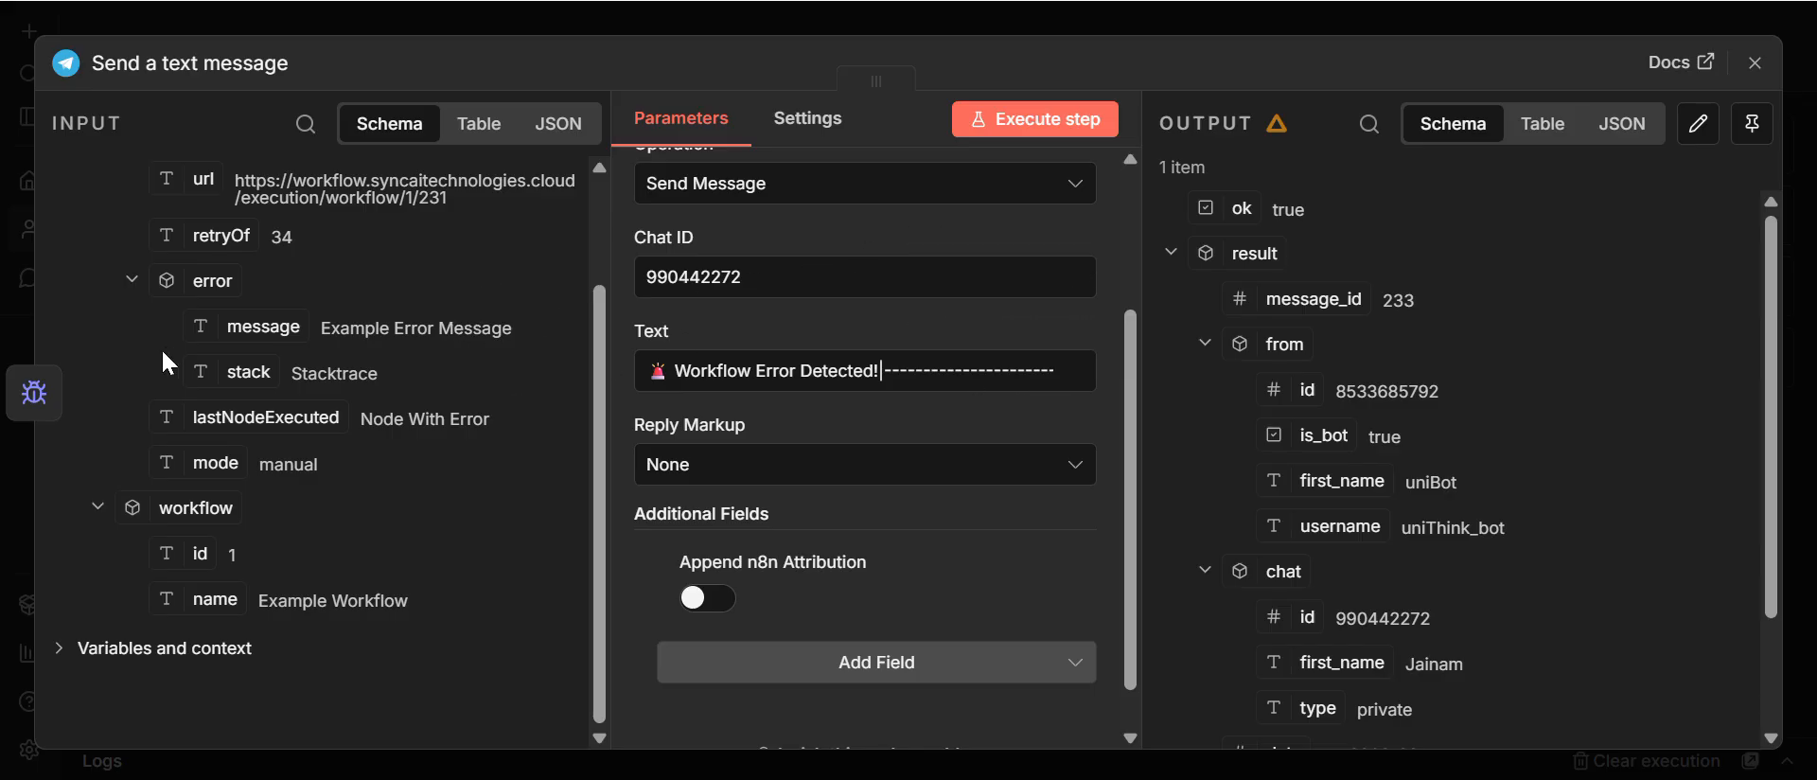
pyautogui.scroll(3, 295, 367)
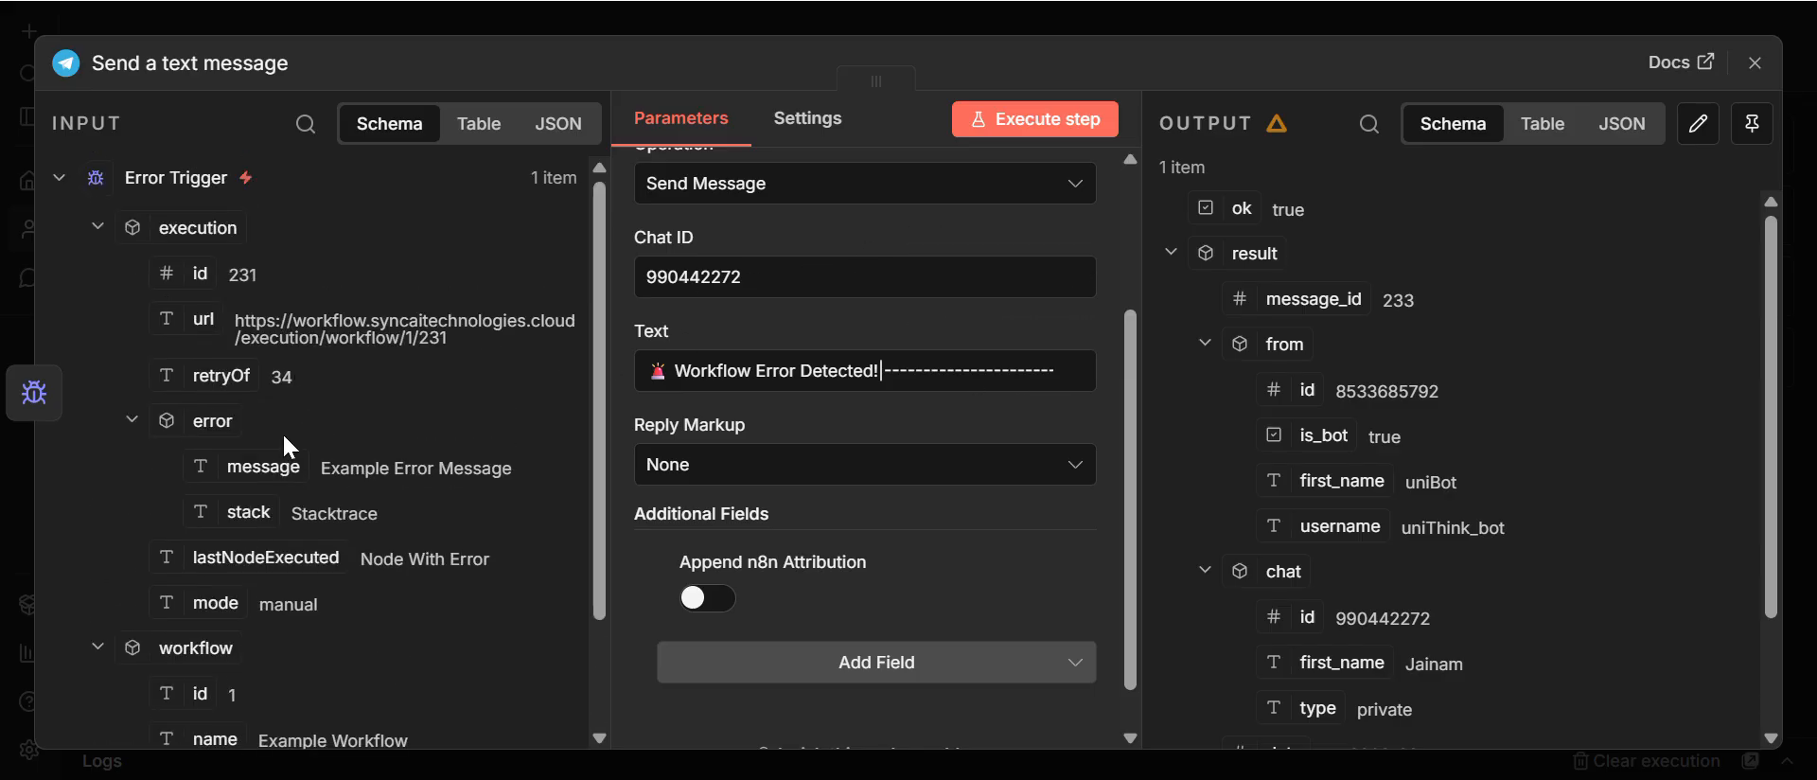
pyautogui.scroll(-1, 741, 379)
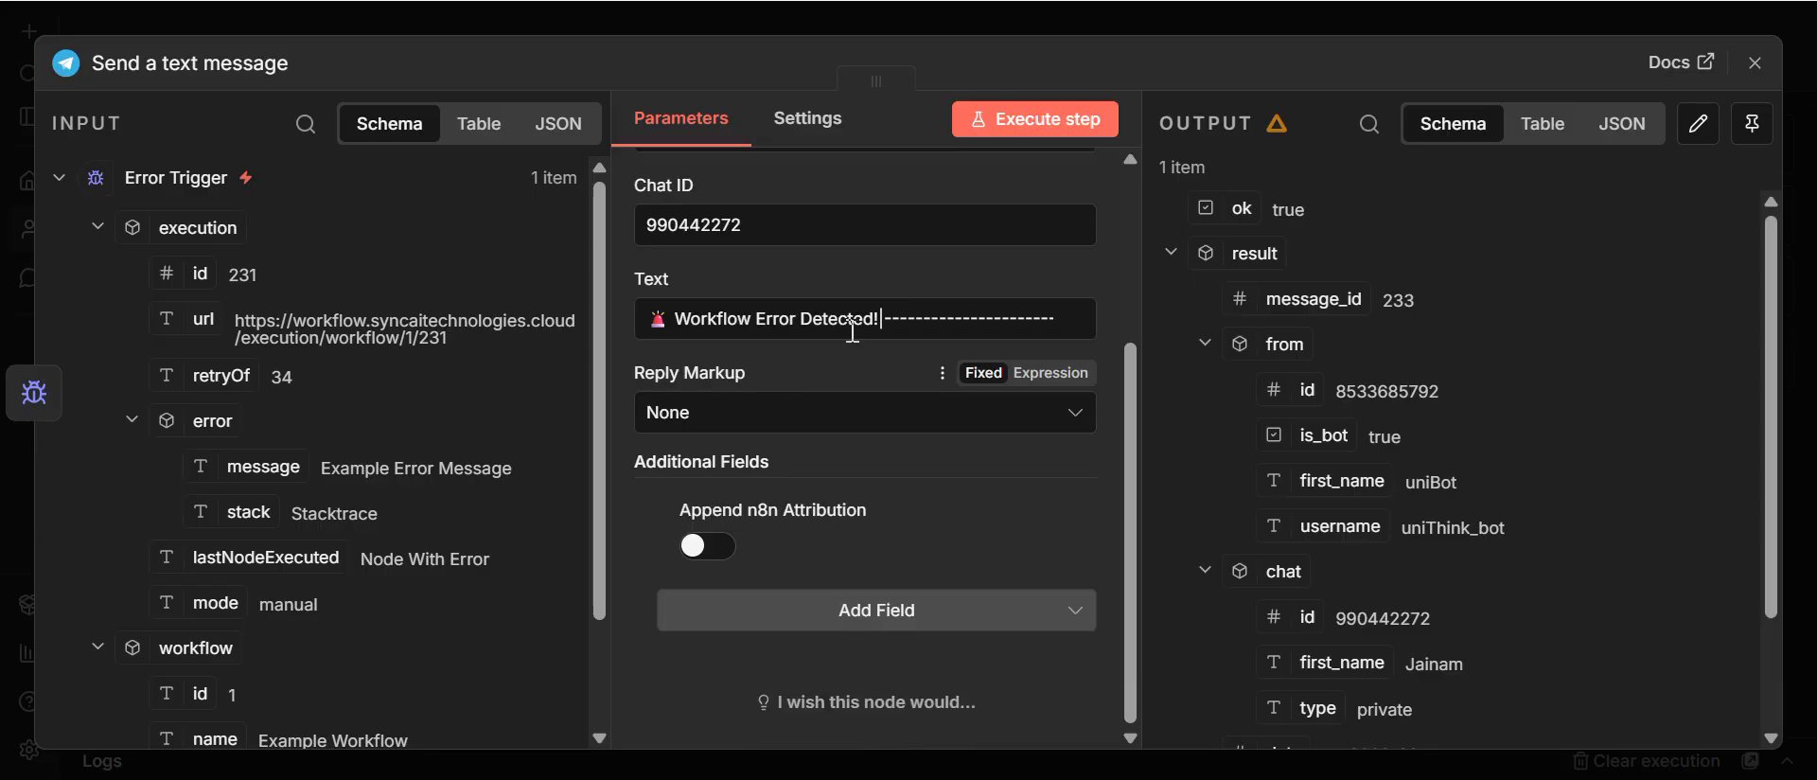
pyautogui.click(1085, 329)
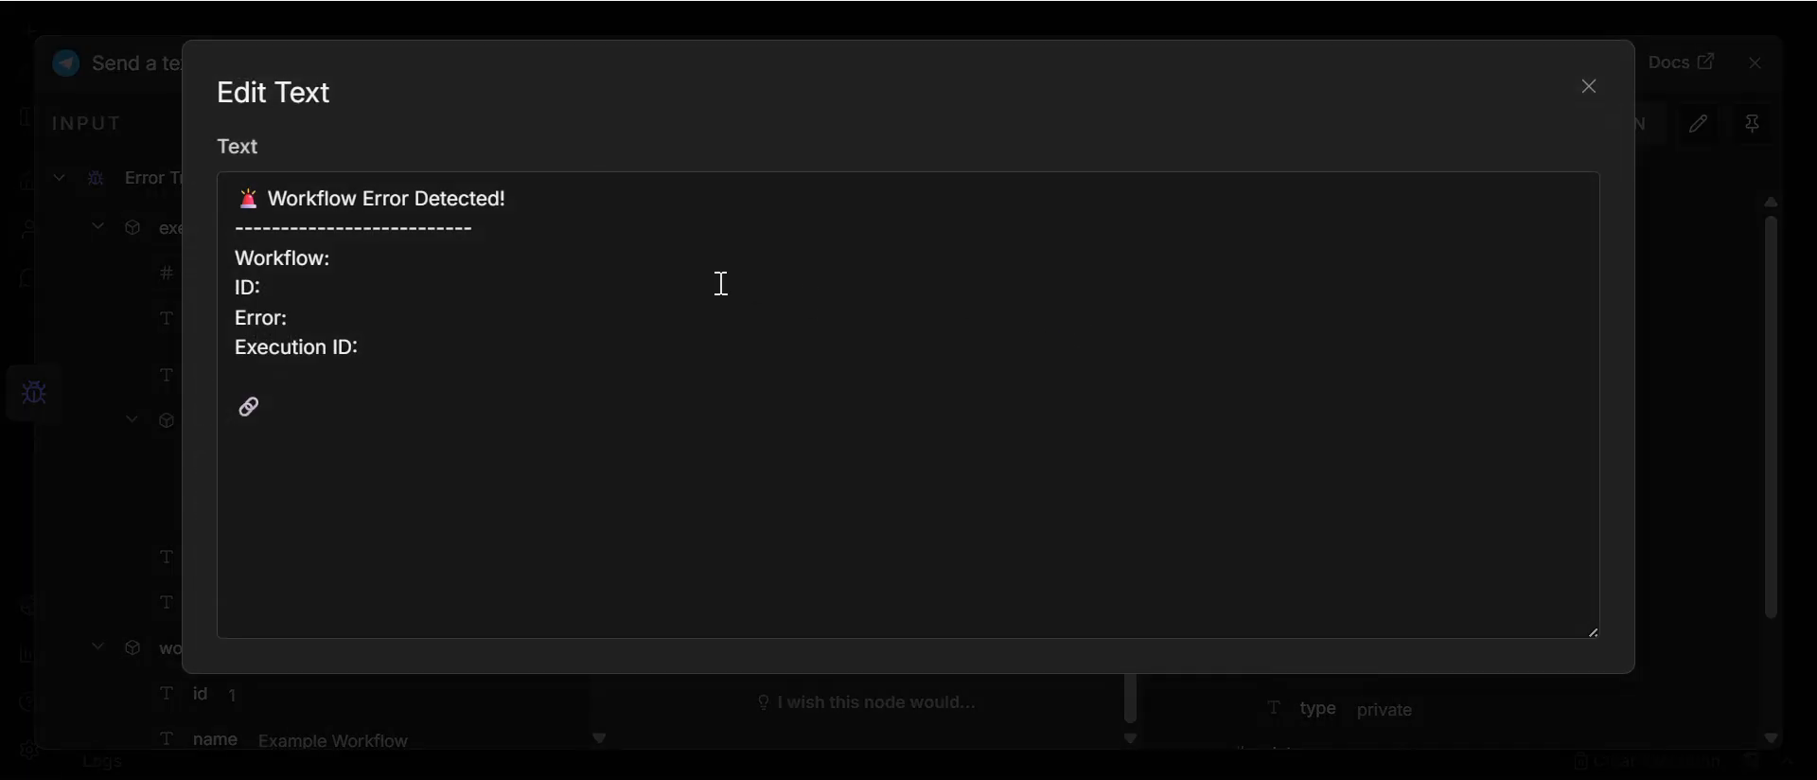
pyautogui.click(157, 339)
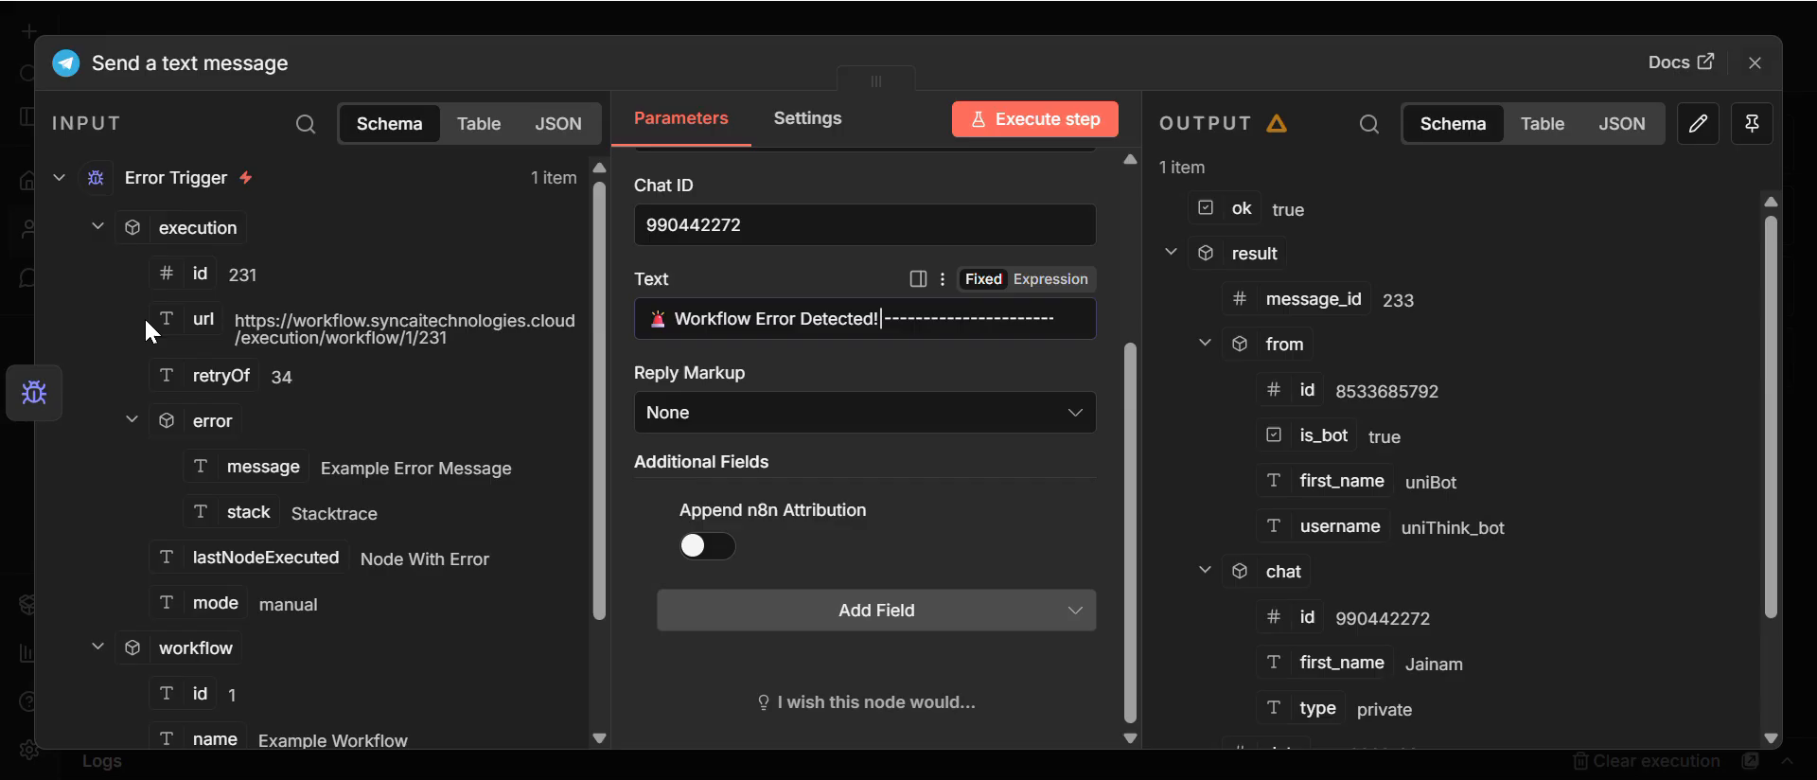
pyautogui.click(1014, 328)
pyautogui.click(600, 364)
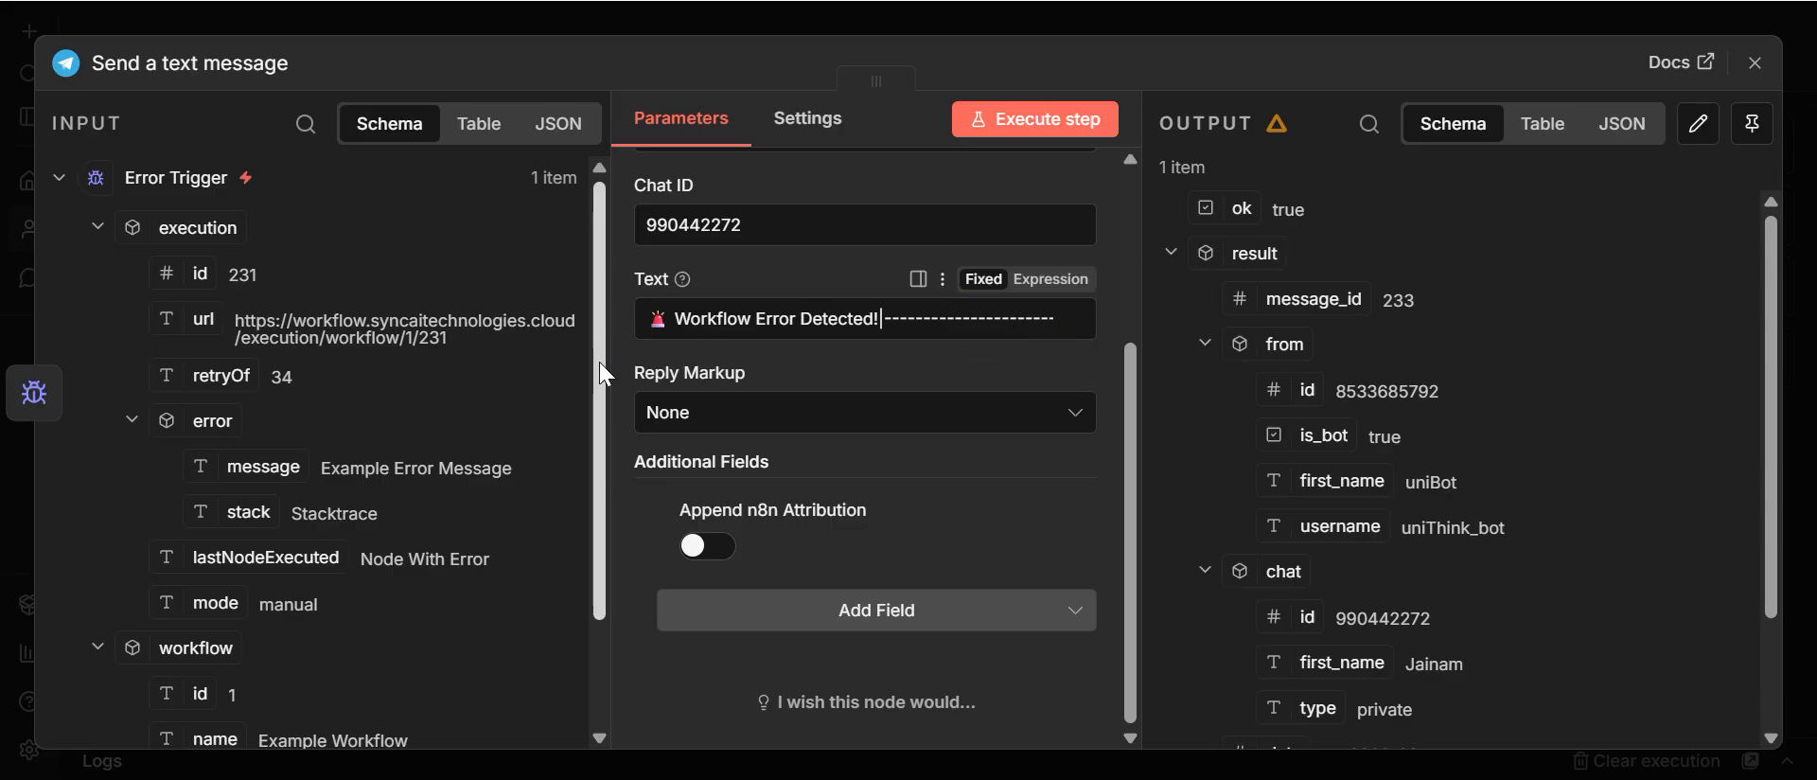
pyautogui.click(1051, 280)
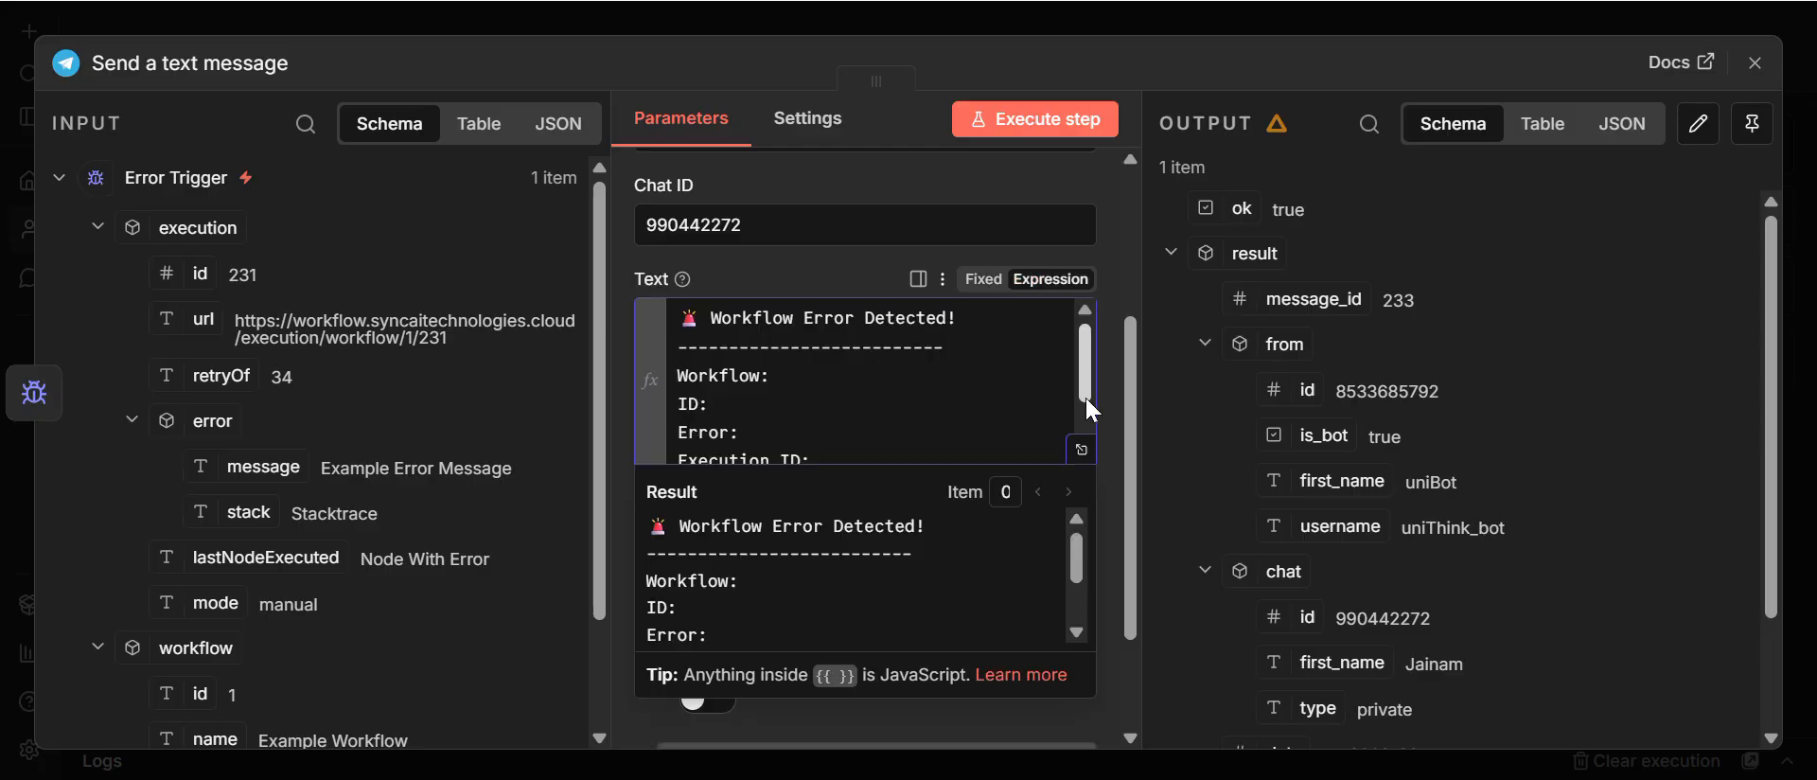
pyautogui.click(1082, 449)
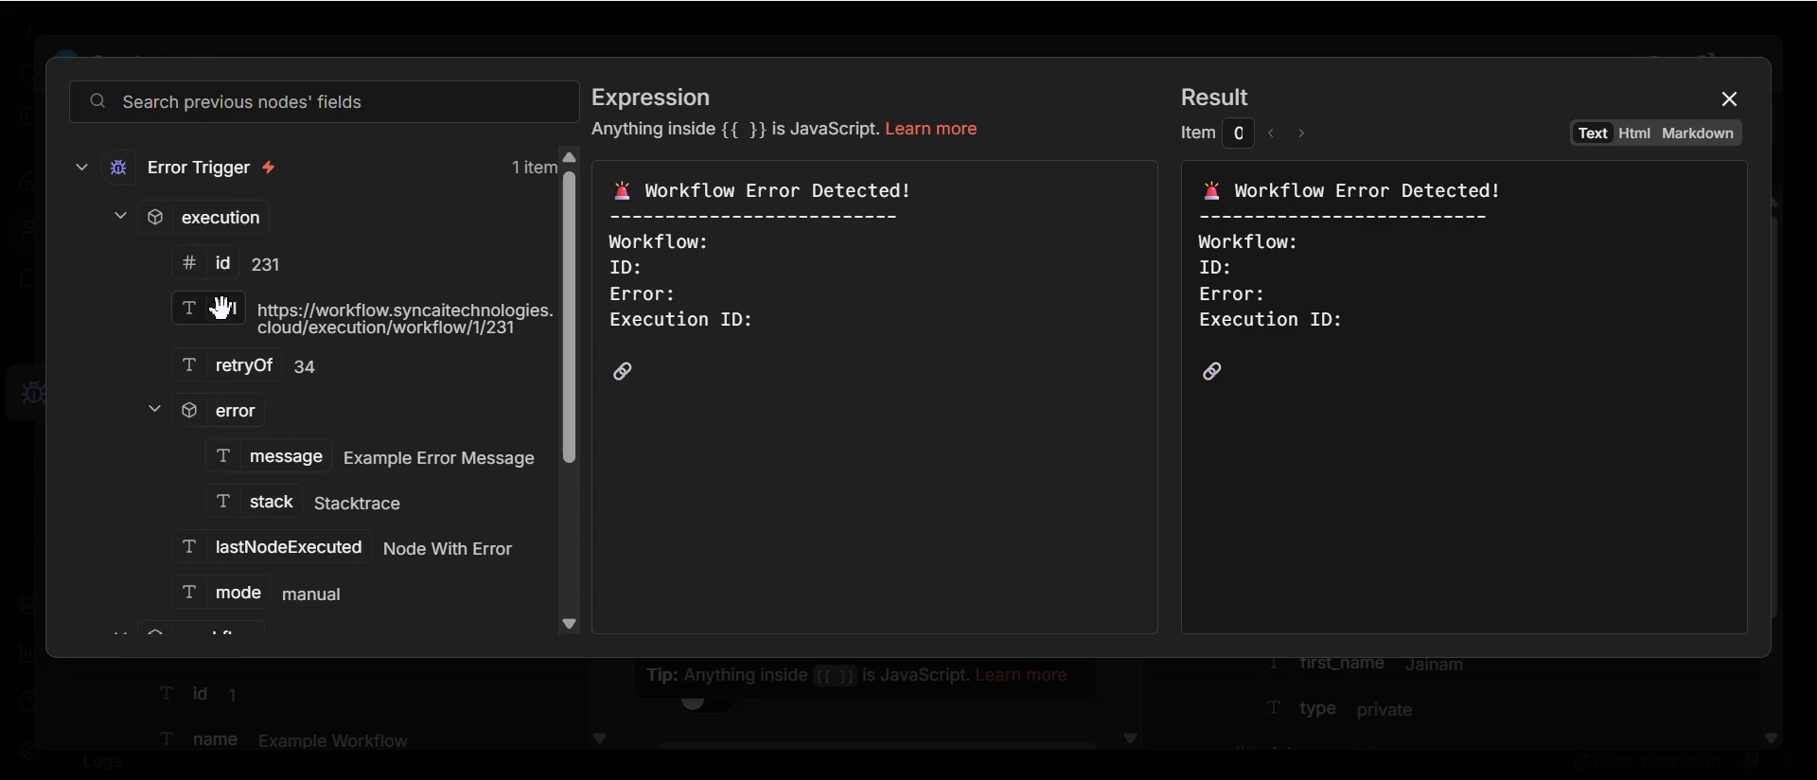
# Step: Insert the execution url field after the link emoji and the execution error message field after the label "Error:"
pyautogui.moveTo(222, 308); pyautogui.dragTo(722, 377)
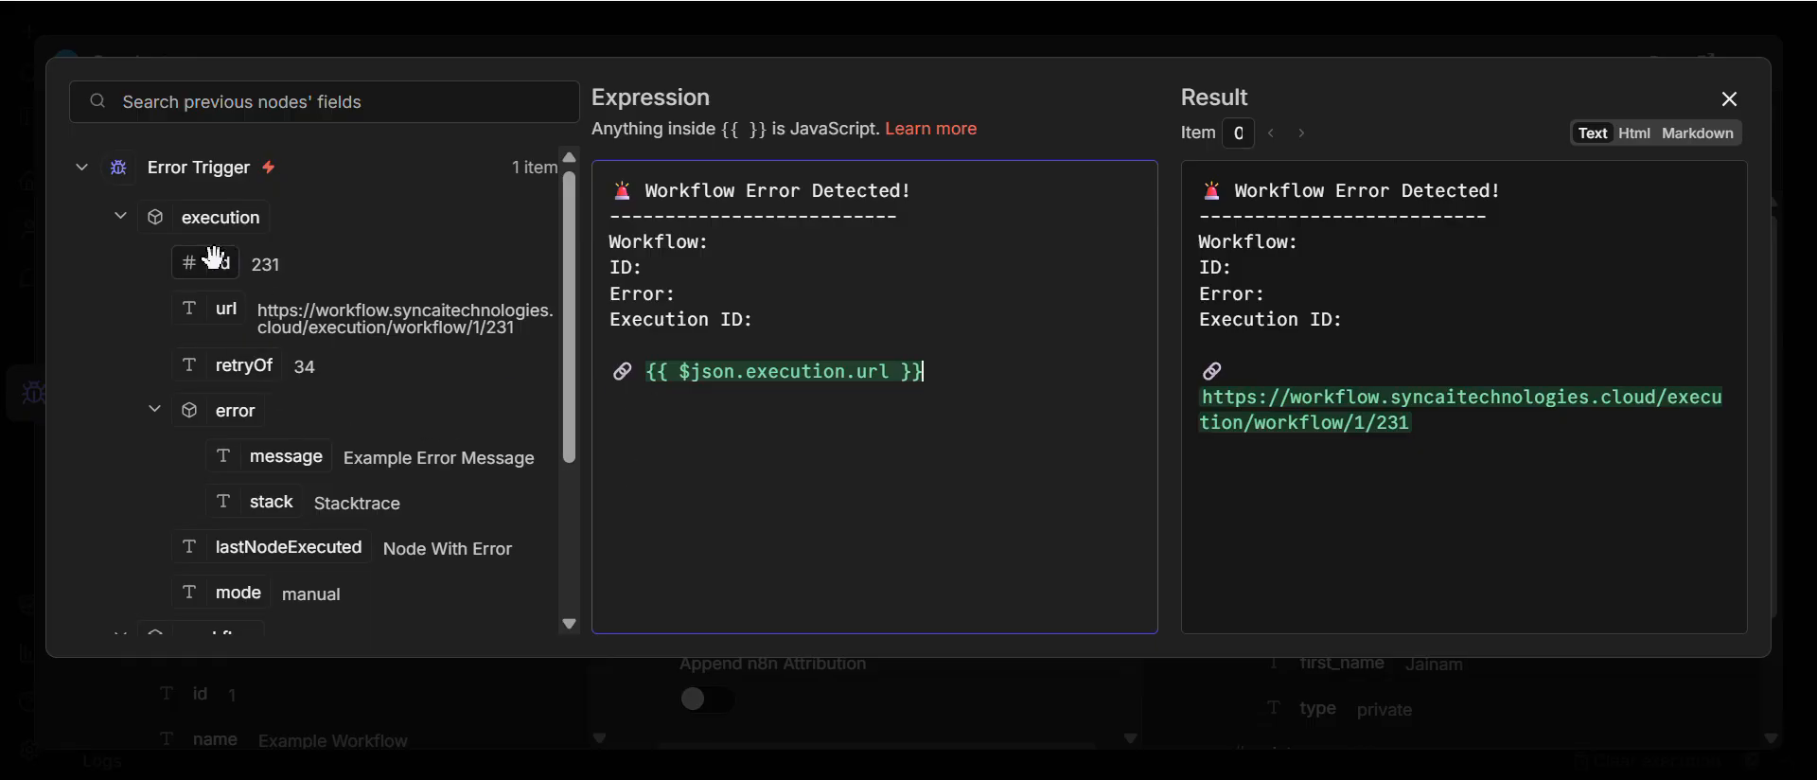
pyautogui.scroll(-3, 216, 266)
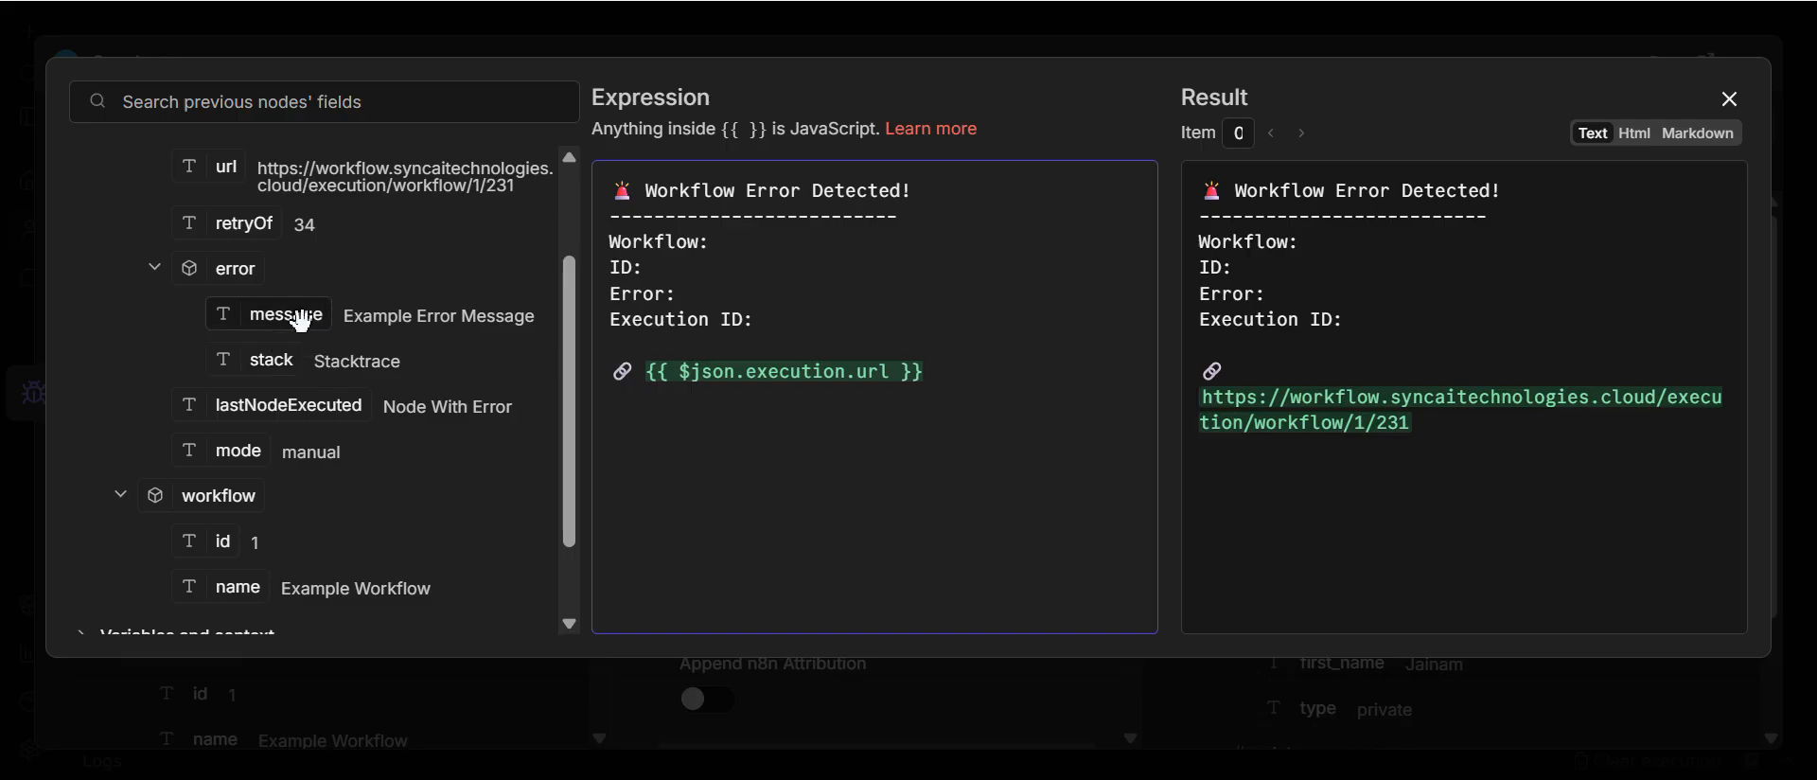
pyautogui.moveTo(293, 314); pyautogui.dragTo(778, 303)
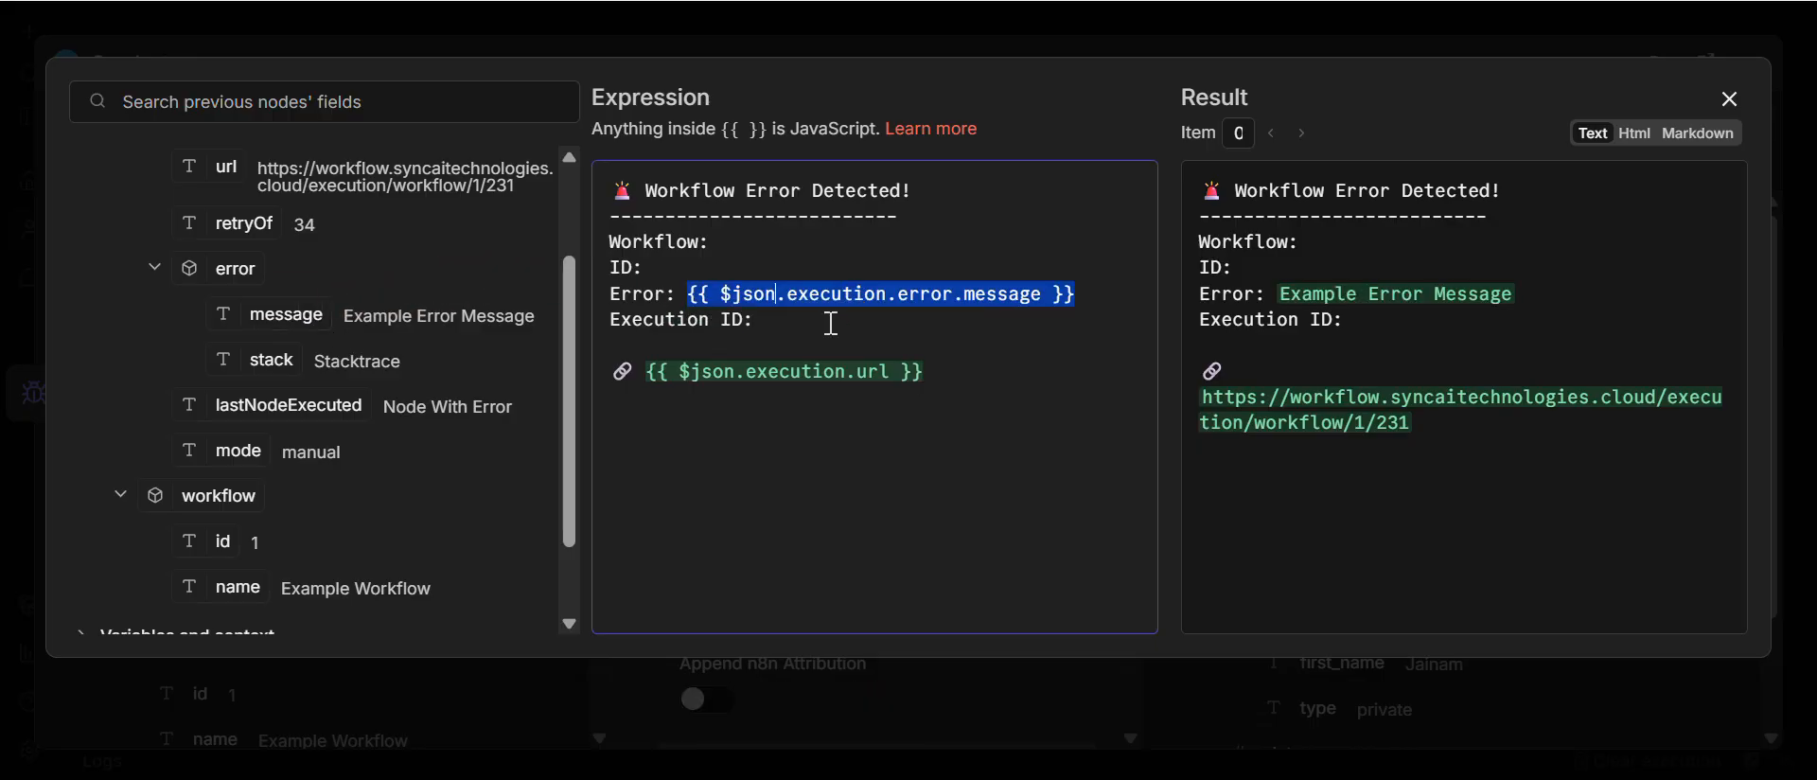
pyautogui.click(829, 321)
# Step: Insert the workflow name after "Workflow:", separated by a space, and the workflow id after "ID:"
pyautogui.scroll(-2, 286, 419)
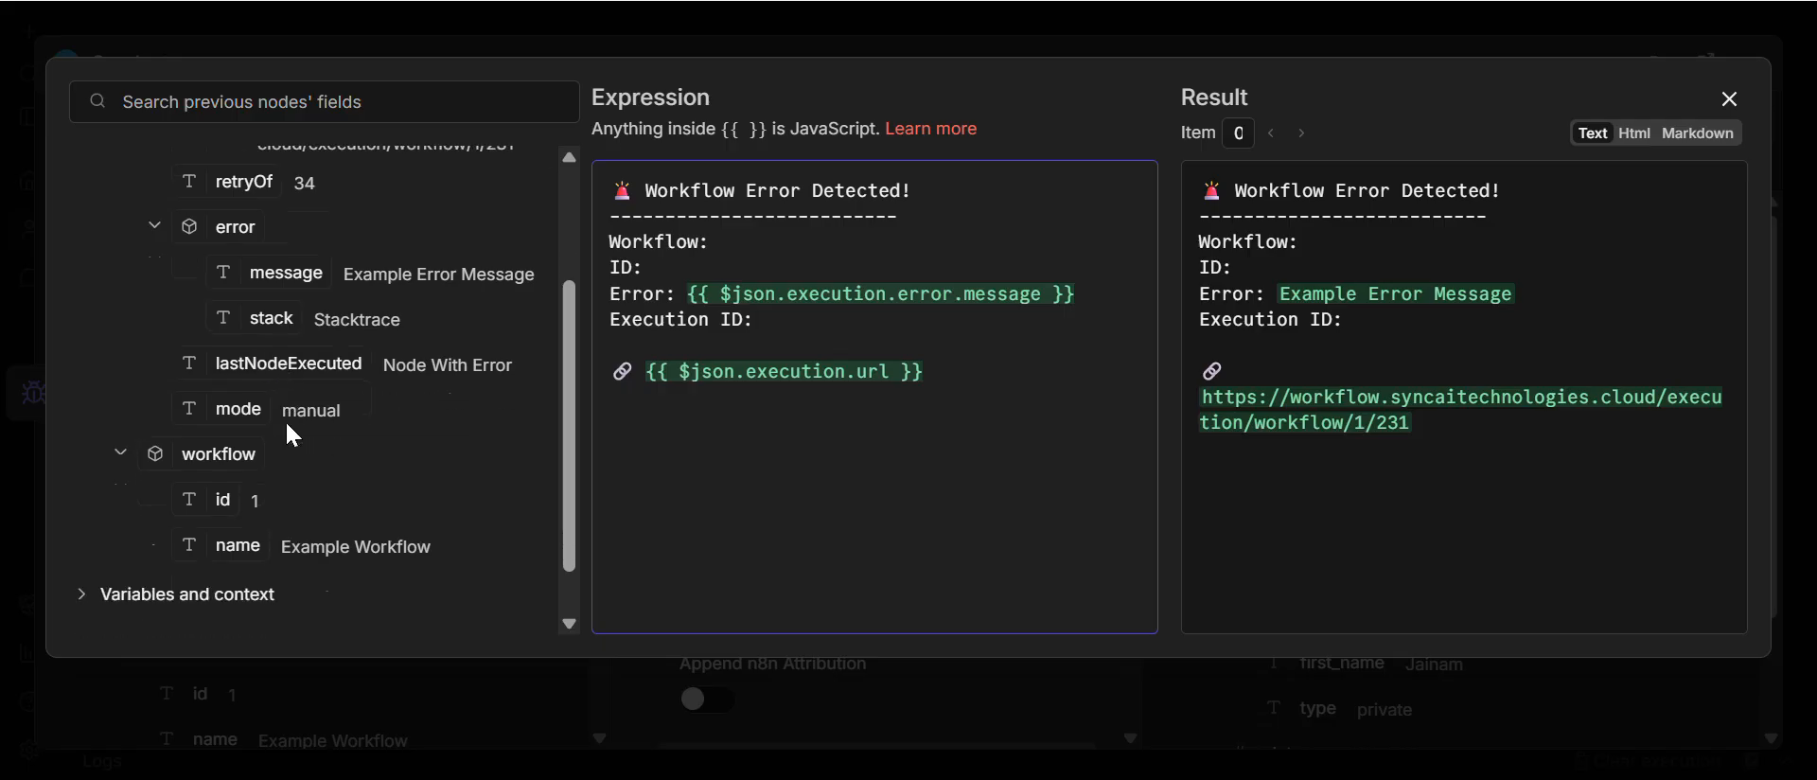
pyautogui.moveTo(241, 476); pyautogui.dragTo(745, 251)
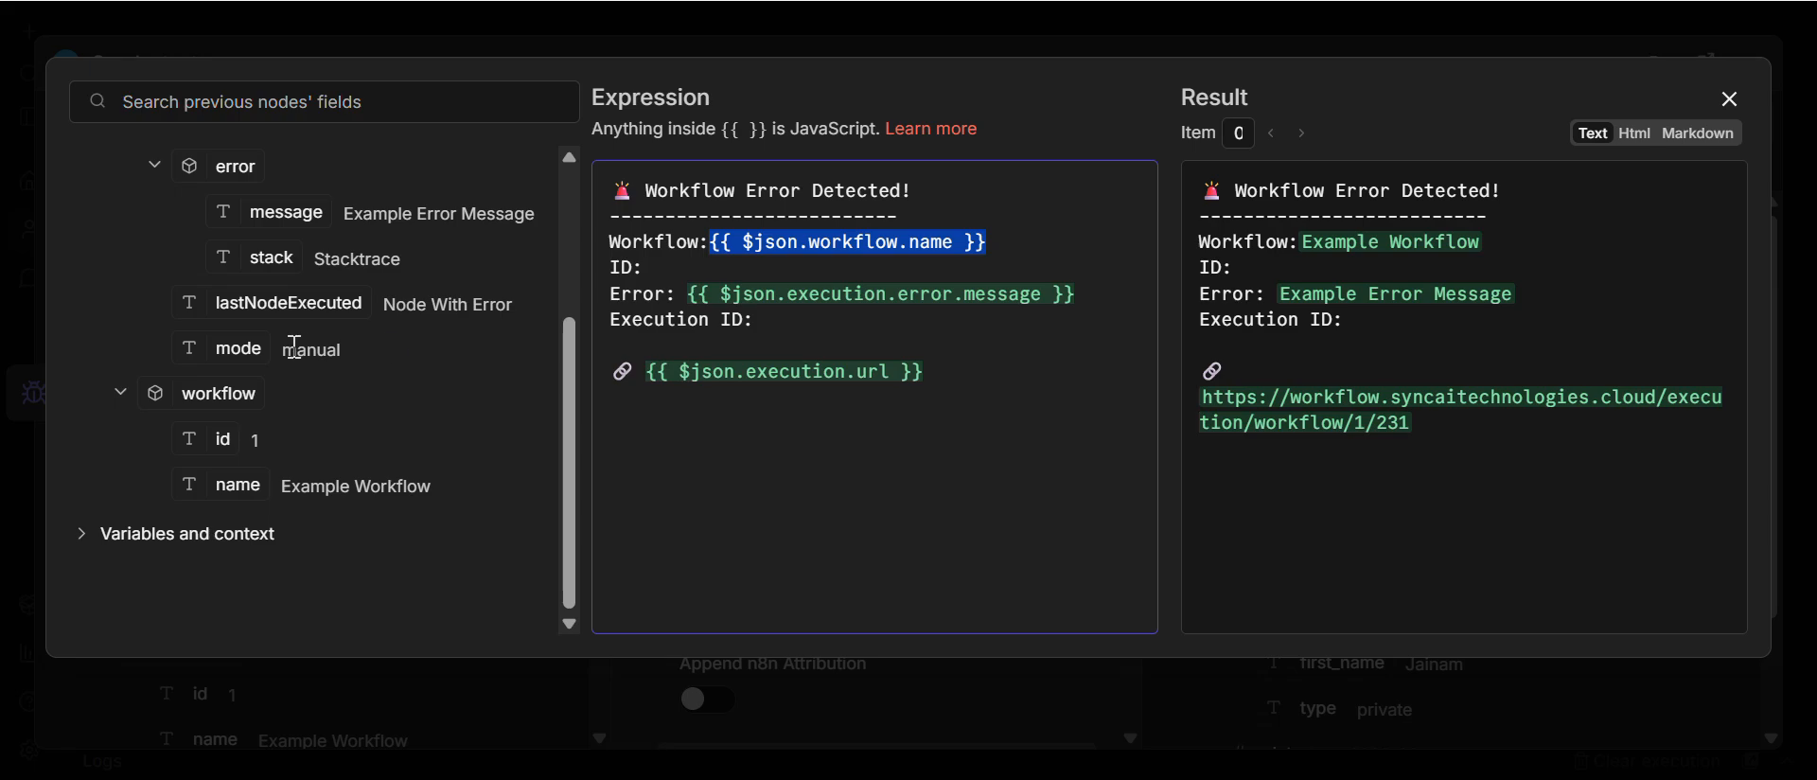
pyautogui.moveTo(223, 432); pyautogui.dragTo(667, 273)
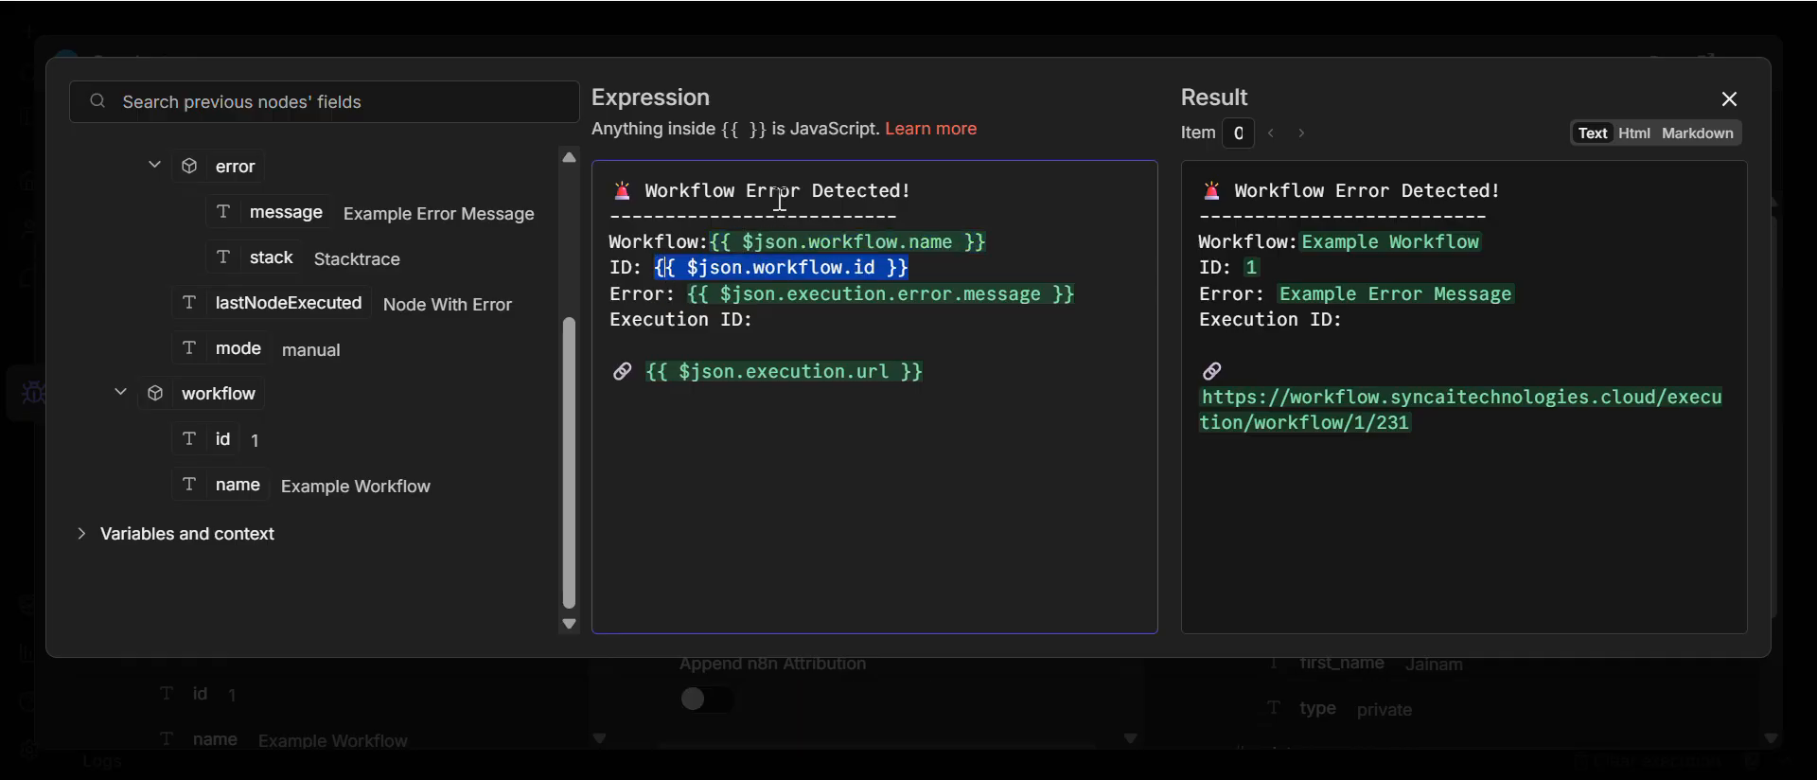
pyautogui.click(712, 241)
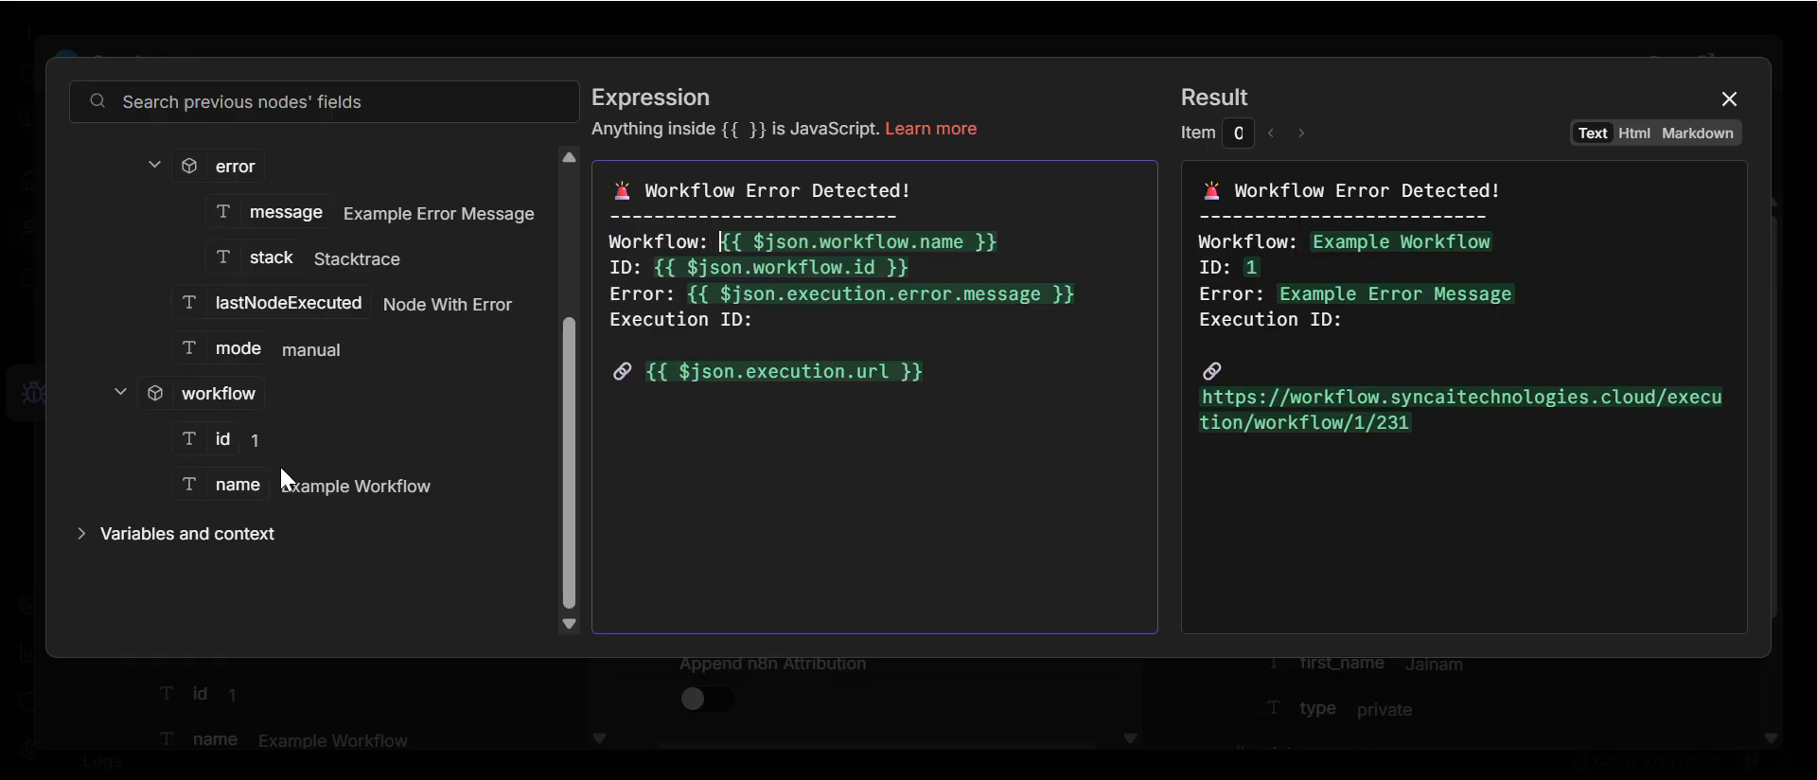
# Step: Insert the execution id field after the label "Execution ID:" and close the expression editor
pyautogui.scroll(5, 331, 446)
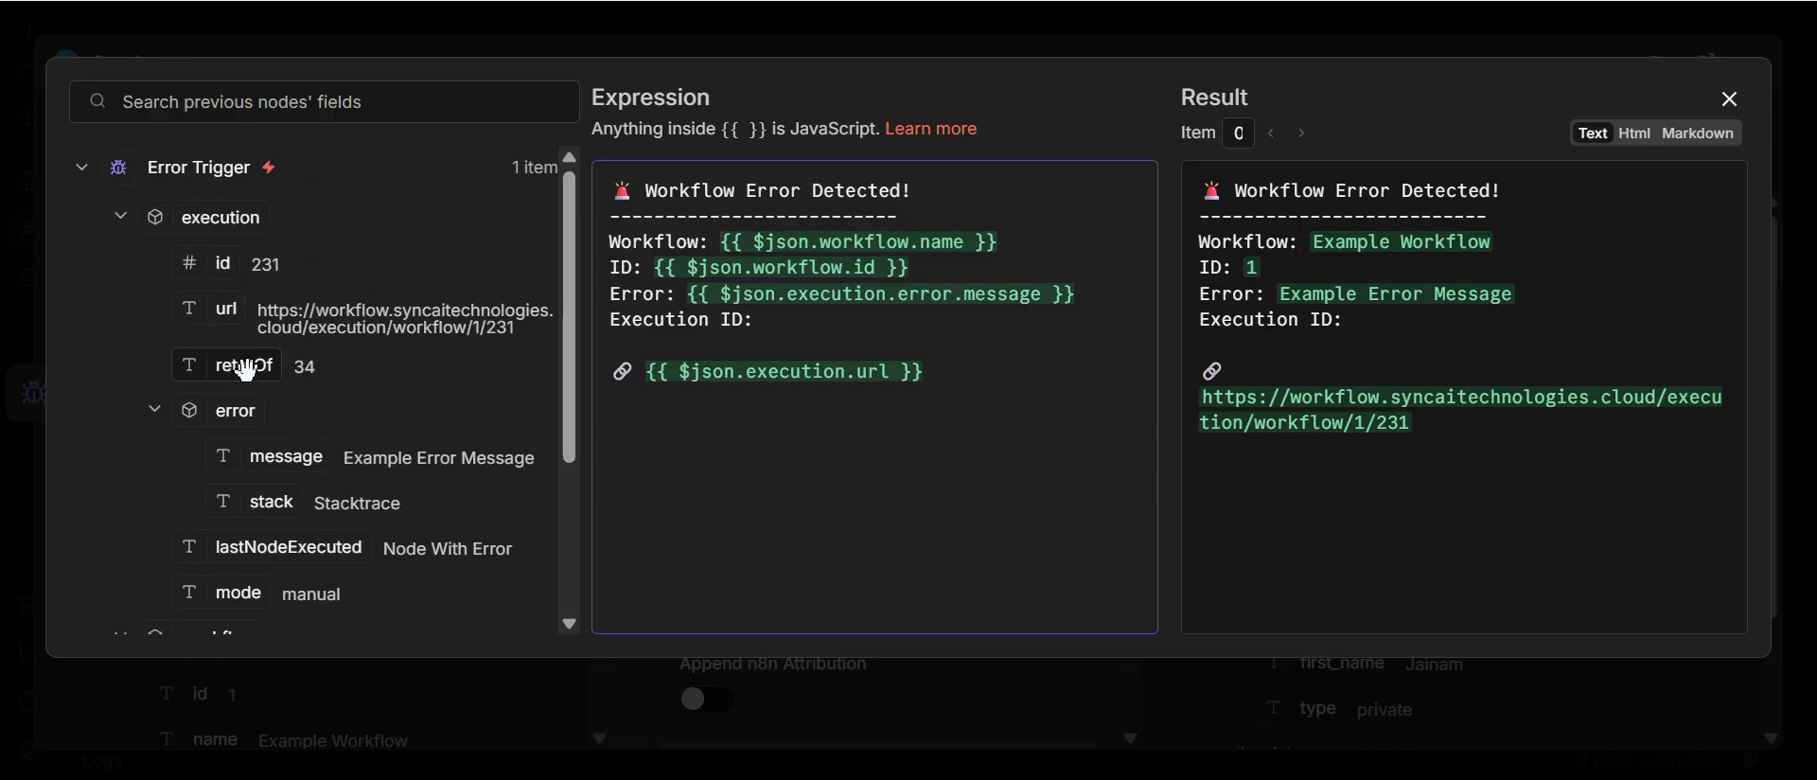
pyautogui.moveTo(222, 265); pyautogui.dragTo(828, 319)
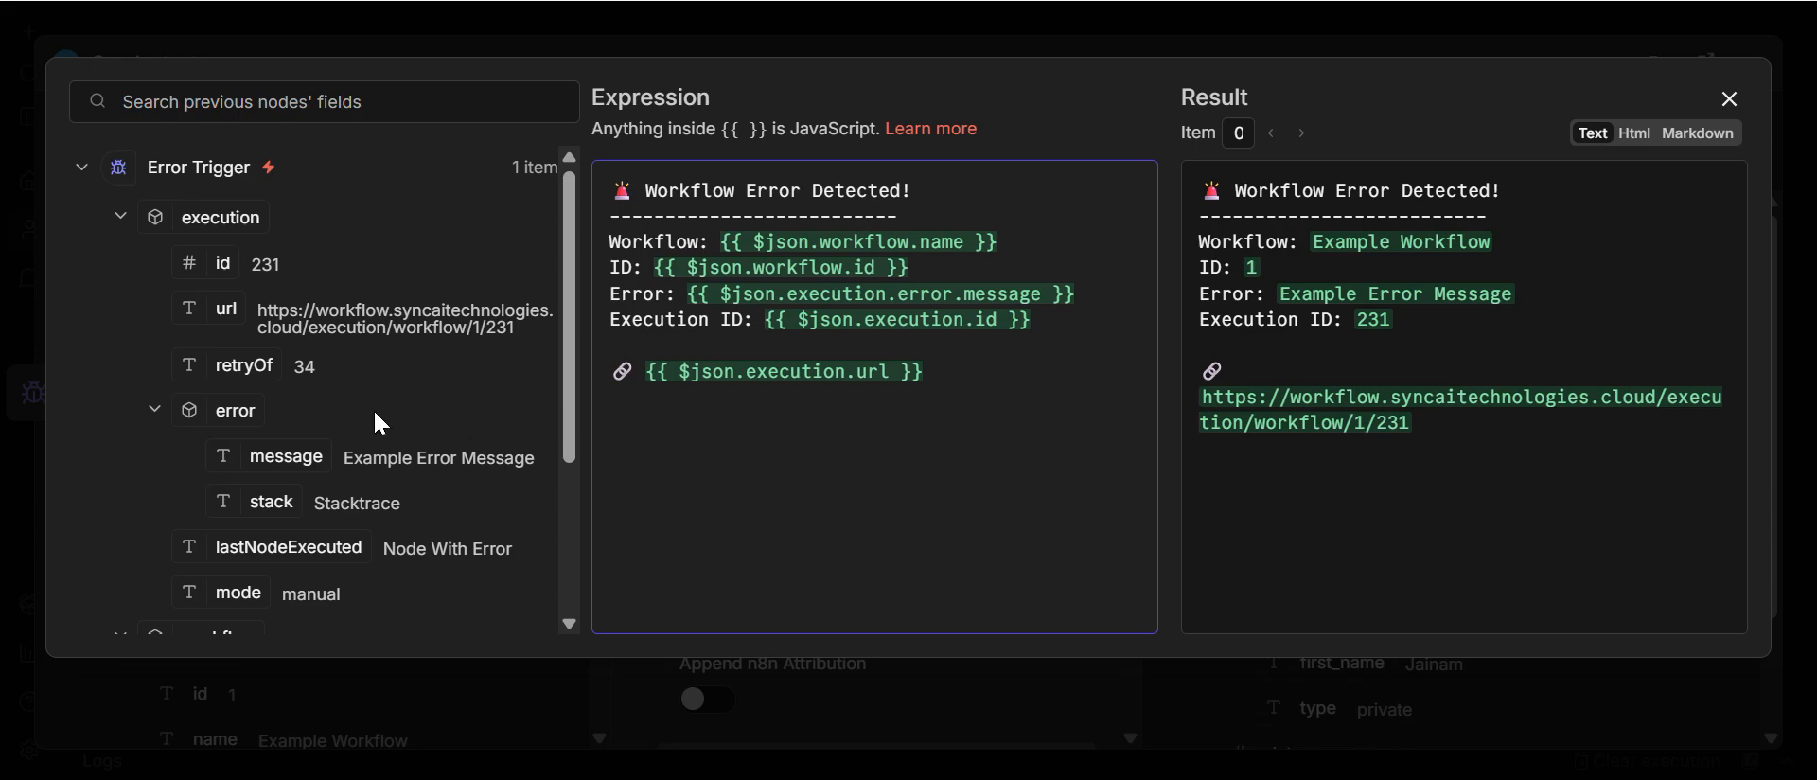
pyautogui.scroll(-3, 373, 406)
pyautogui.scroll(3, 371, 405)
pyautogui.click(1730, 98)
# Step: Execute the Send a text message step and check the alert it delivers in Telegram
pyautogui.click(1000, 132)
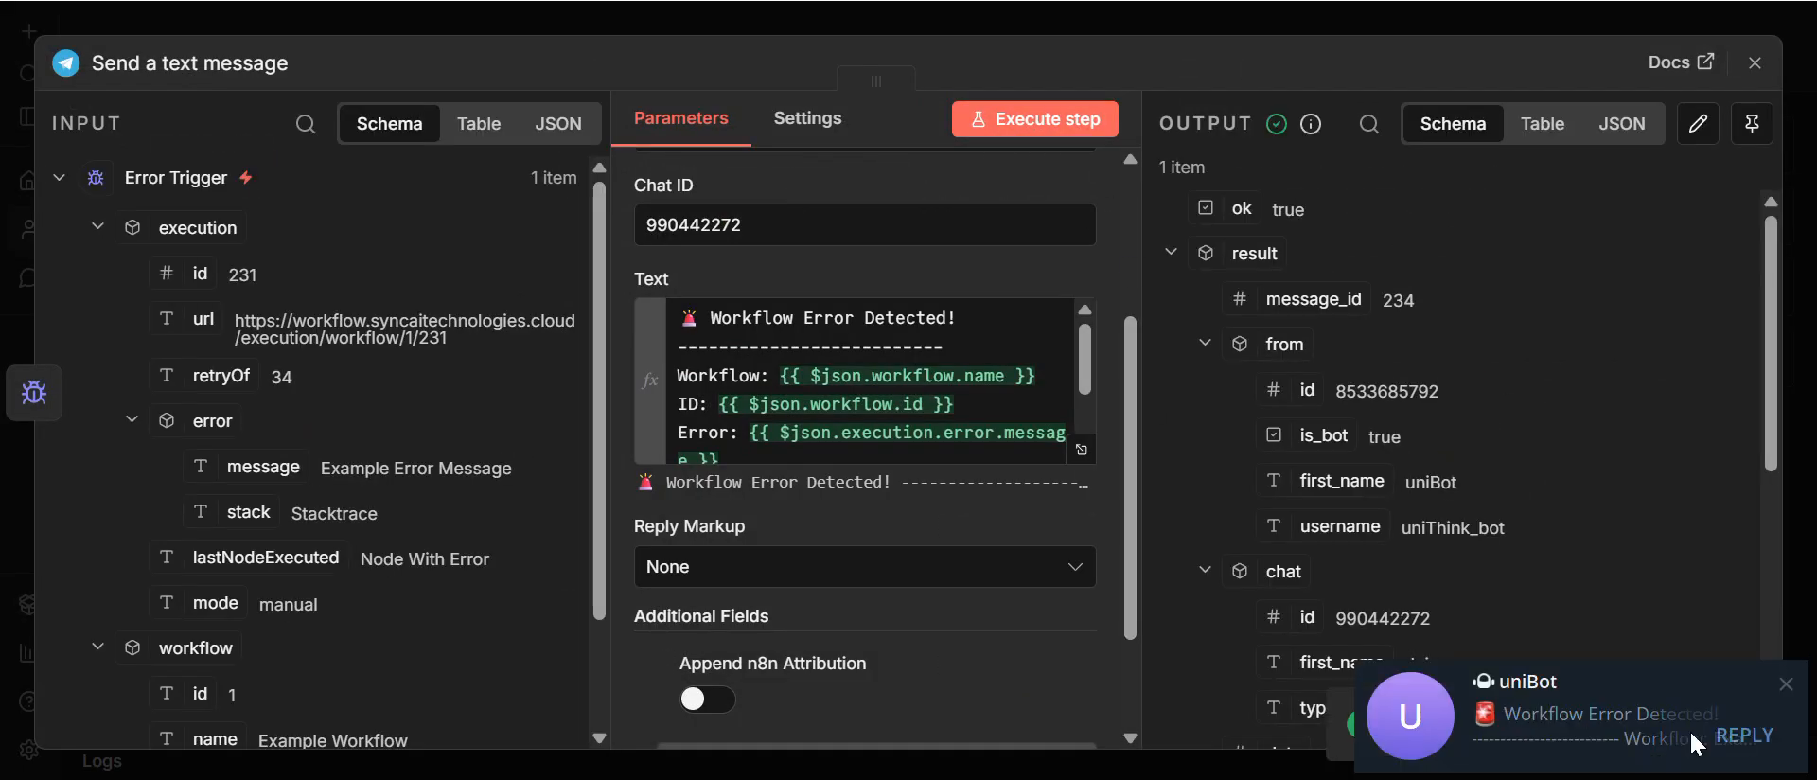
pyautogui.click(1597, 711)
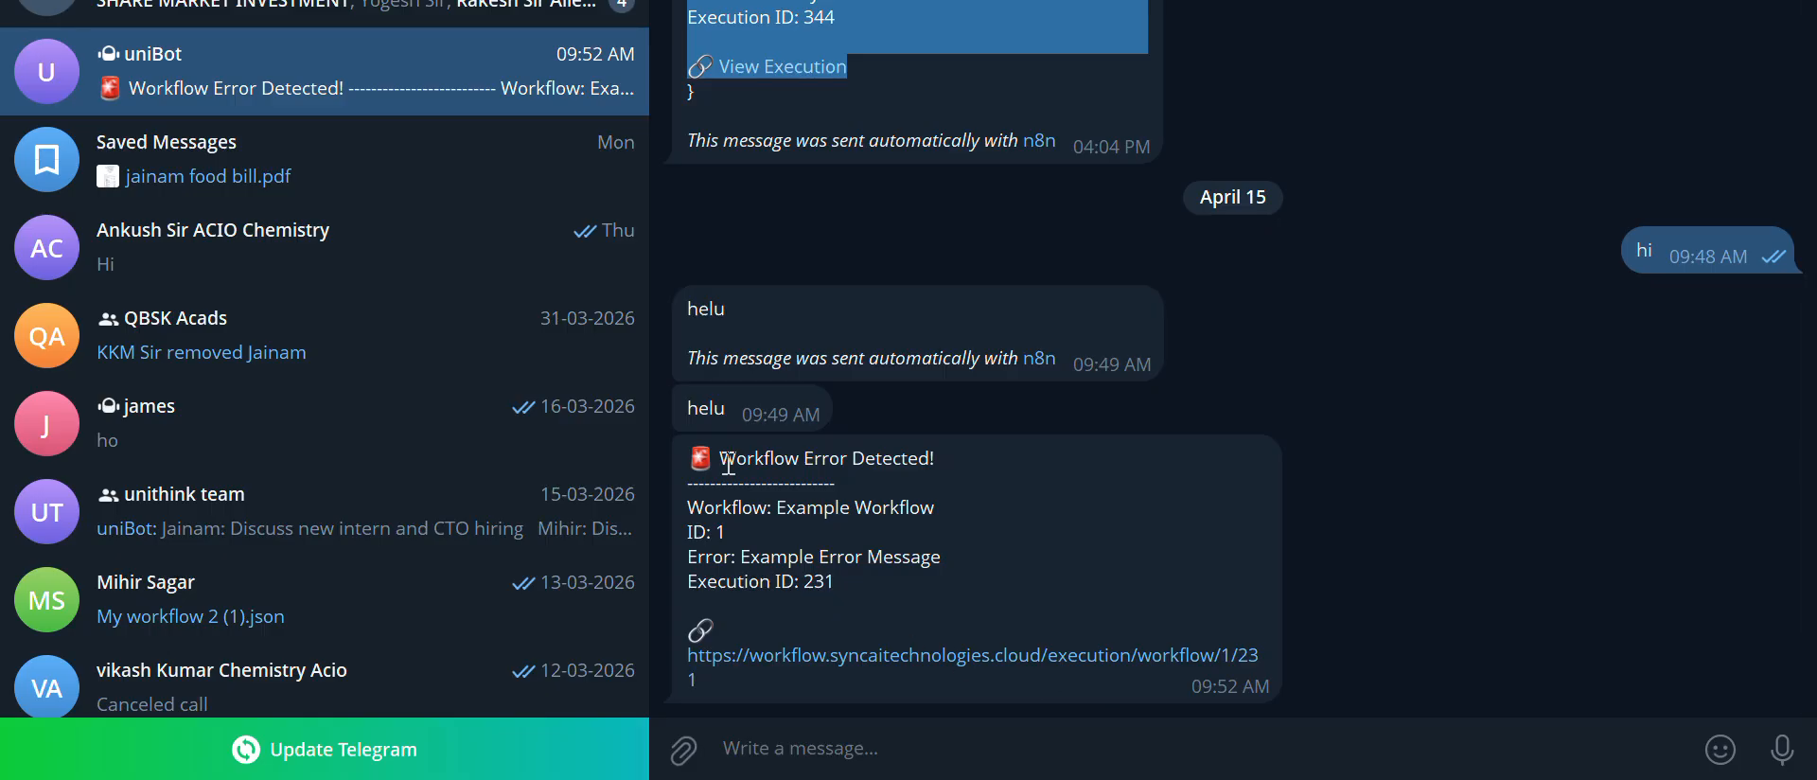
pyautogui.moveTo(685, 454); pyautogui.dragTo(751, 453)
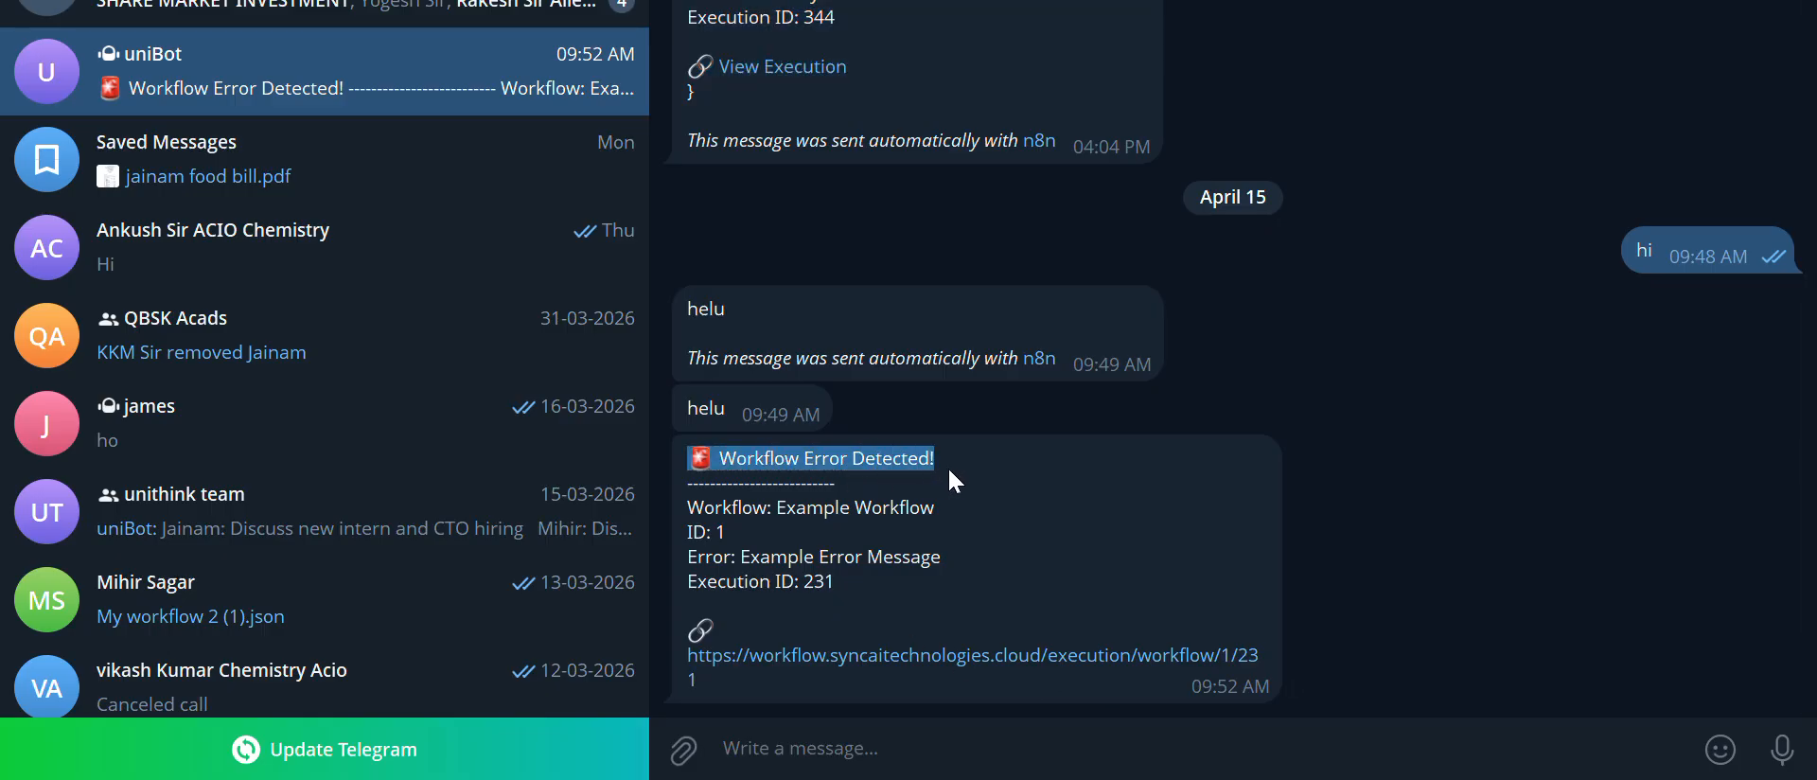
pyautogui.click(1002, 525)
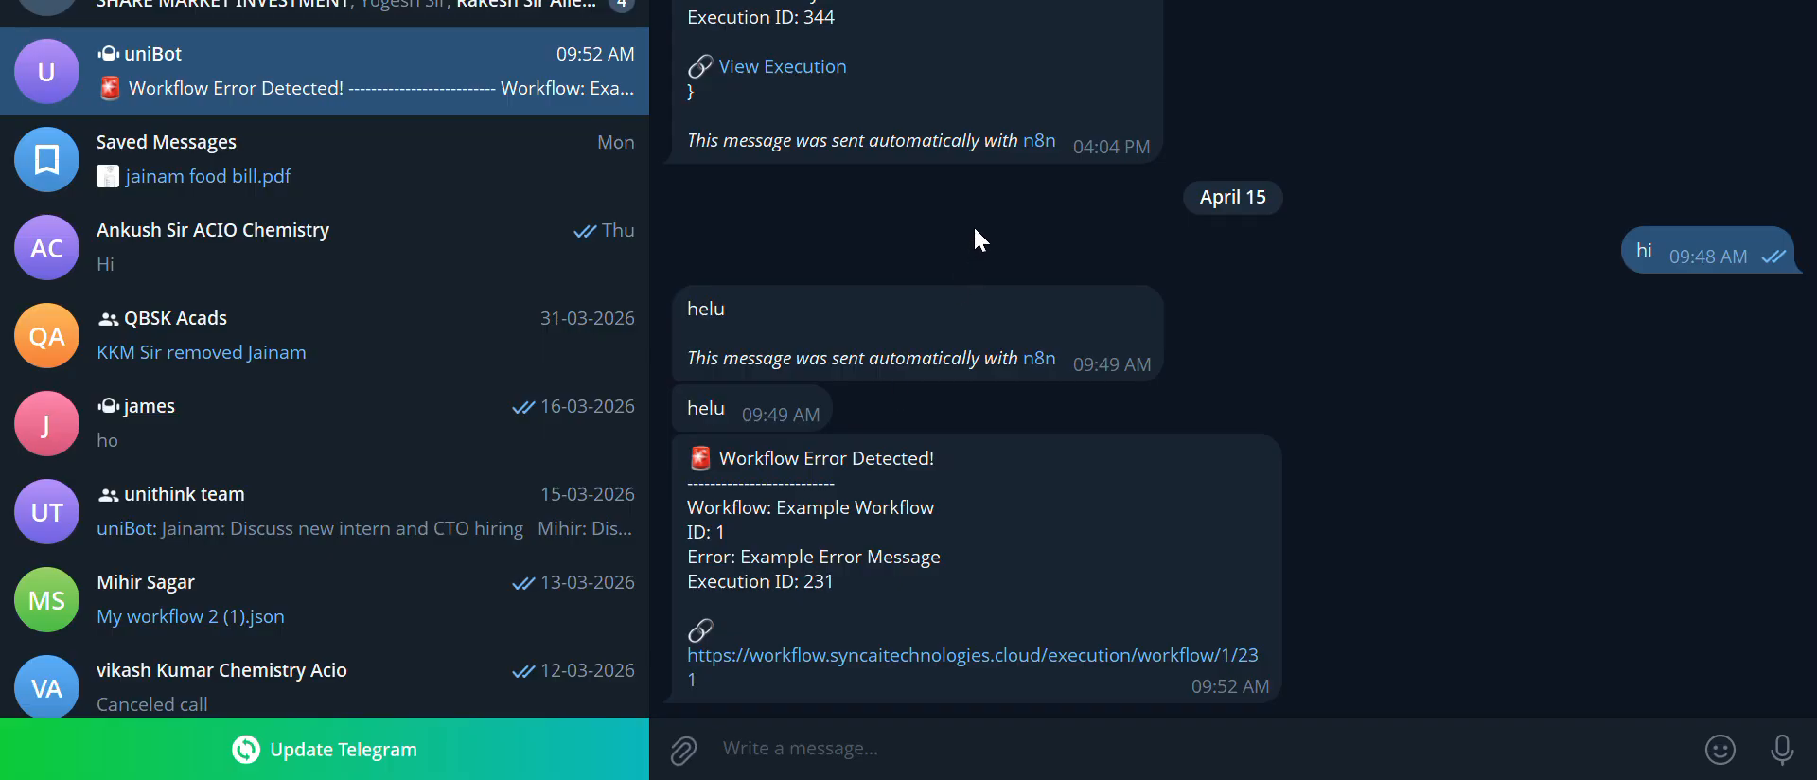
# Step: Open the execution link from the Telegram alert, inspect the page it leads to, and return to the n8n message node
pyautogui.click(956, 657)
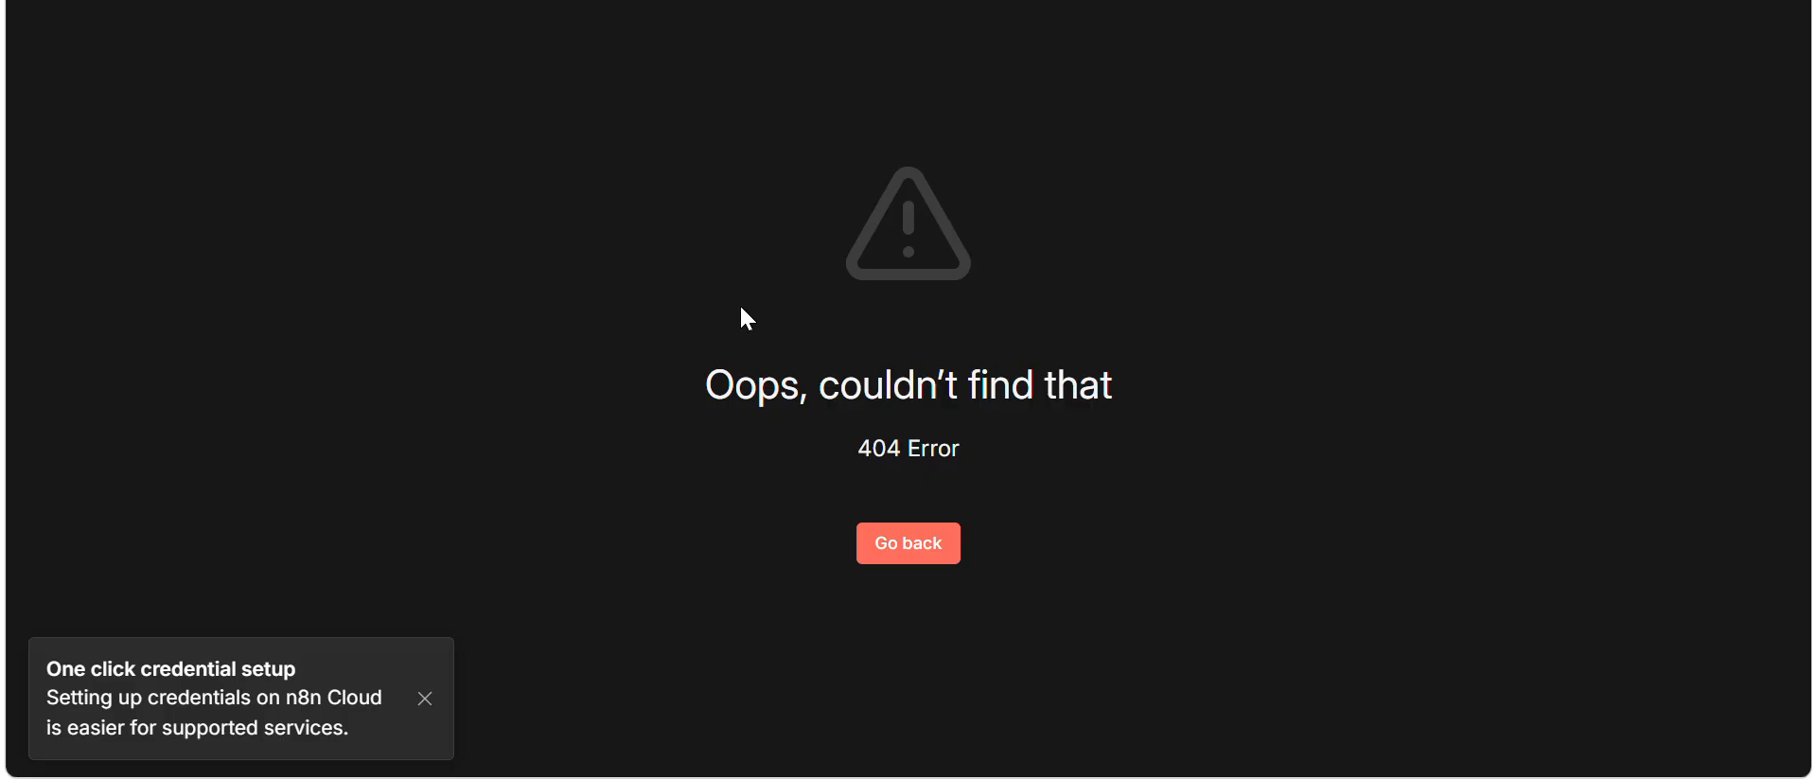
pyautogui.moveTo(660, 390); pyautogui.dragTo(1057, 452)
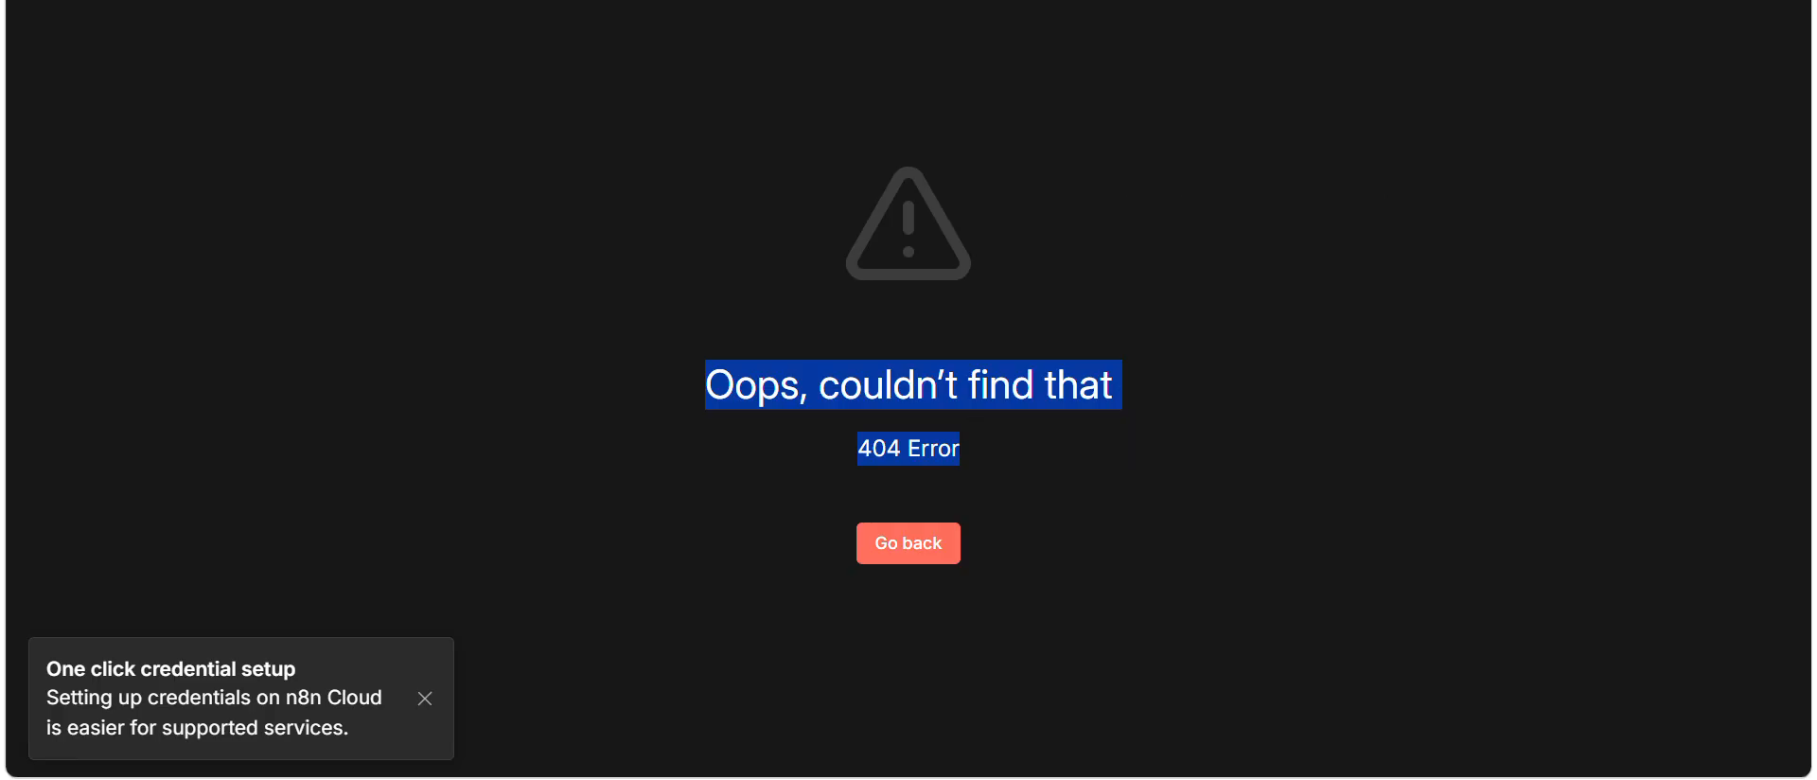
pyautogui.hotkey('alt', 'Tab')
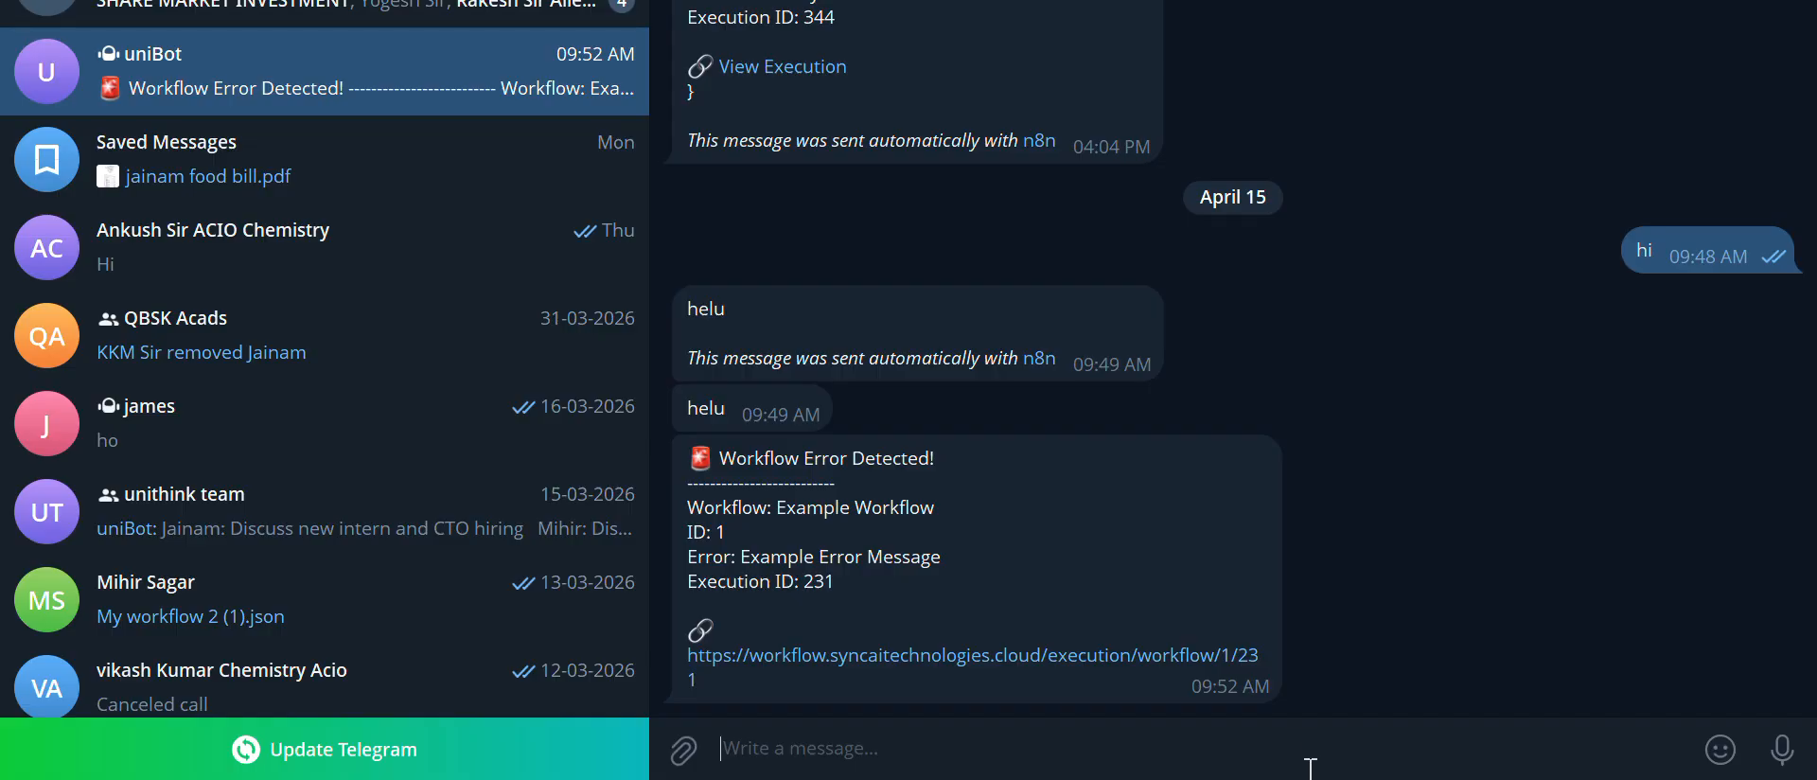
pyautogui.hotkey('alt', 'Tab')
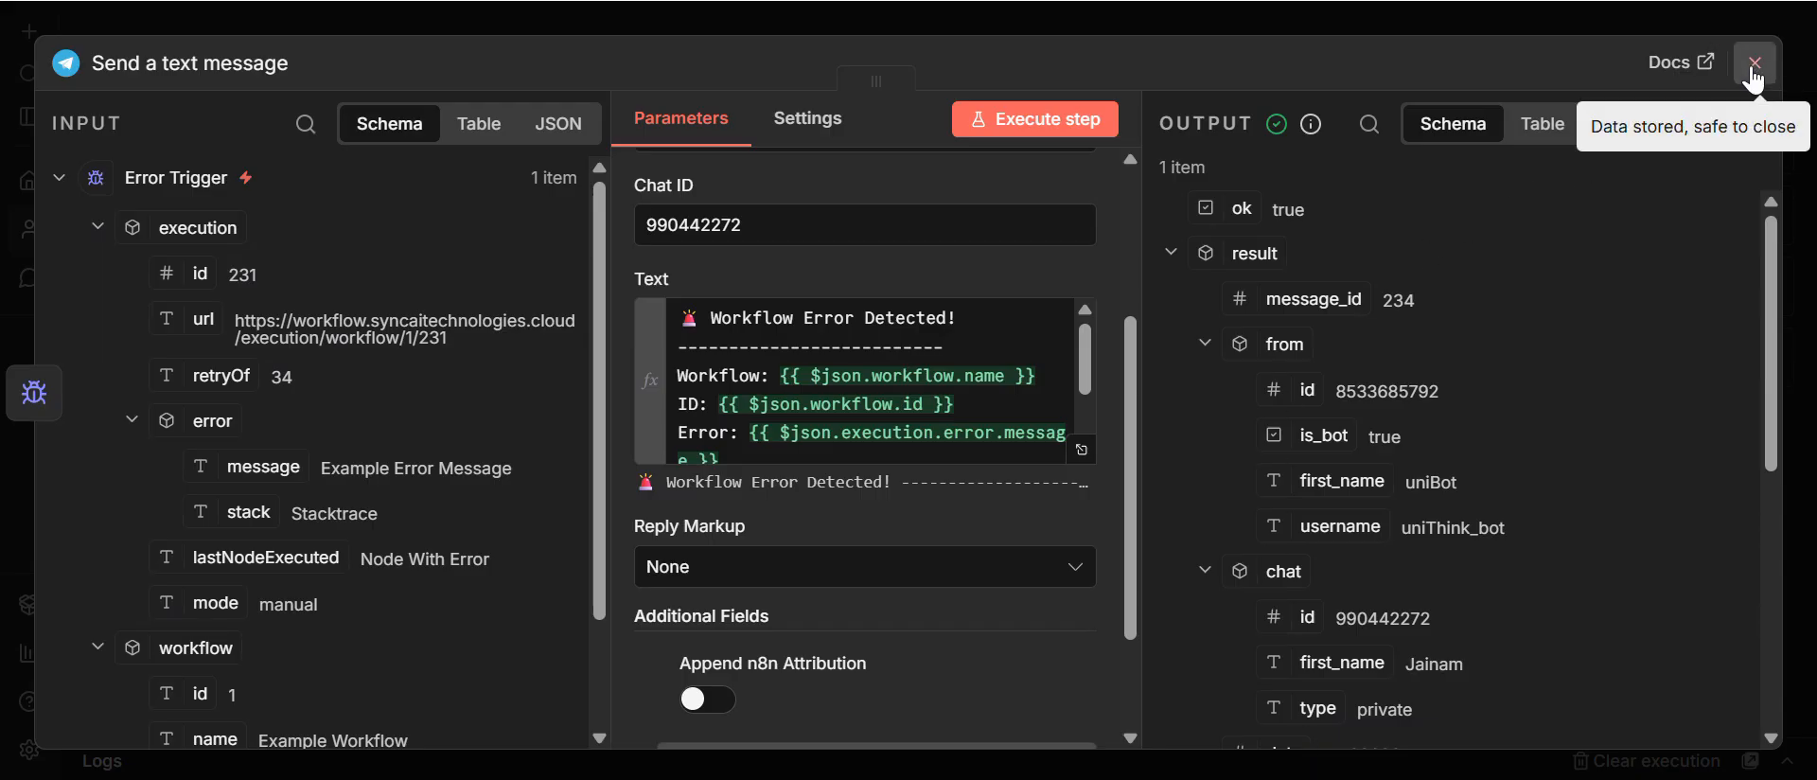
# Step: Close the message node, delete the Telegram Trigger node, and move the two remaining nodes together to the middle of the canvas
pyautogui.click(1756, 62)
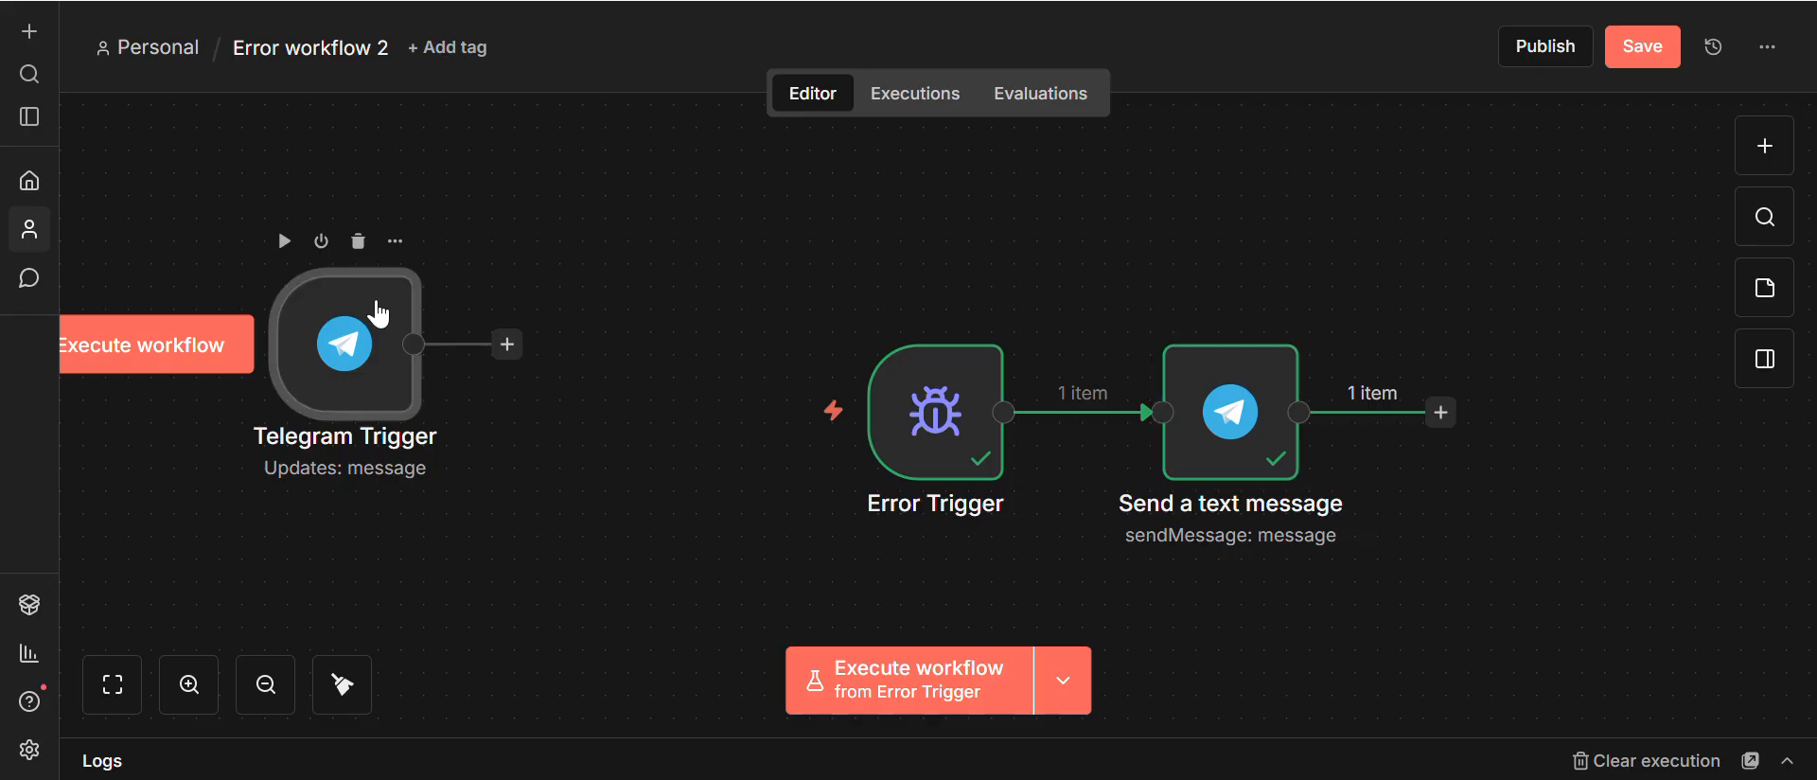
pyautogui.press('Delete')
pyautogui.moveTo(824, 248); pyautogui.dragTo(1359, 503)
pyautogui.moveTo(1169, 427); pyautogui.dragTo(940, 405)
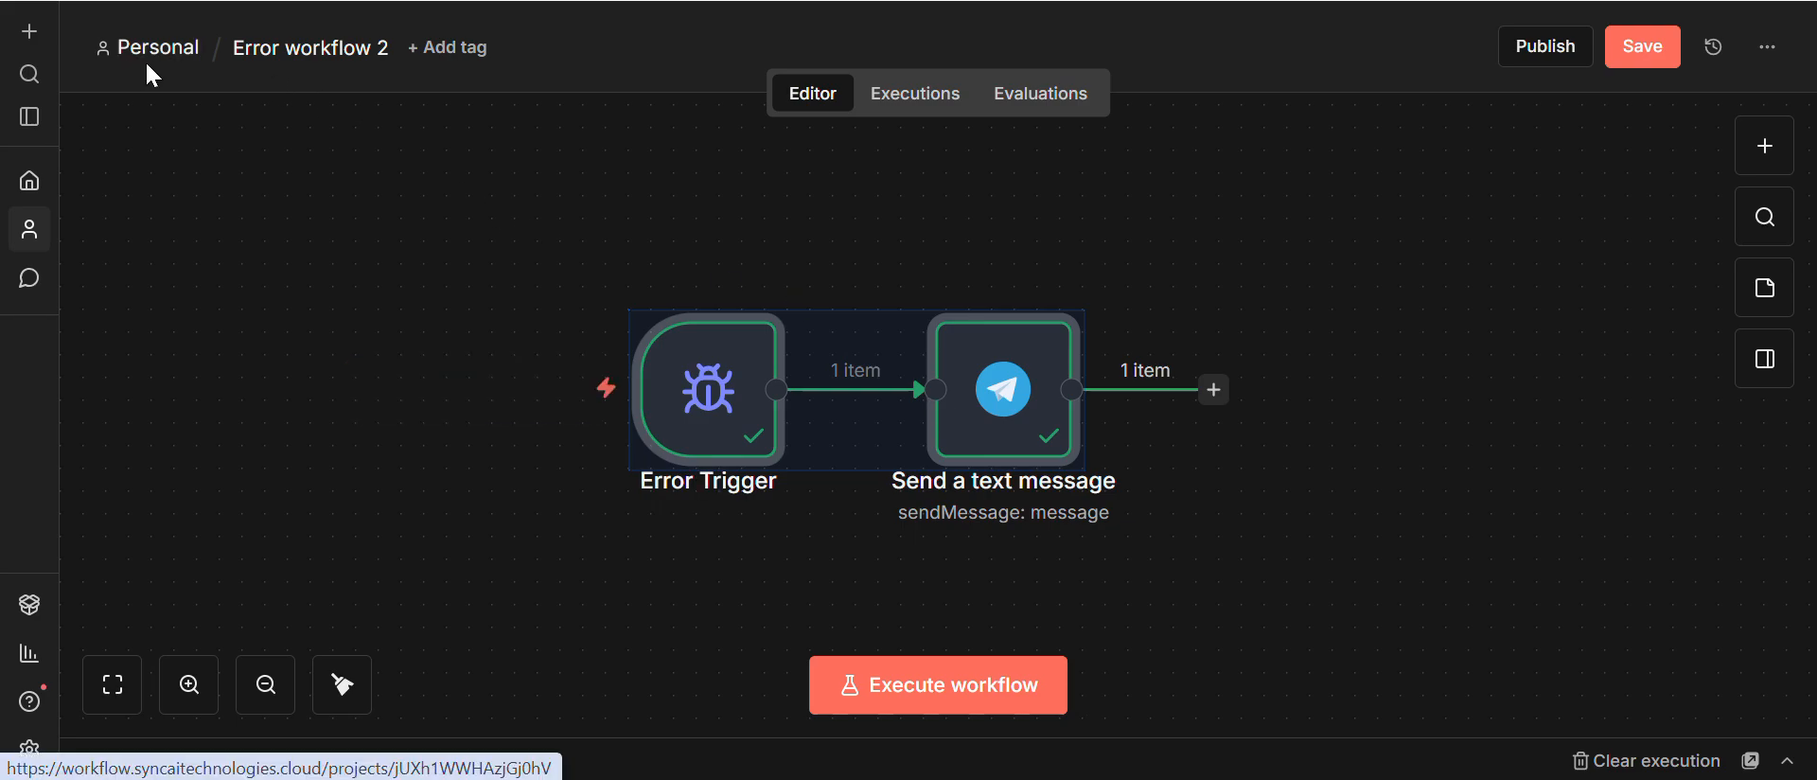
# Step: Leave for the Personal project, saving the changes, and reopen Error workflow 2
pyautogui.click(170, 56)
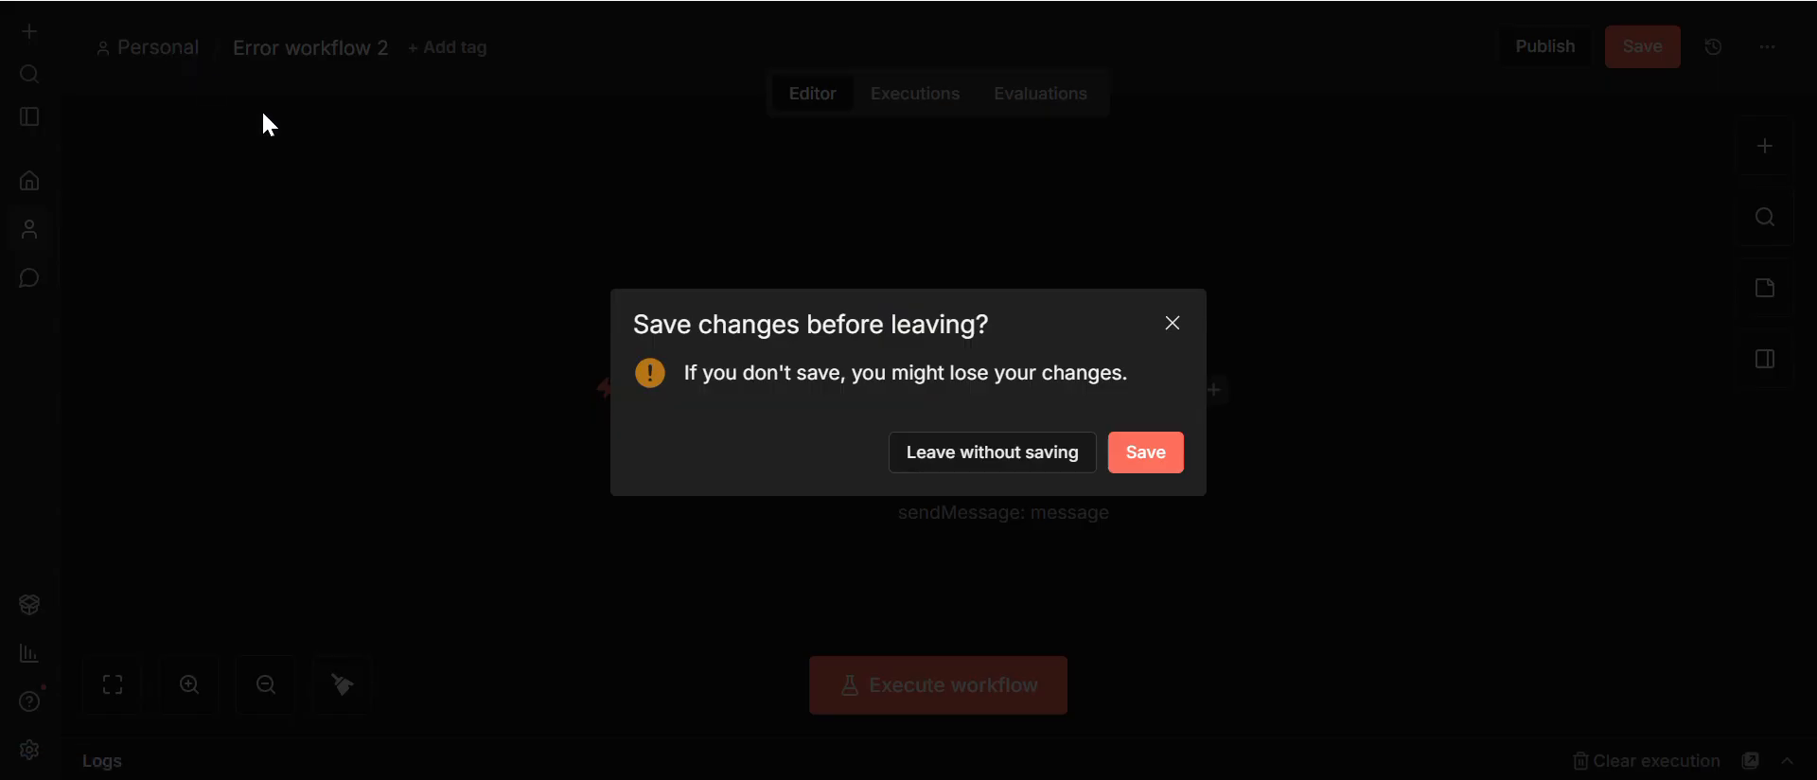
pyautogui.click(1149, 460)
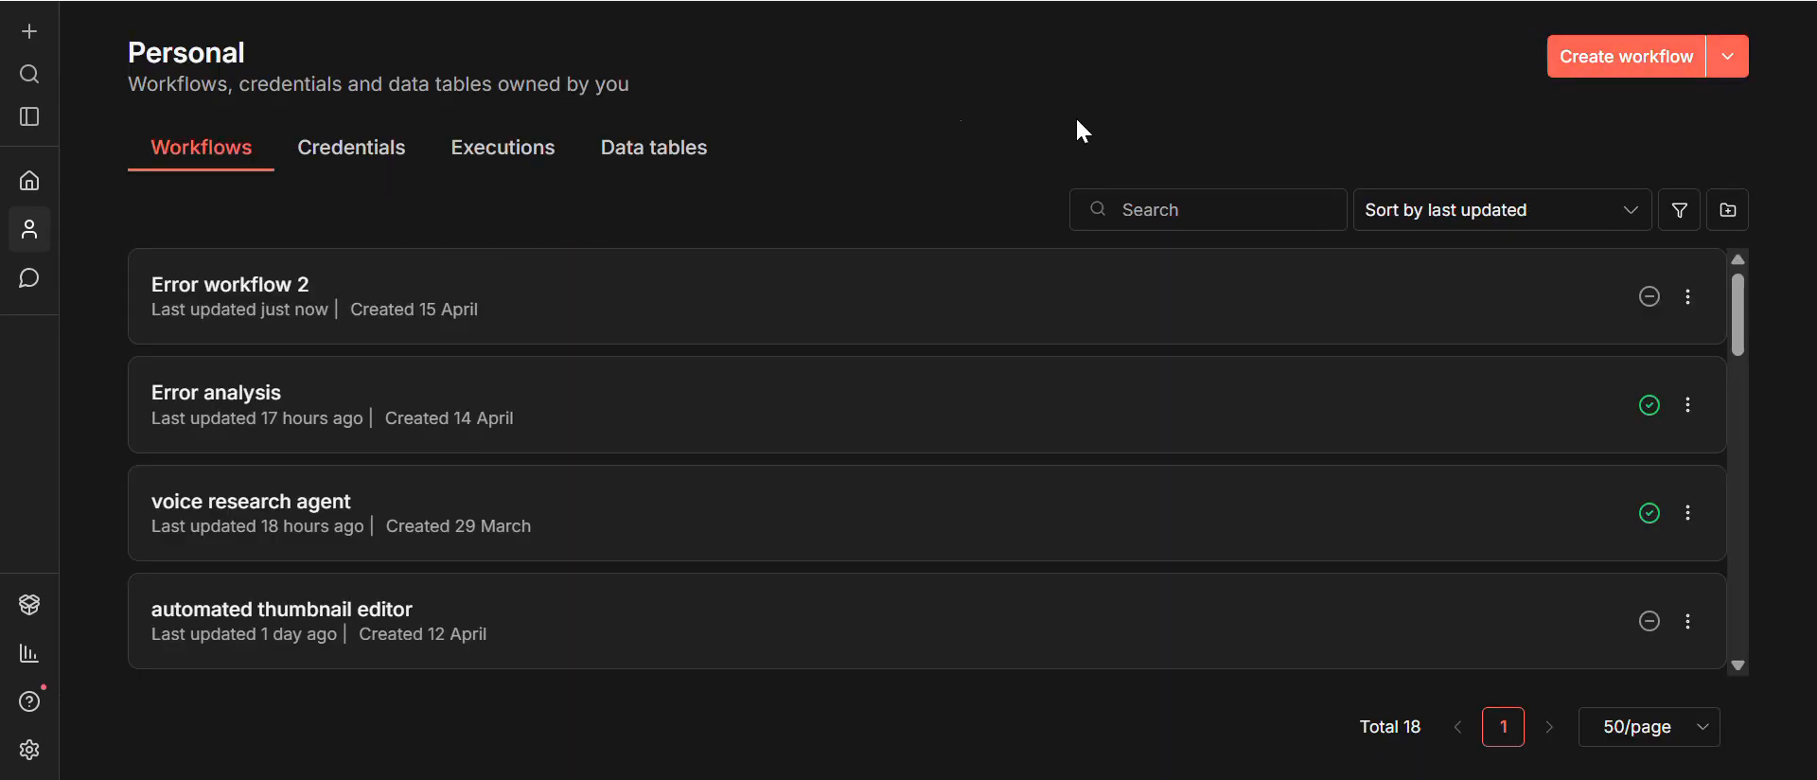
pyautogui.click(211, 299)
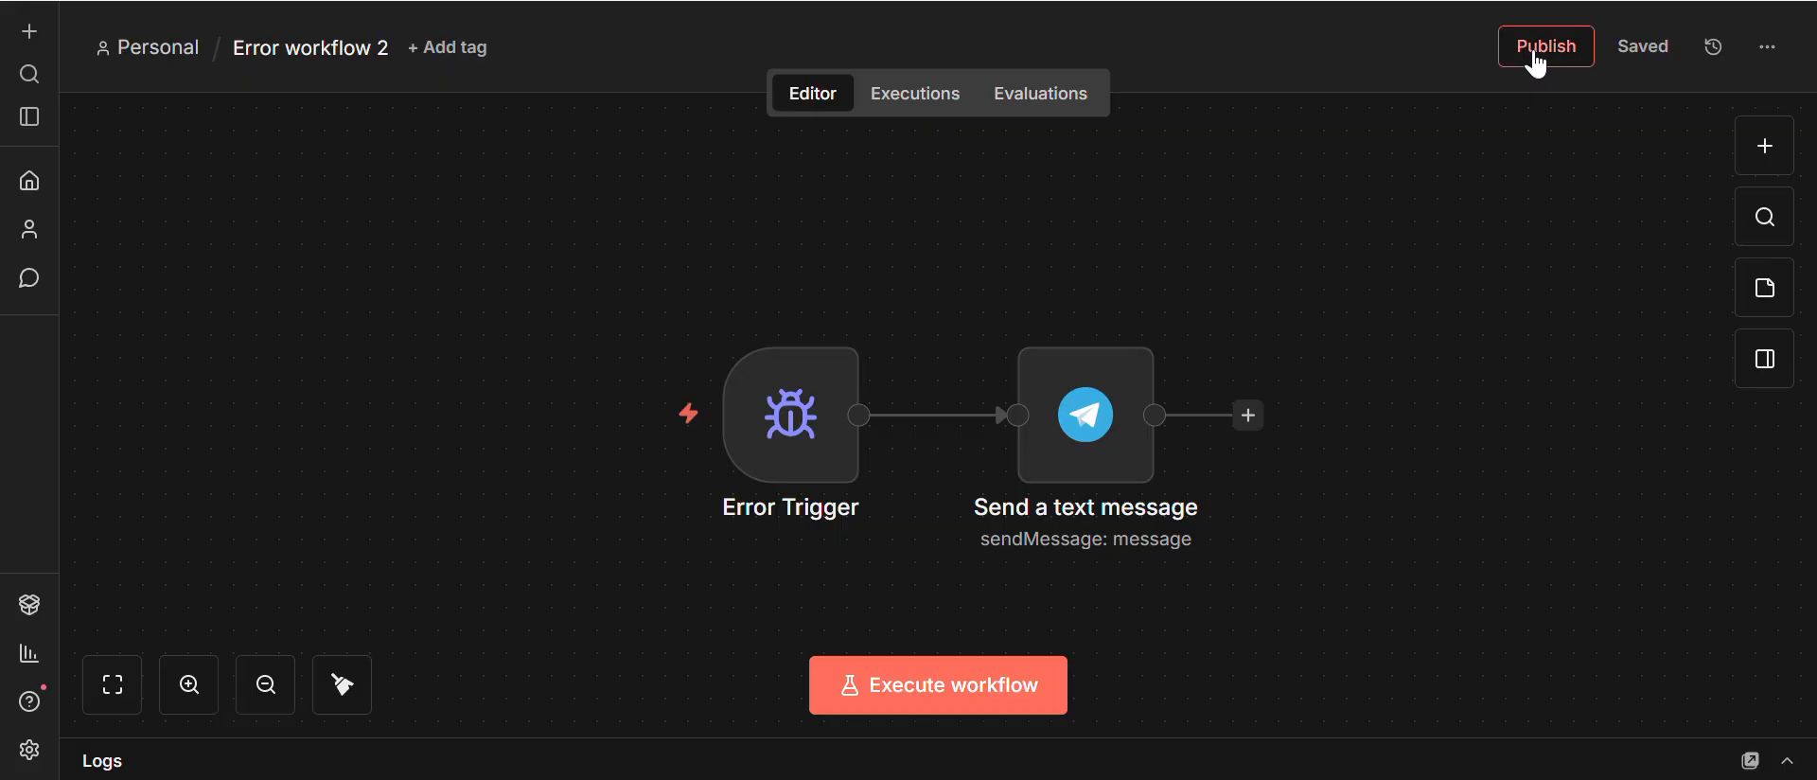
# Step: Publish Error workflow 2 with the suggested version name and dismiss the publishing confirmation
pyautogui.click(1535, 57)
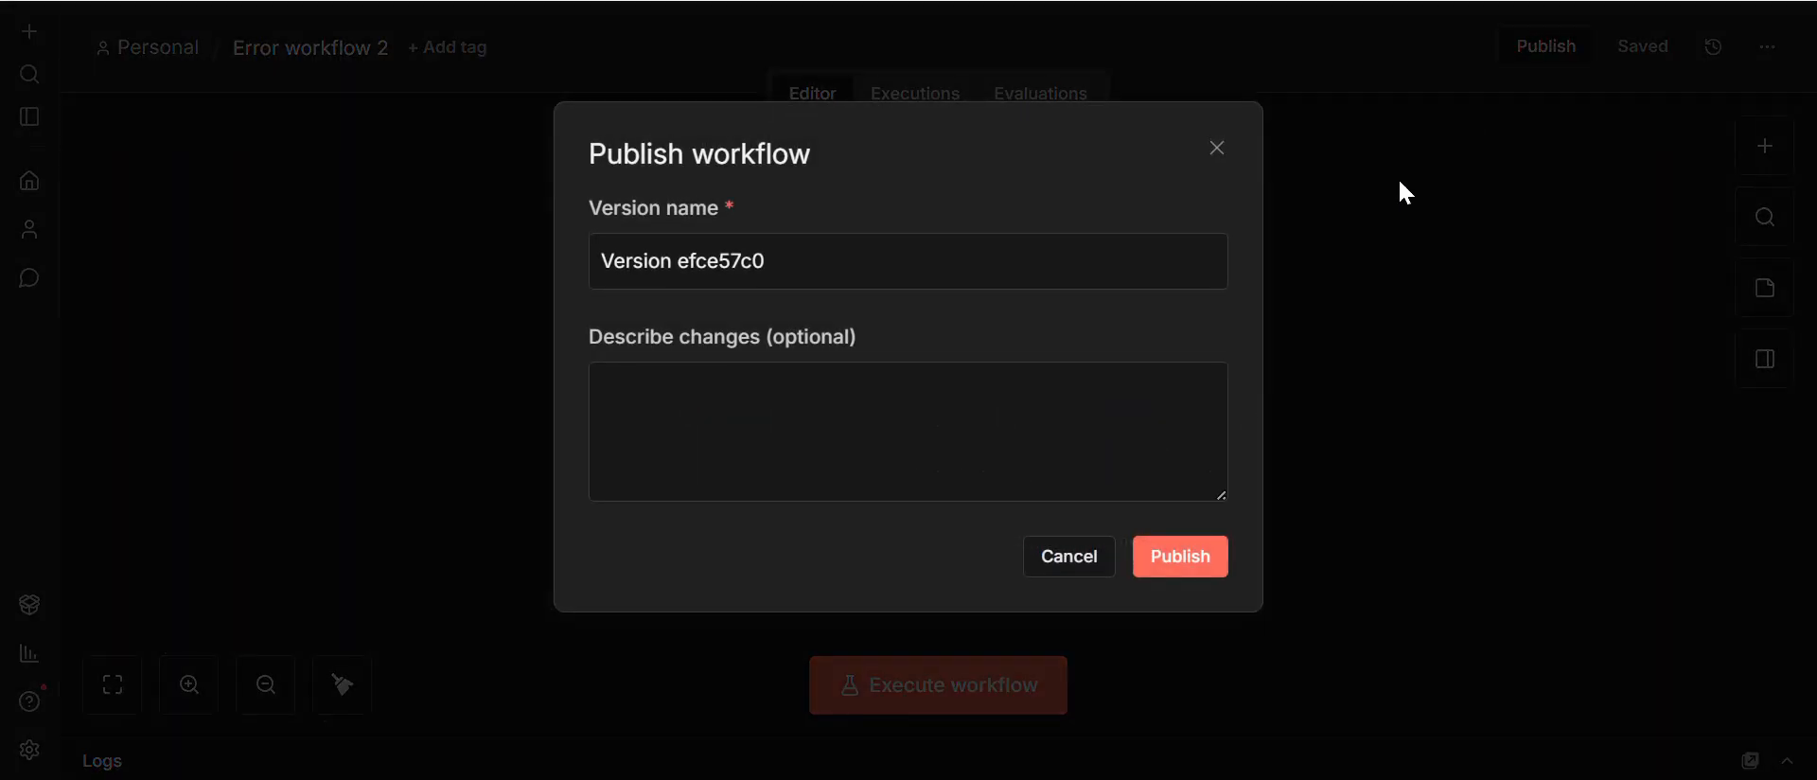
pyautogui.click(1187, 558)
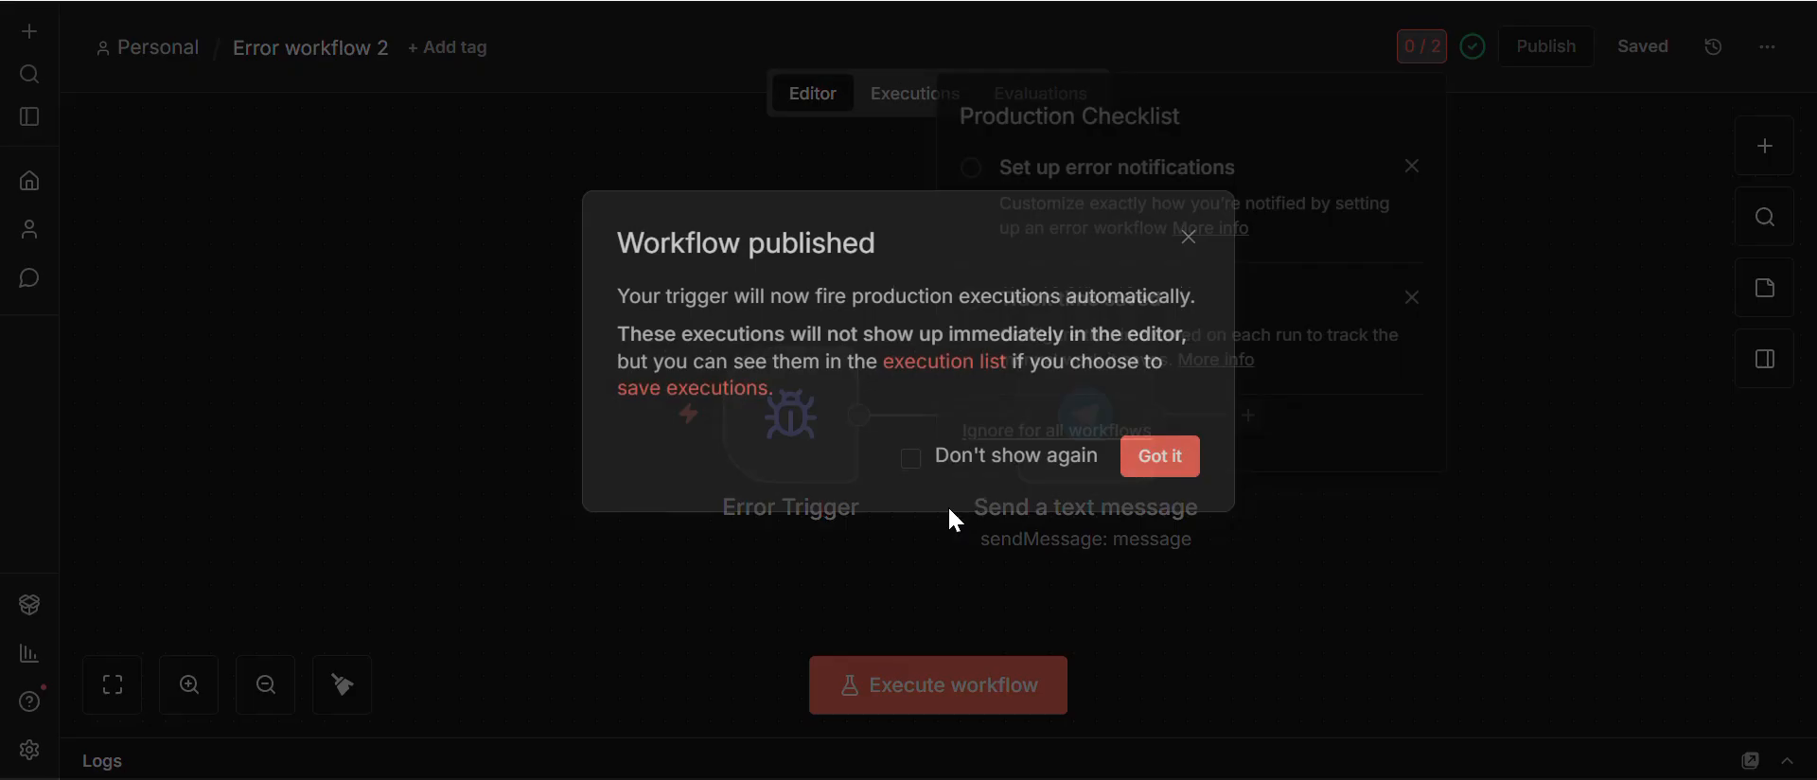
pyautogui.click(1181, 462)
pyautogui.click(1478, 596)
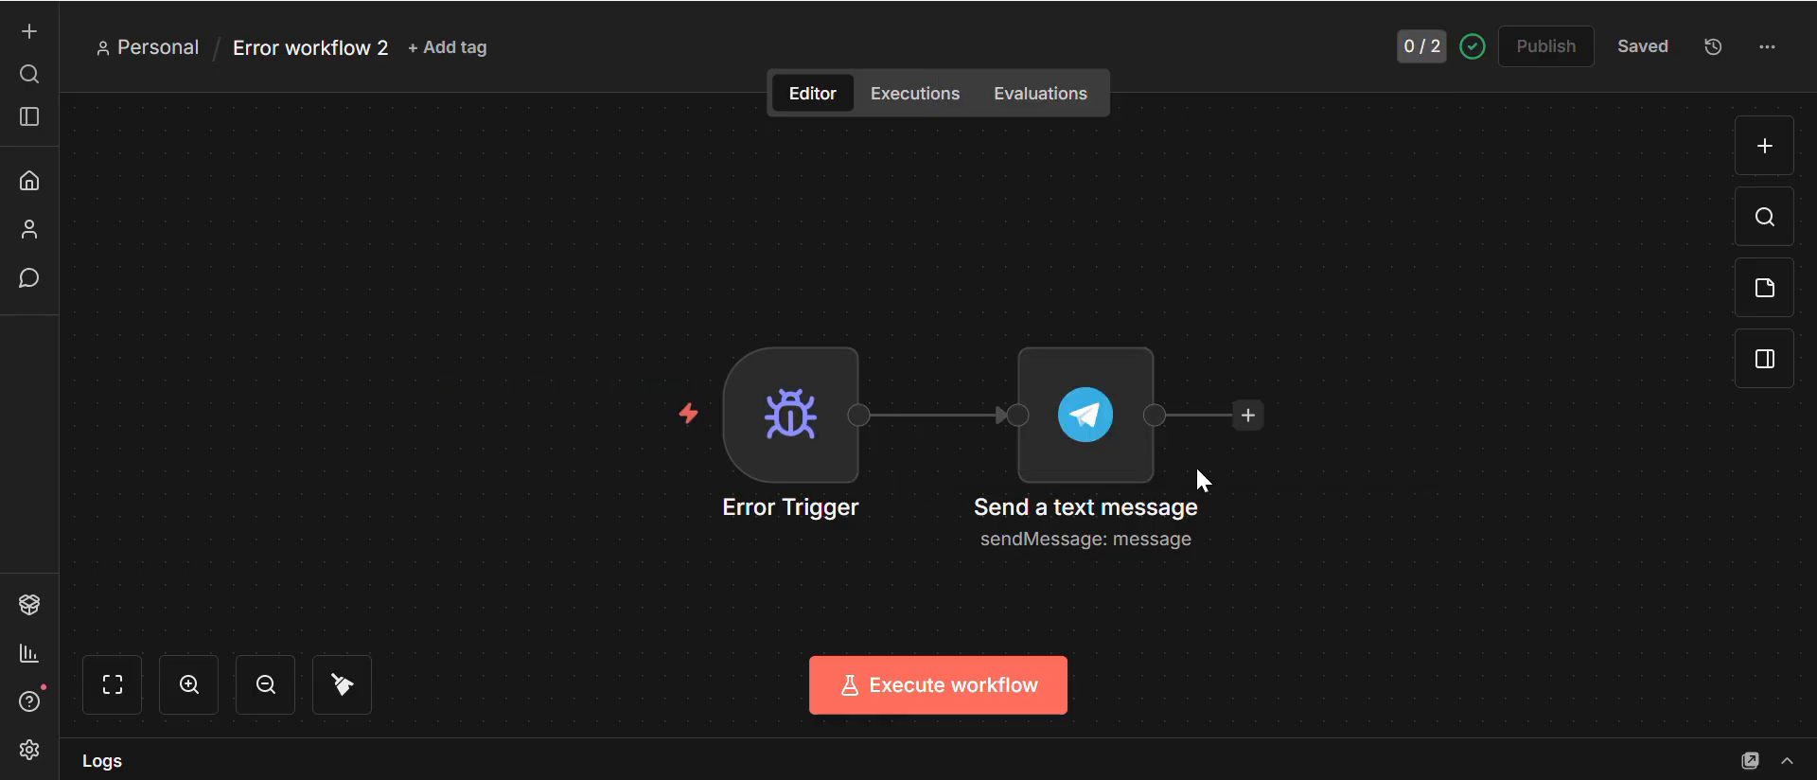
# Step: Leave for the Personal project, view the automated thumbnail editor workflow, and return to the project's workflow list
pyautogui.click(151, 93)
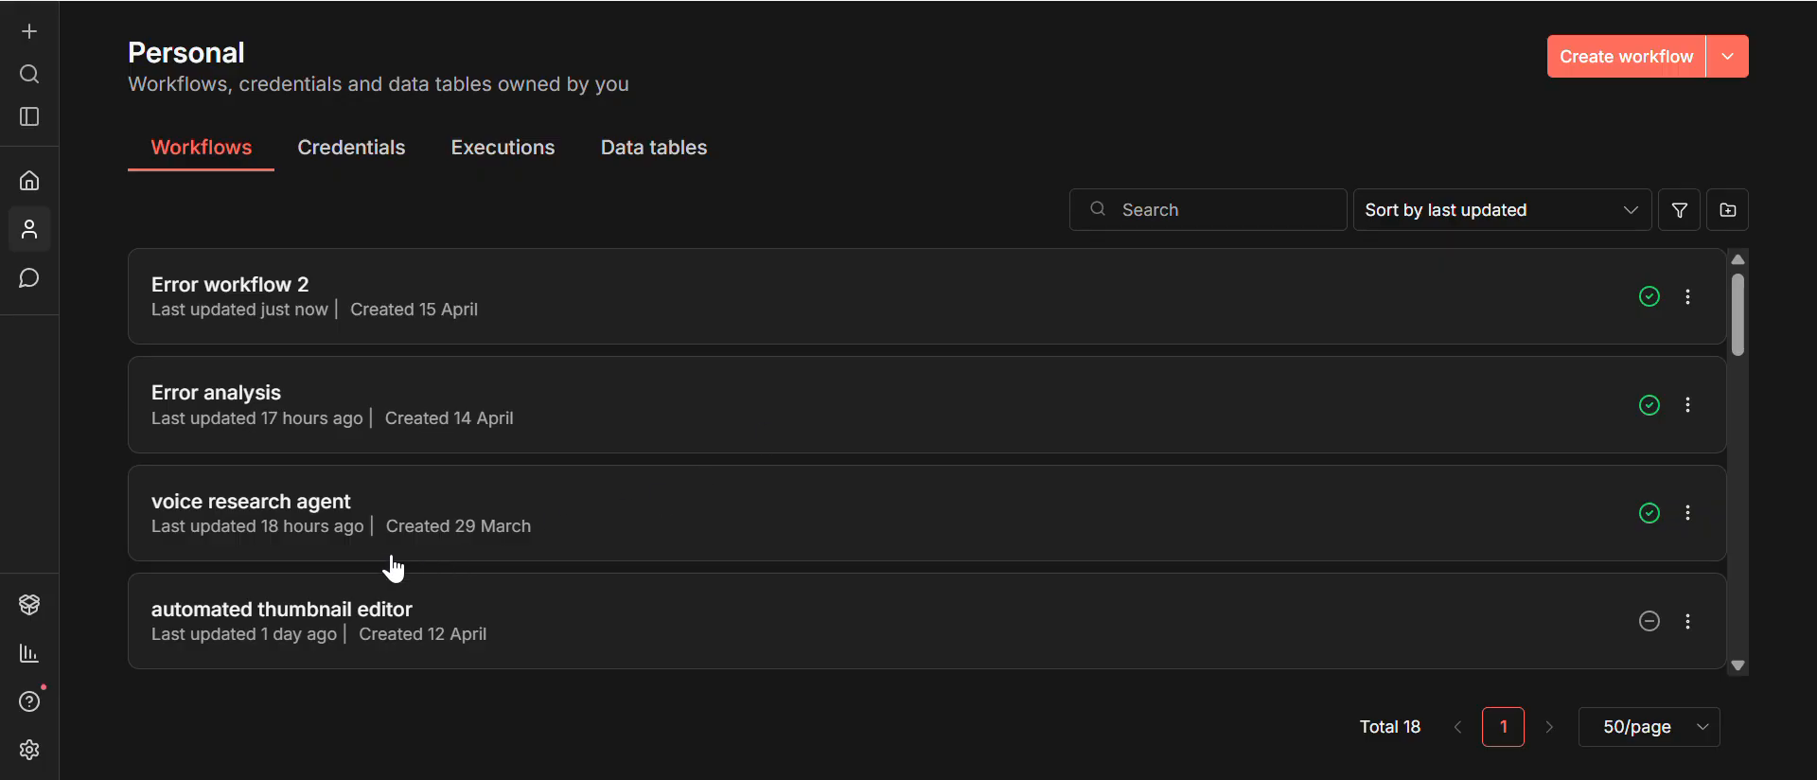
pyautogui.scroll(-2, 534, 538)
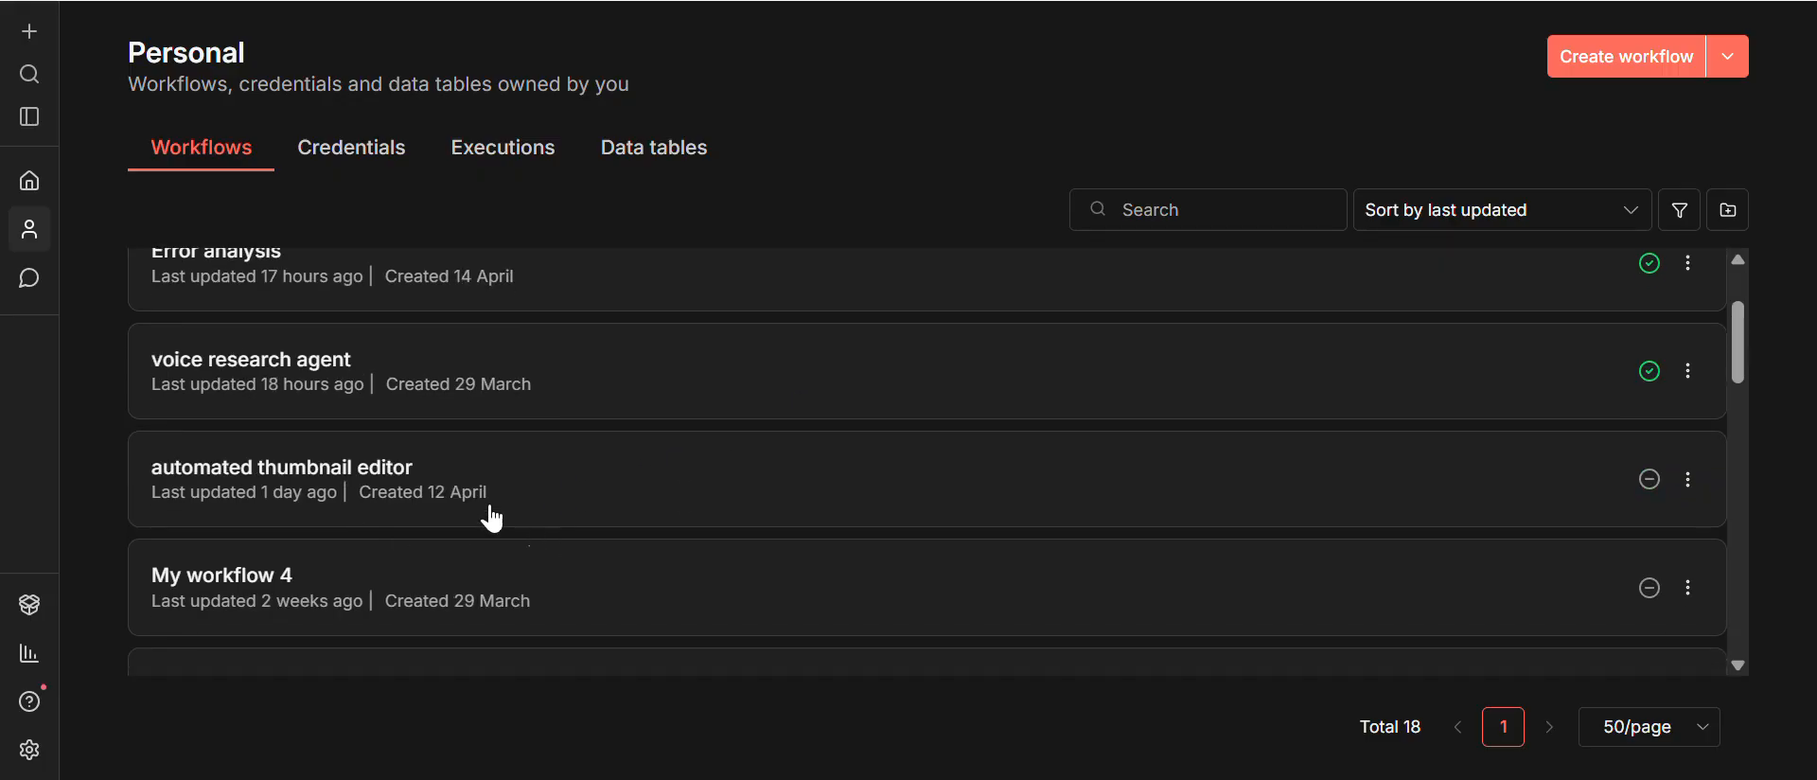
pyautogui.click(440, 504)
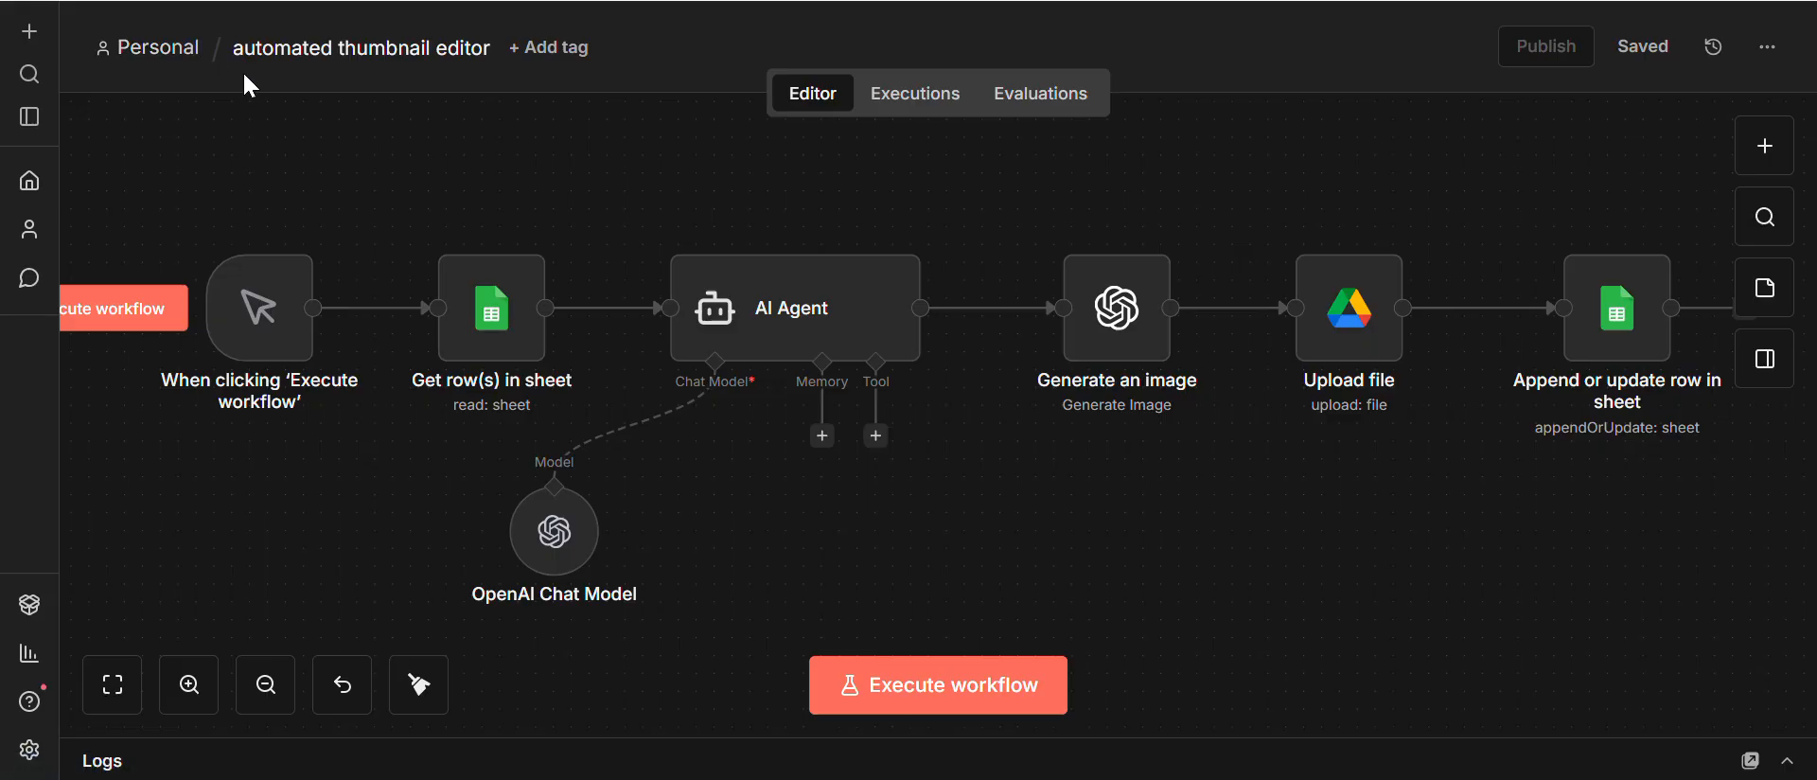
pyautogui.click(179, 57)
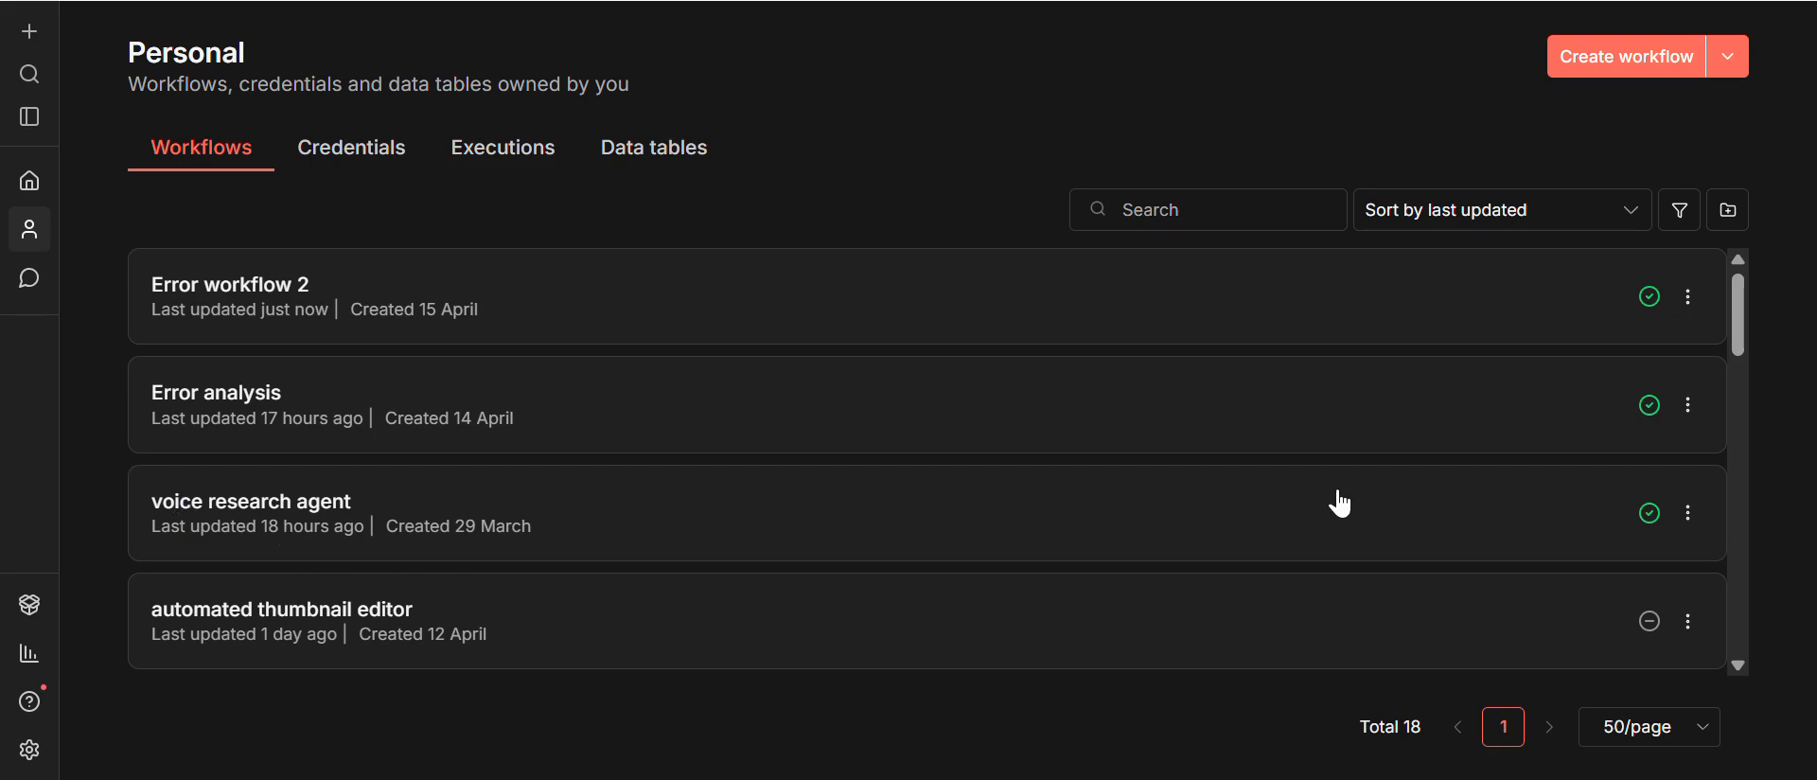
# Step: In the voice research agent workflow, complete the Switch node's first routing rule expression as {{ $json.message.text }}
pyautogui.click(1240, 511)
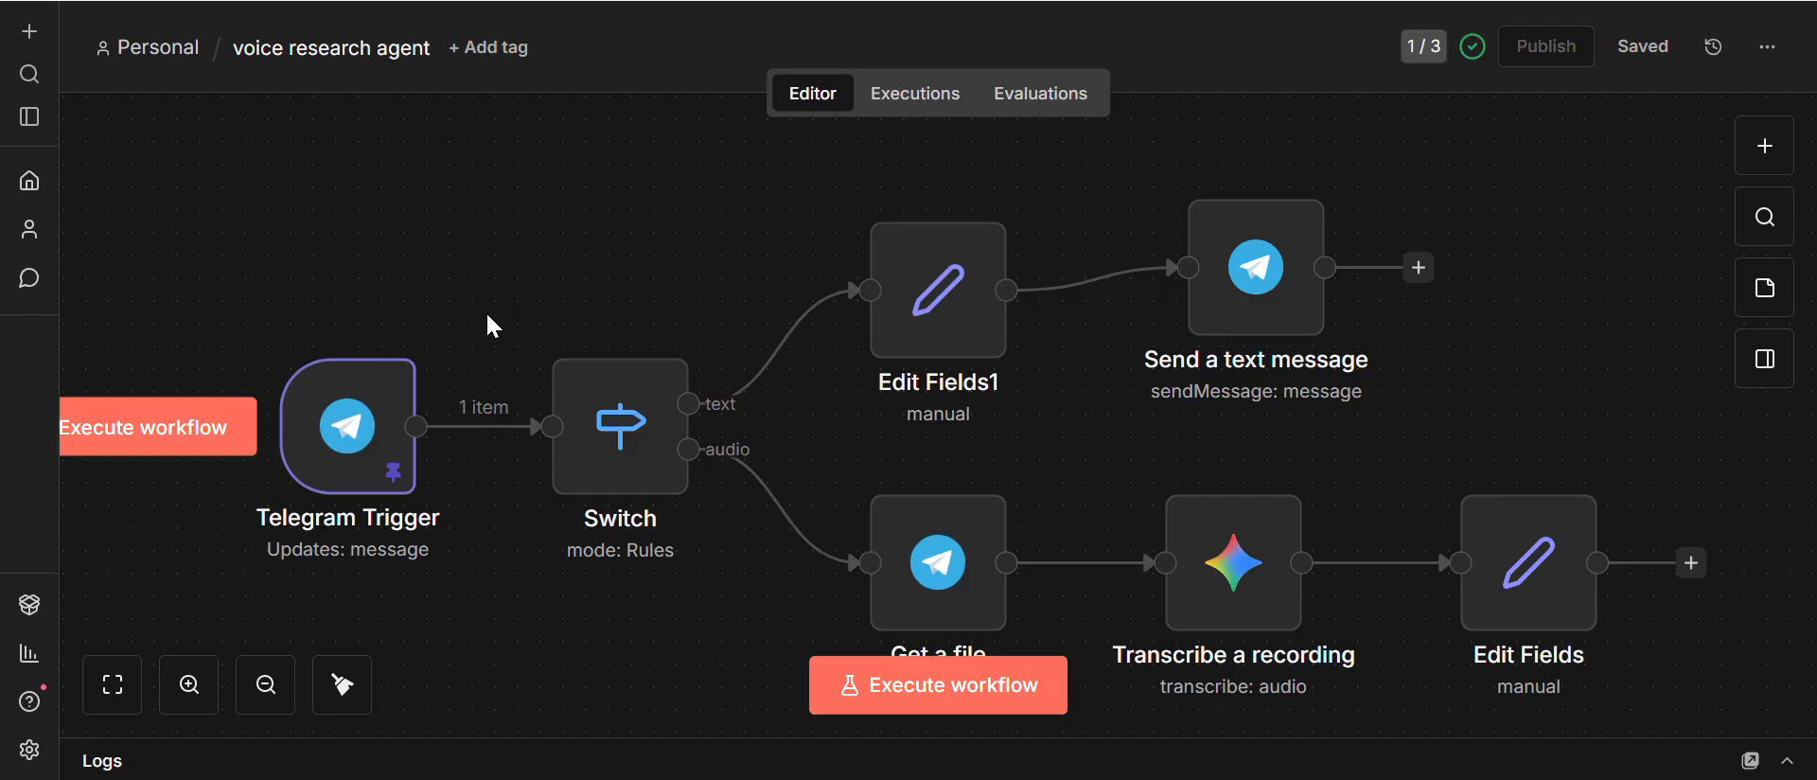
pyautogui.click(646, 439)
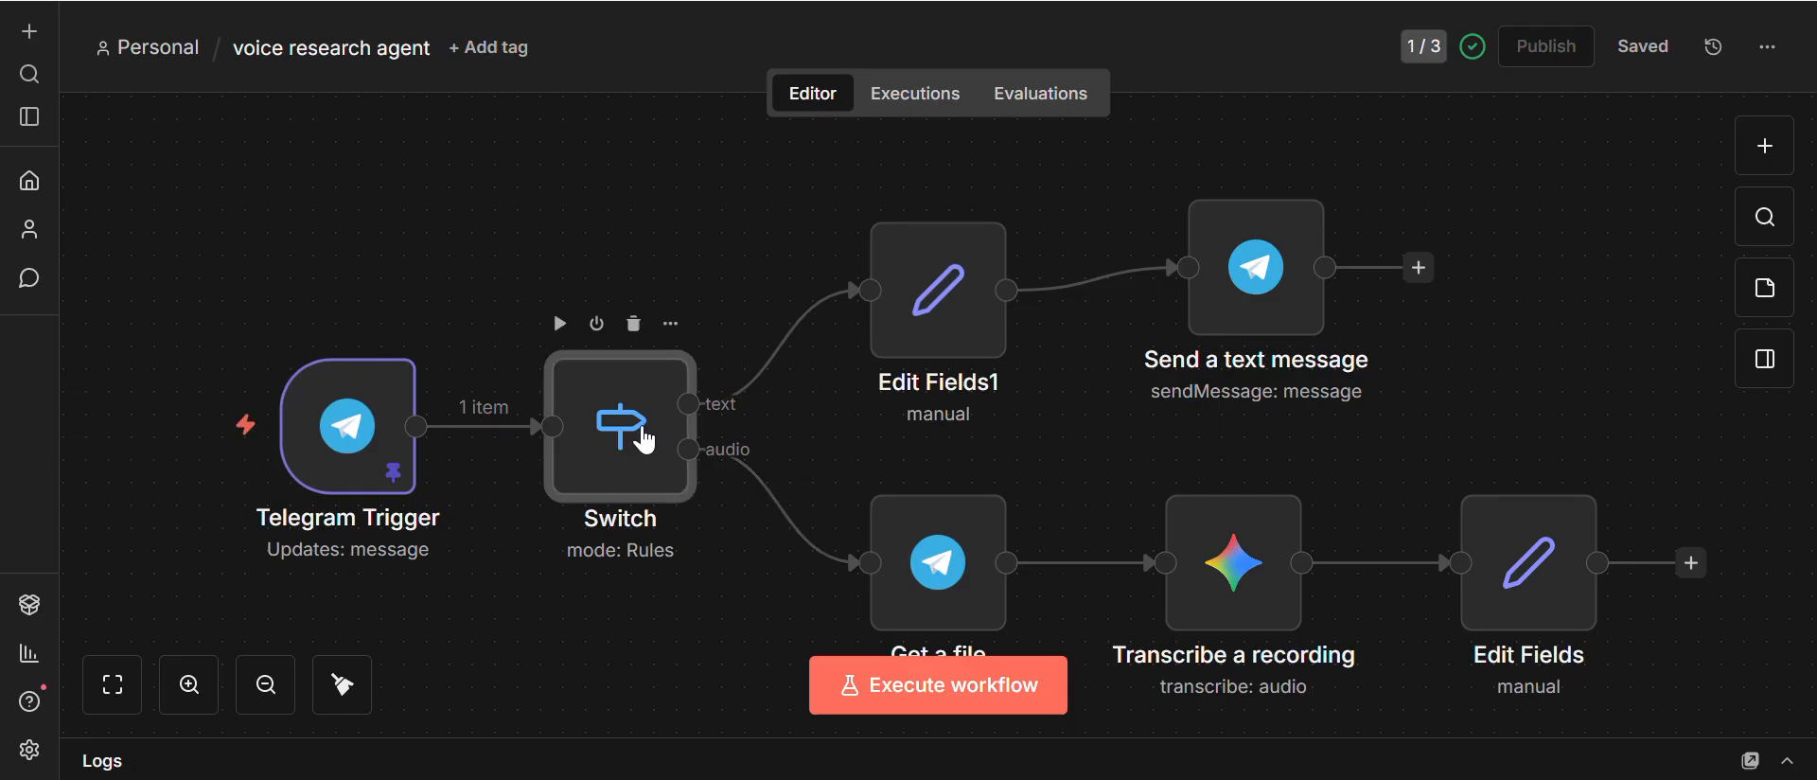
pyautogui.doubleClick(645, 434)
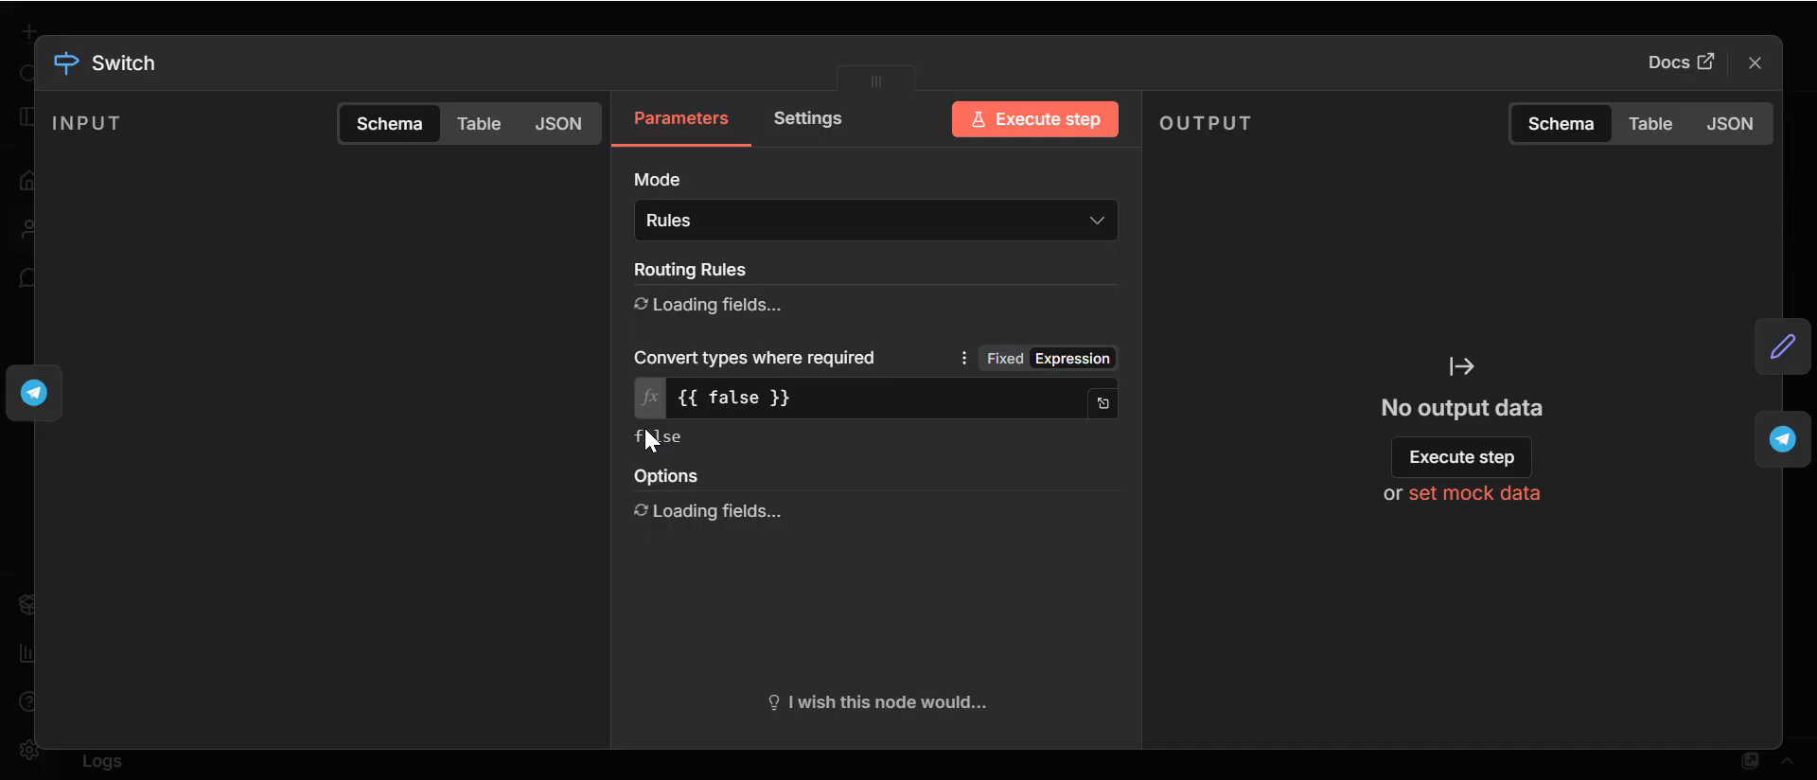
pyautogui.click(991, 324)
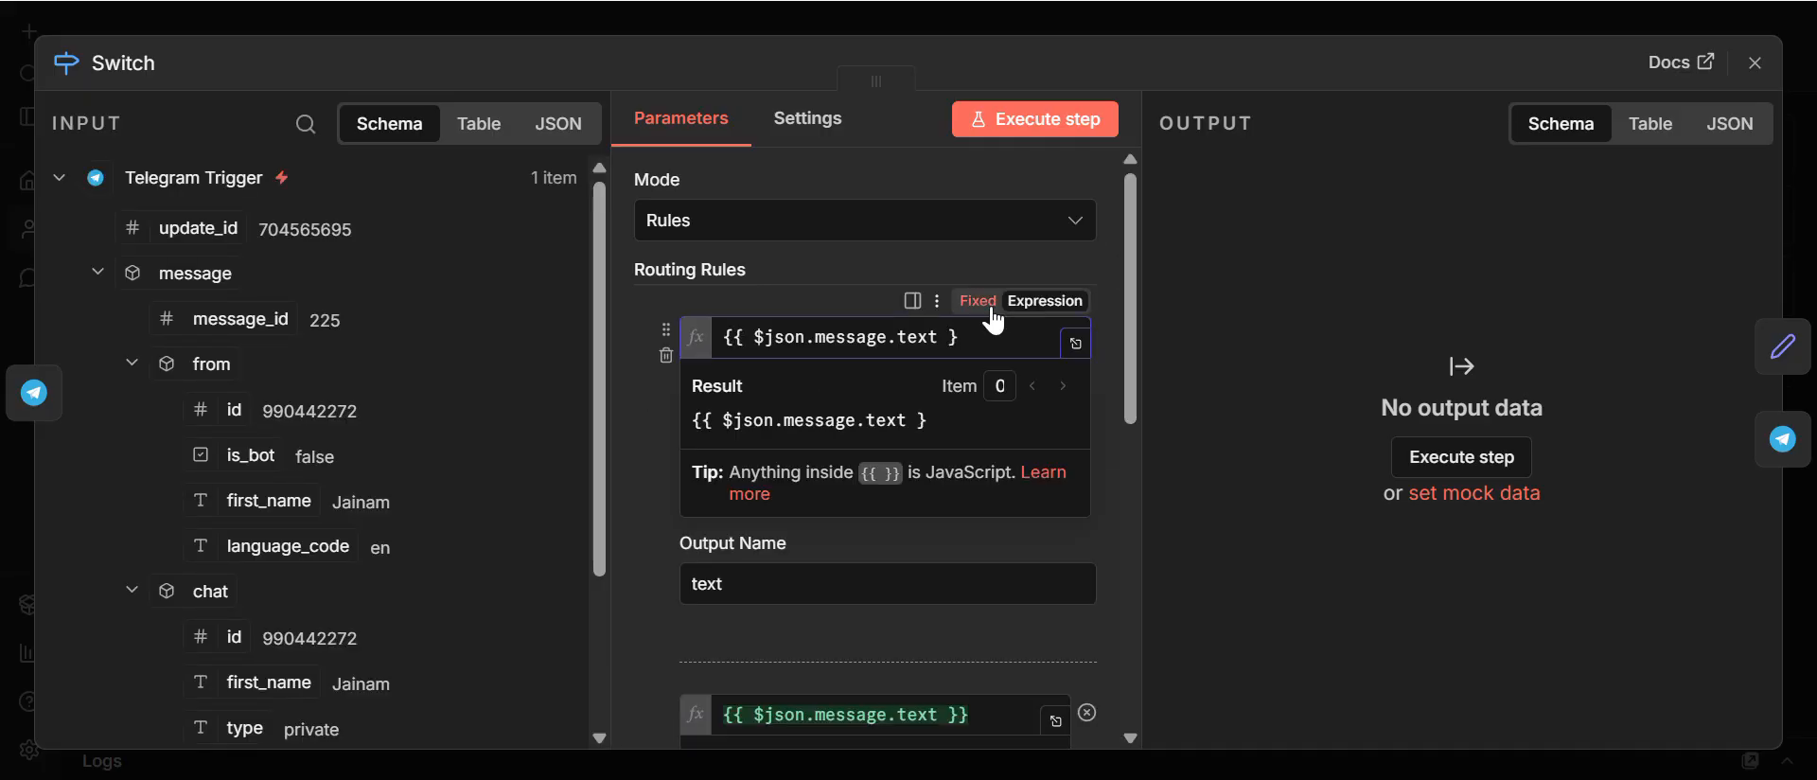
pyautogui.write('}')
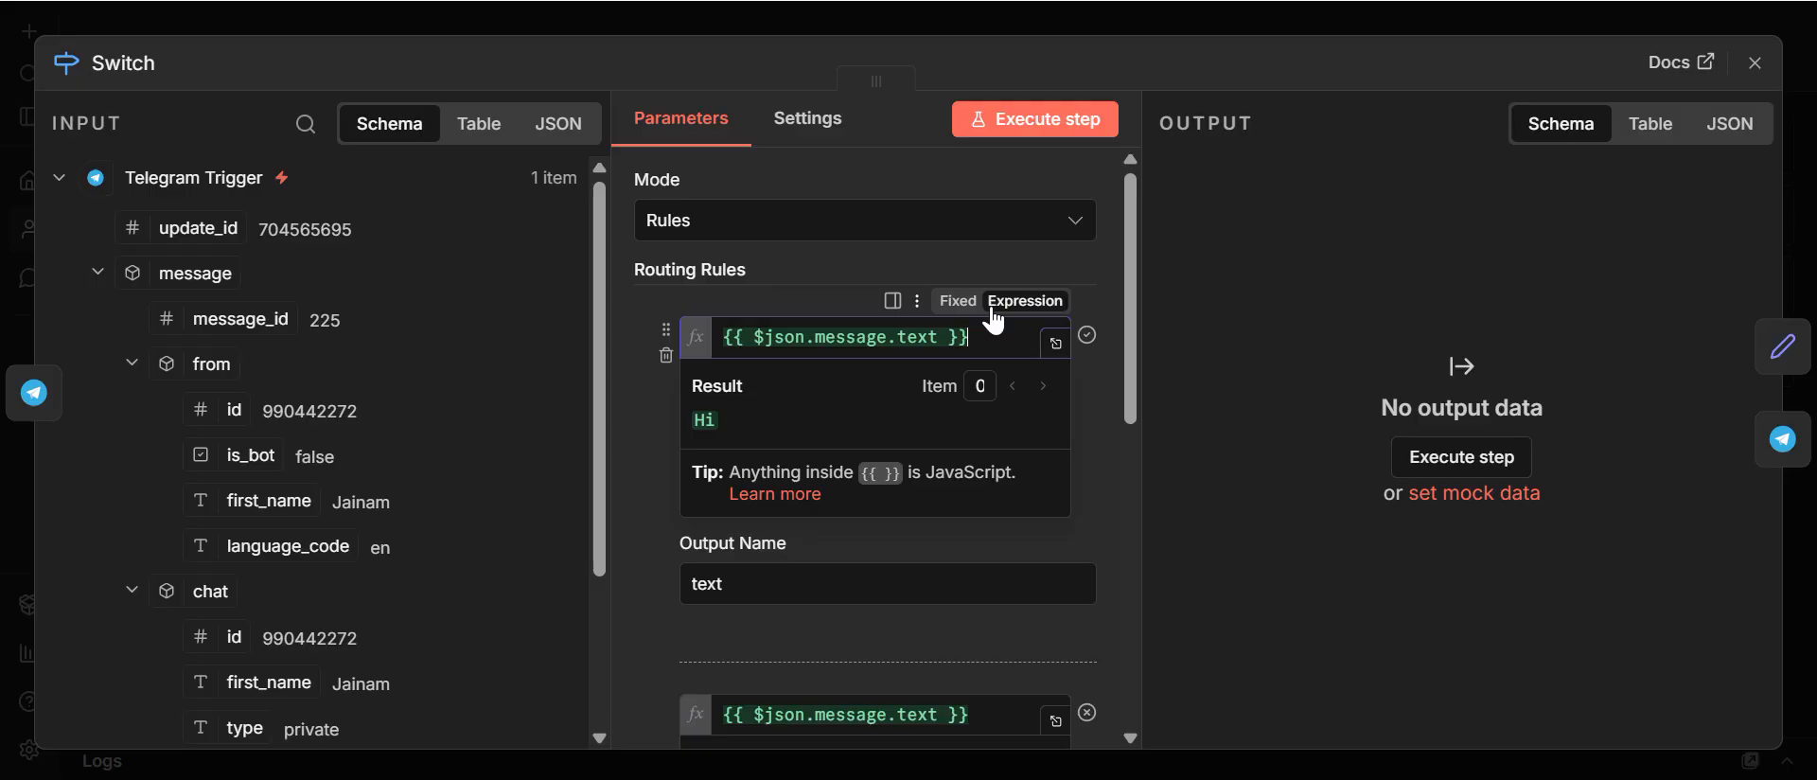
pyautogui.click(1752, 67)
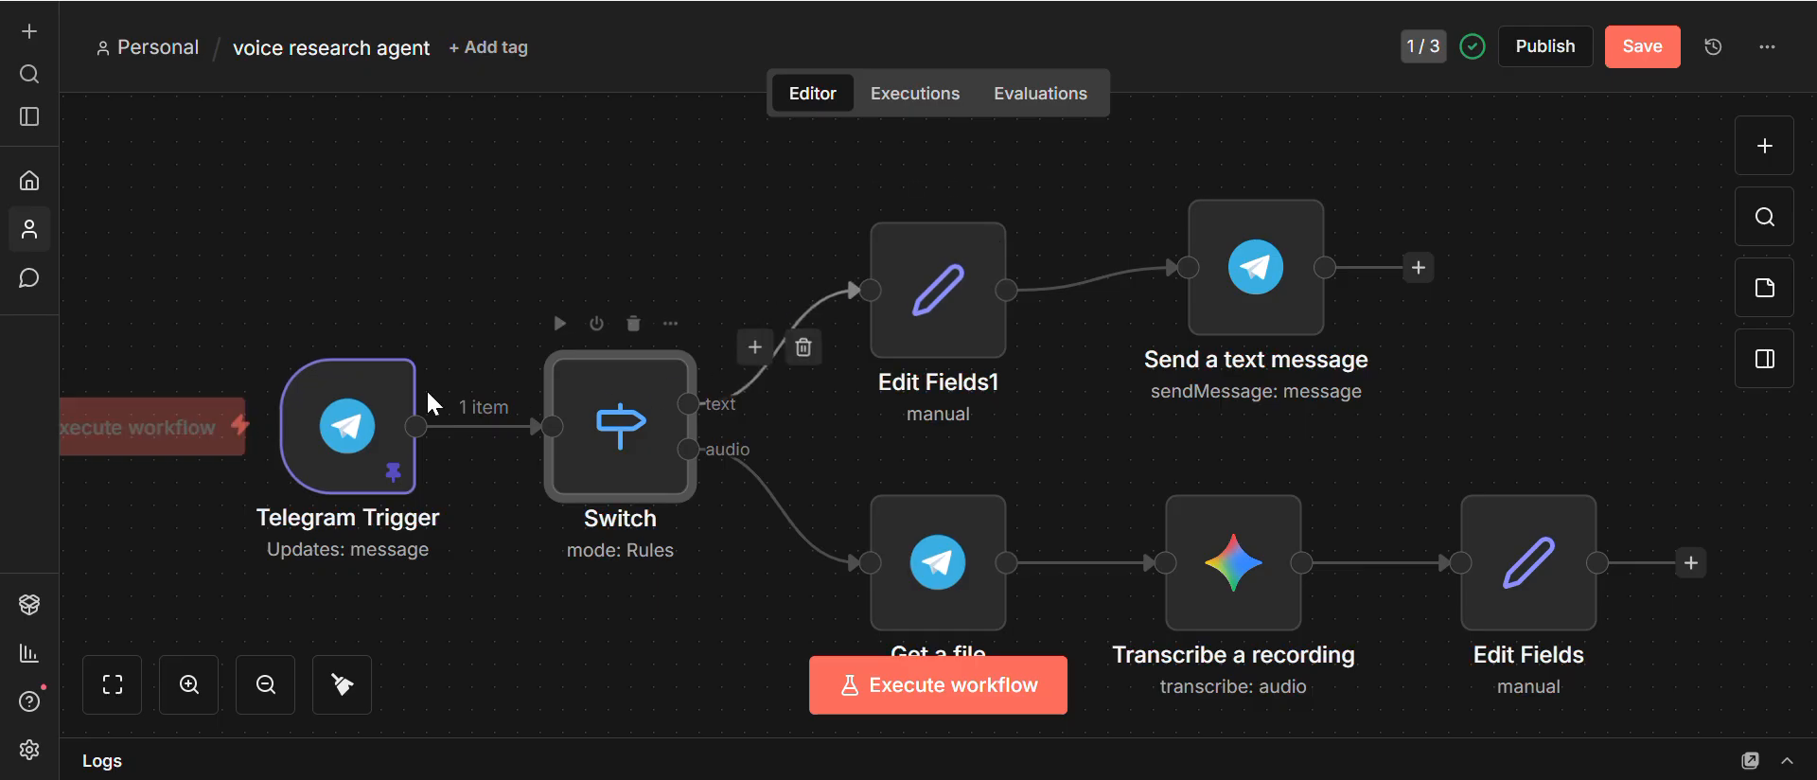
# Step: Execute the Switch node on its own and publish the voice research agent workflow with the suggested version name
pyautogui.click(559, 324)
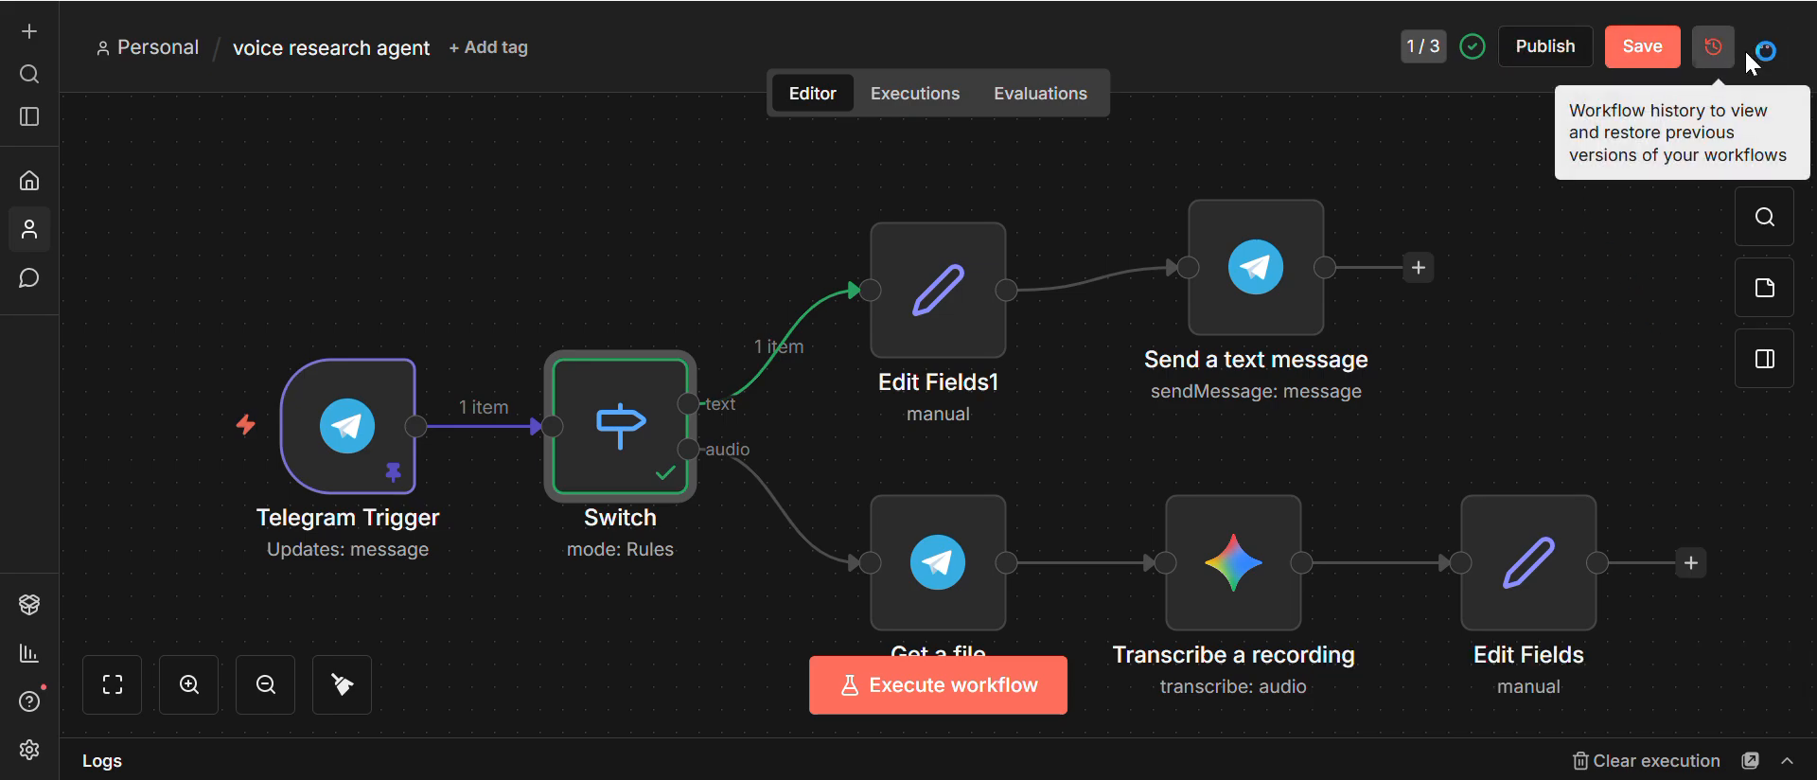
pyautogui.click(1552, 49)
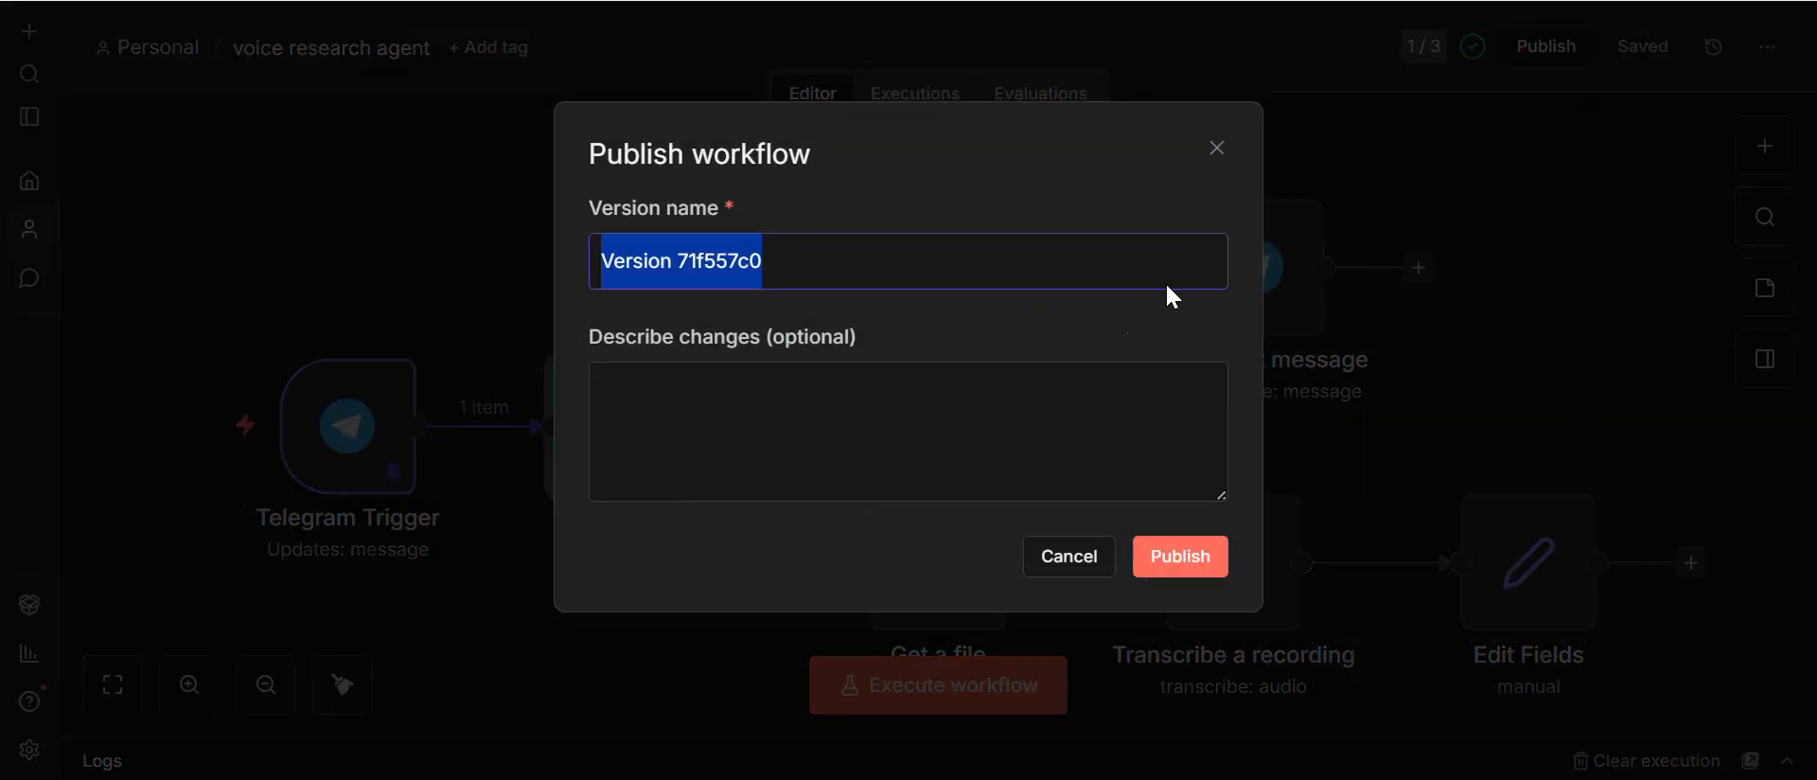
pyautogui.click(1164, 559)
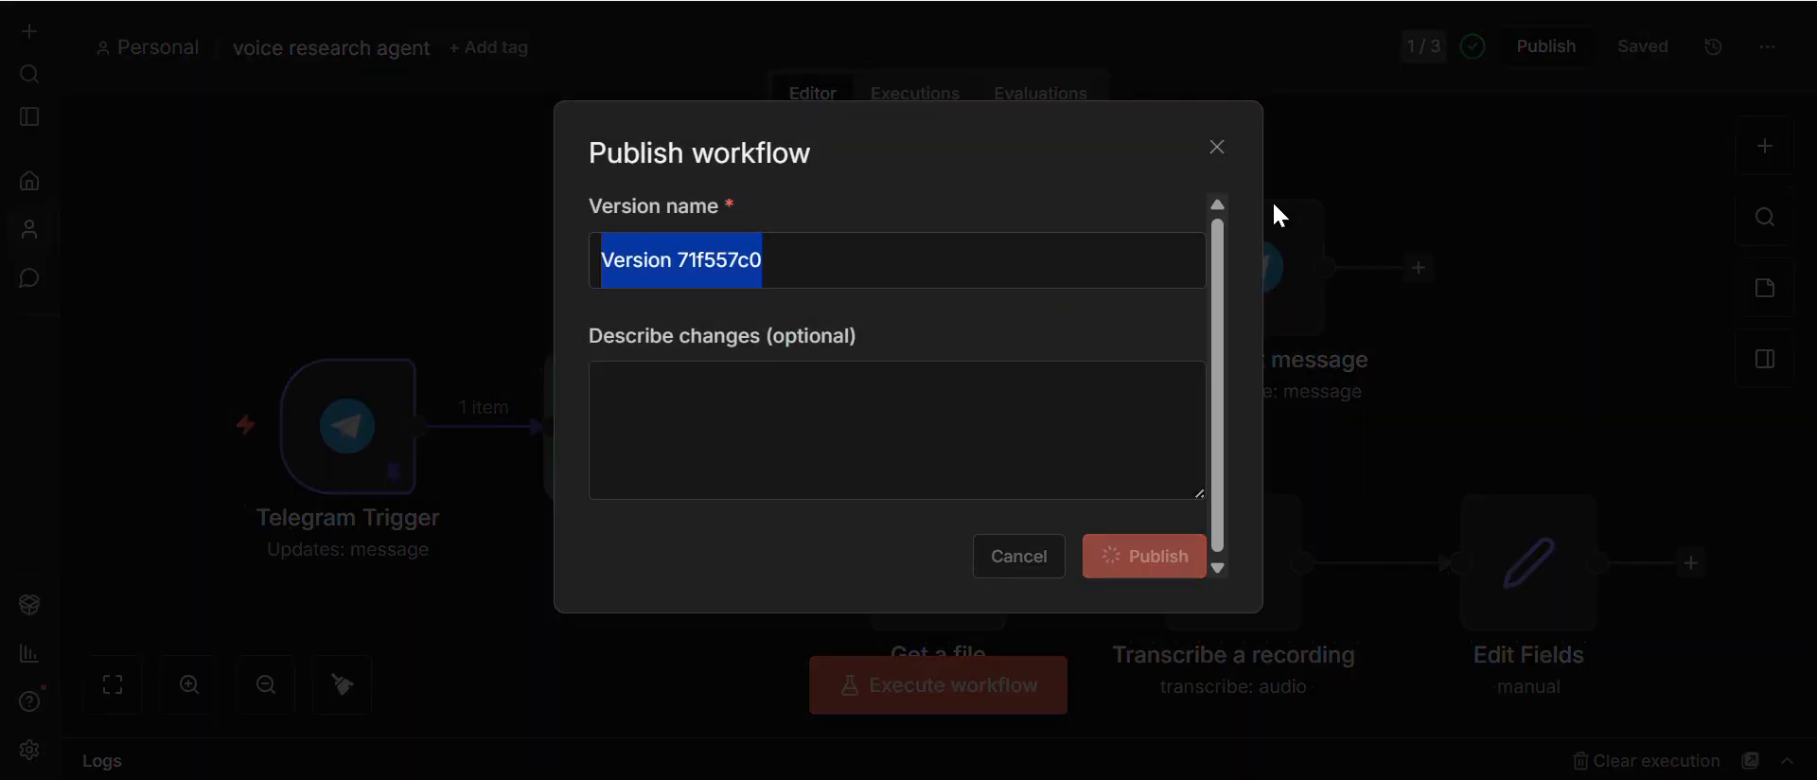
pyautogui.click(1216, 148)
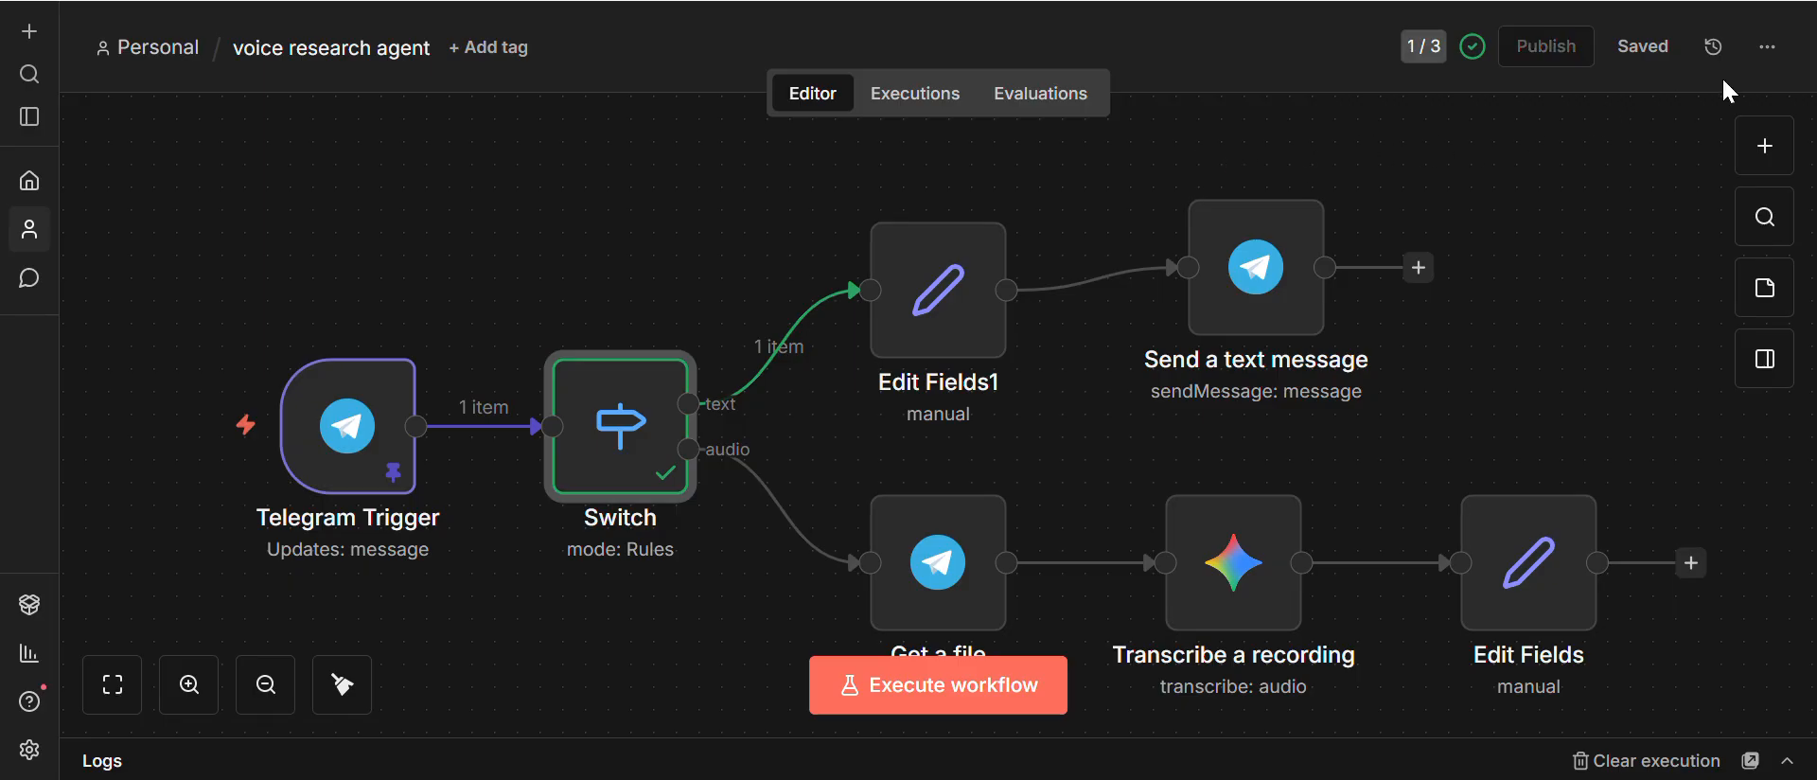
# Step: Set Error workflow 2 as the error workflow for voice research agent and save the workflow settings
pyautogui.click(1768, 47)
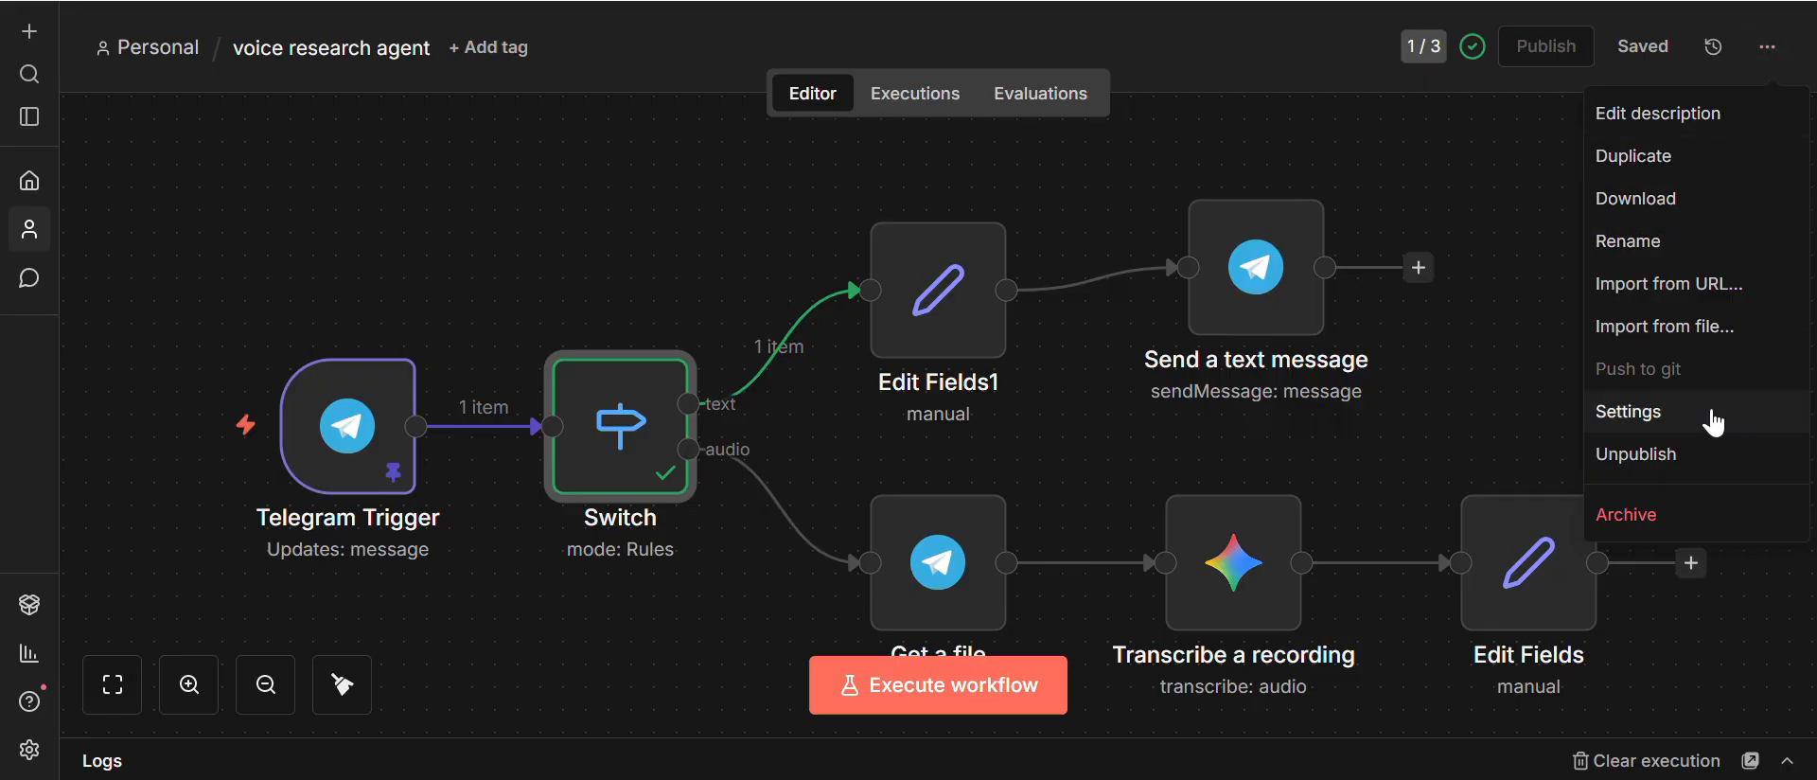
pyautogui.click(1665, 428)
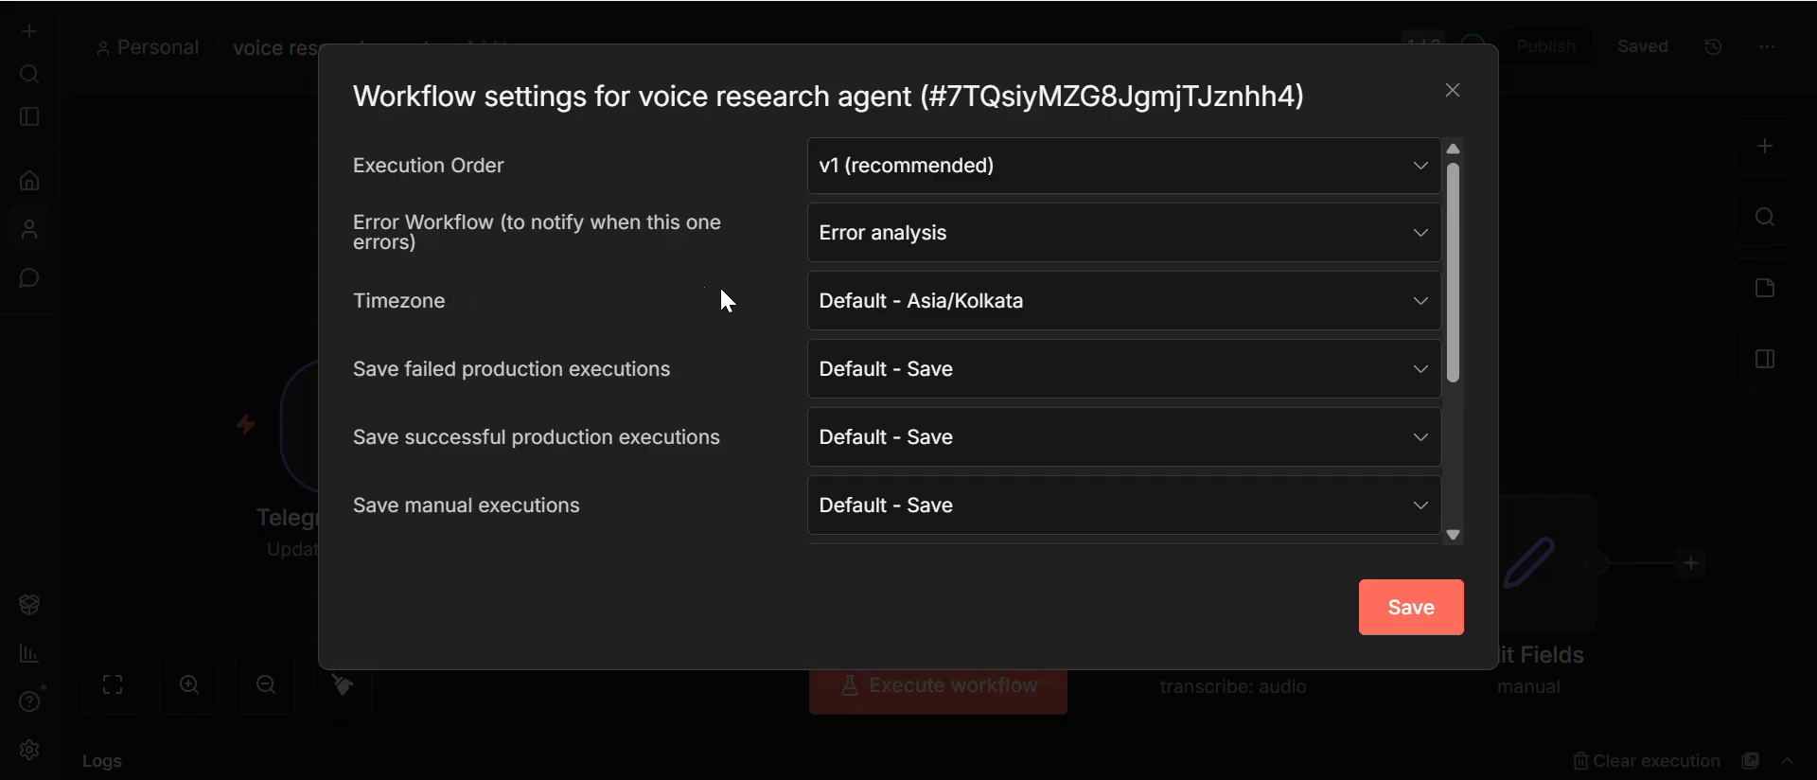
pyautogui.click(1022, 248)
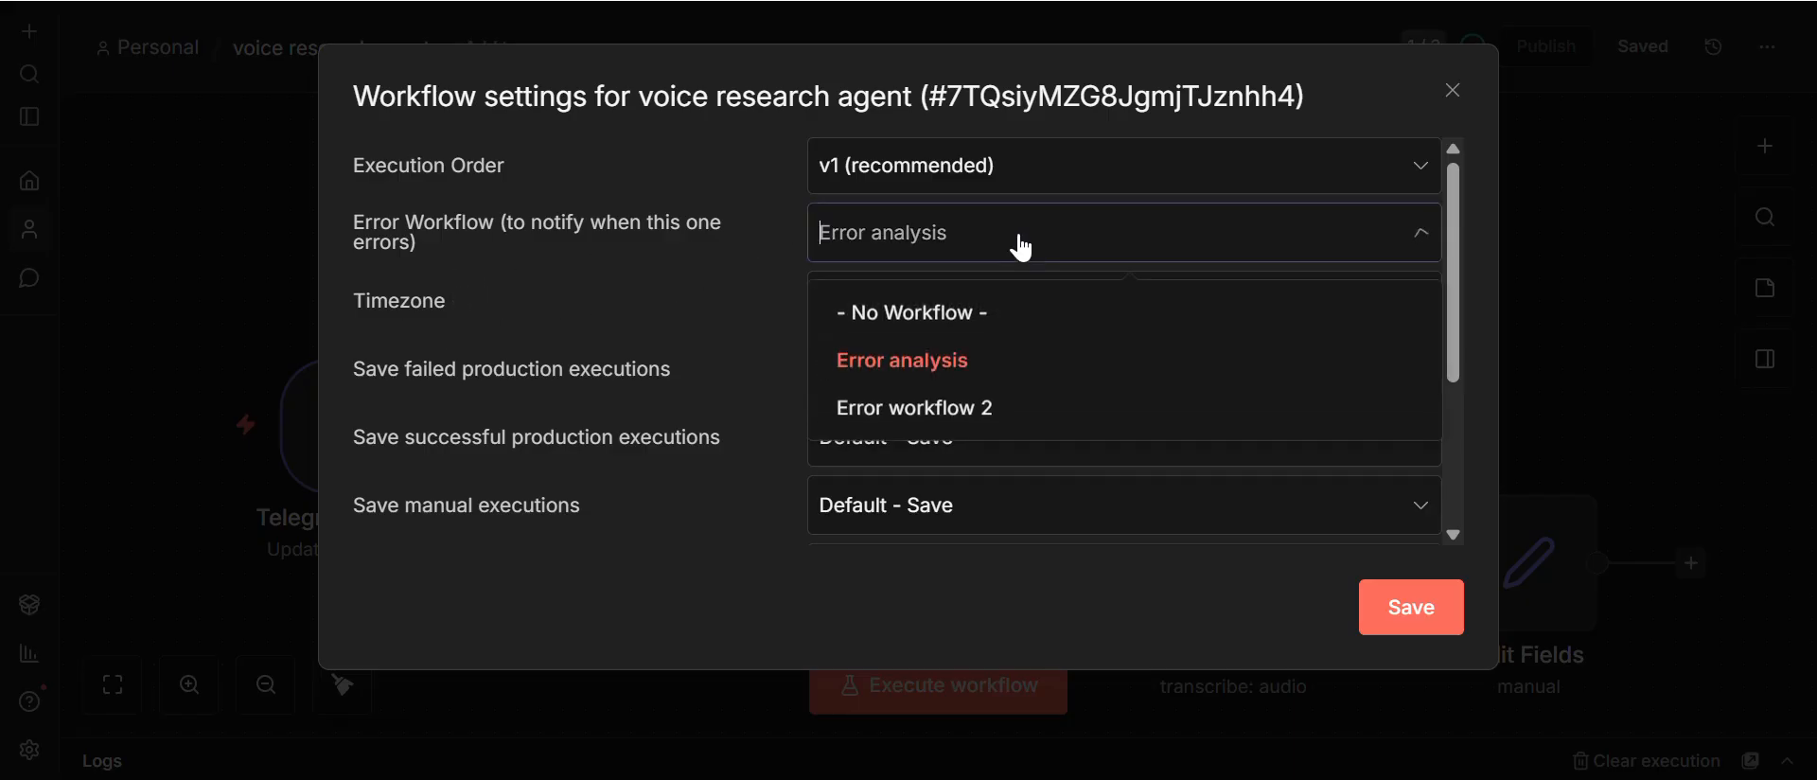
pyautogui.click(987, 407)
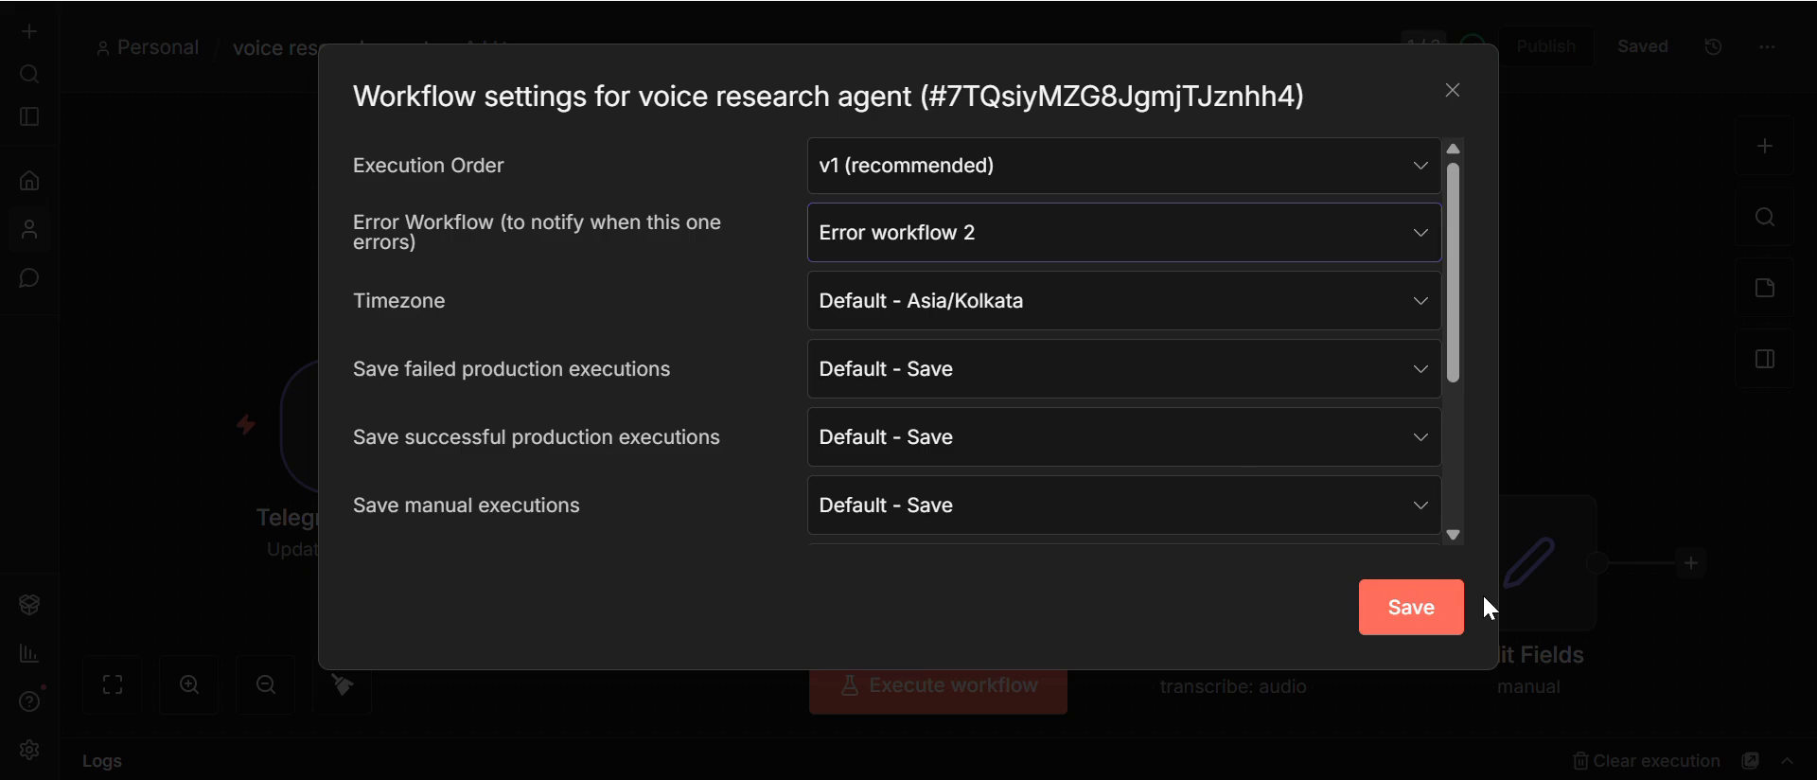
pyautogui.click(1421, 613)
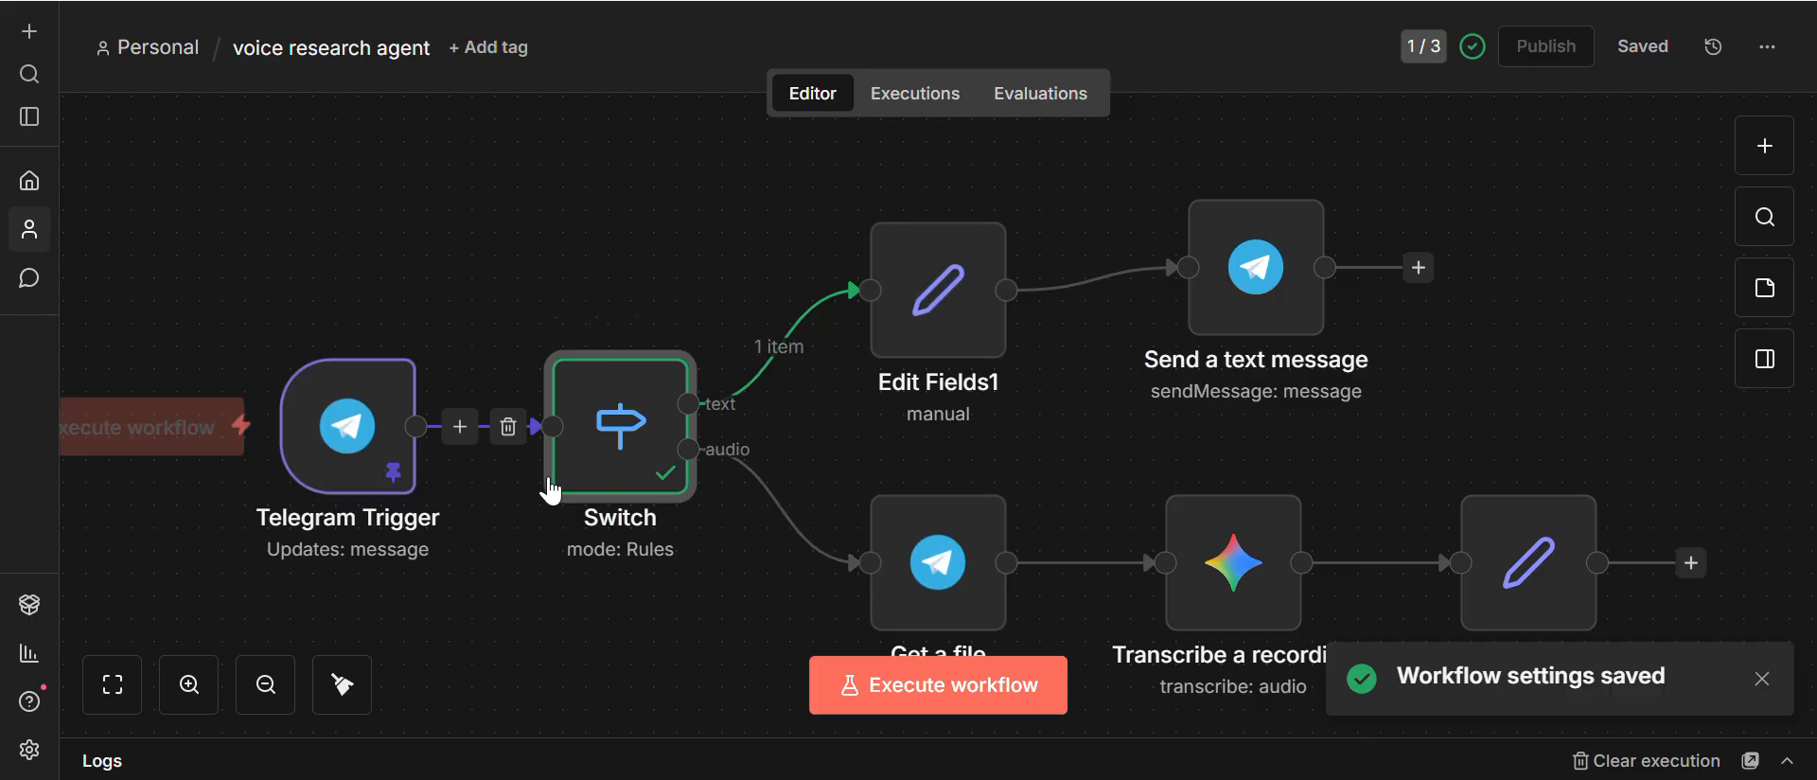
# Step: Unpin the Telegram Trigger node's data, save the workflow by requesting publication, and dismiss the publishing dialog
pyautogui.moveTo(366, 383)
pyautogui.click(397, 324)
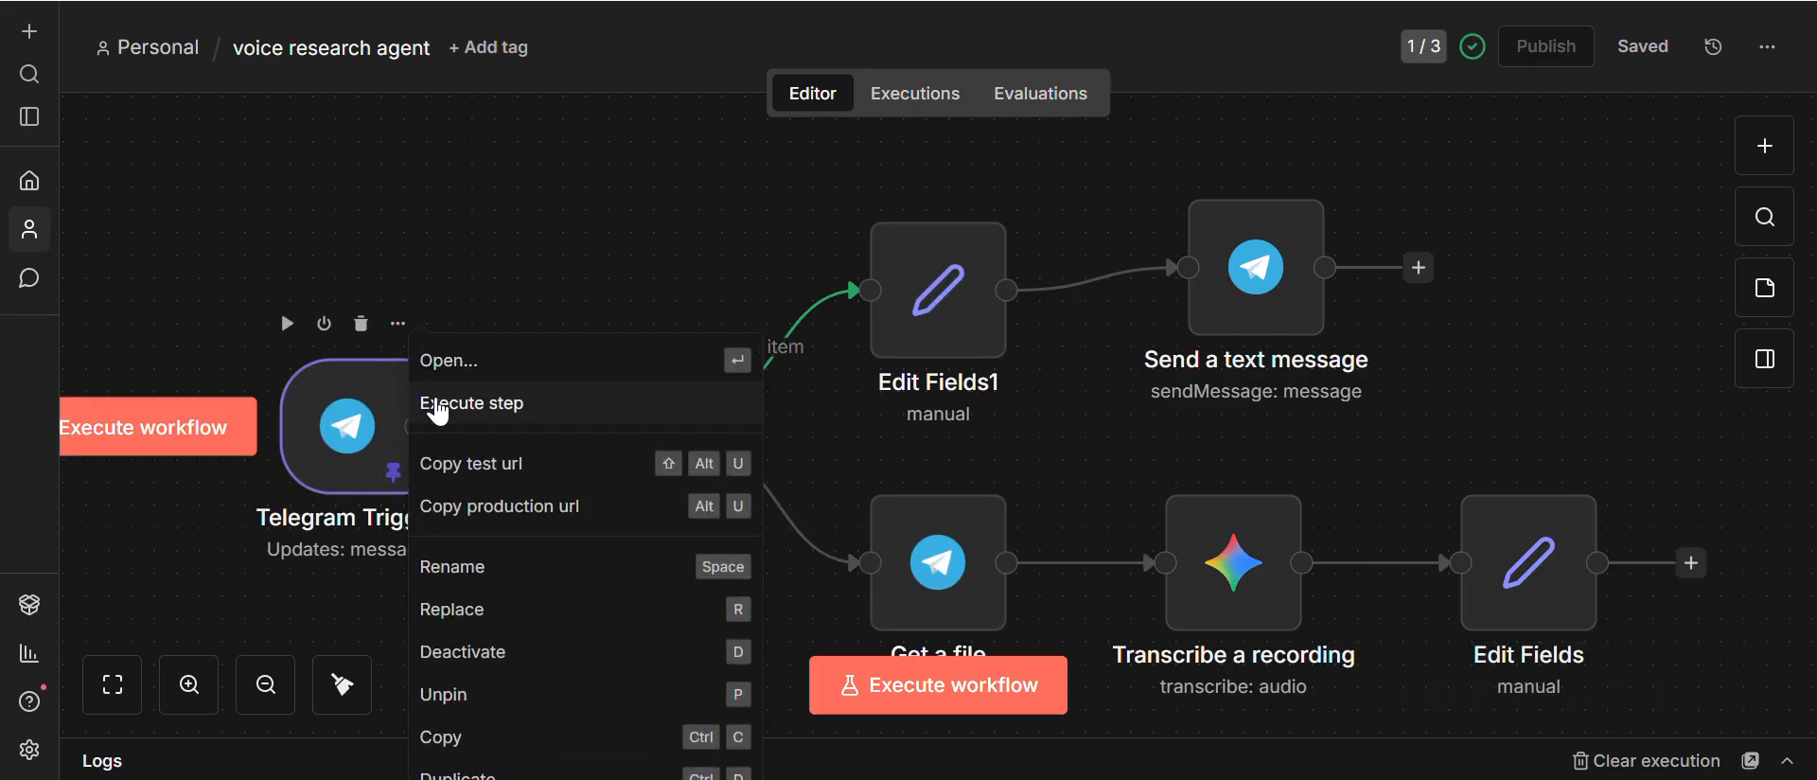
pyautogui.click(487, 695)
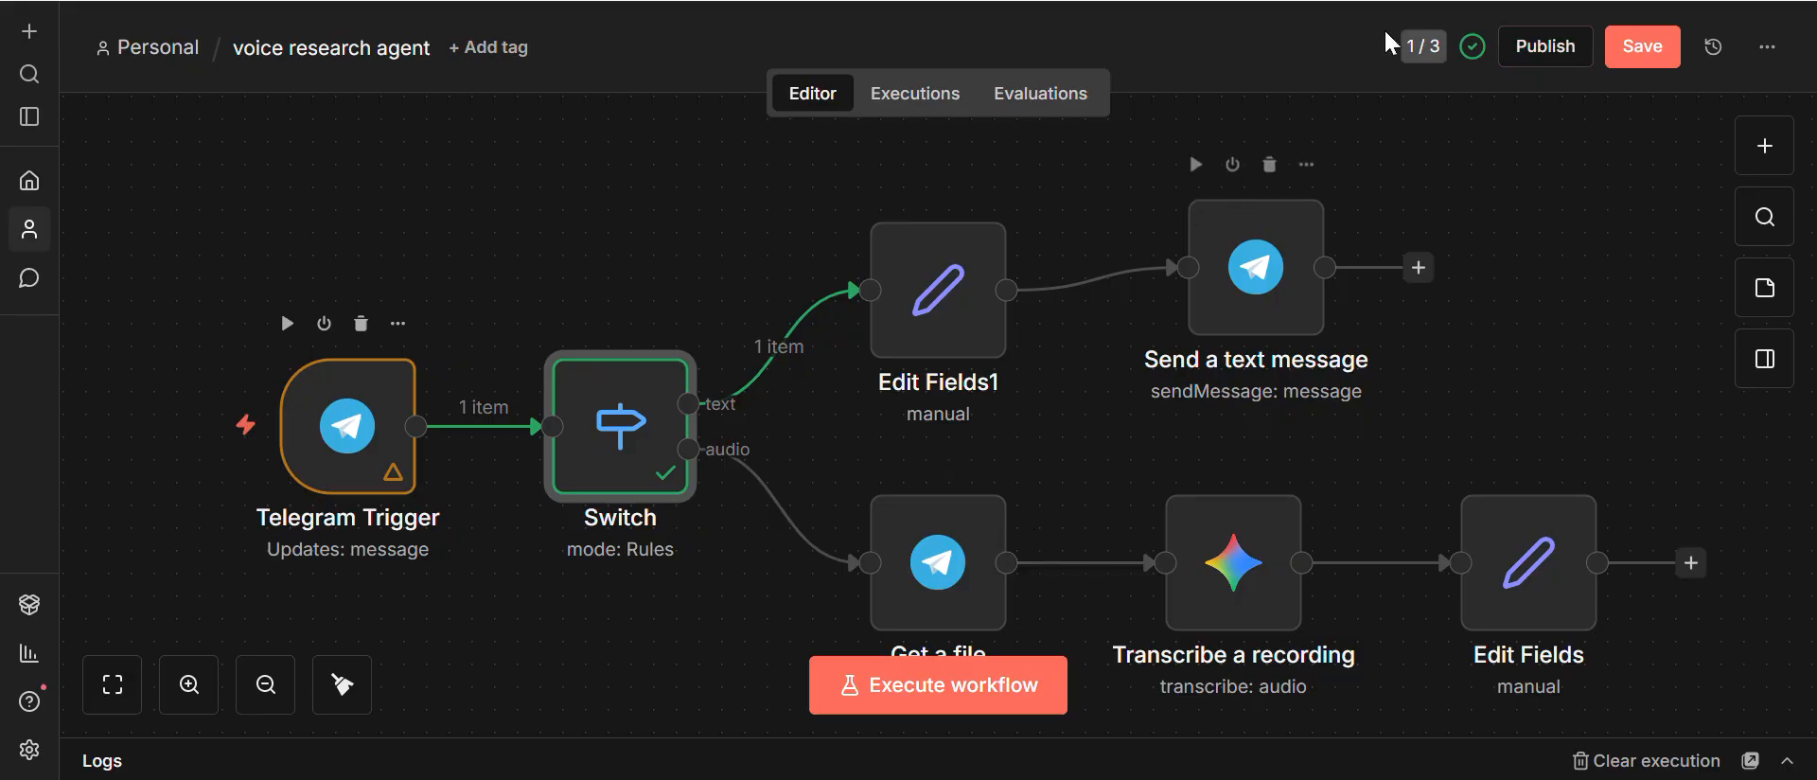
pyautogui.click(1538, 49)
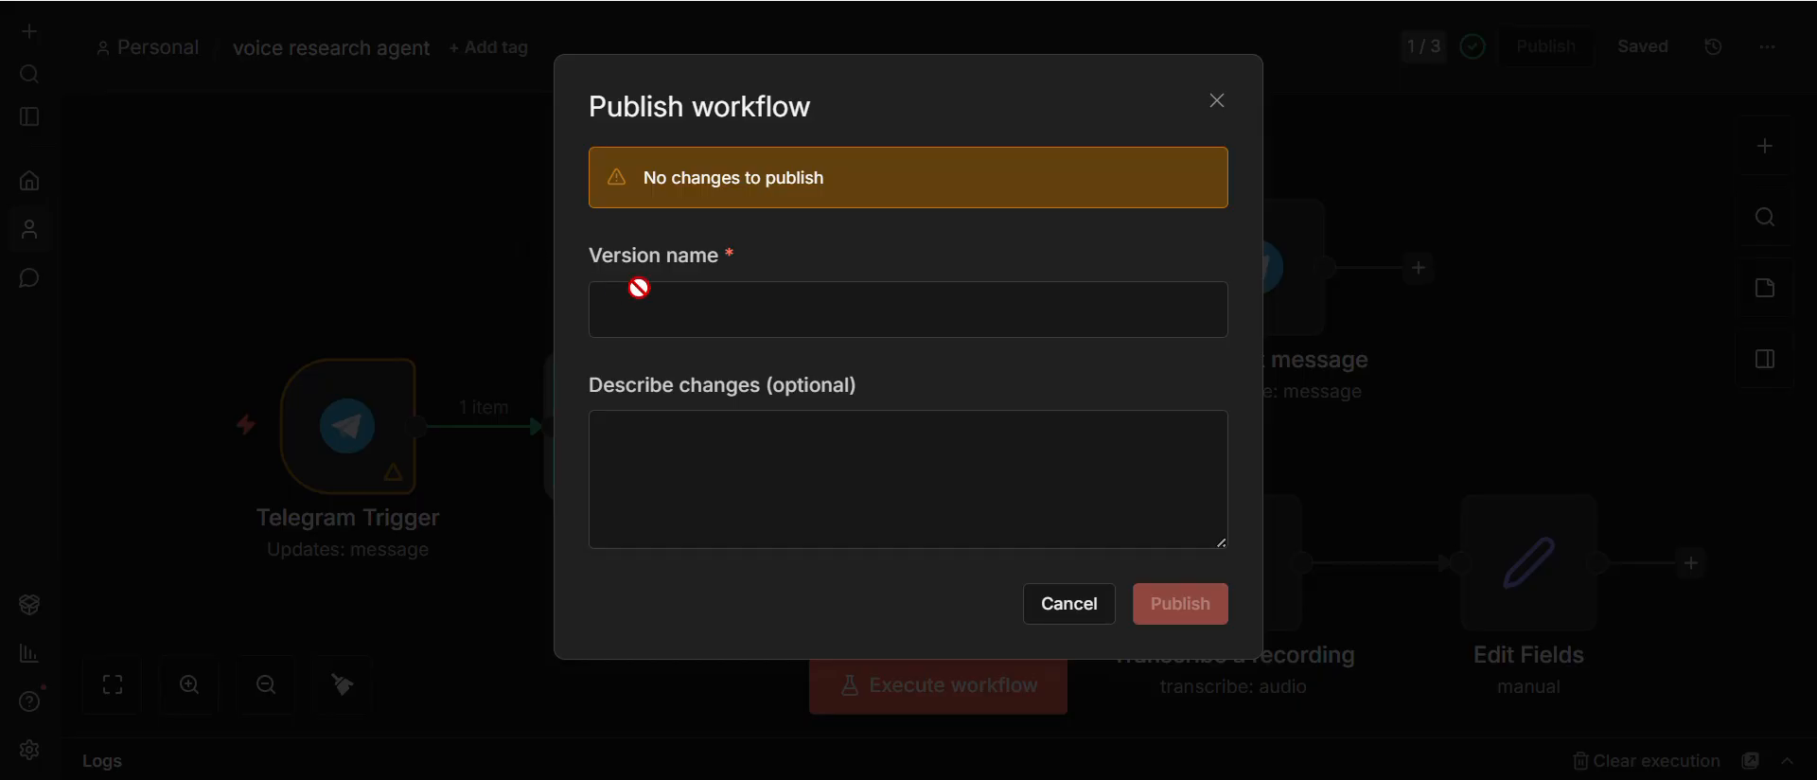
pyautogui.click(1215, 102)
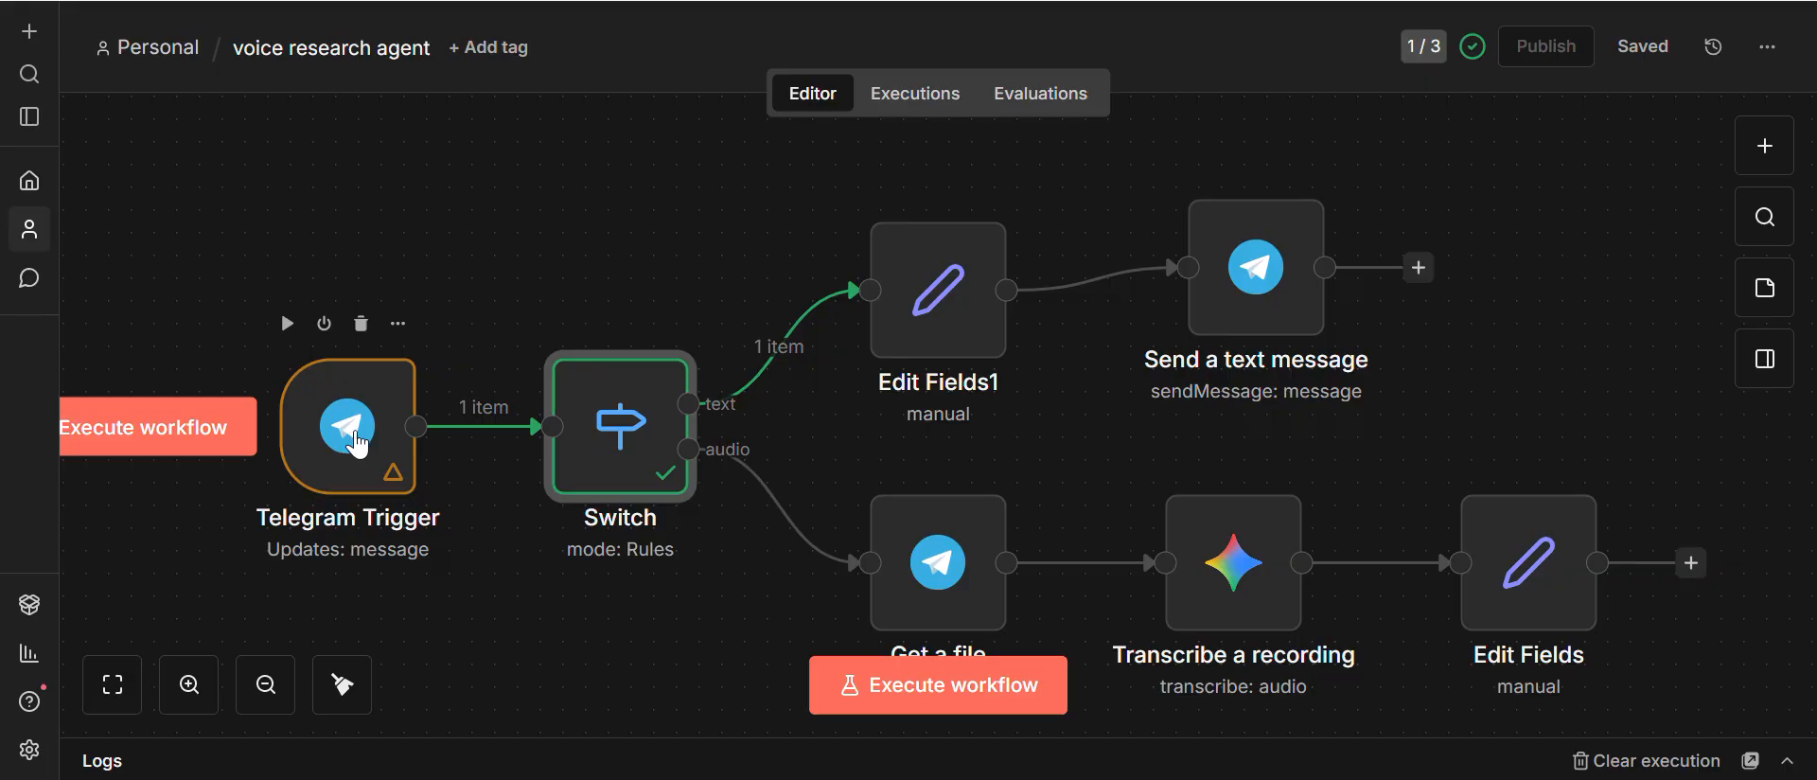
# Step: Switch to Telegram, send the message "hi" to uniBot, check its reply, and return to the n8n workflow
pyautogui.hotkey('alt', 'Tab')
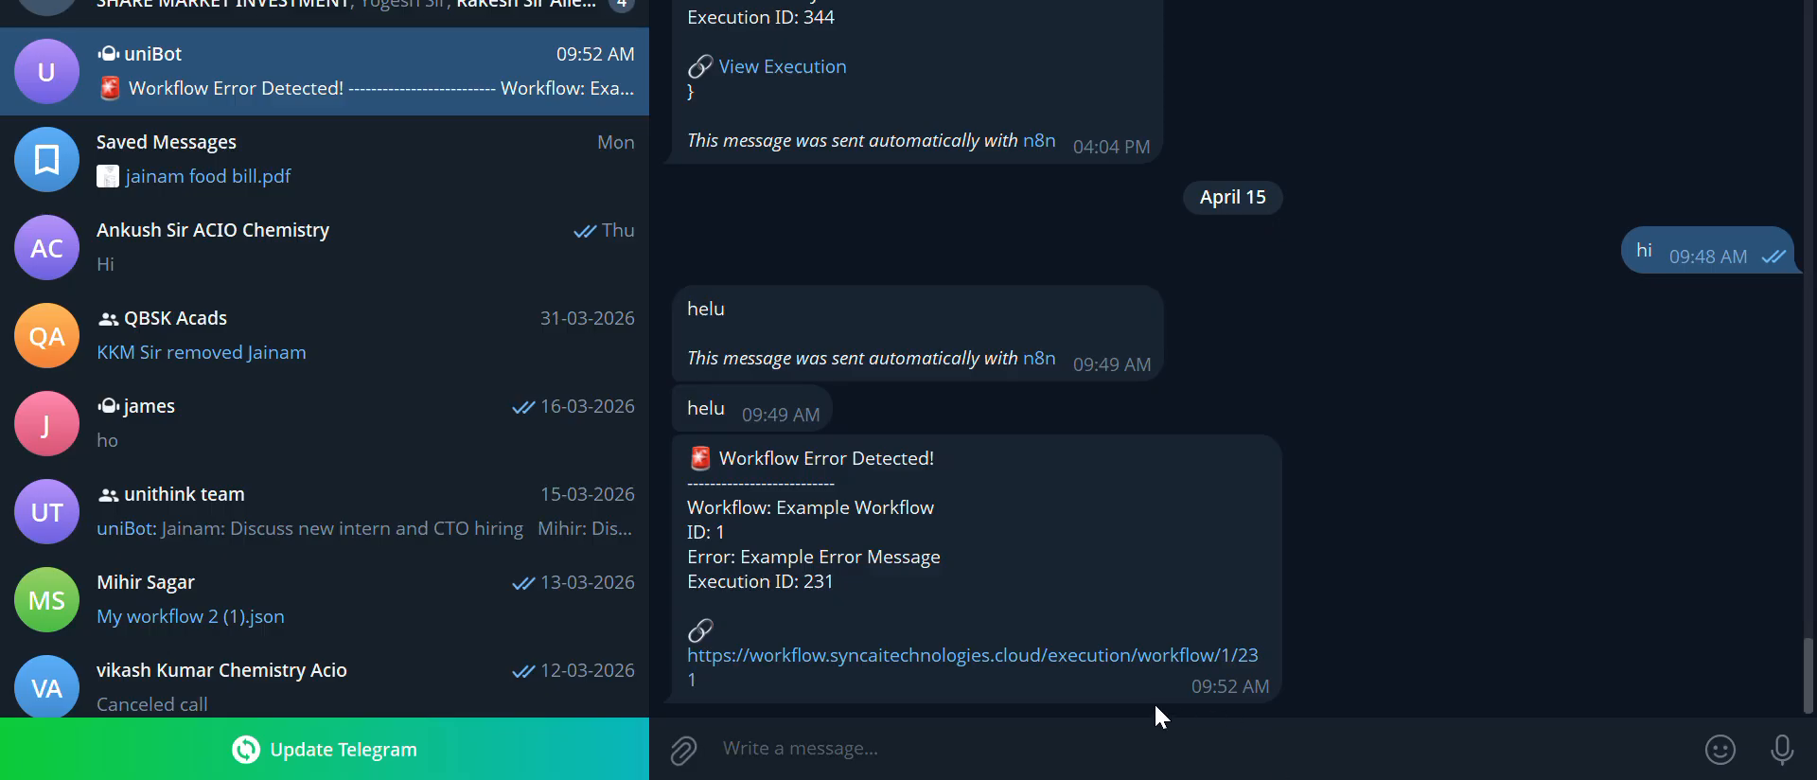
pyautogui.write('hi')
pyautogui.press('Return')
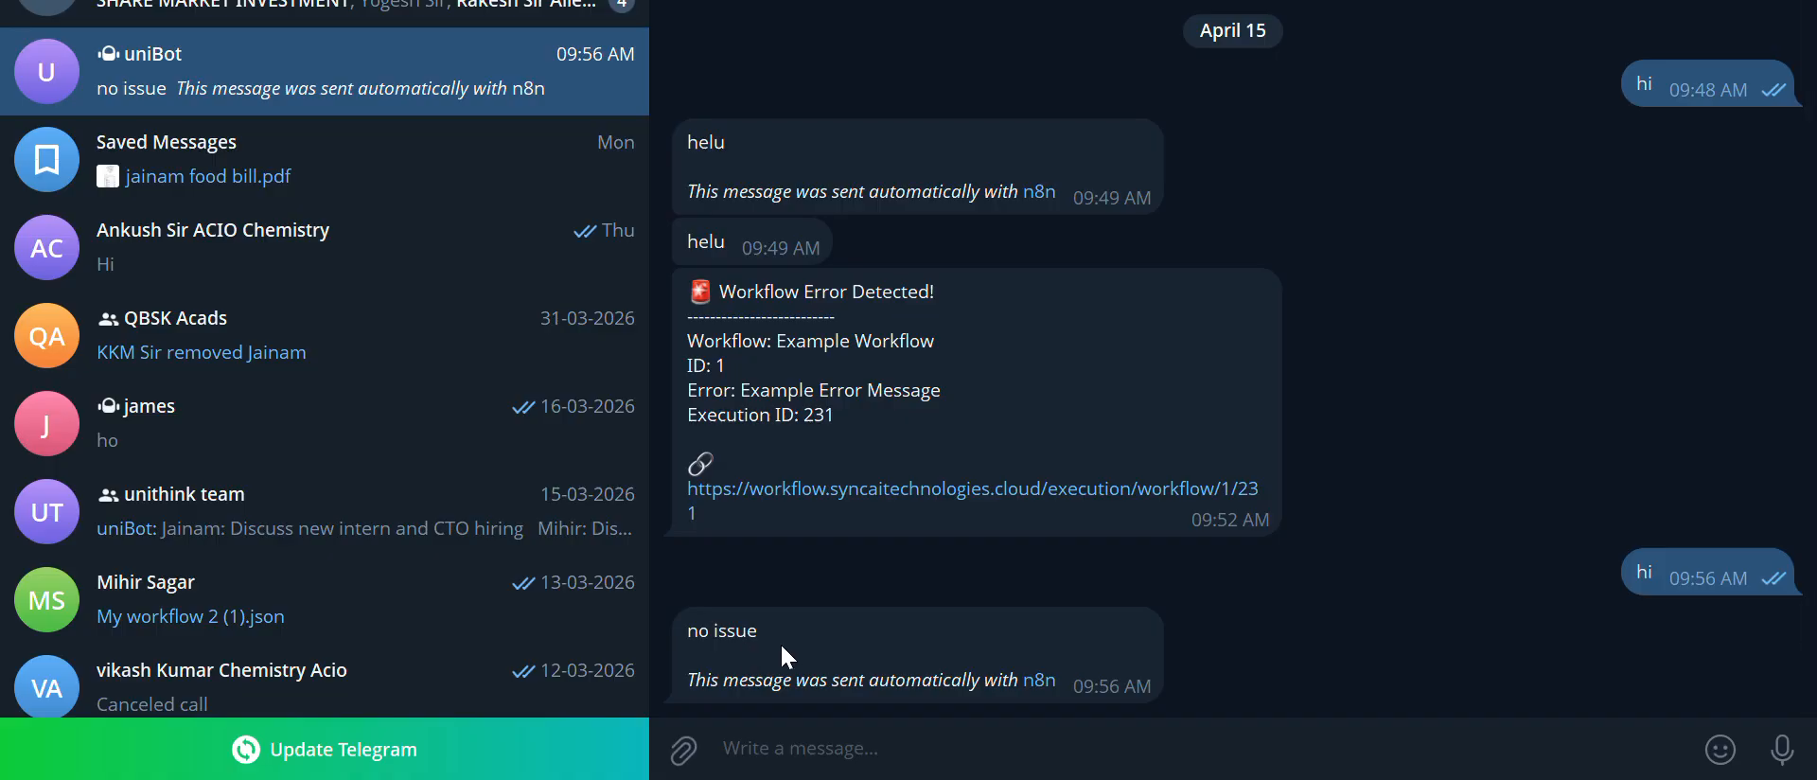
pyautogui.hotkey('alt', 'Tab')
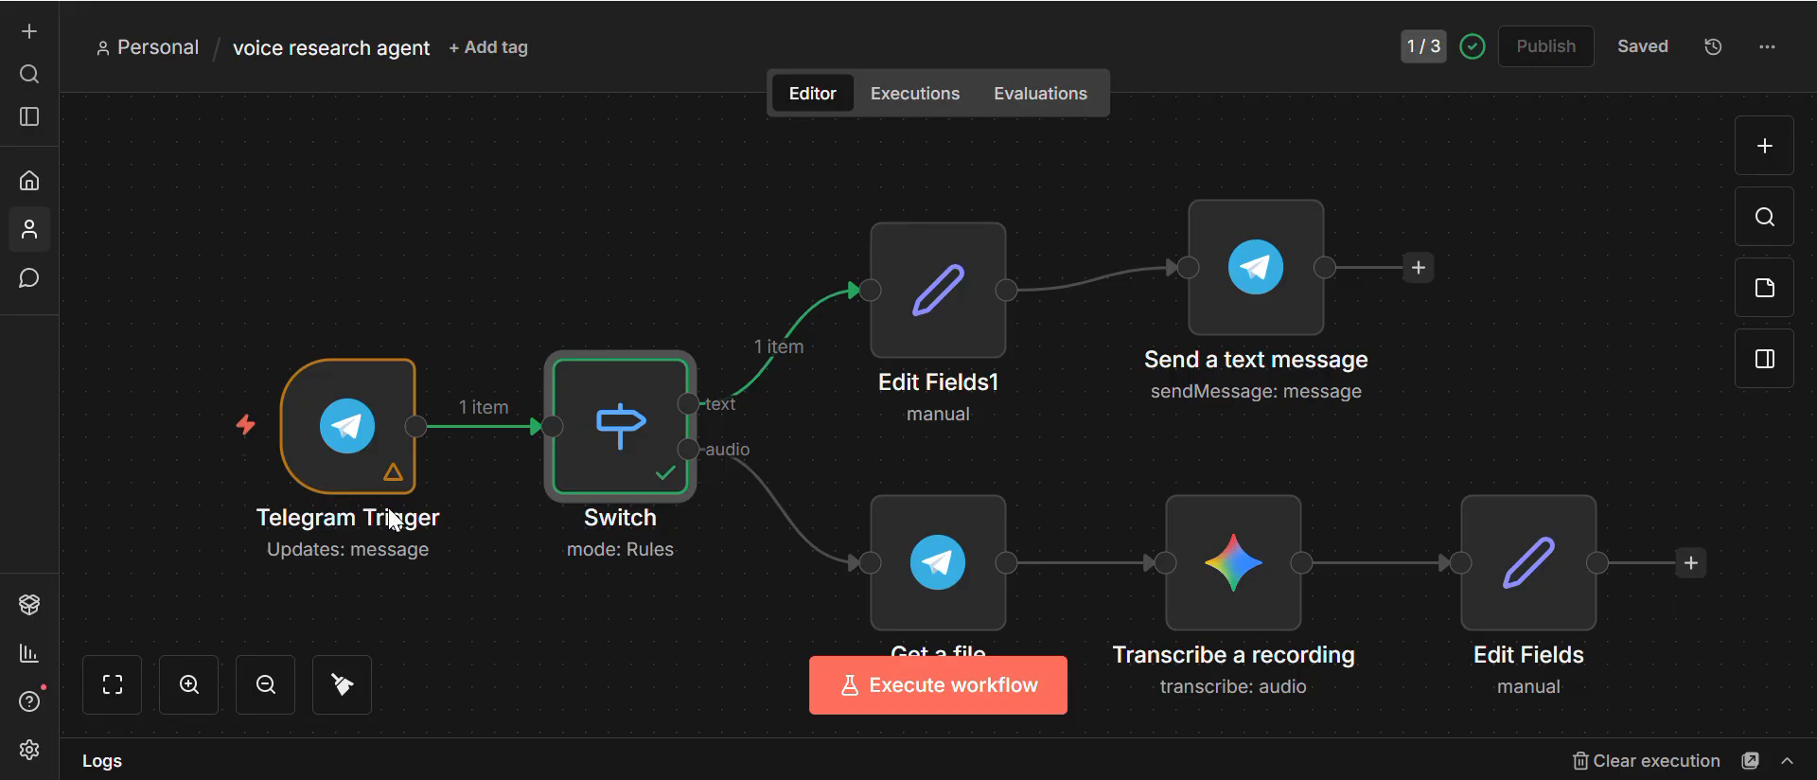
# Step: Move the Edit Fields1 node level with the Send a text message node and review the message node's parameters
pyautogui.moveTo(319, 460)
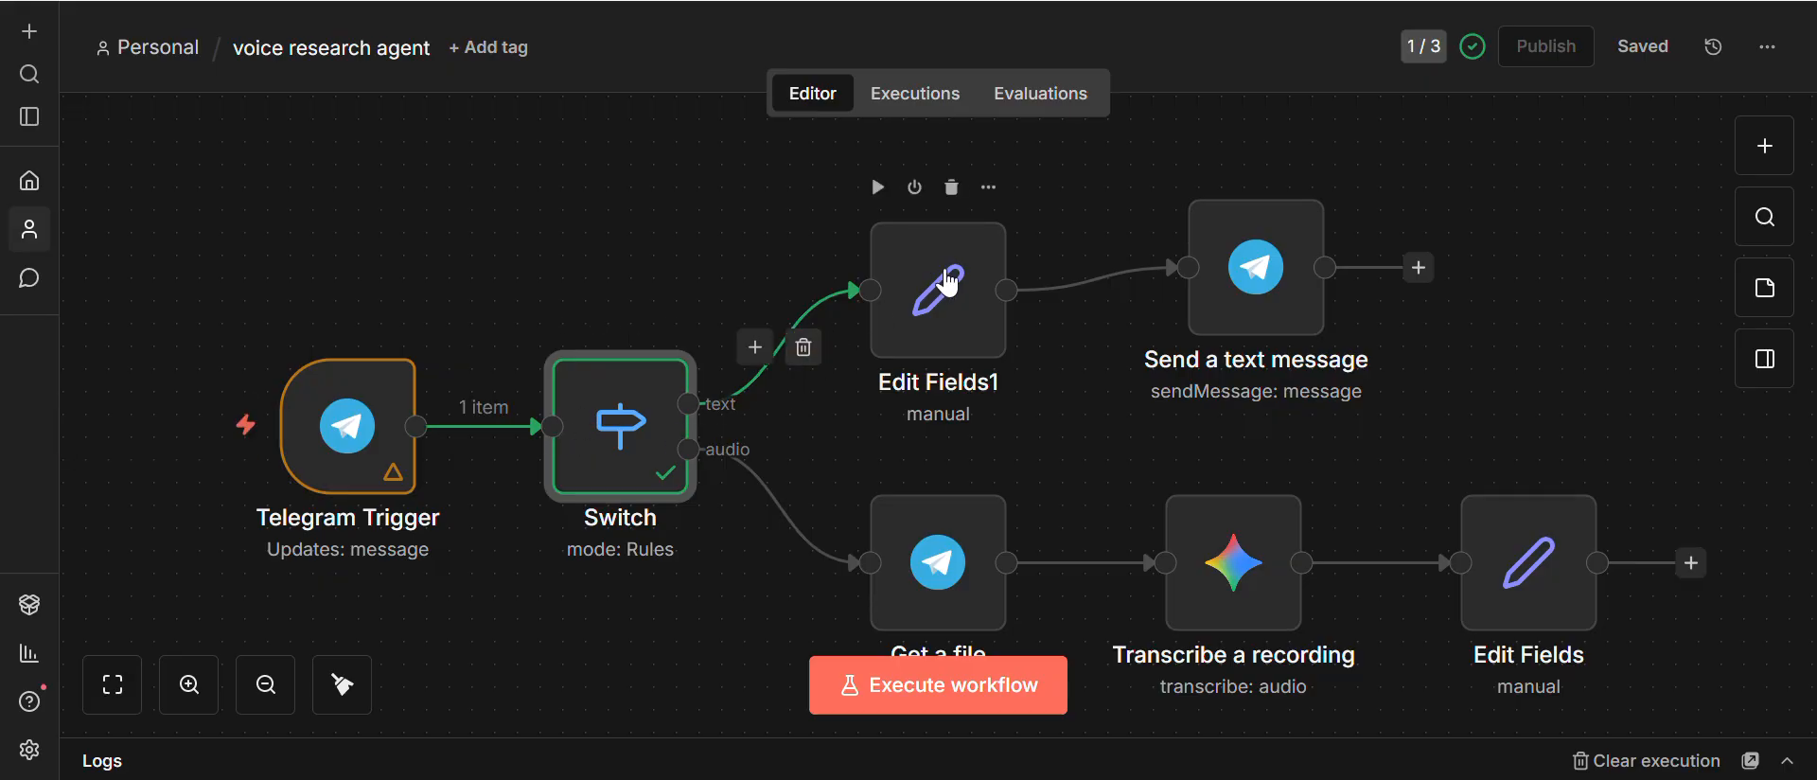
pyautogui.moveTo(956, 289); pyautogui.dragTo(956, 266)
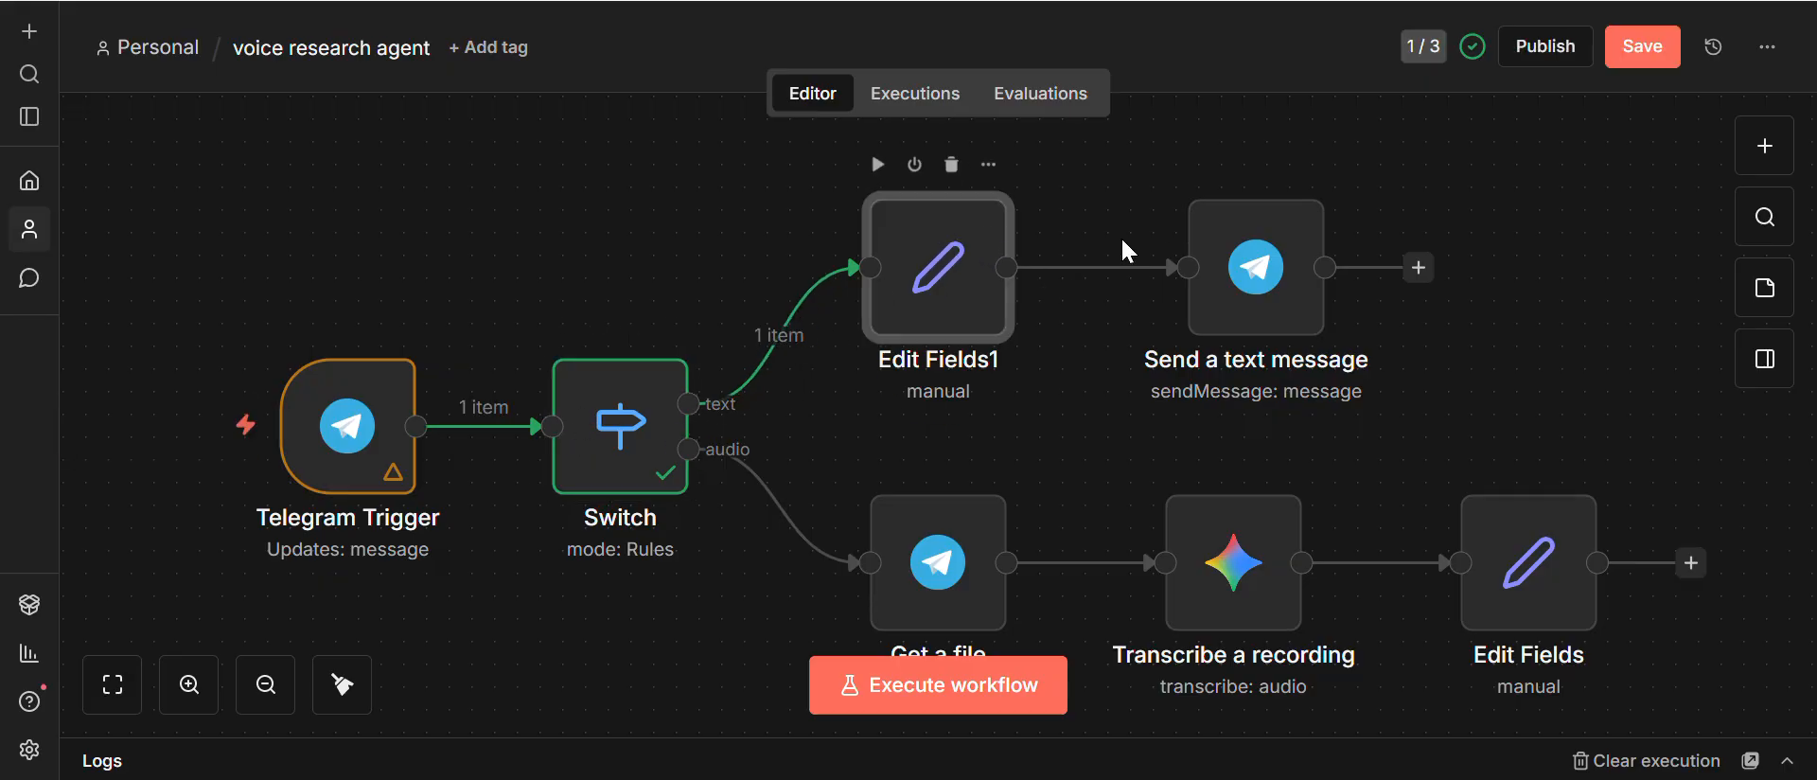
pyautogui.click(1239, 257)
pyautogui.doubleClick(1239, 257)
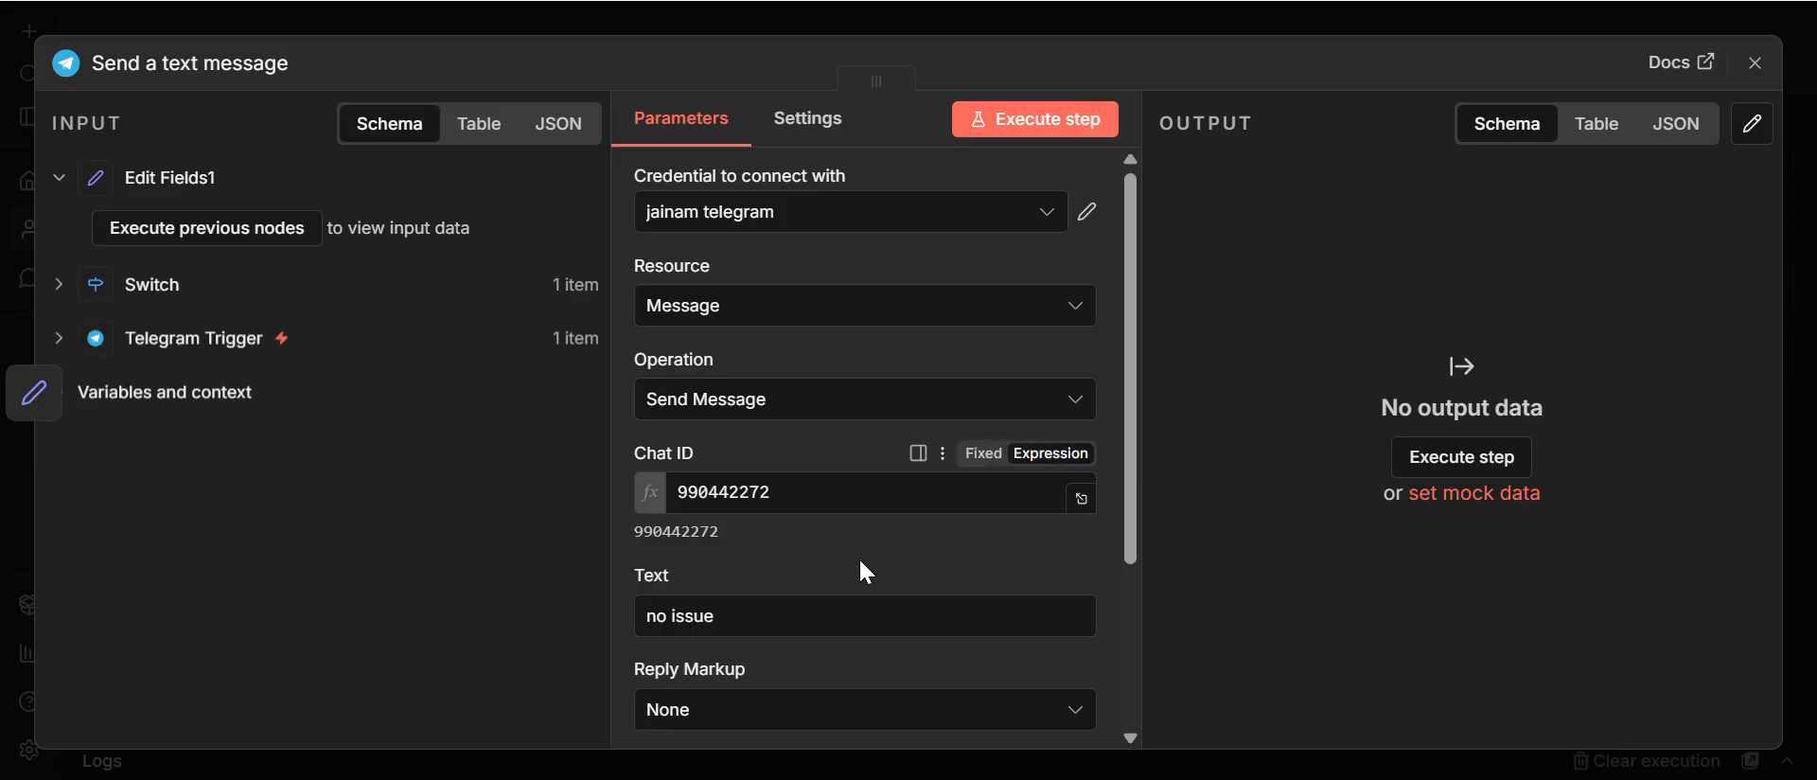
pyautogui.scroll(-4, 859, 555)
pyautogui.moveTo(743, 366); pyautogui.dragTo(629, 366)
pyautogui.click(826, 280)
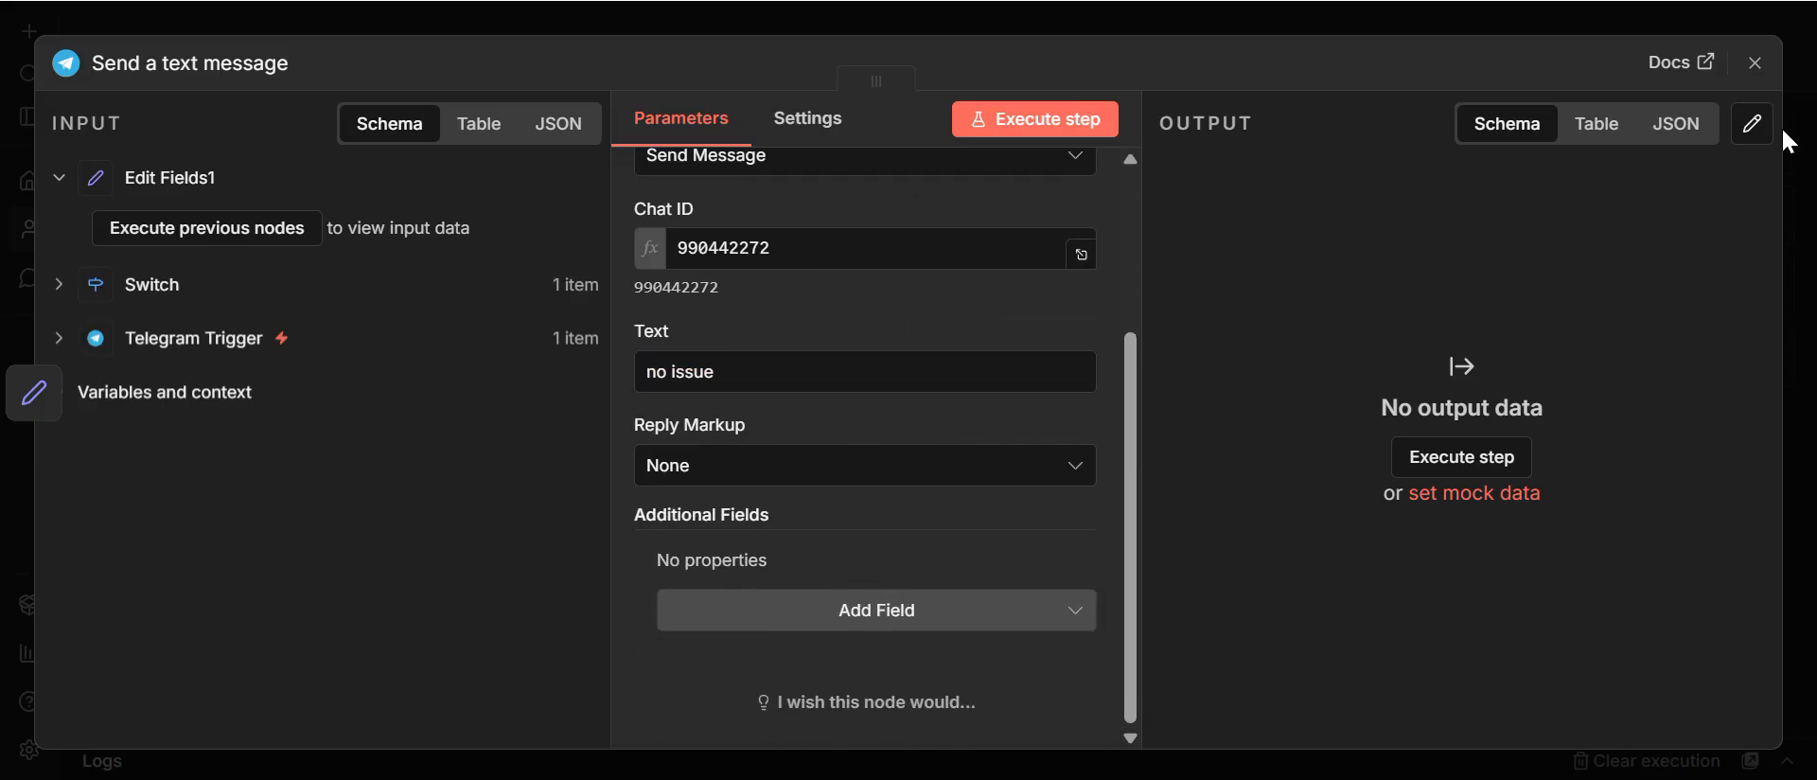
pyautogui.click(1753, 63)
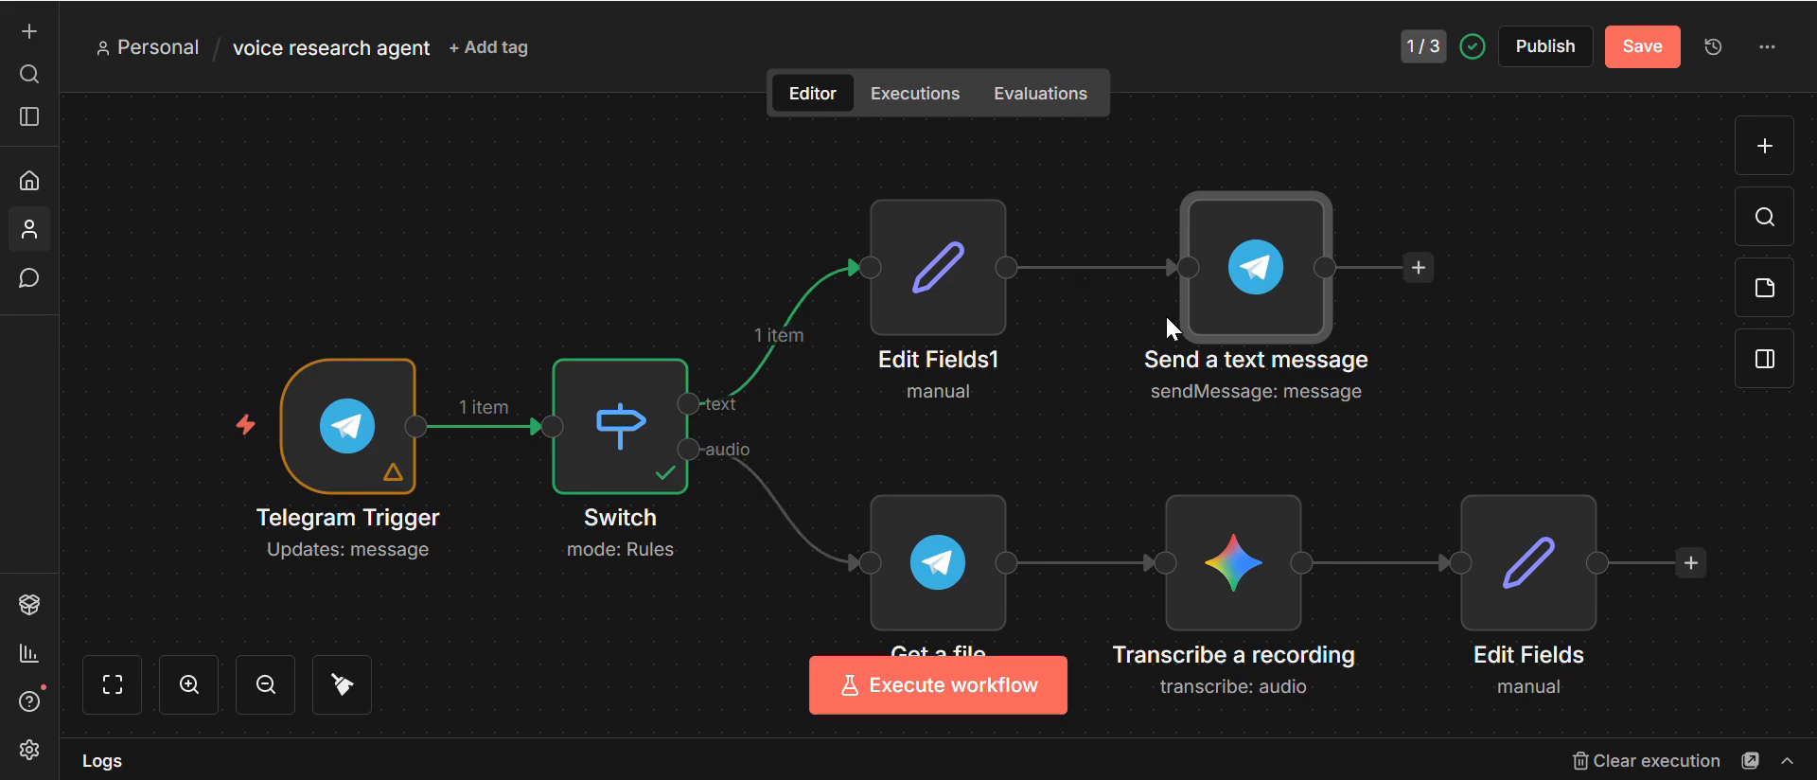
# Step: Switch to Telegram, send the test message "nowenoen" to uniBot, and return to the n8n workflow
pyautogui.hotkey('alt', 'Tab')
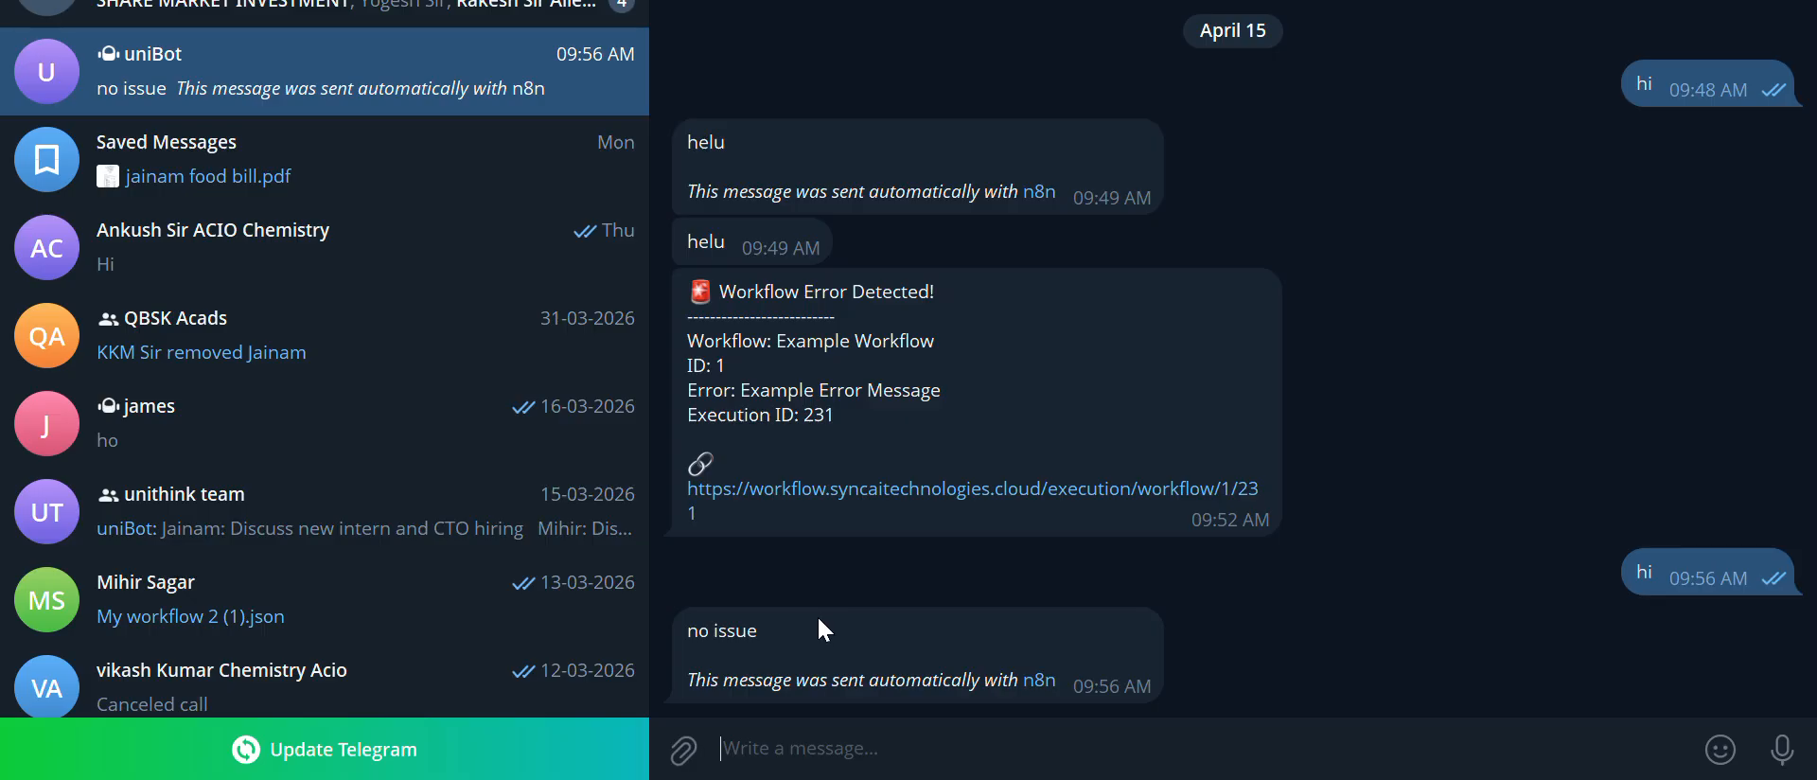
pyautogui.doubleClick(1123, 509)
pyautogui.write('nowen')
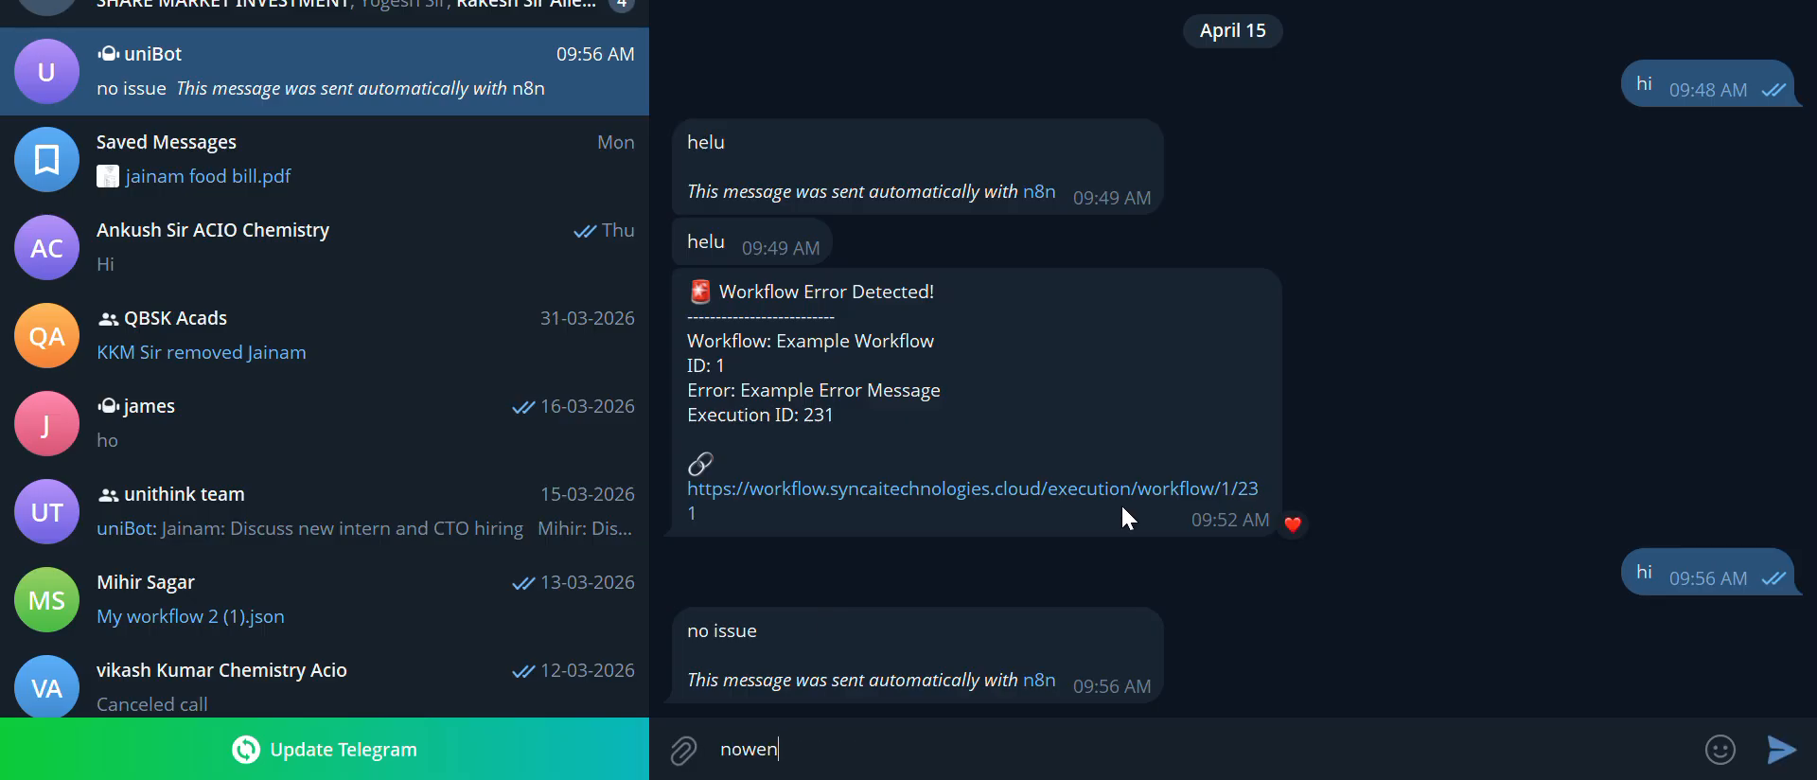
pyautogui.write('oen')
pyautogui.press('Return')
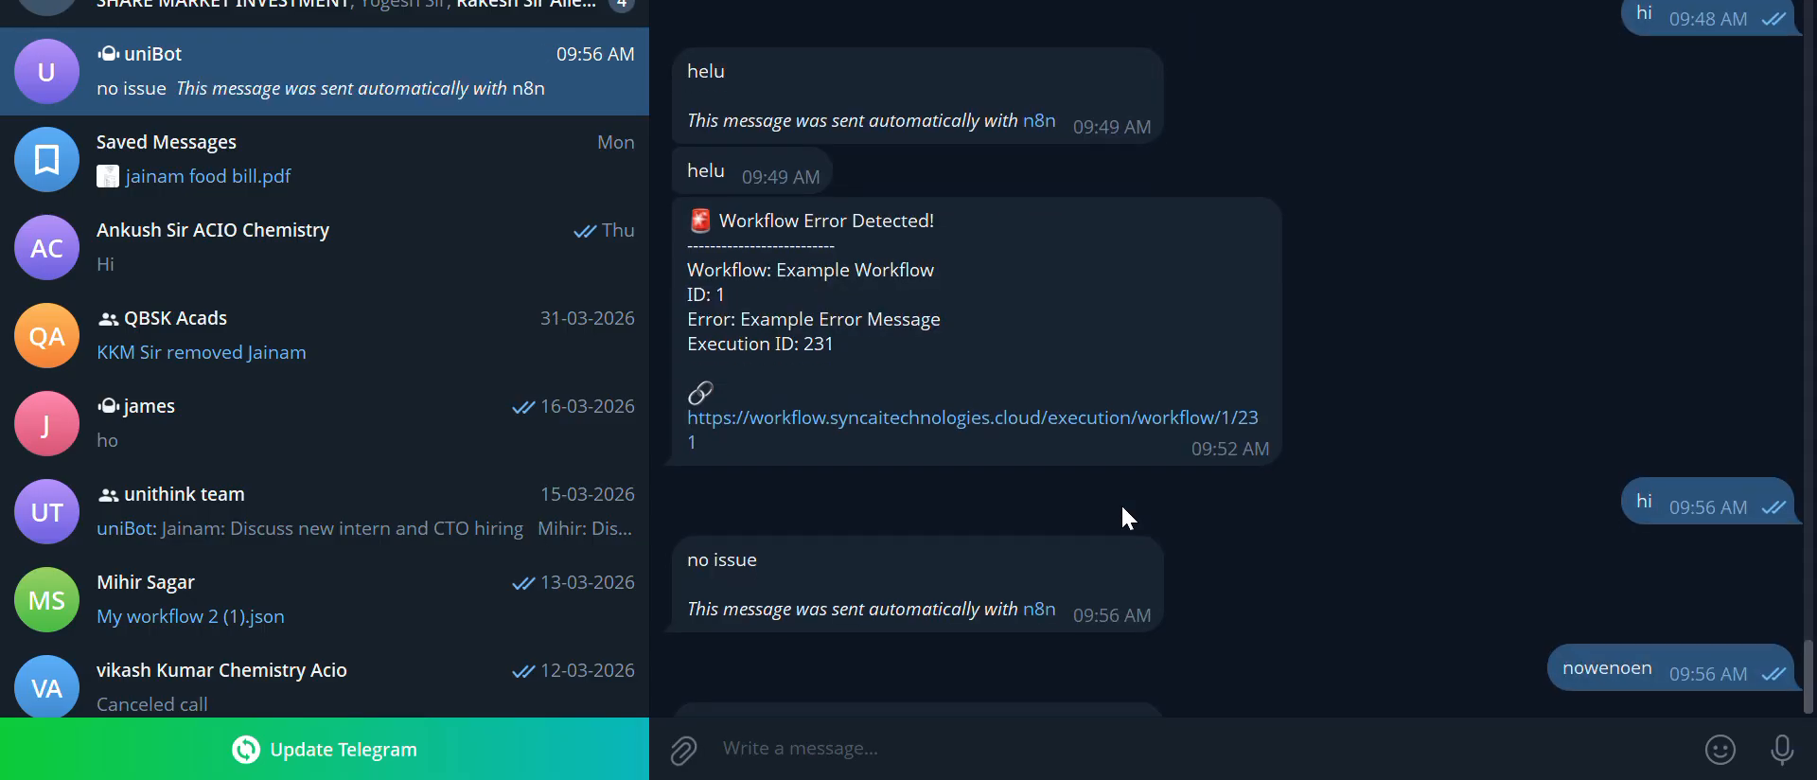
pyautogui.hotkey('alt', 'Tab')
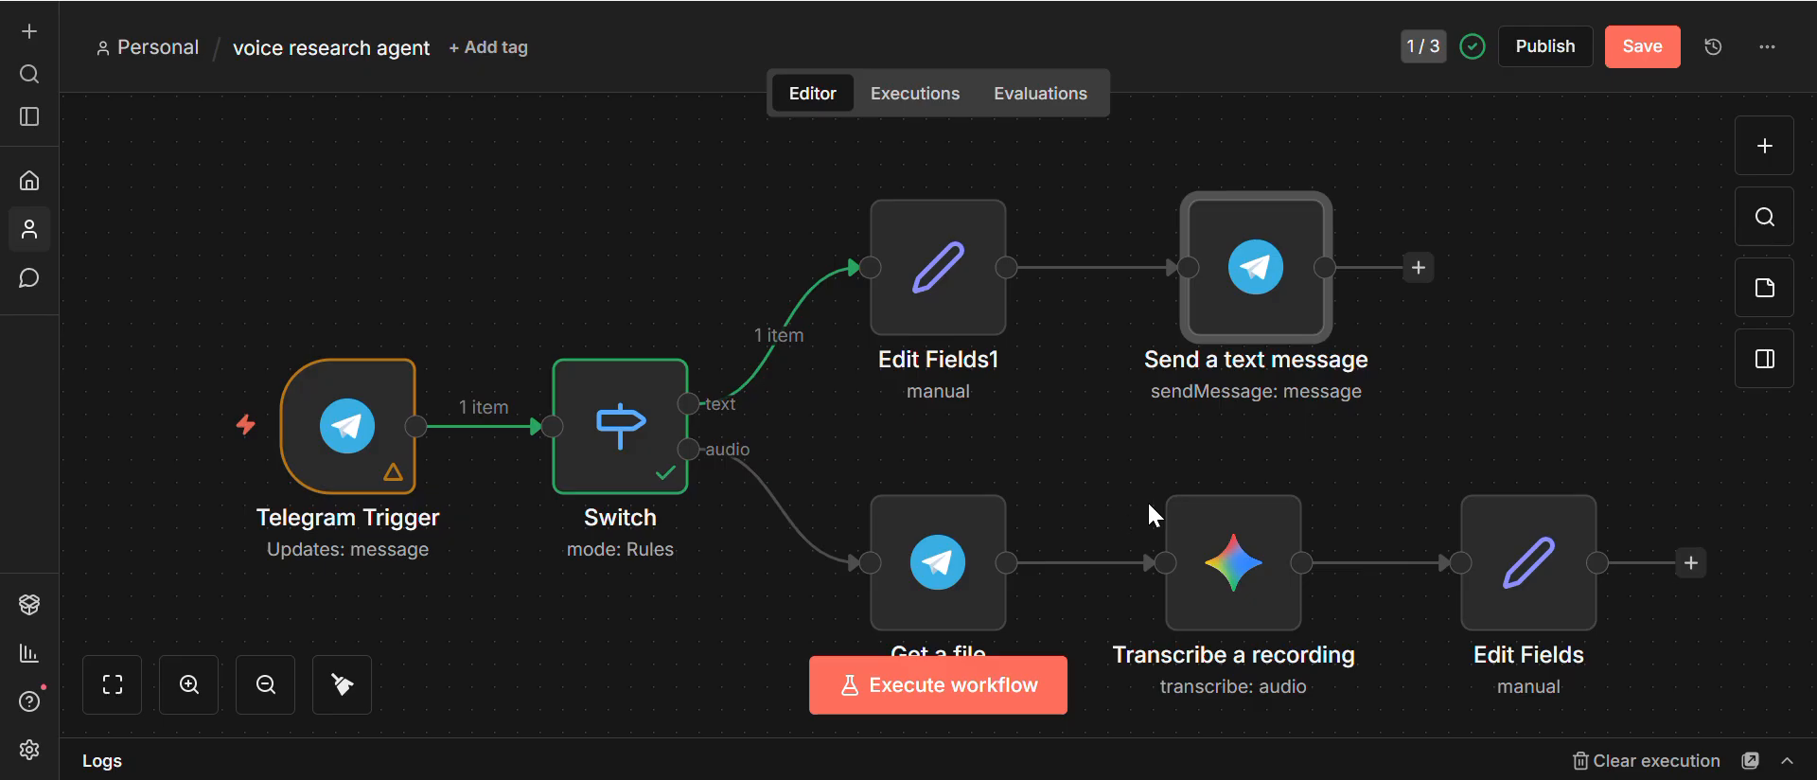
# Step: Inspect the Telegram Trigger output in the workflow's latest execution and compare its message text with the Telegram chat
pyautogui.click(923, 99)
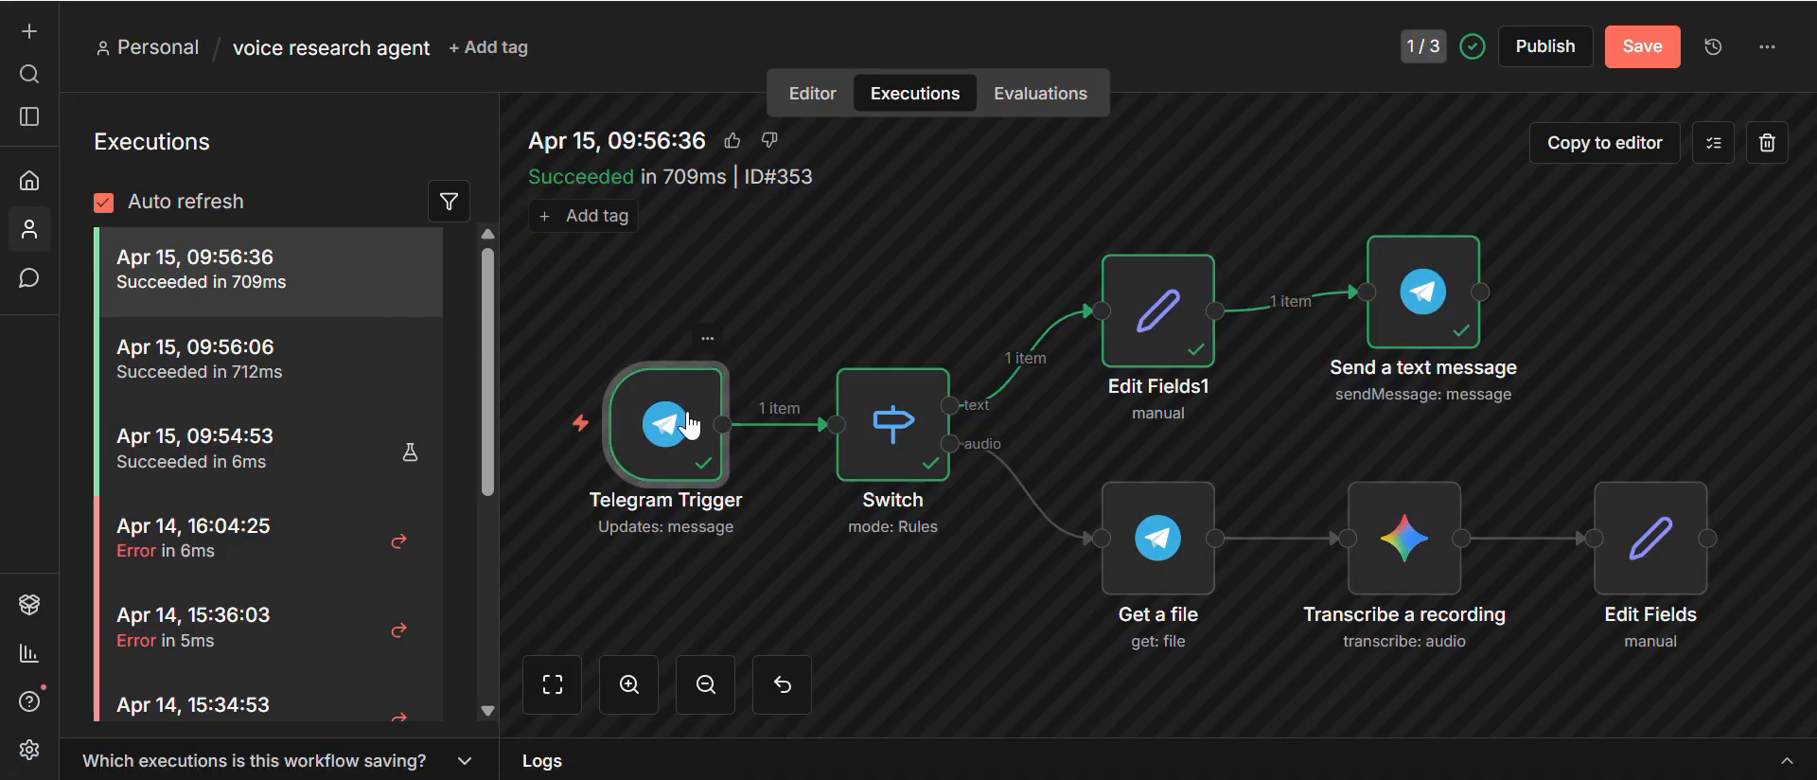
pyautogui.doubleClick(692, 421)
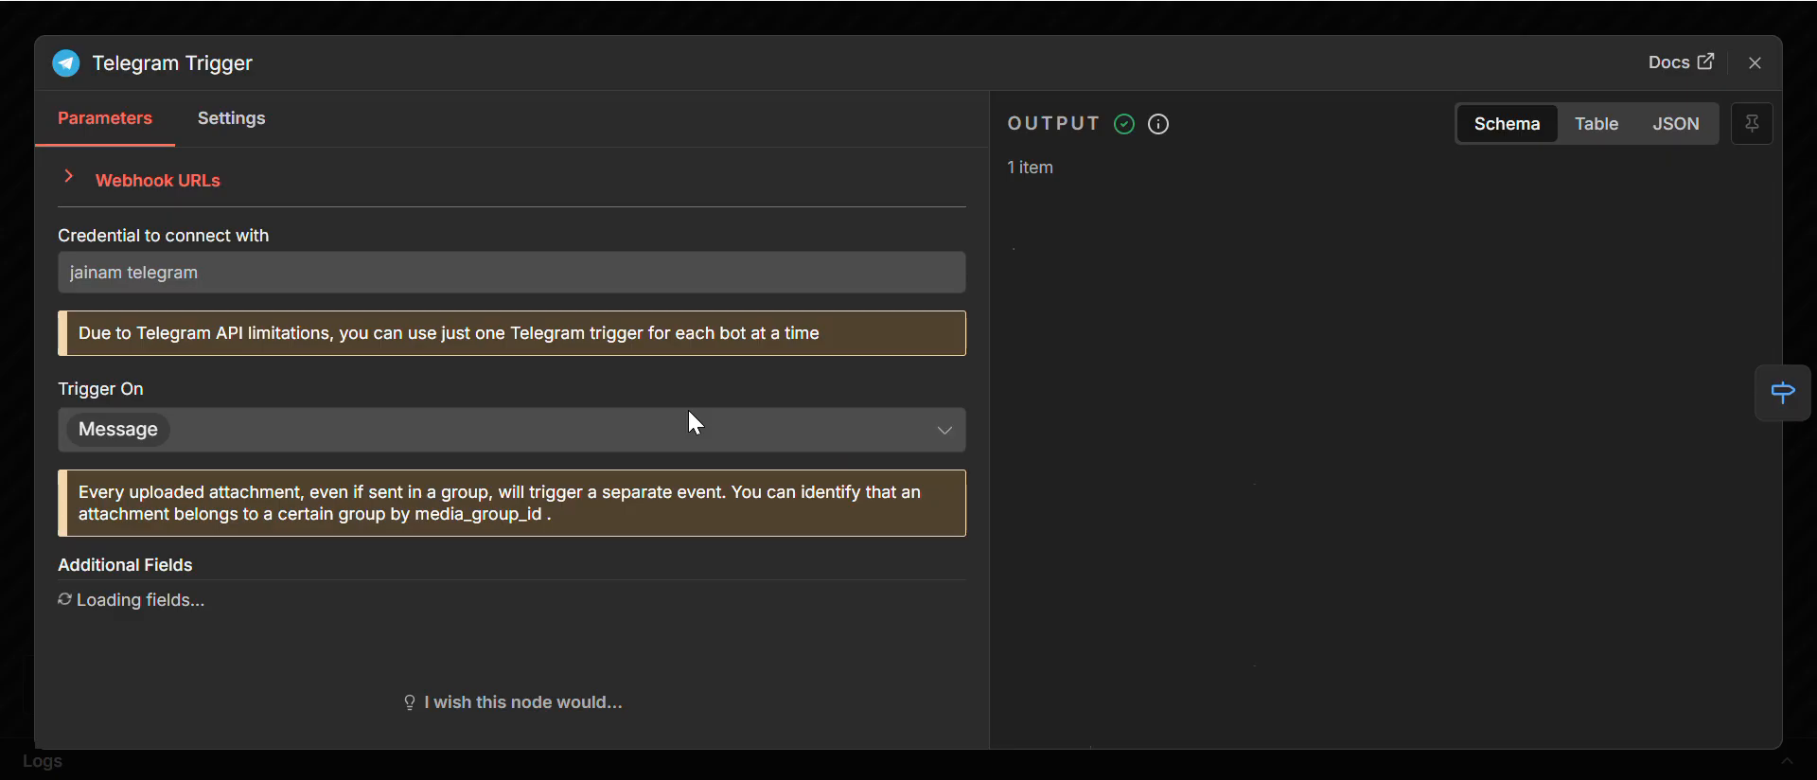
pyautogui.scroll(-2, 1314, 490)
pyautogui.scroll(2, 1316, 494)
pyautogui.scroll(-1, 1319, 508)
pyautogui.scroll(-3, 1324, 523)
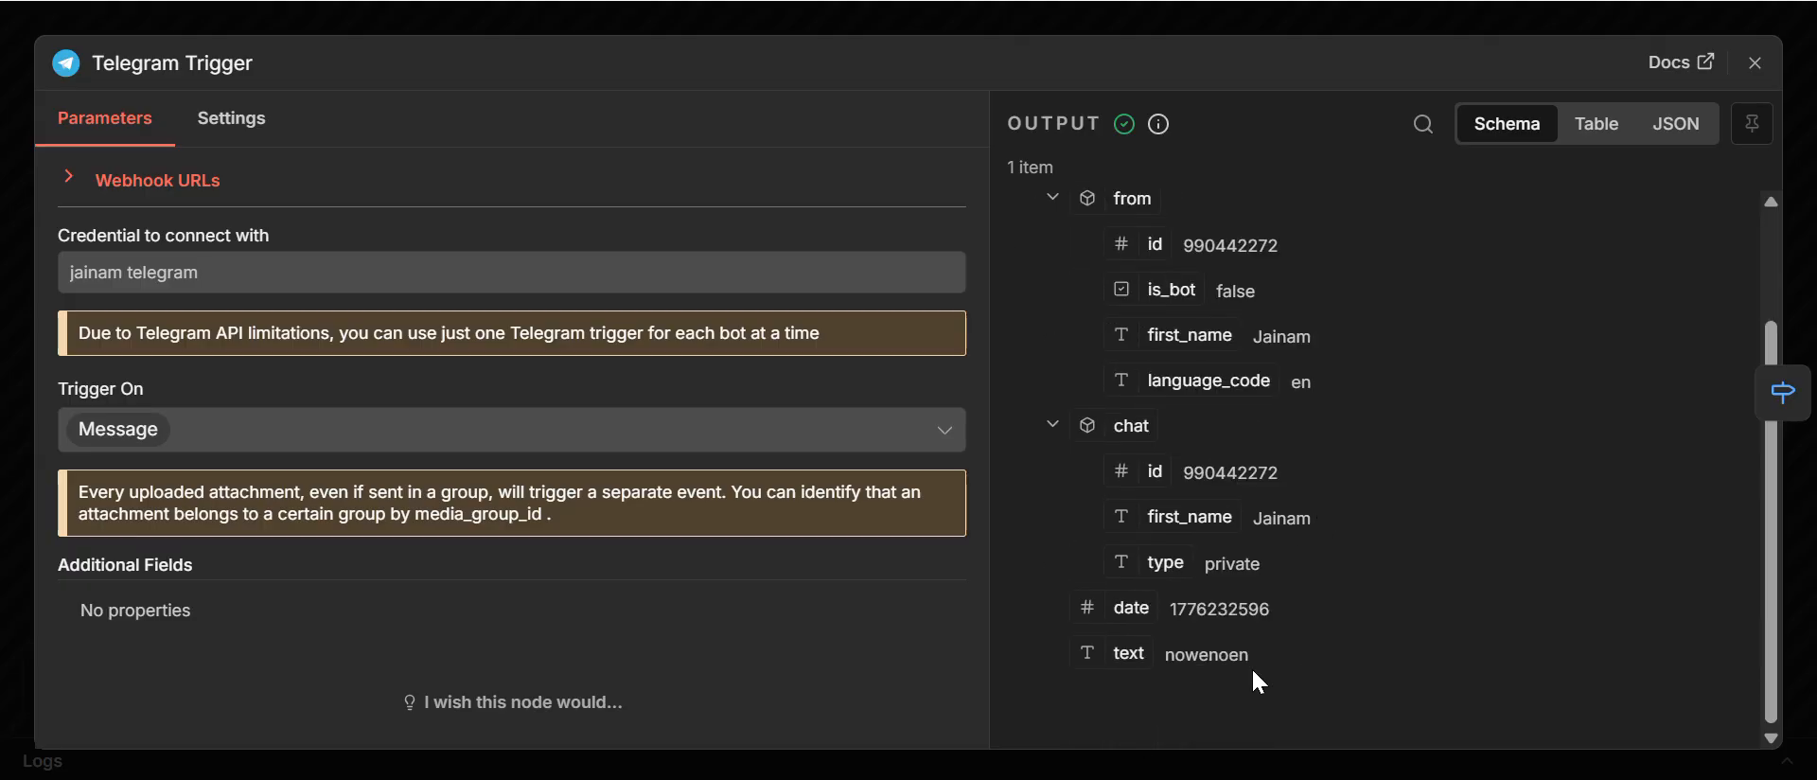
pyautogui.hotkey('alt', 'Tab')
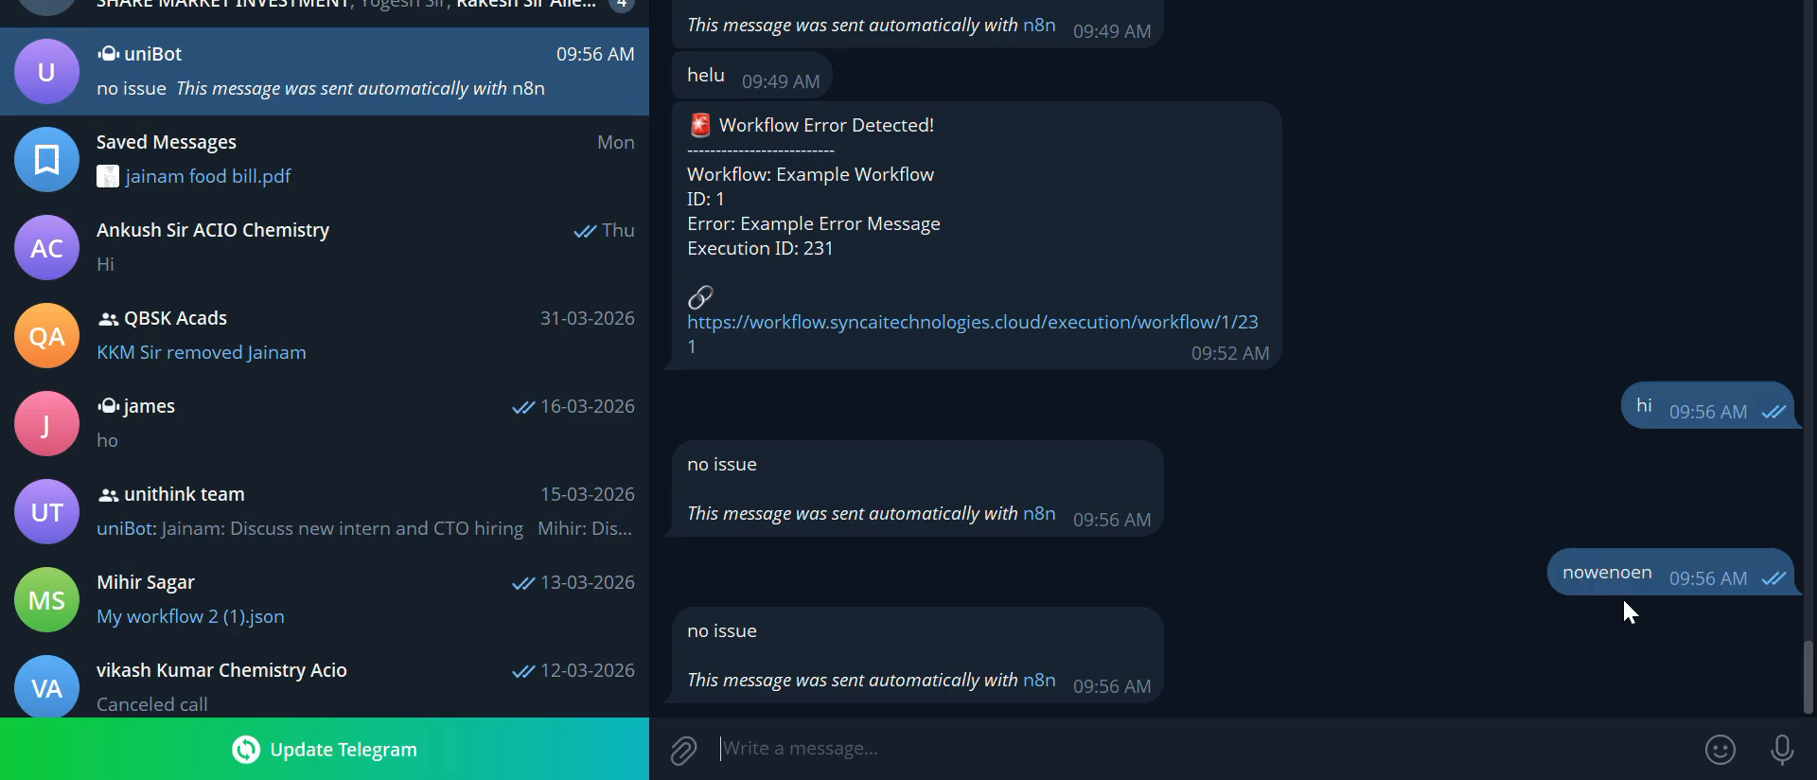
pyautogui.hotkey('alt', 'Tab')
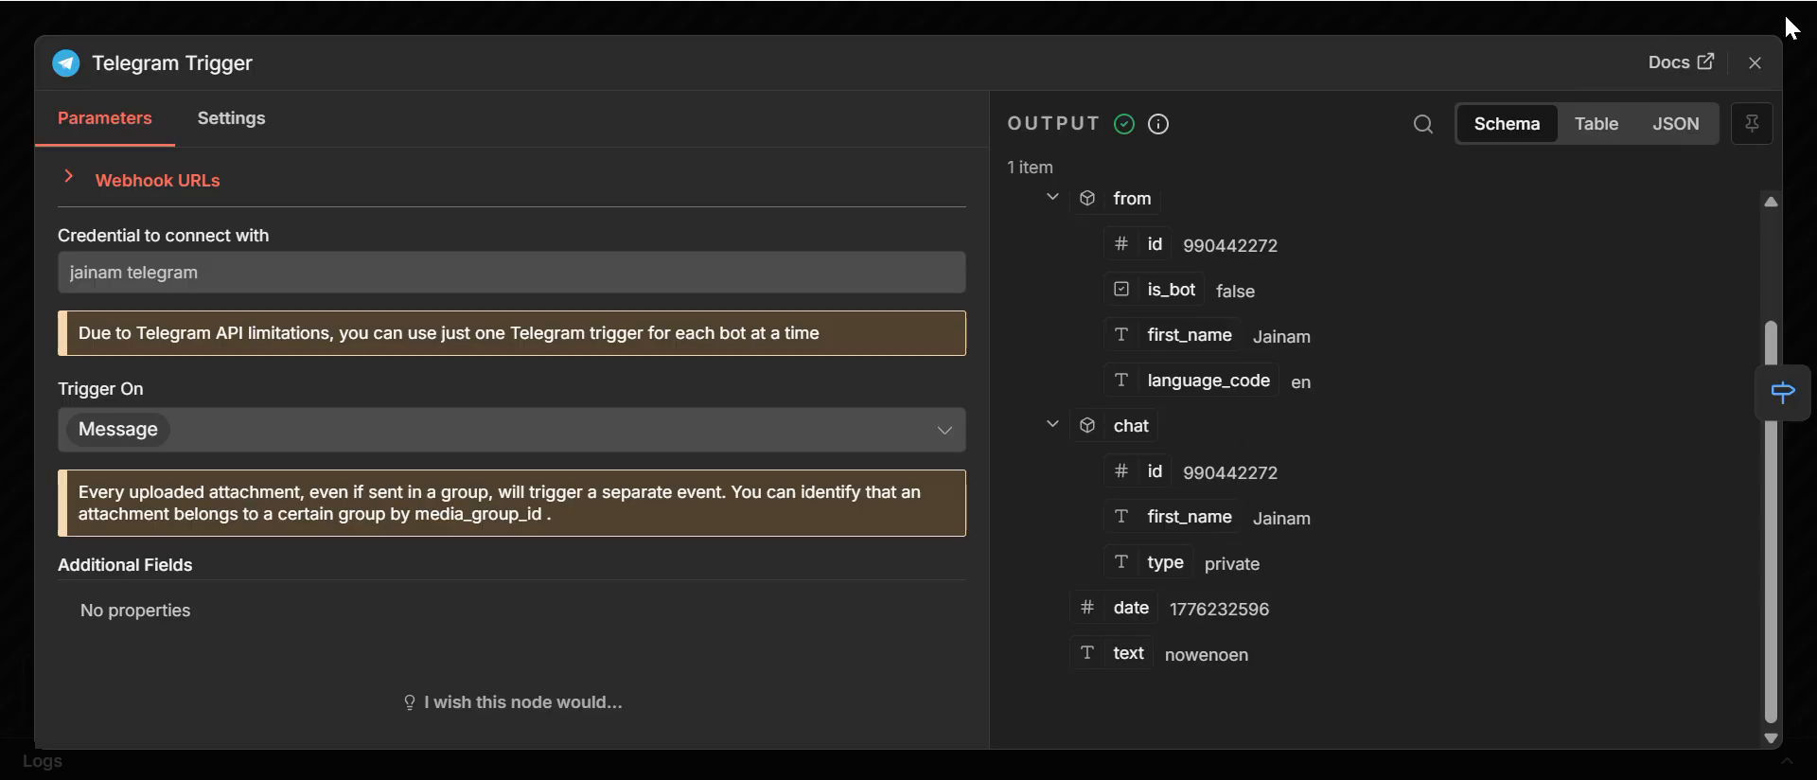
pyautogui.click(1755, 63)
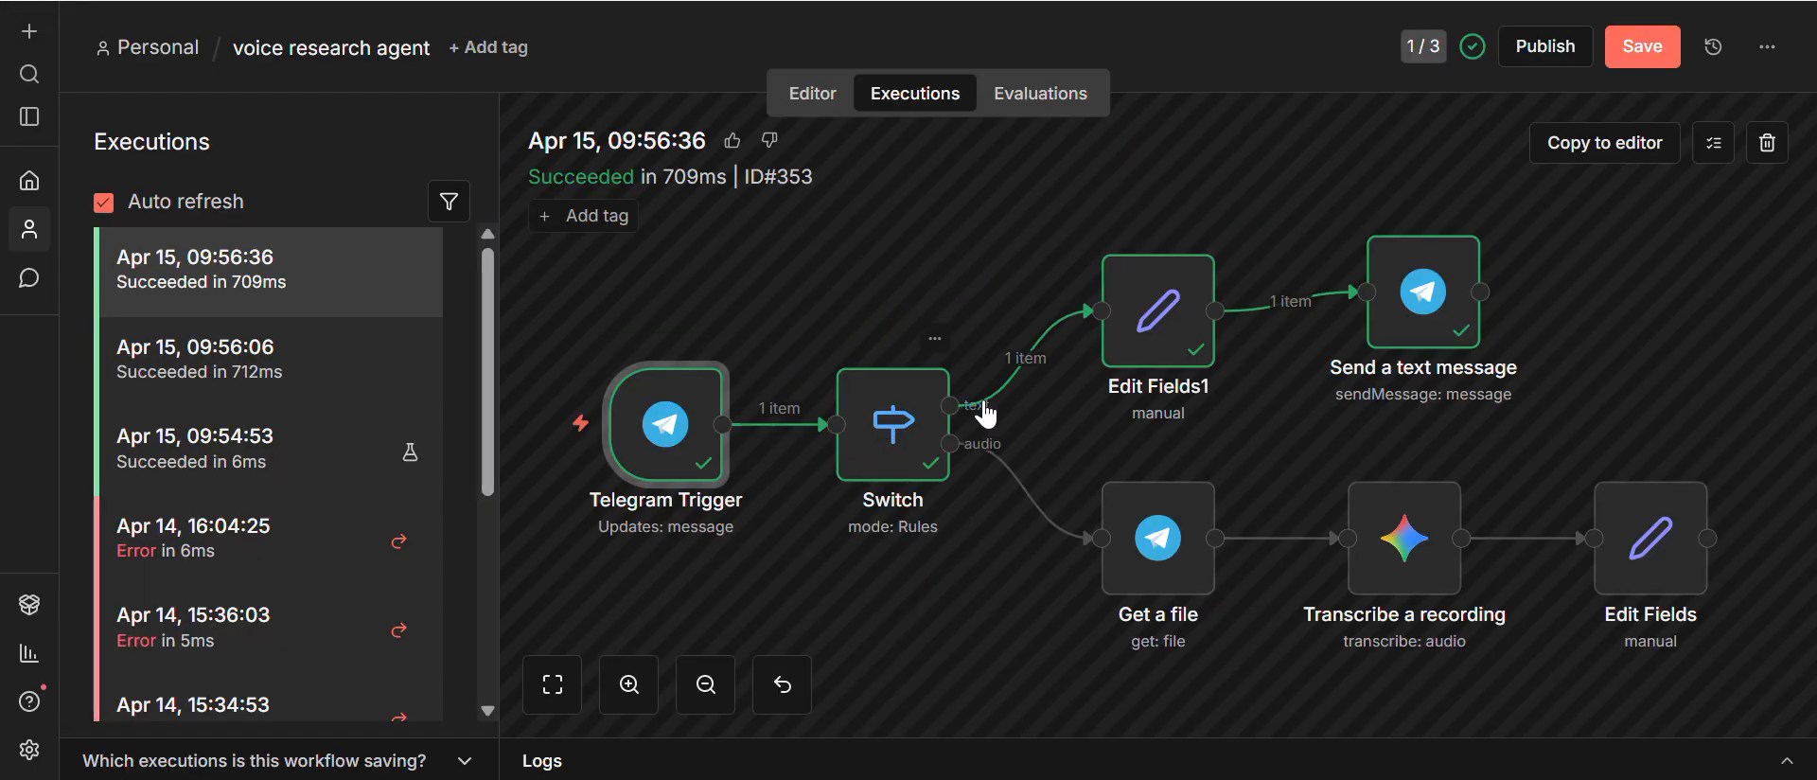
# Step: Examine the Send a text message node's input, parameters and full output in the latest execution
pyautogui.doubleClick(1401, 310)
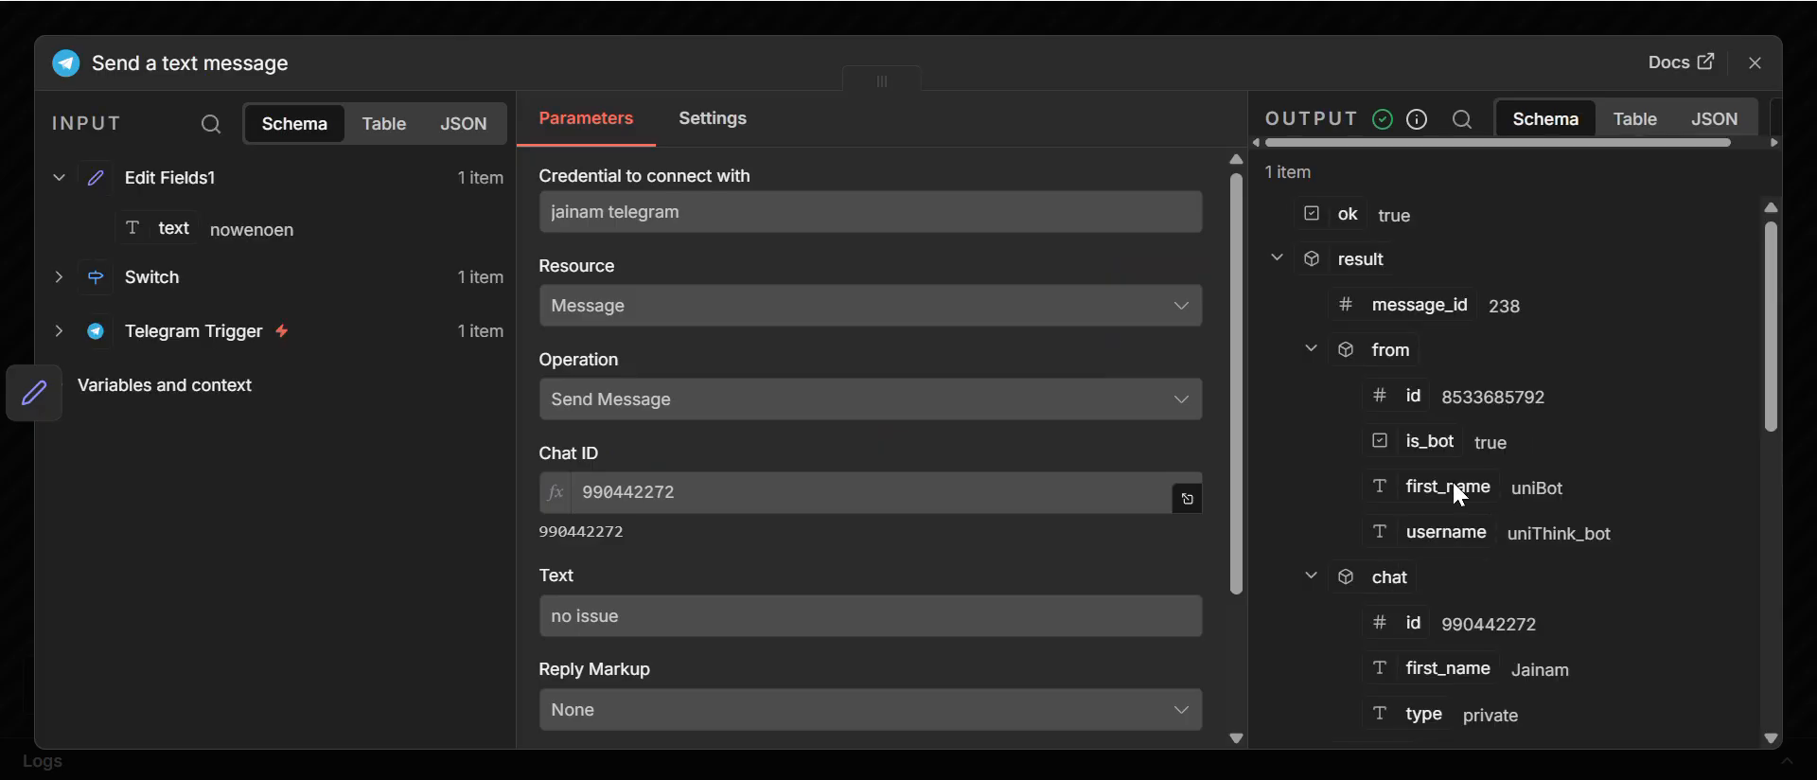
pyautogui.scroll(-10, 1457, 564)
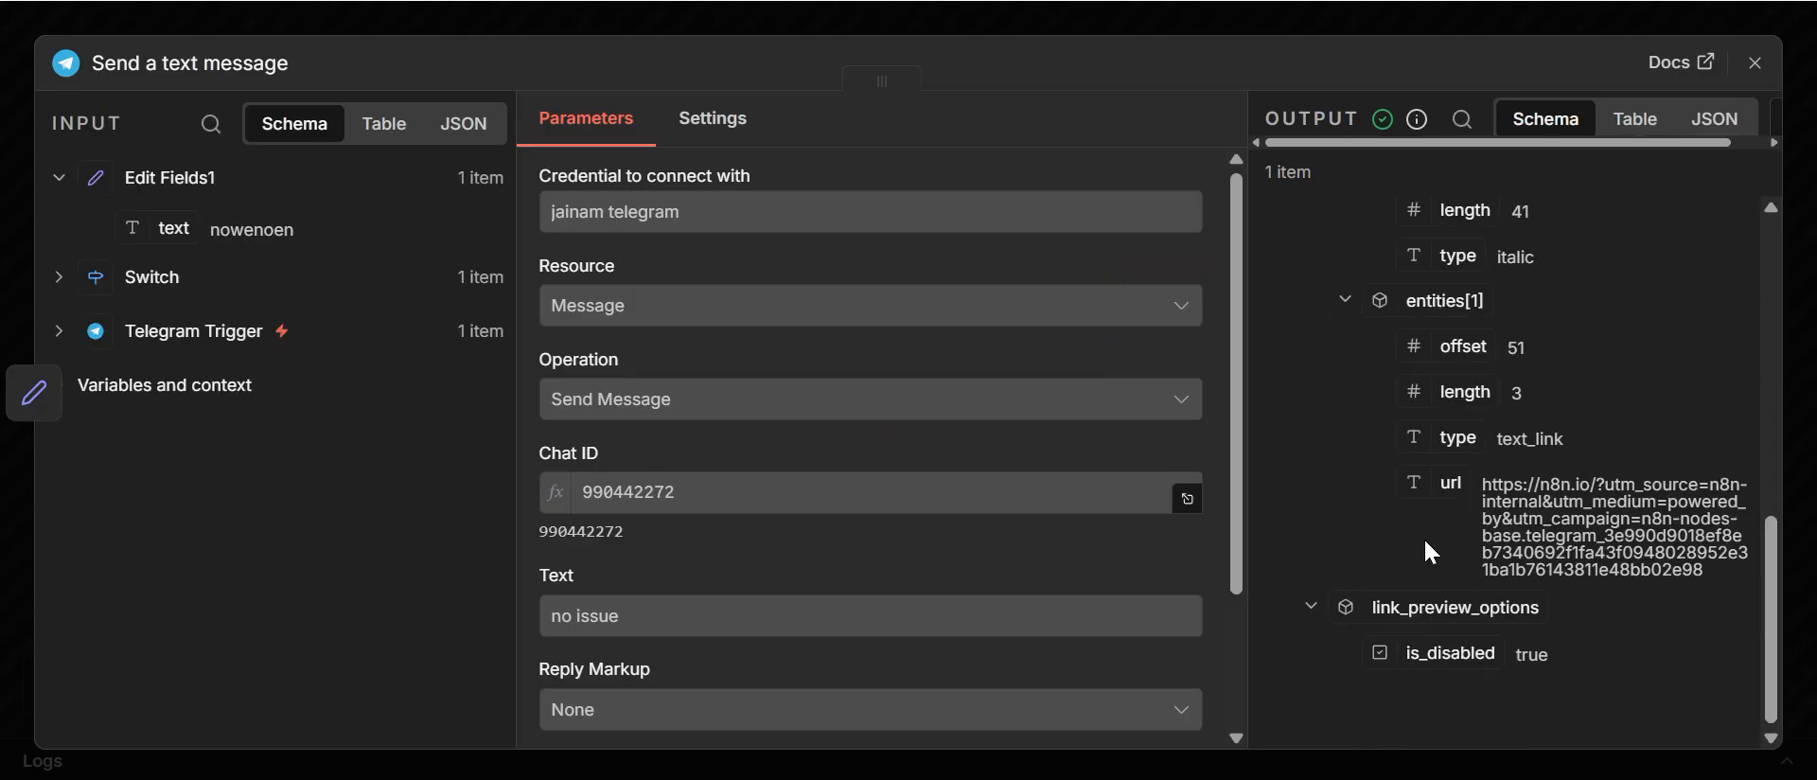
pyautogui.scroll(10, 1465, 590)
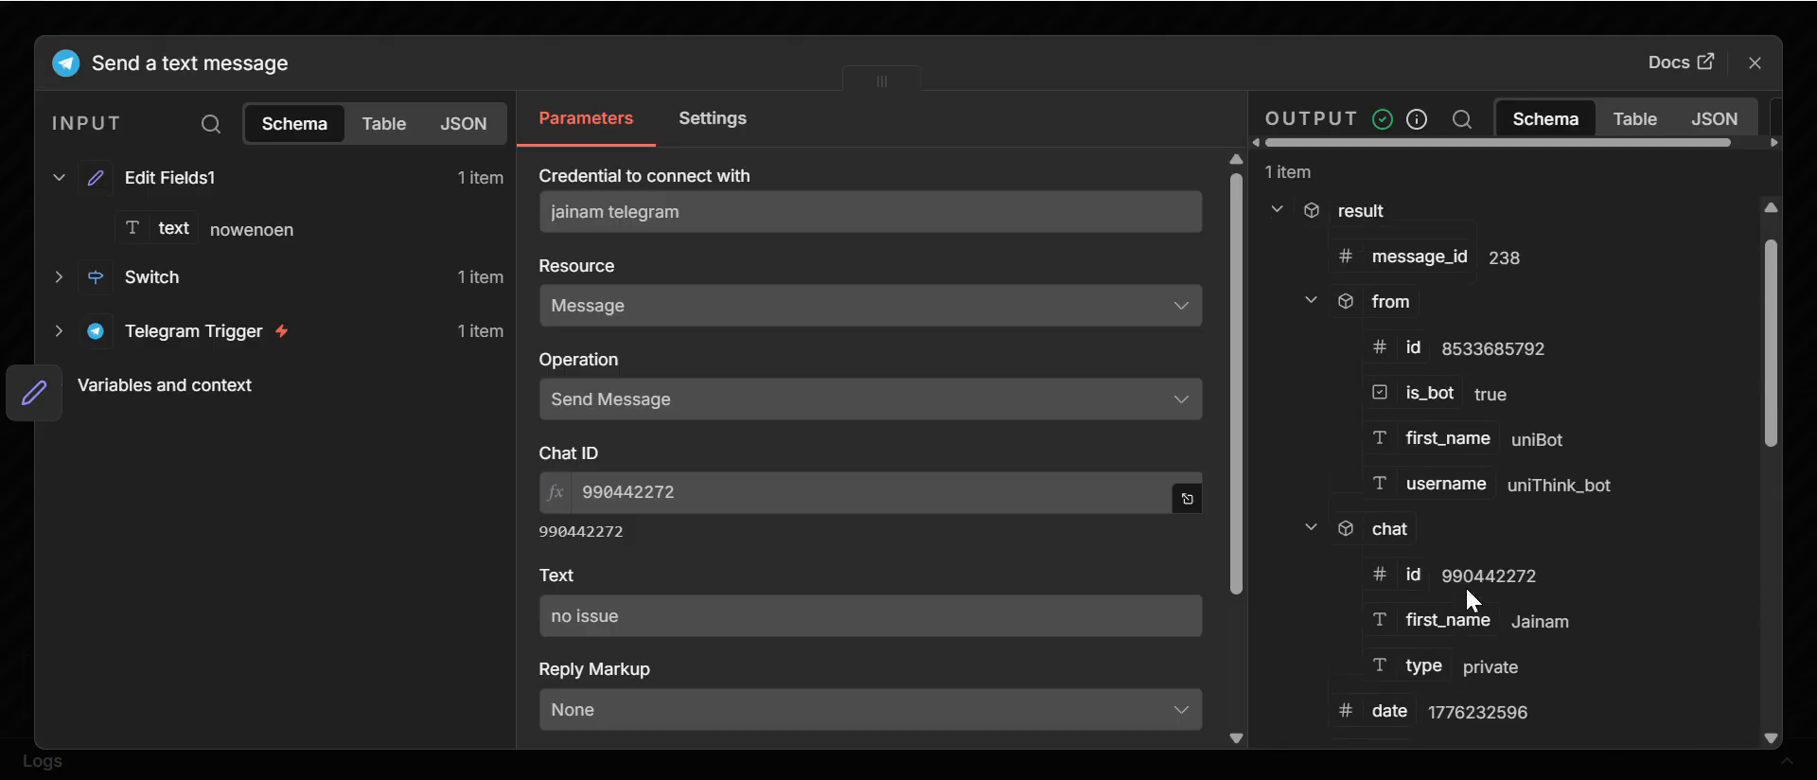
pyautogui.scroll(-1, 1467, 591)
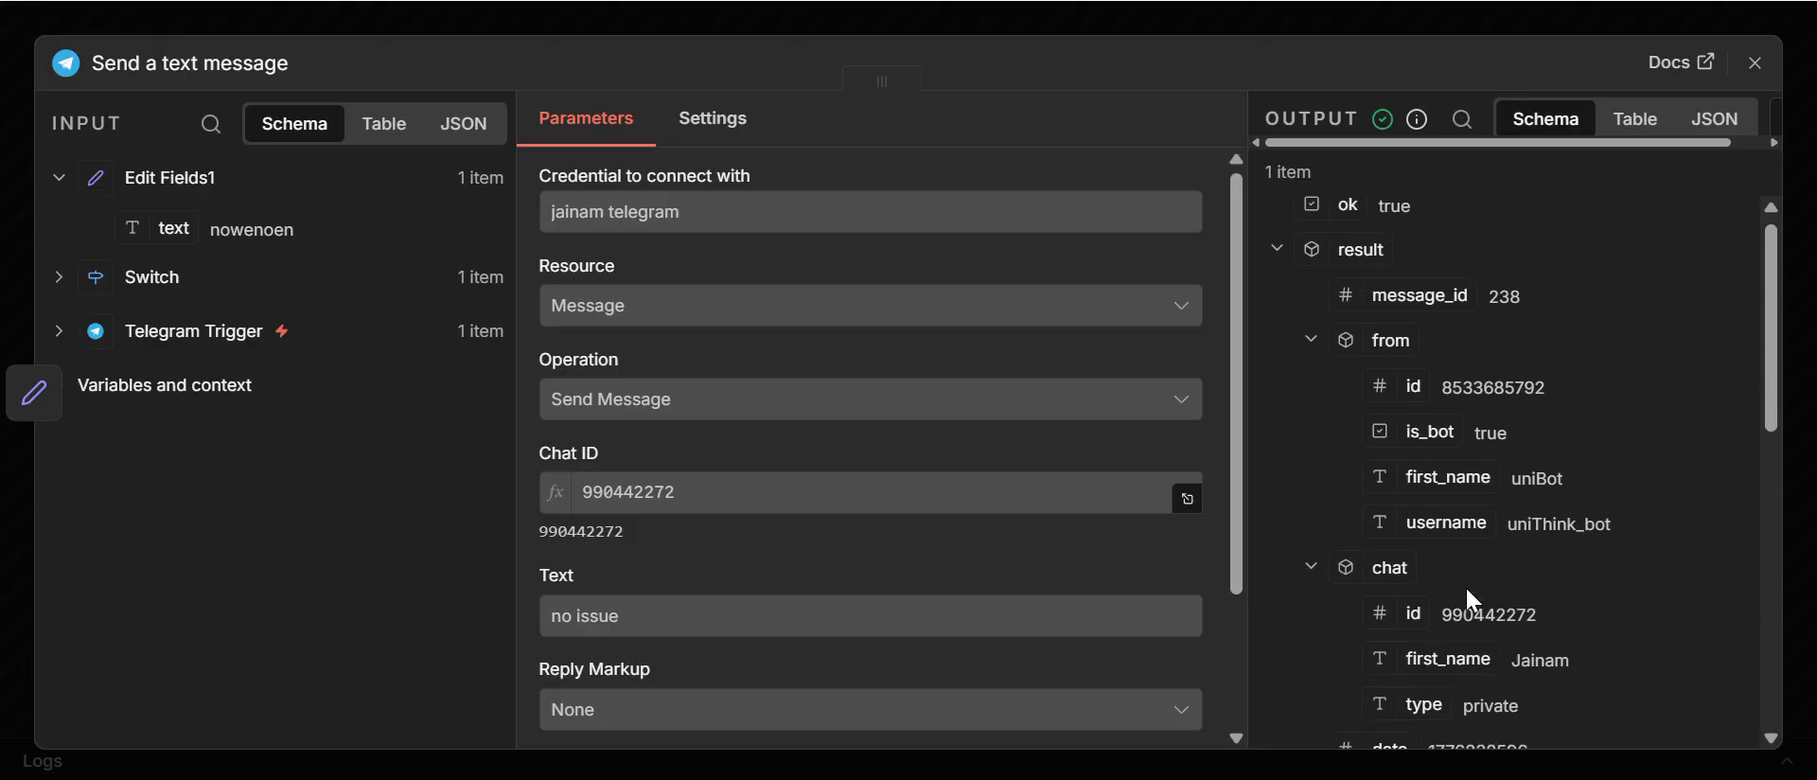
pyautogui.scroll(-3, 1466, 596)
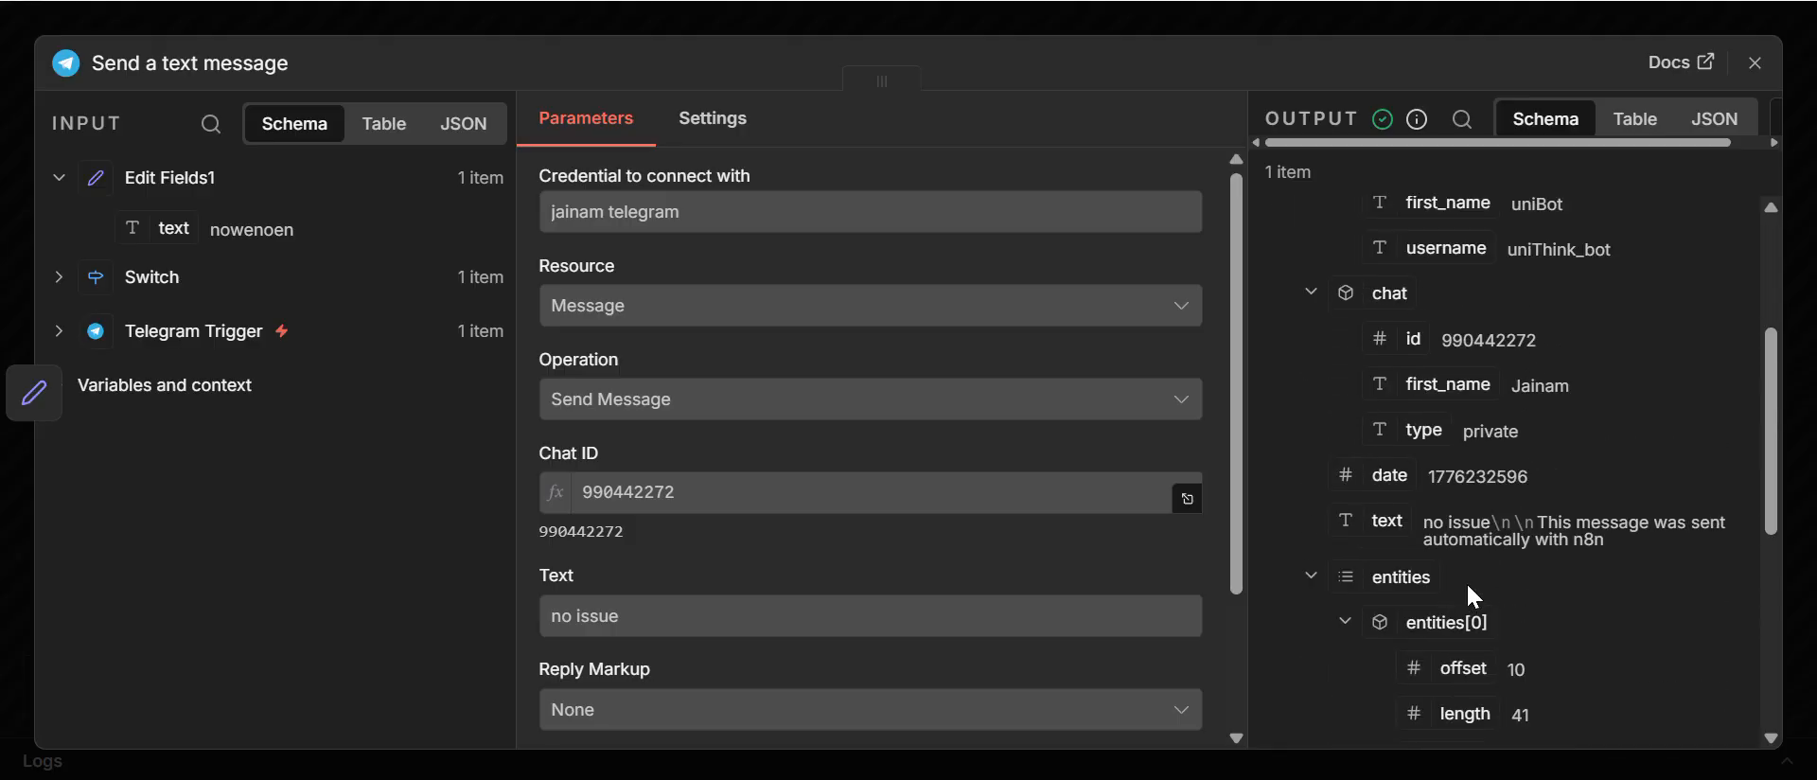
pyautogui.scroll(-1, 1466, 582)
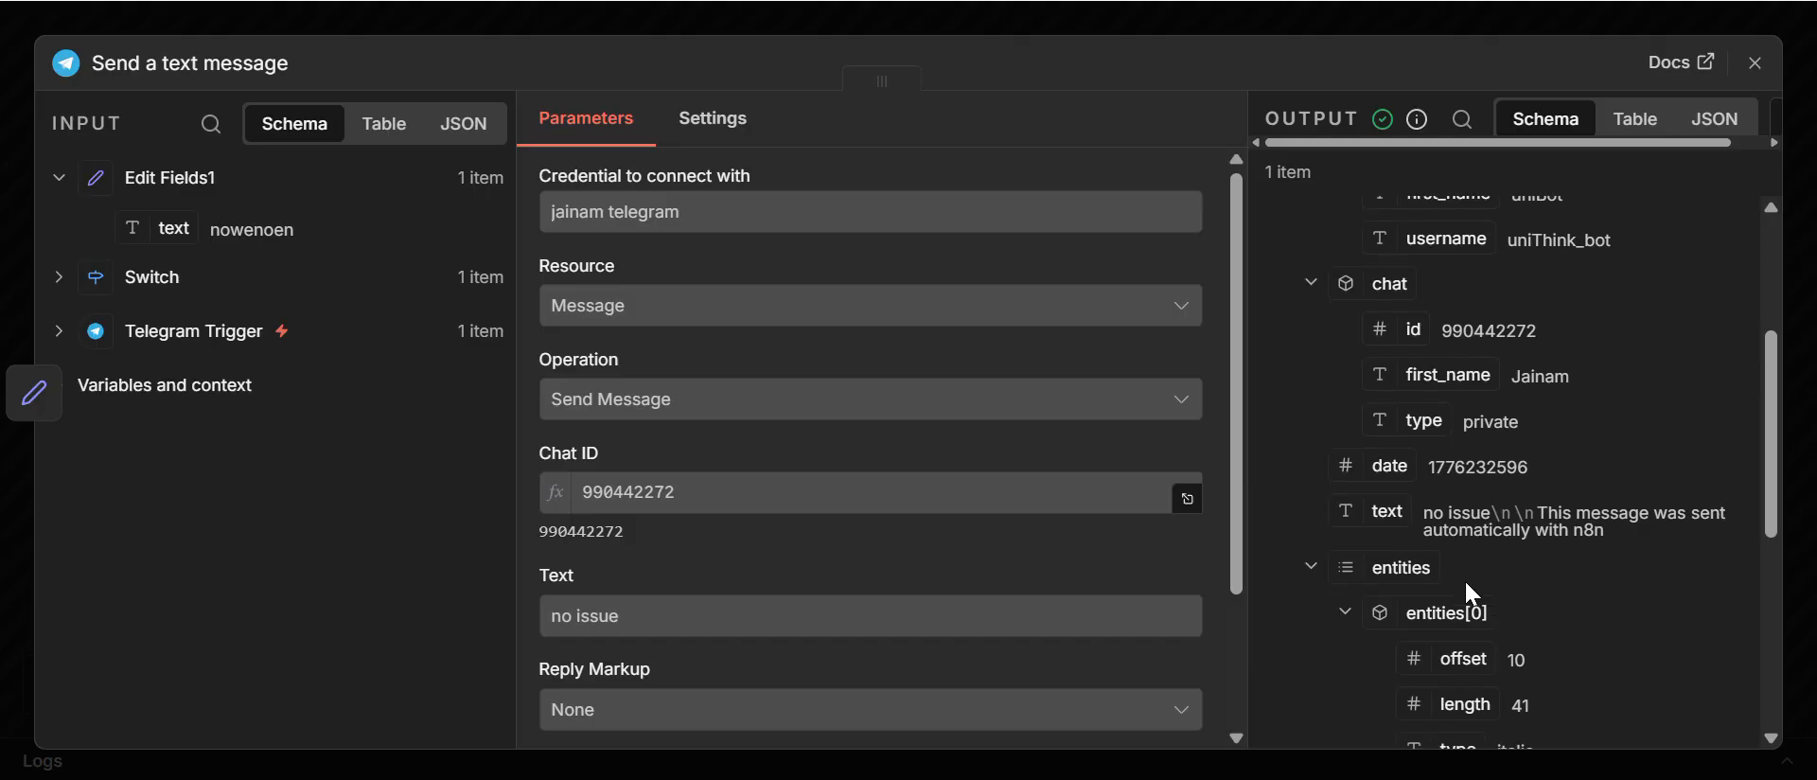
pyautogui.scroll(-3, 1465, 582)
pyautogui.scroll(-4, 1463, 577)
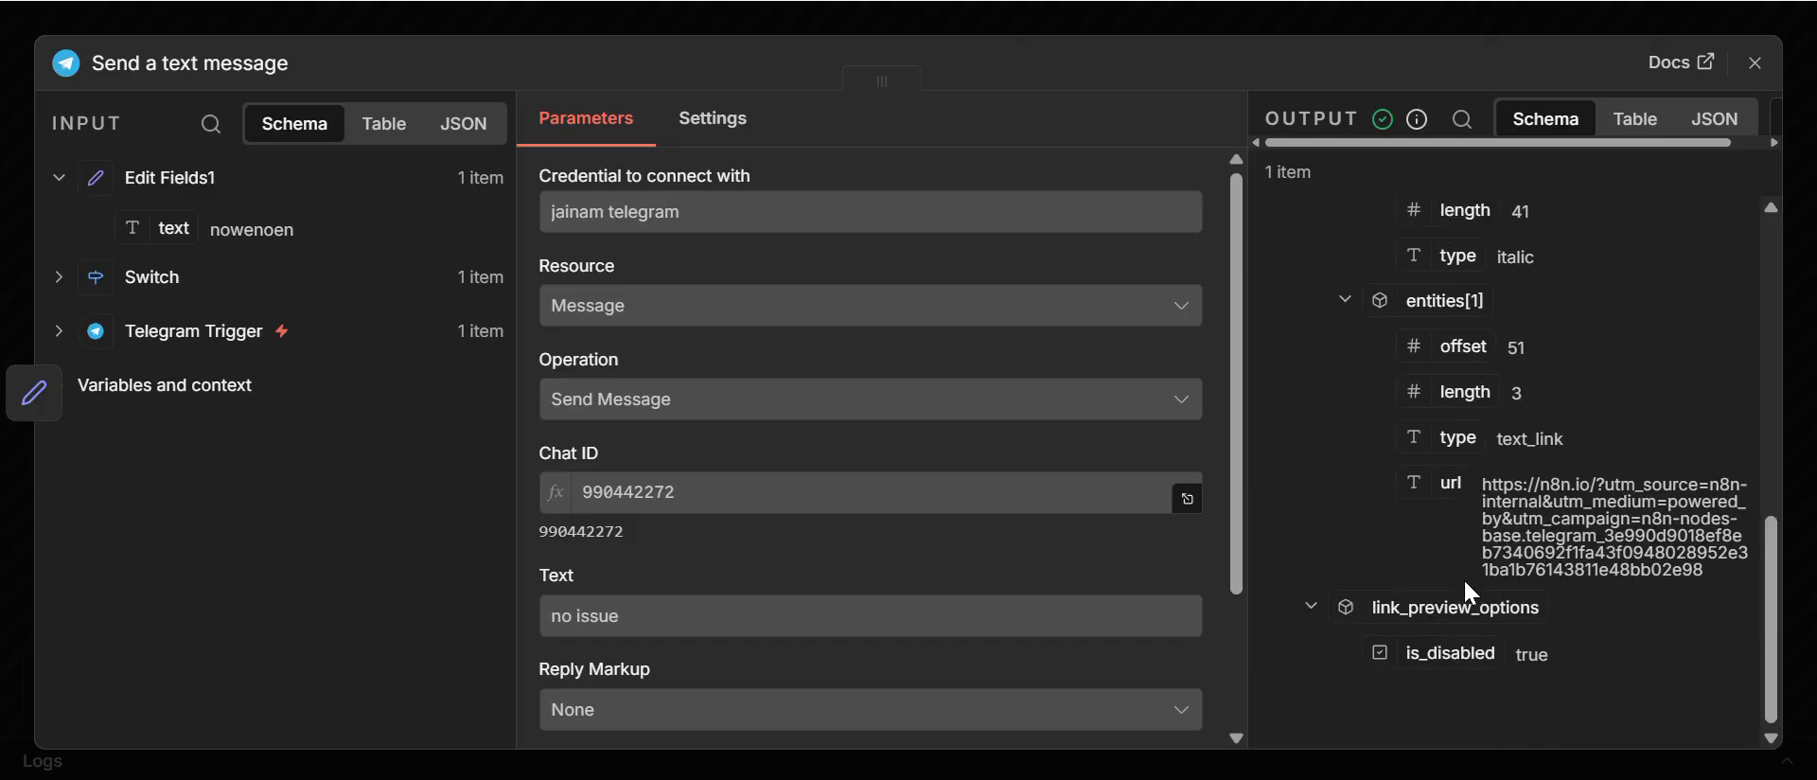
pyautogui.scroll(3, 1463, 577)
pyautogui.scroll(5, 1465, 581)
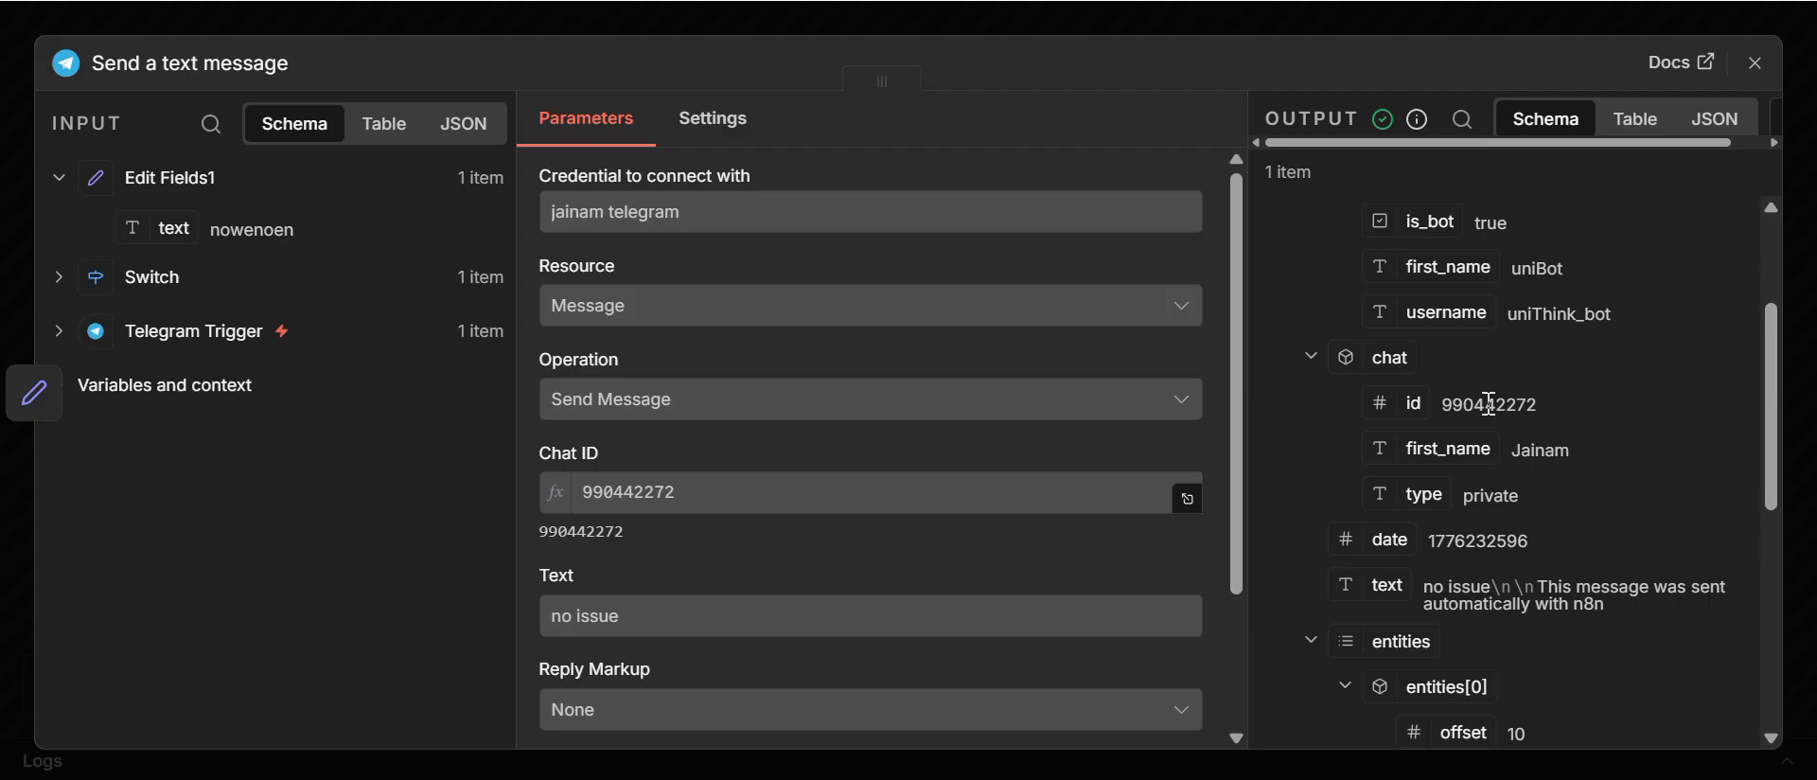
pyautogui.scroll(2, 1468, 381)
pyautogui.scroll(-8, 1467, 382)
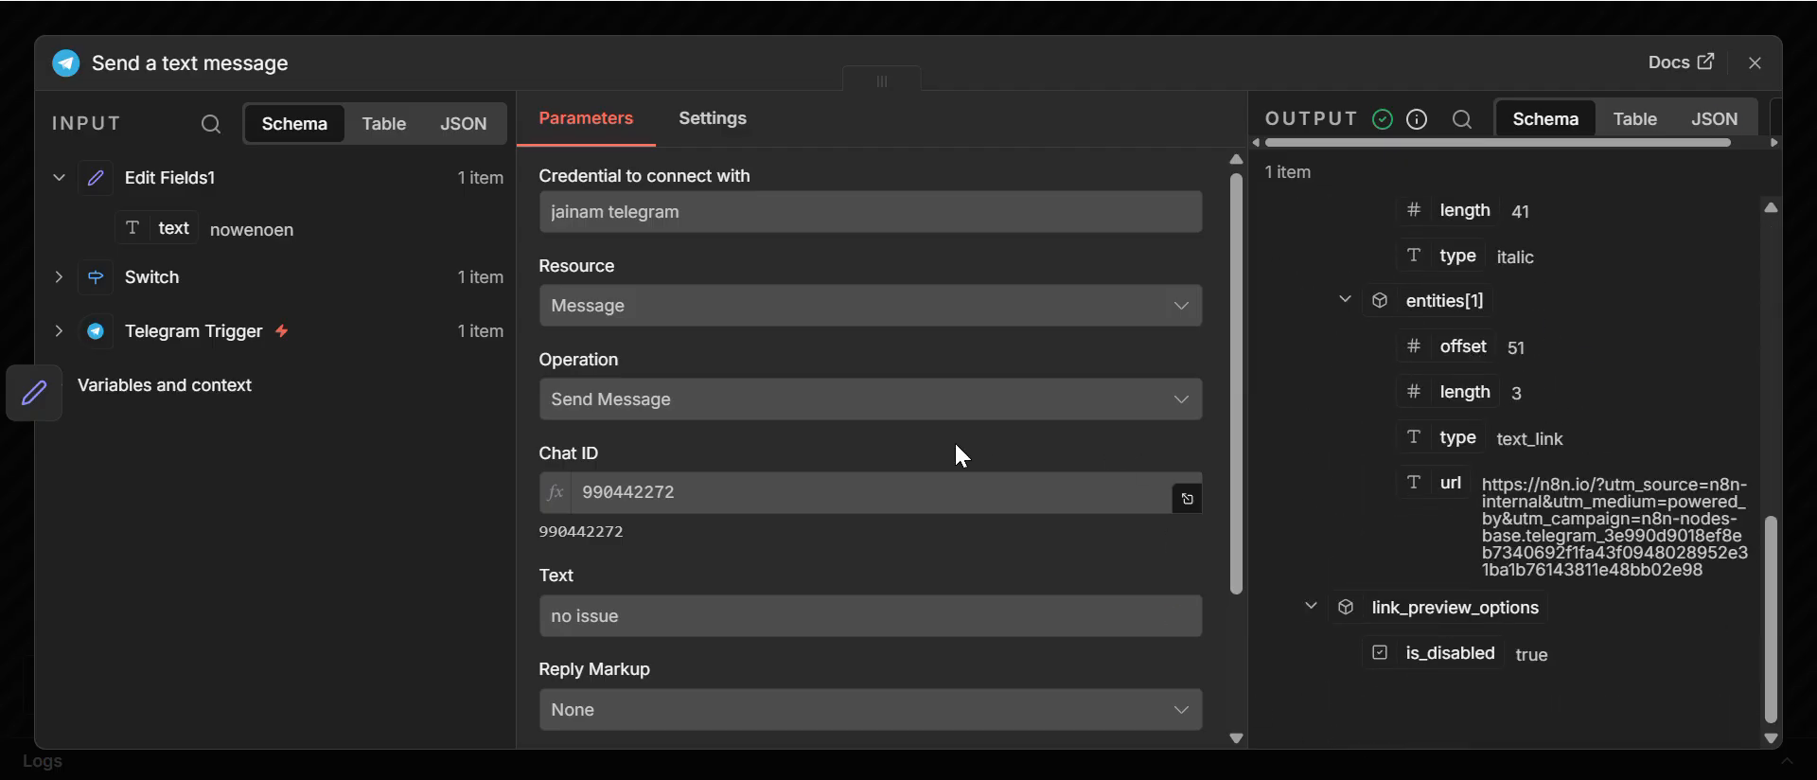
pyautogui.scroll(-3, 958, 454)
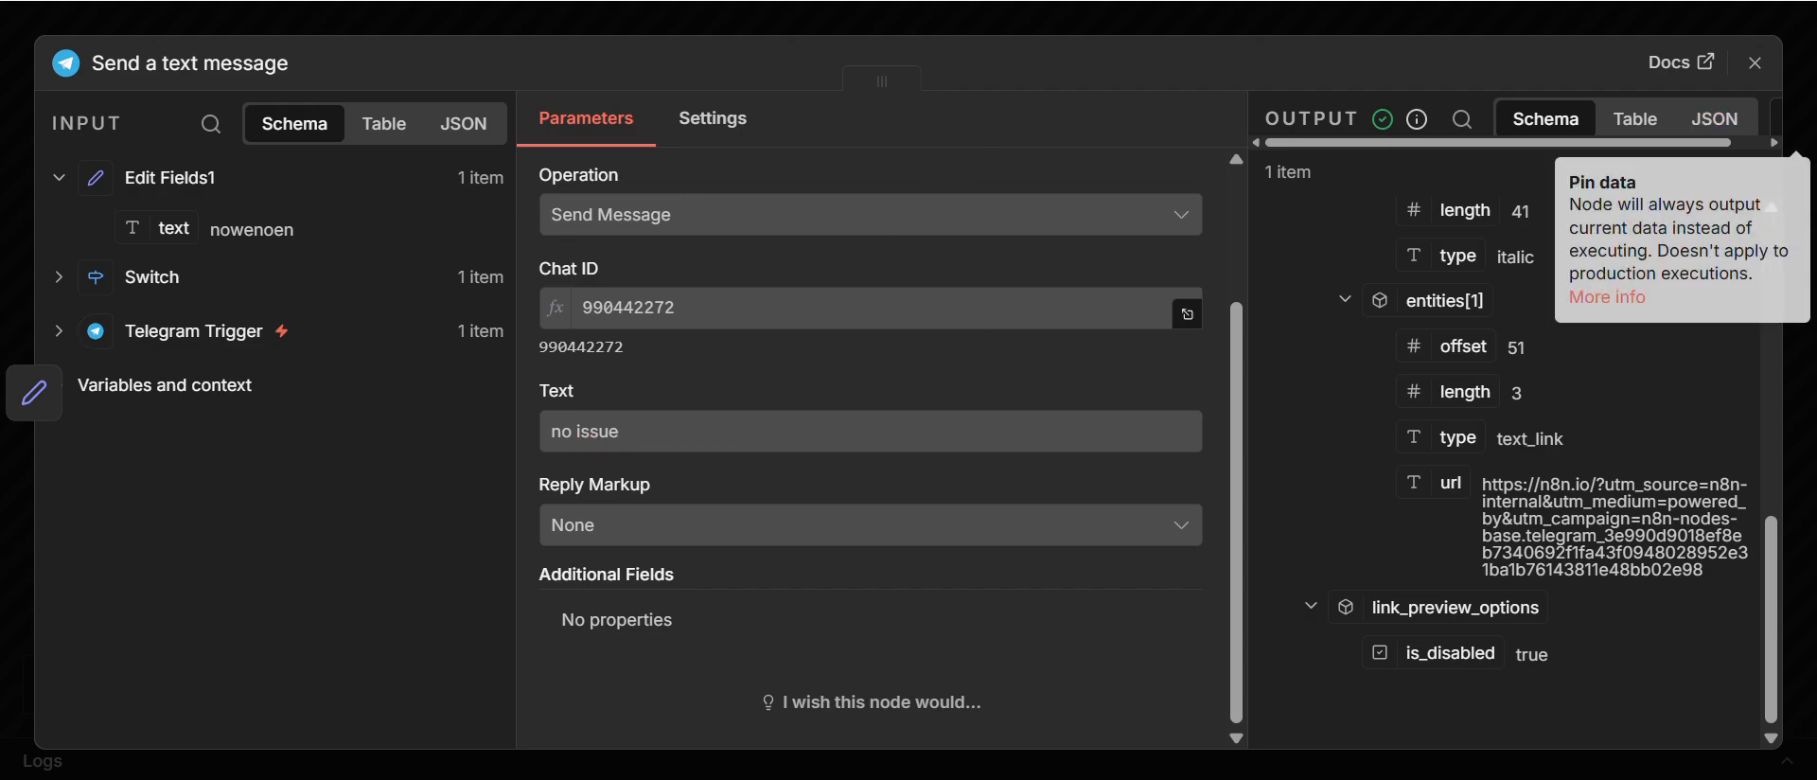
pyautogui.click(1755, 63)
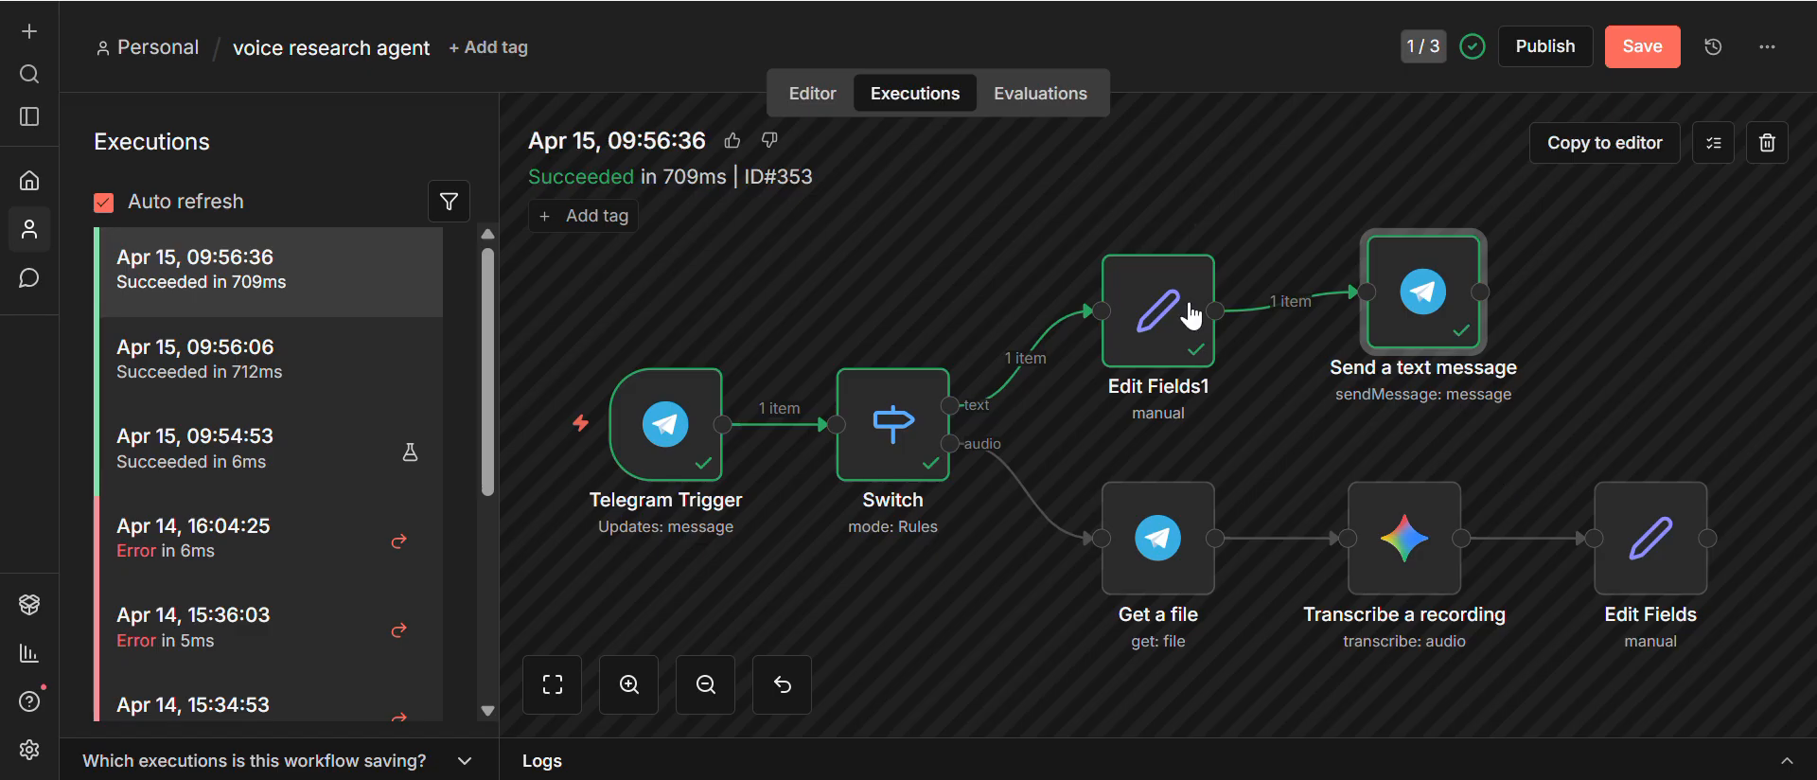
# Step: Check the Switch node's routing rules and output data in the latest execution
pyautogui.click(898, 441)
pyautogui.doubleClick(897, 441)
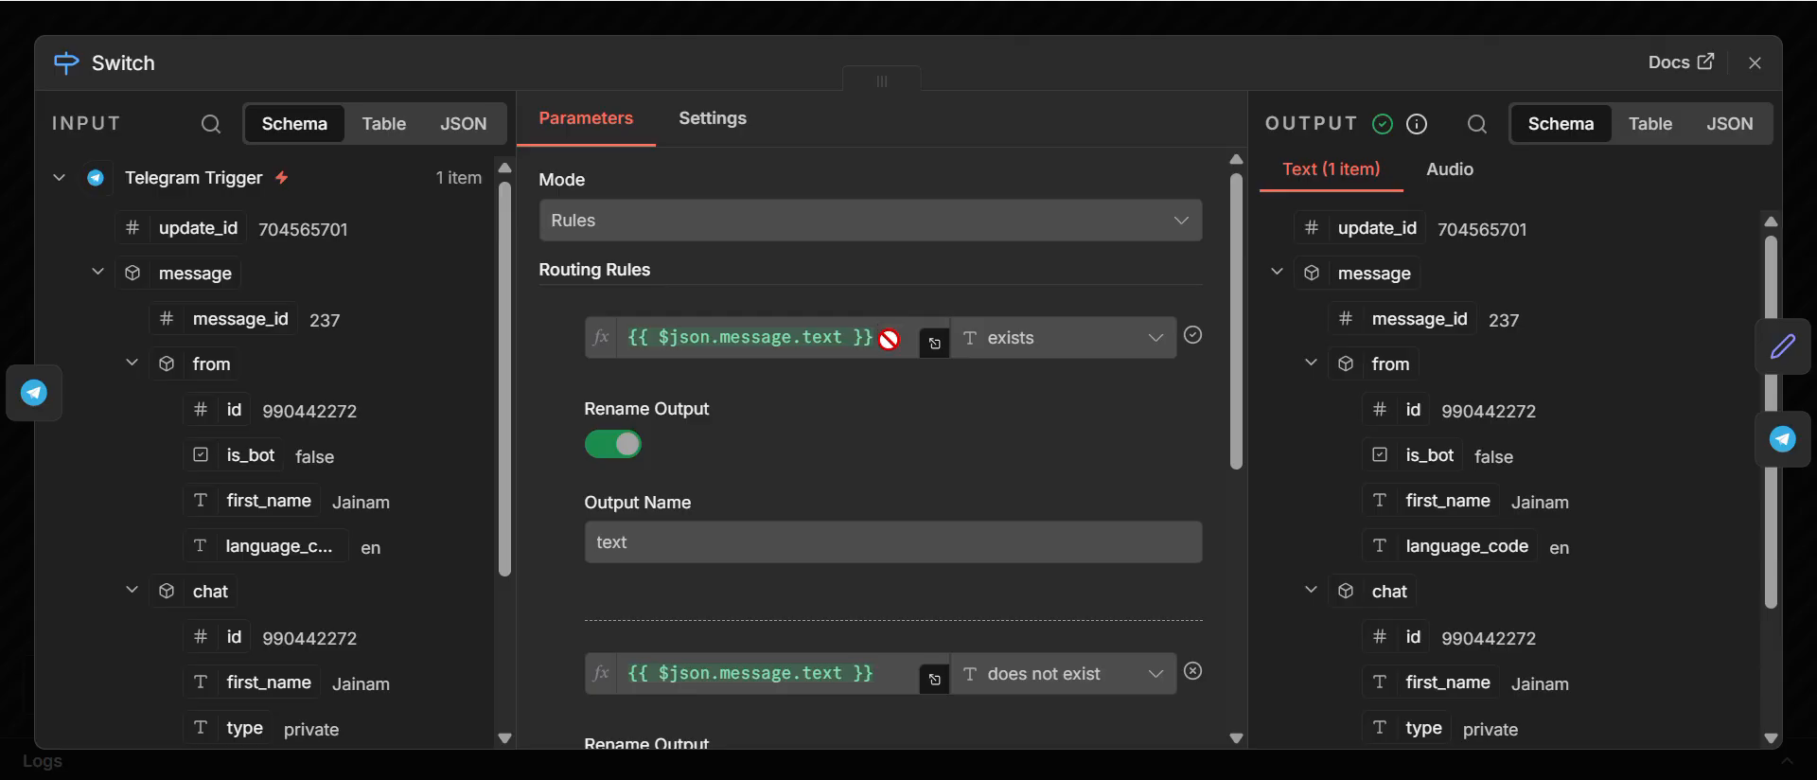
pyautogui.click(1755, 62)
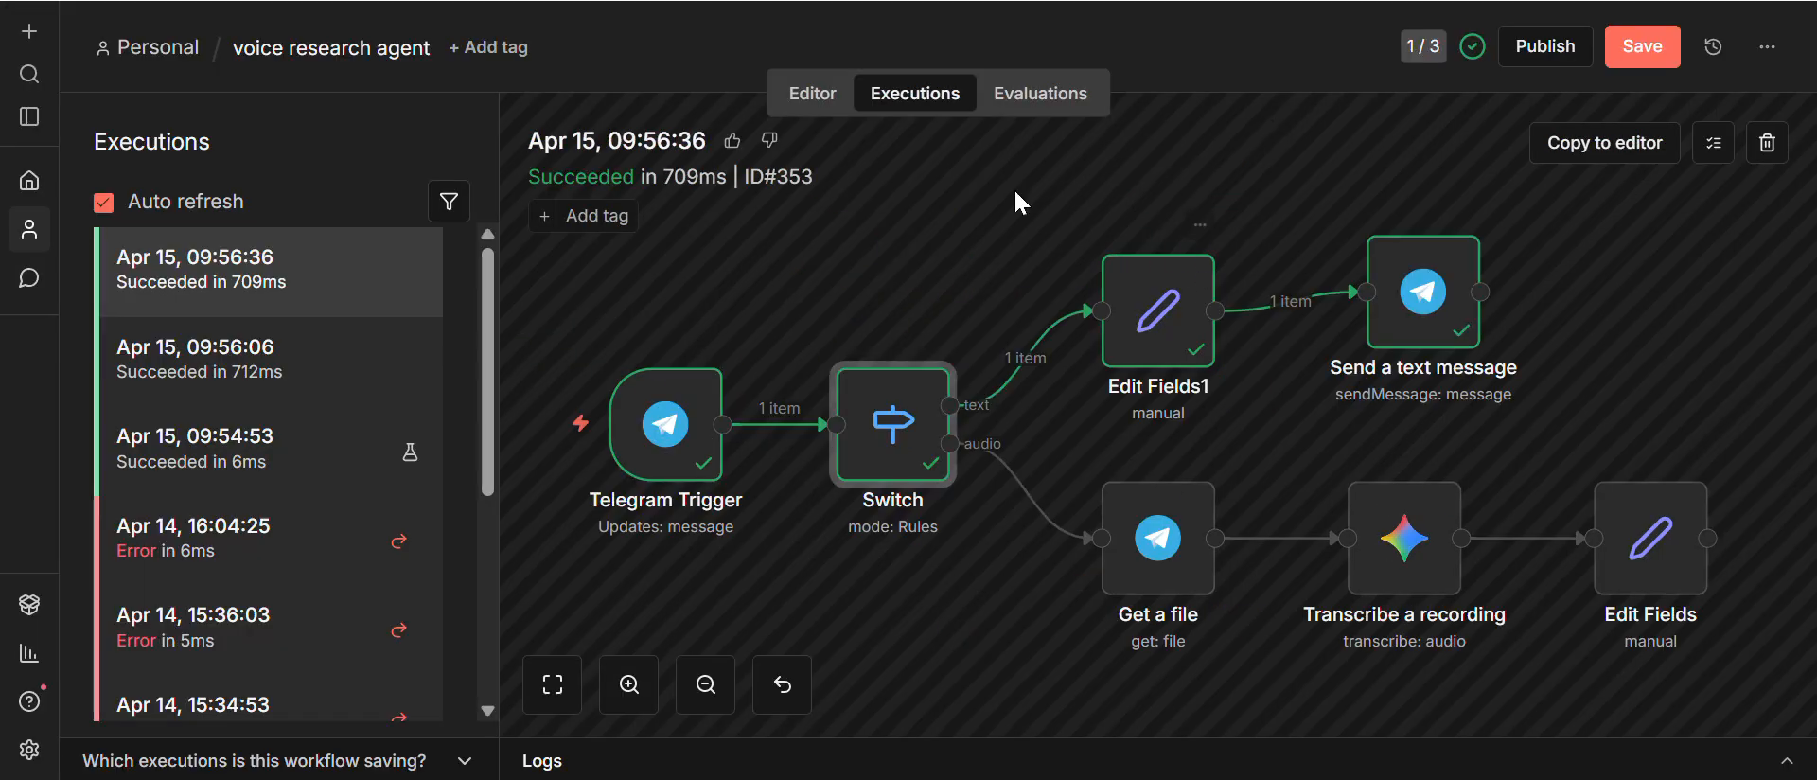
# Step: Return to the workflow editor and review the Switch node's routing rules for the text and audio outputs
pyautogui.click(795, 95)
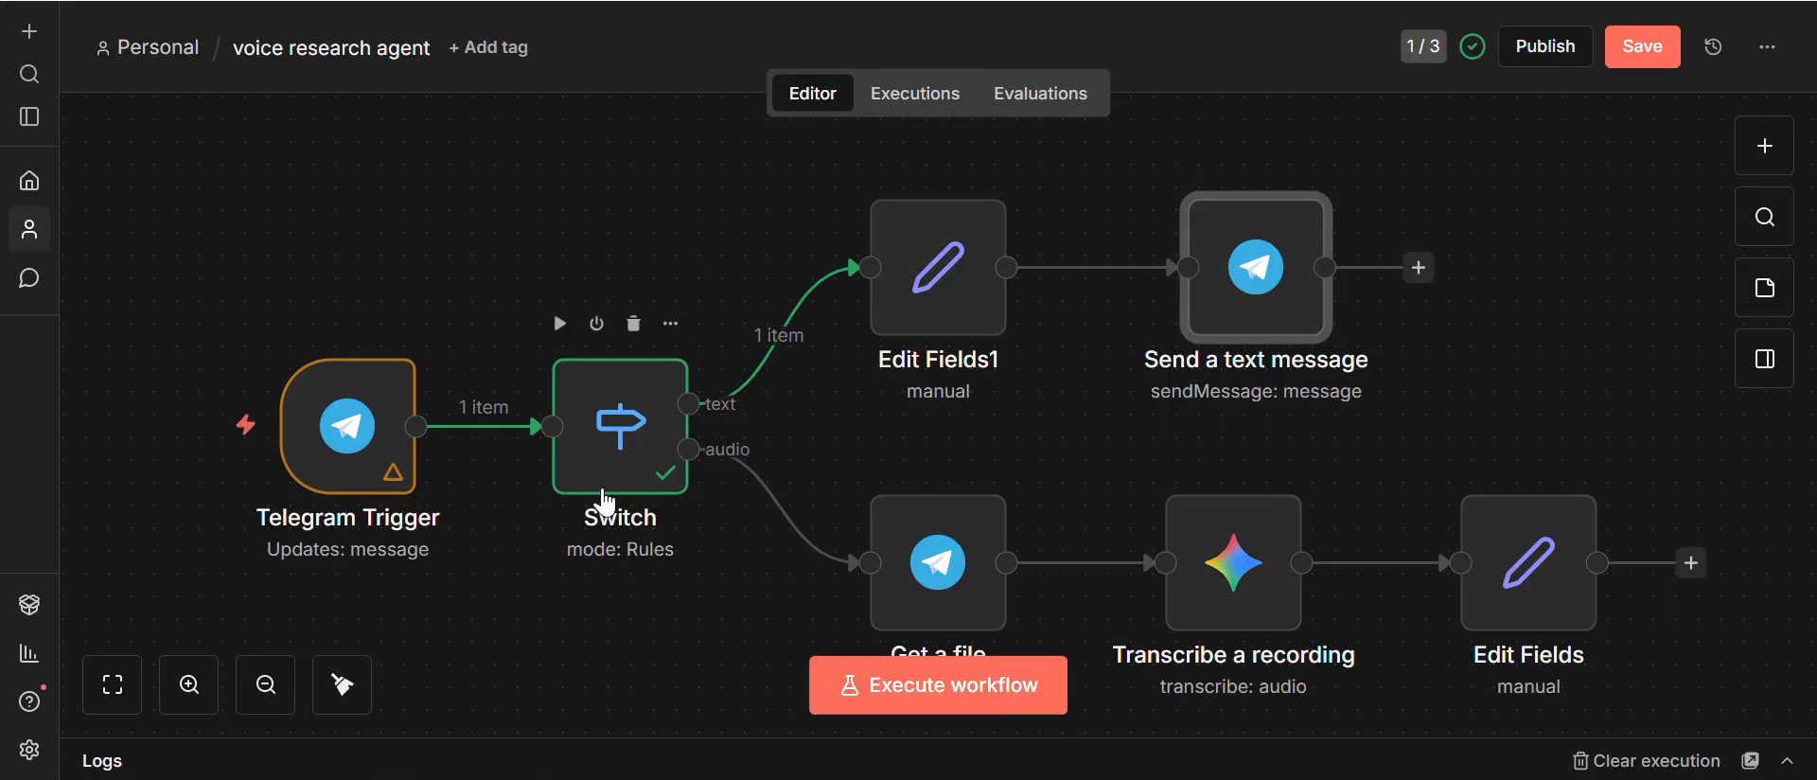
pyautogui.click(599, 428)
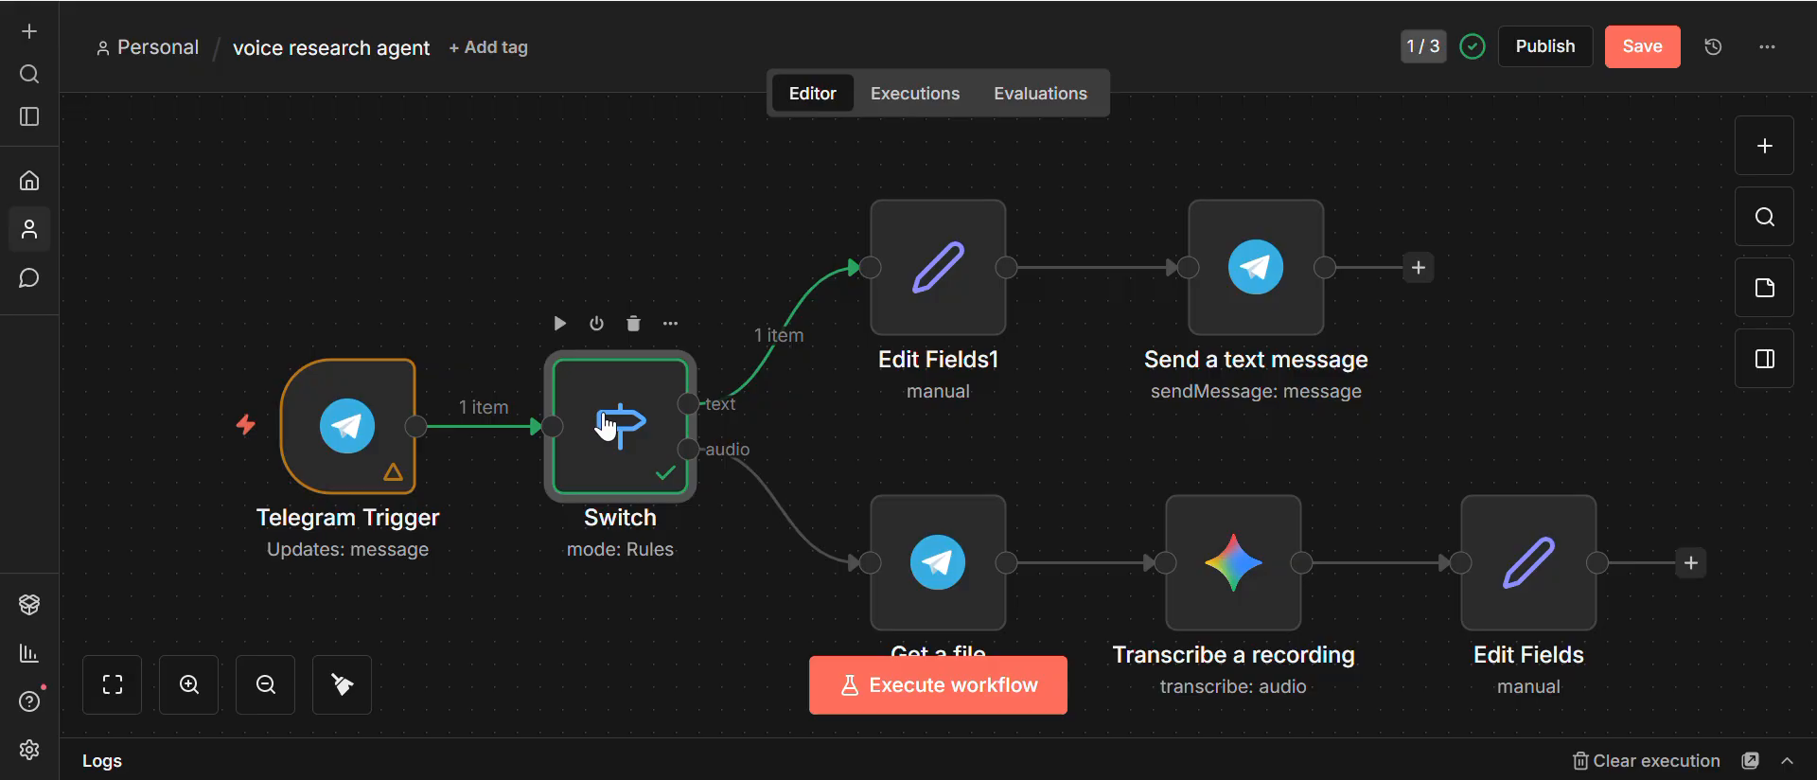
pyautogui.doubleClick(622, 434)
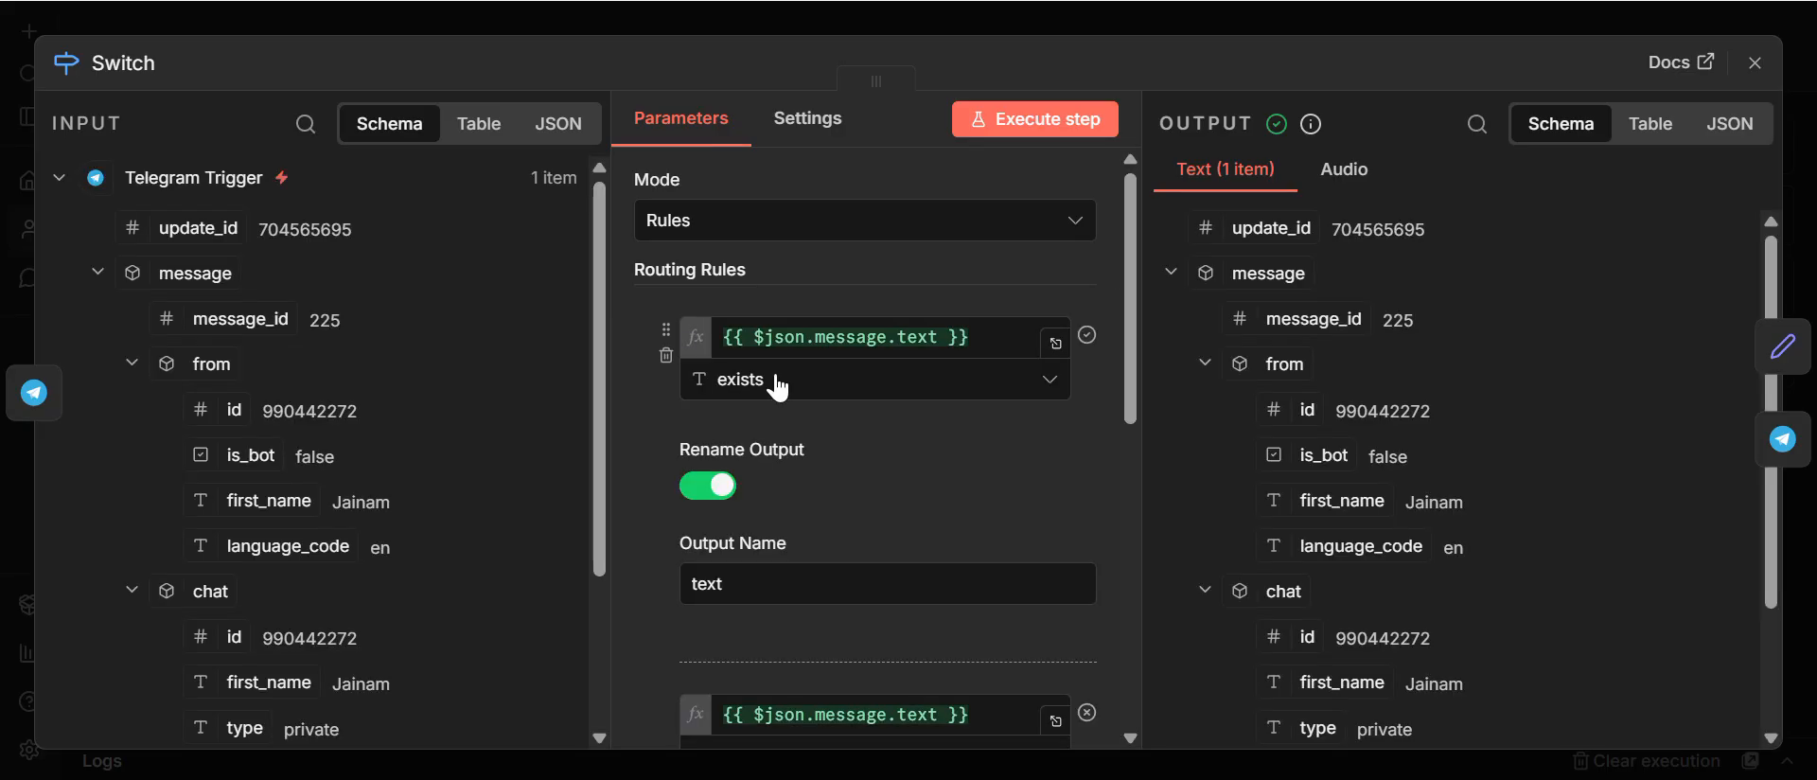
pyautogui.scroll(-3, 840, 487)
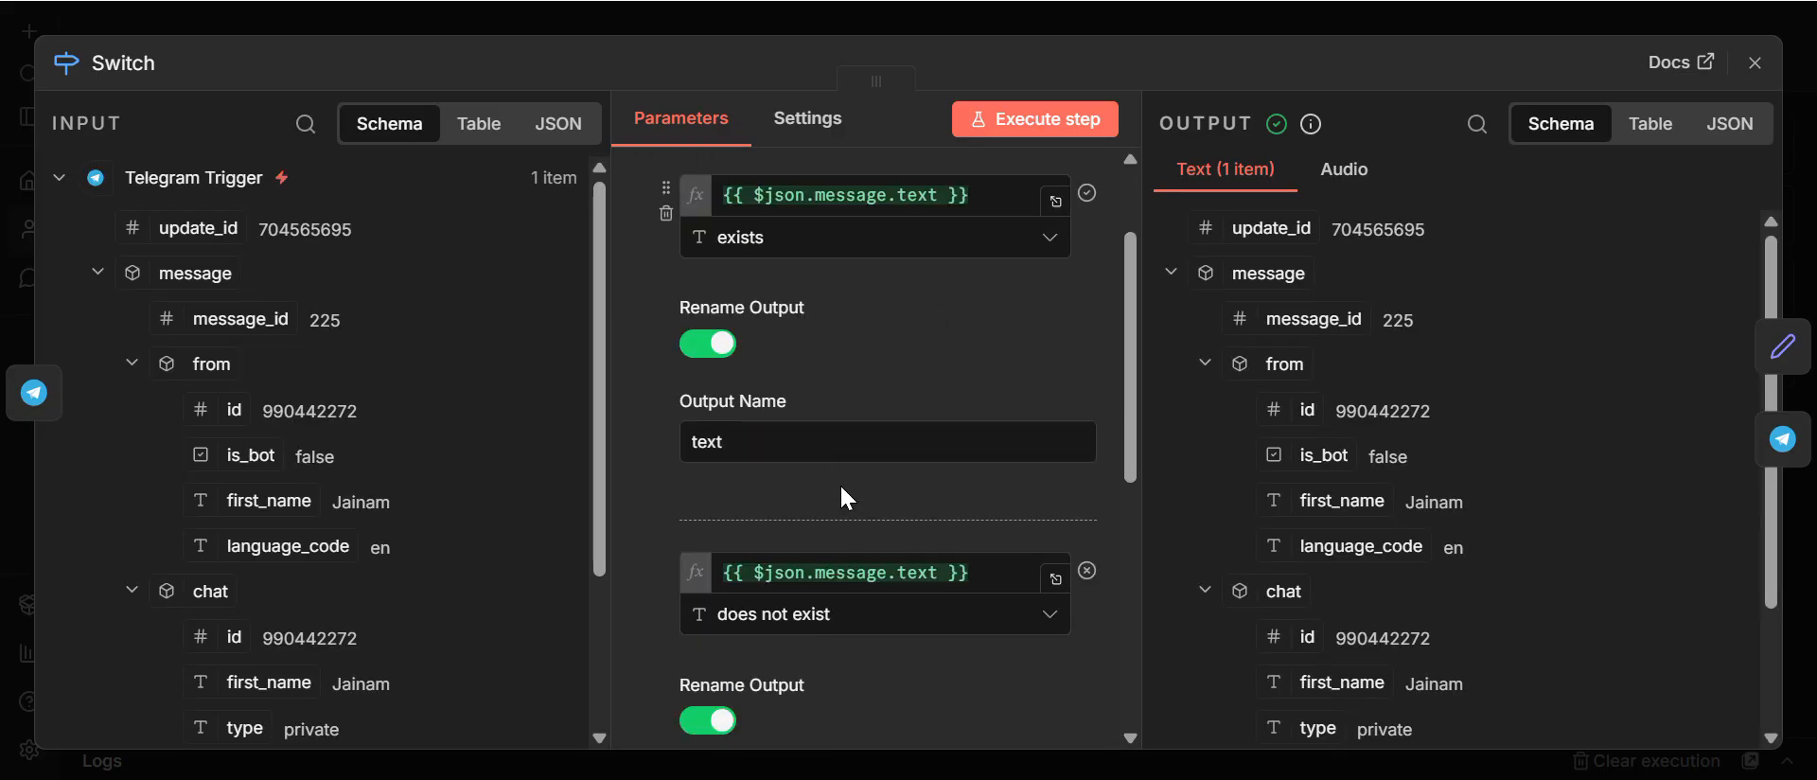
pyautogui.scroll(3, 840, 487)
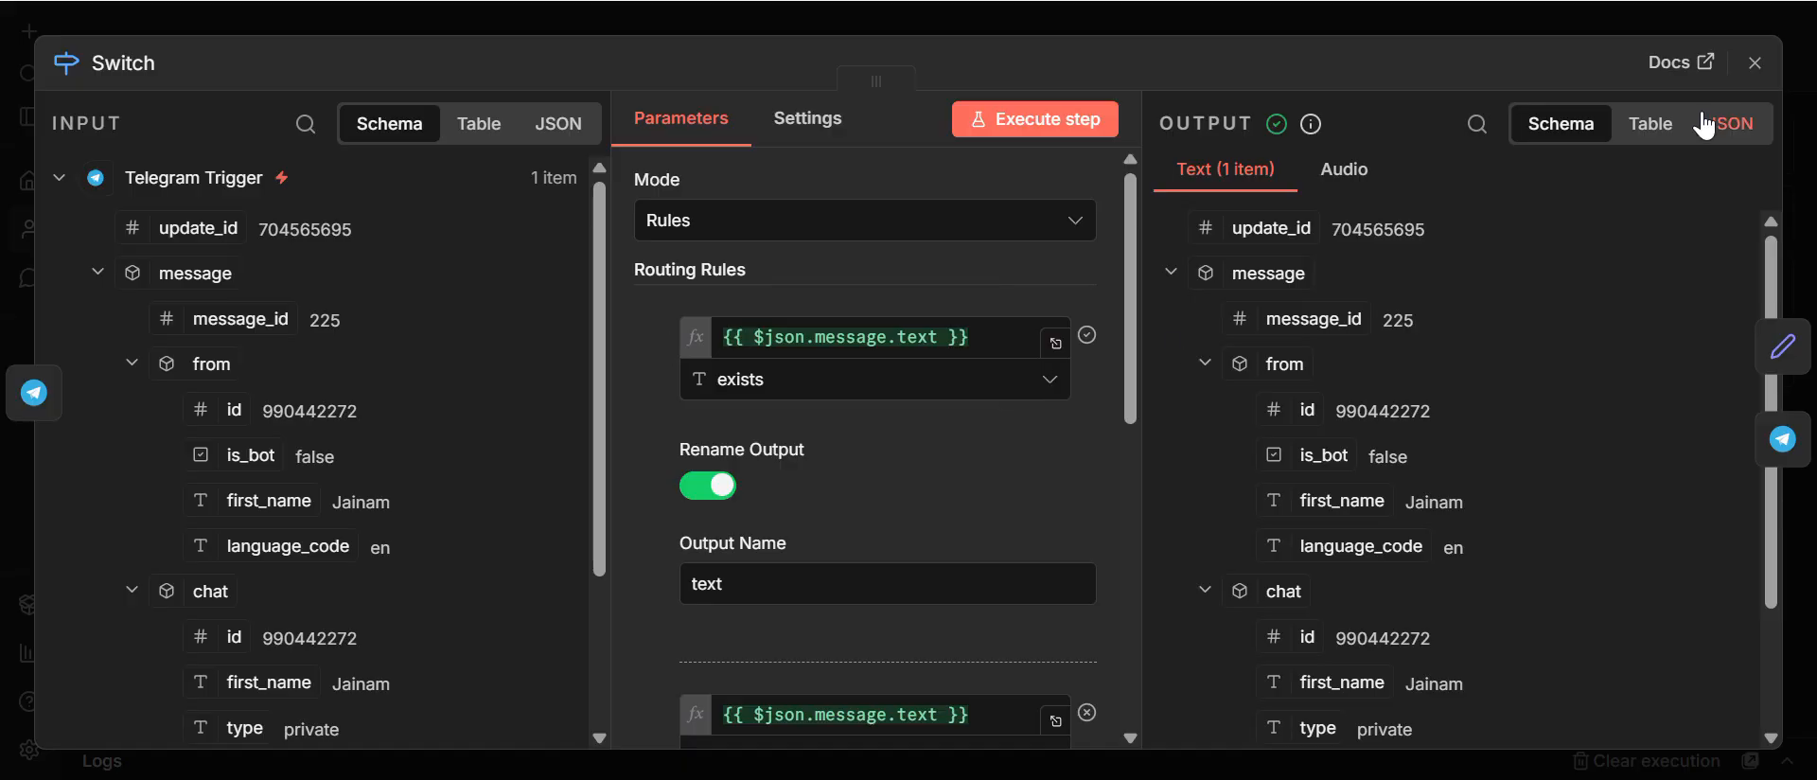
pyautogui.click(1756, 63)
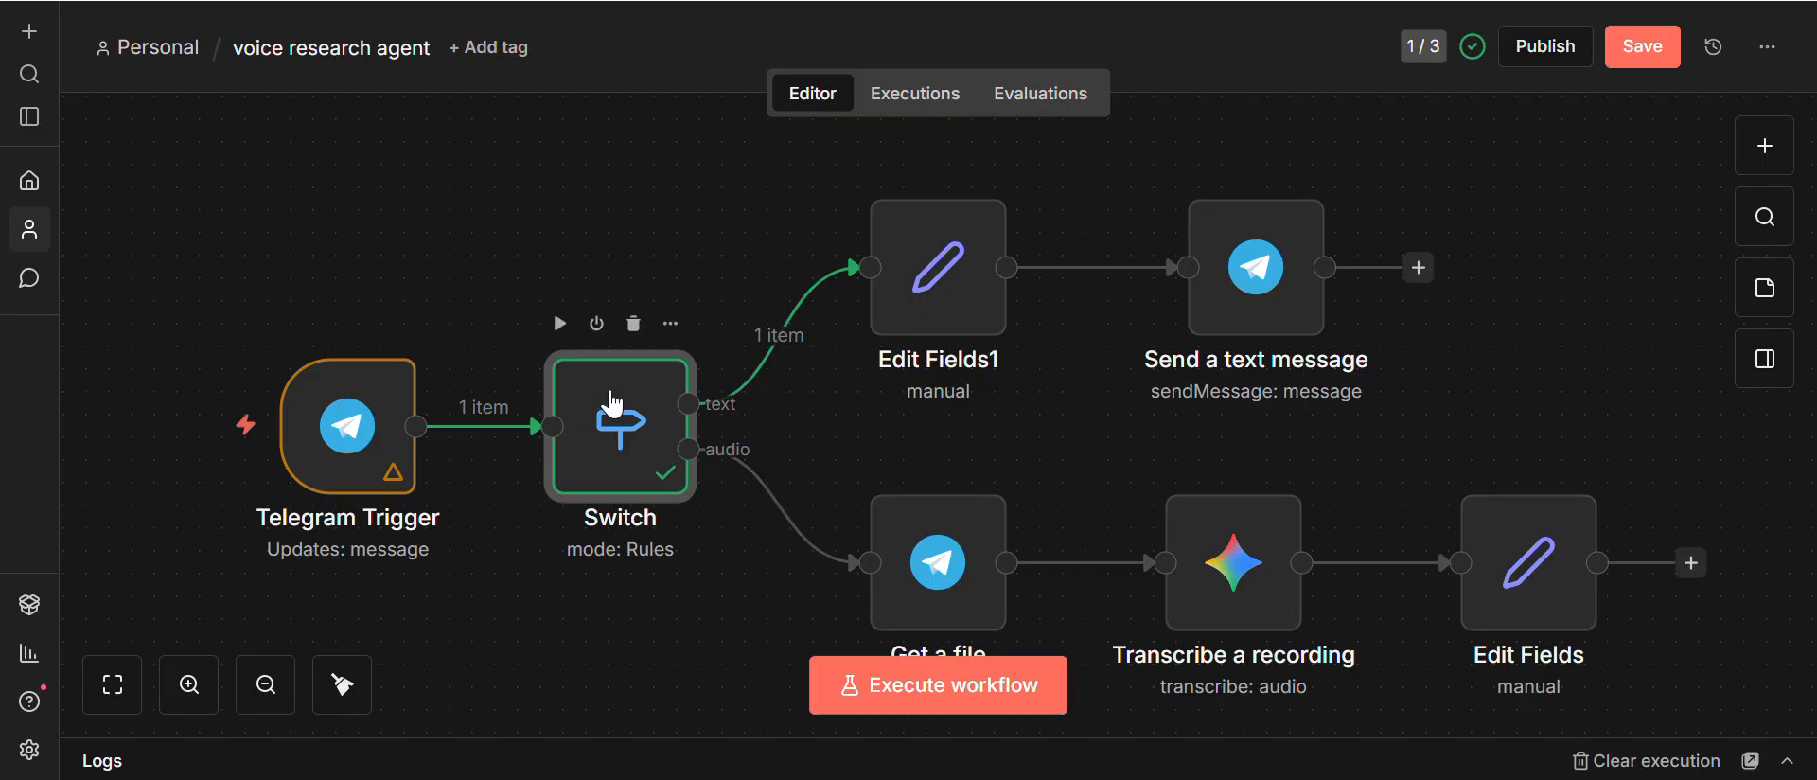
pyautogui.doubleClick(611, 404)
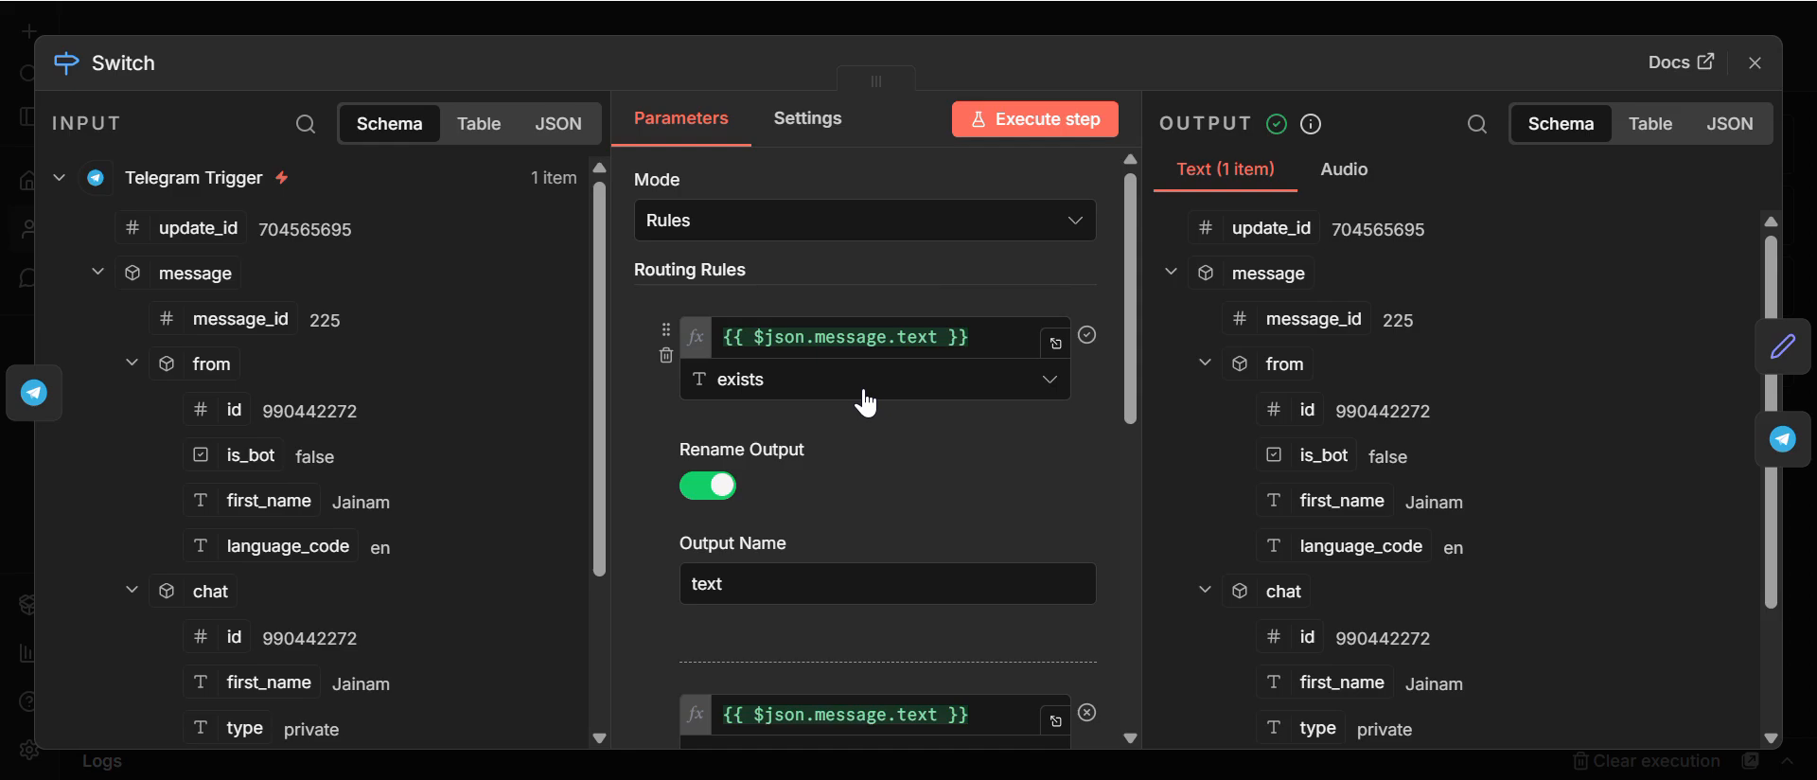
pyautogui.click(1756, 63)
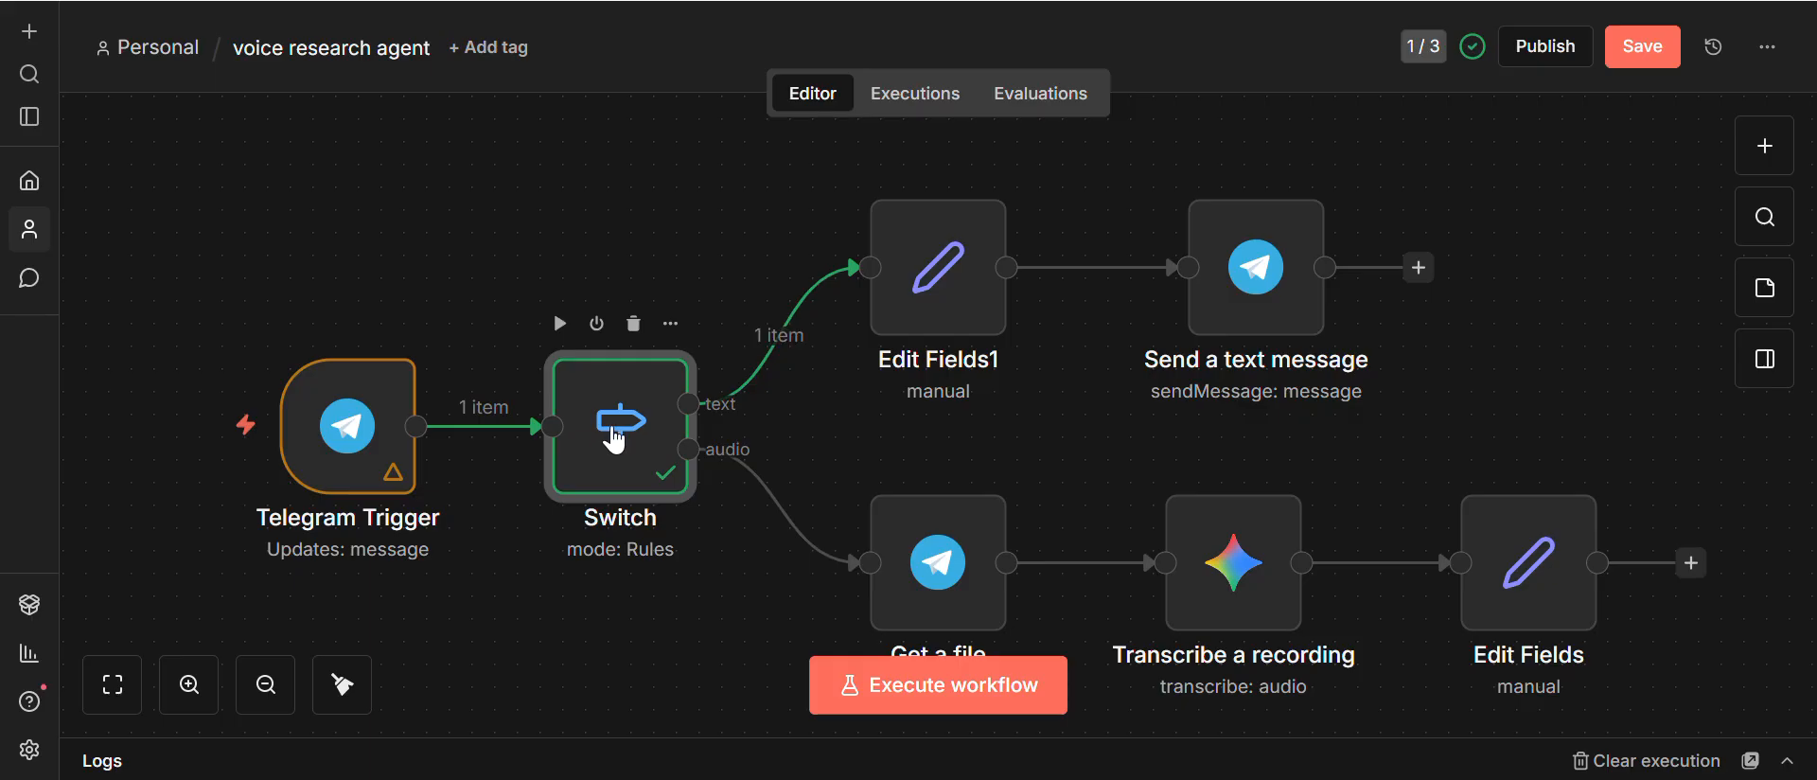
# Step: Break the Switch node's first routing rule by removing the final closing brace from {{ $json.message.text }}, and publish the workflow
pyautogui.doubleClick(615, 438)
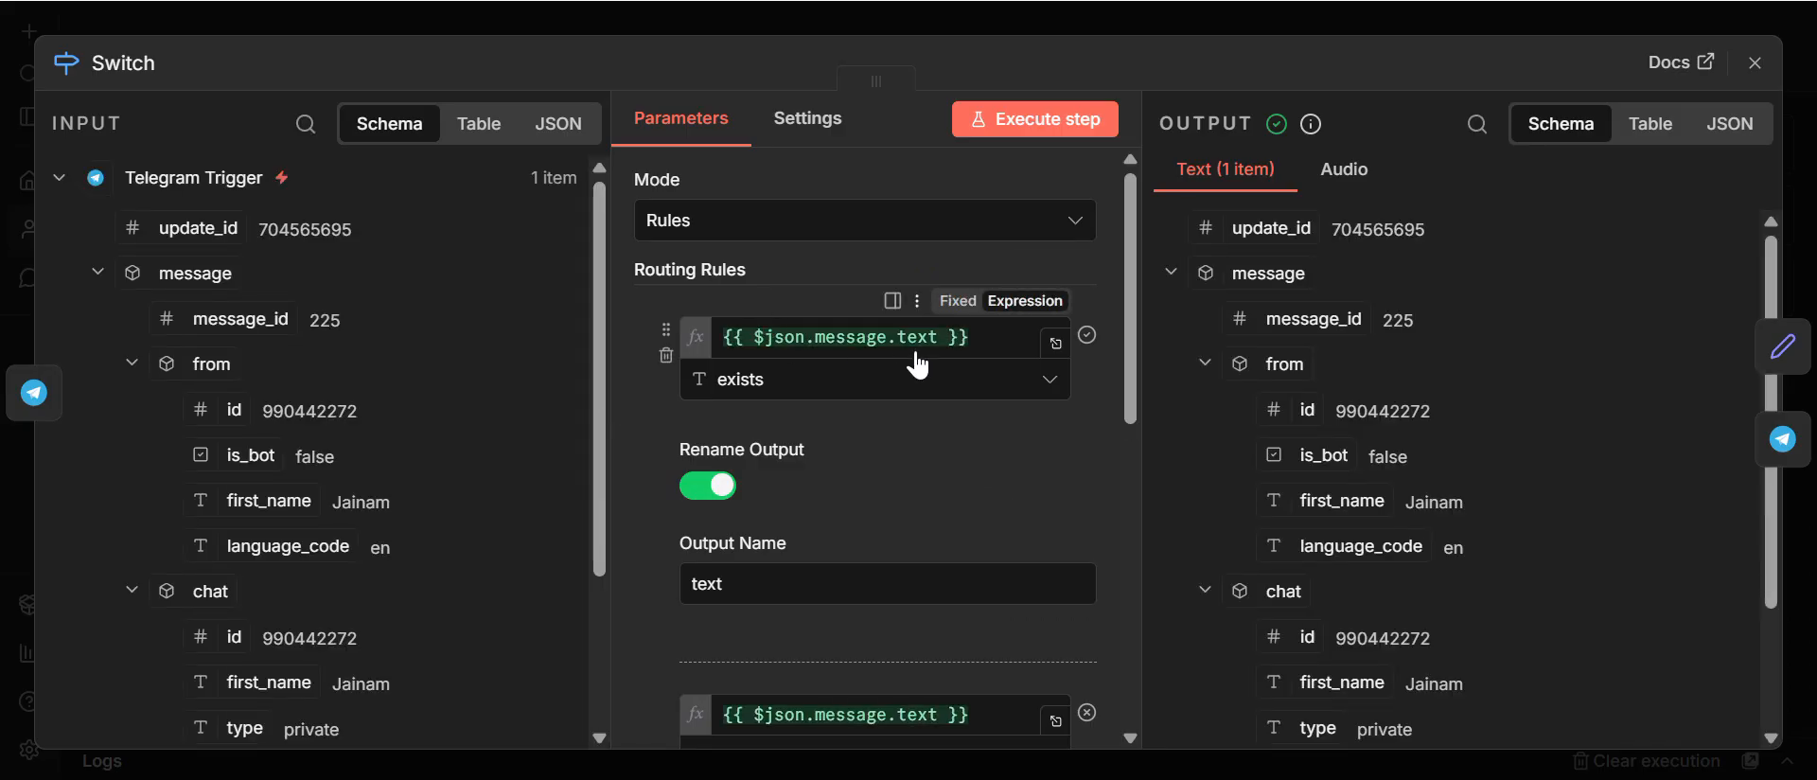
pyautogui.click(998, 329)
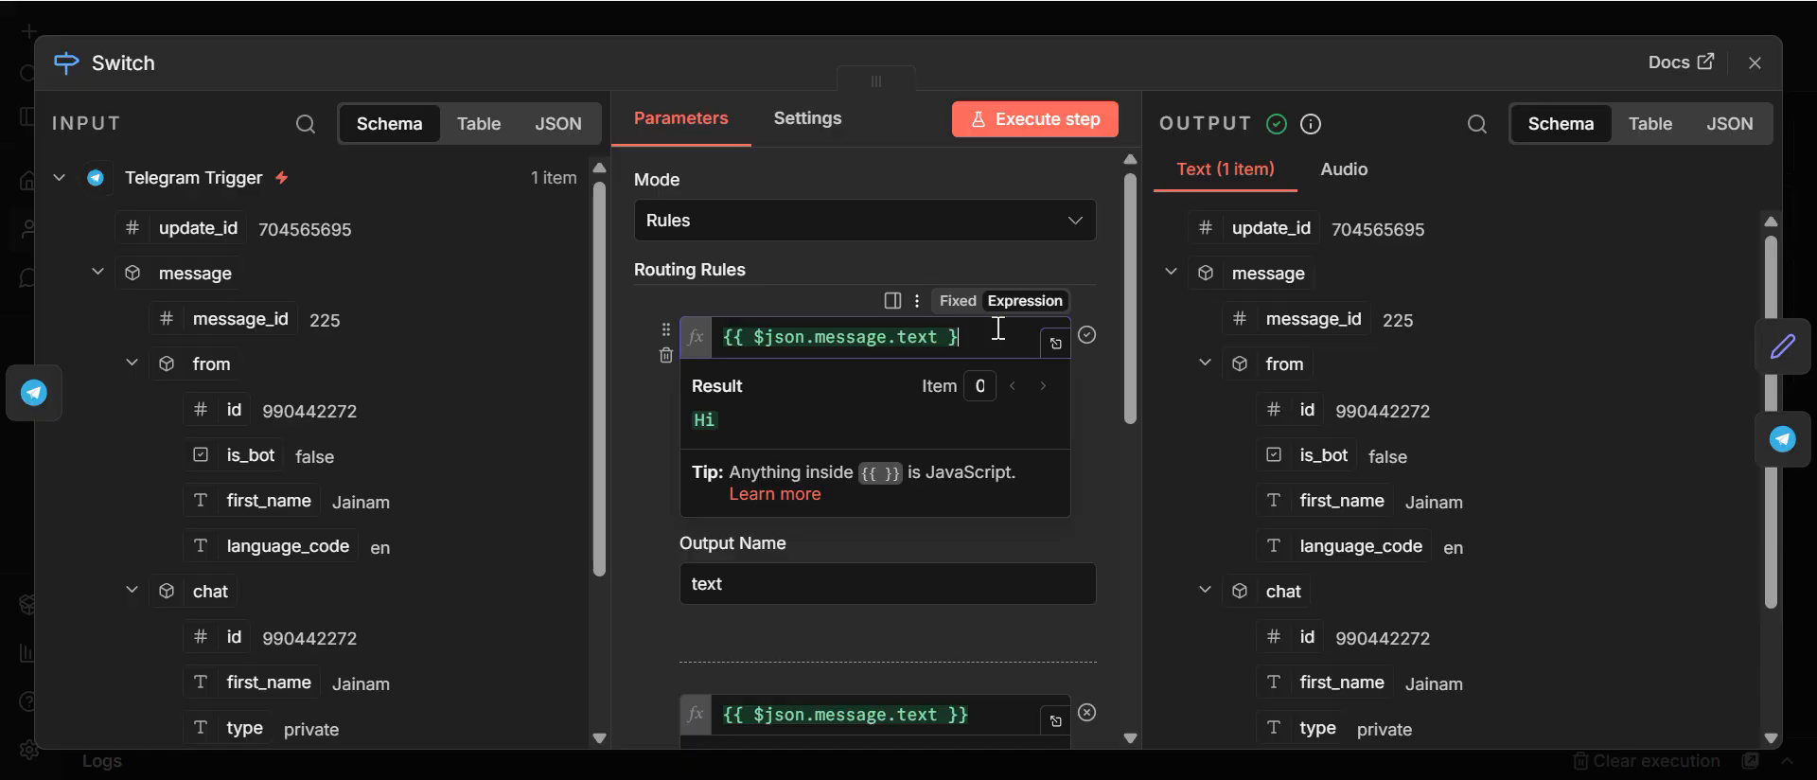
pyautogui.press('BackSpace')
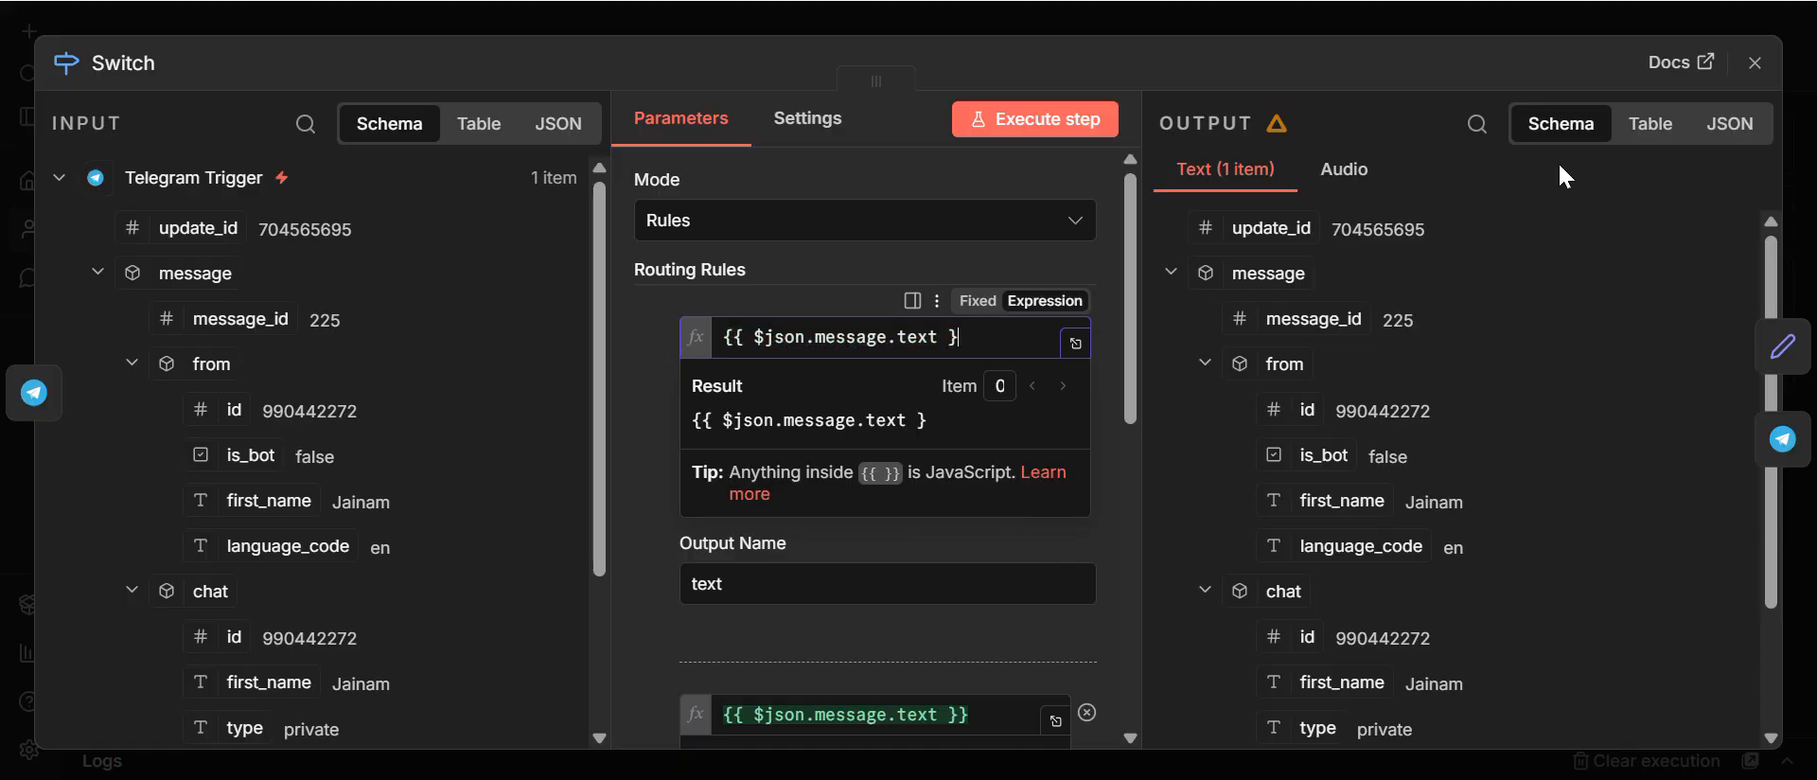
pyautogui.click(1755, 62)
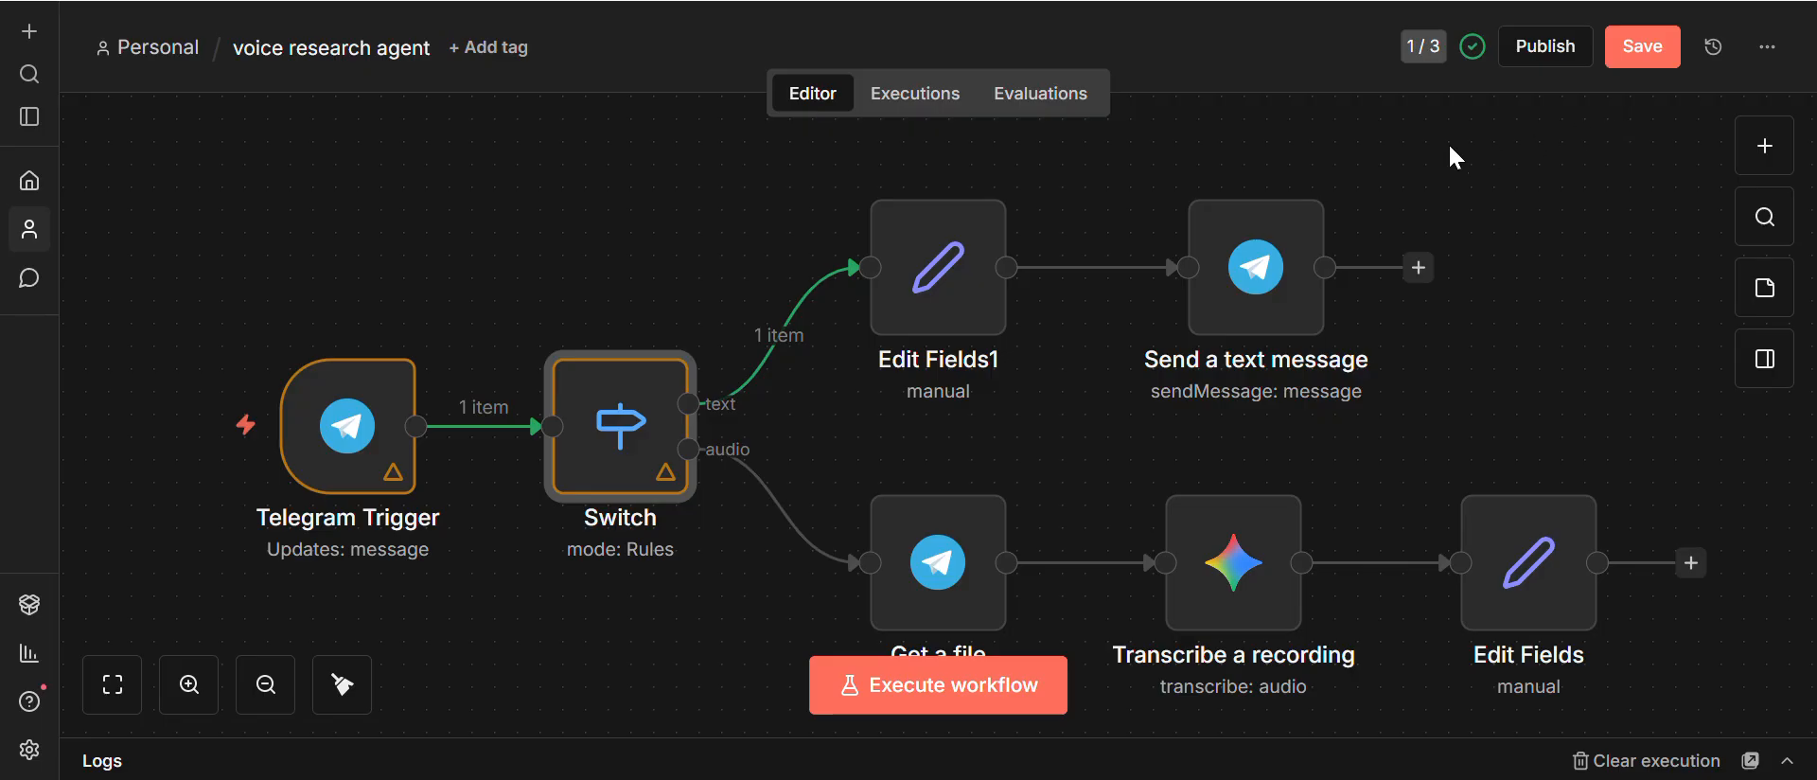
pyautogui.click(1531, 47)
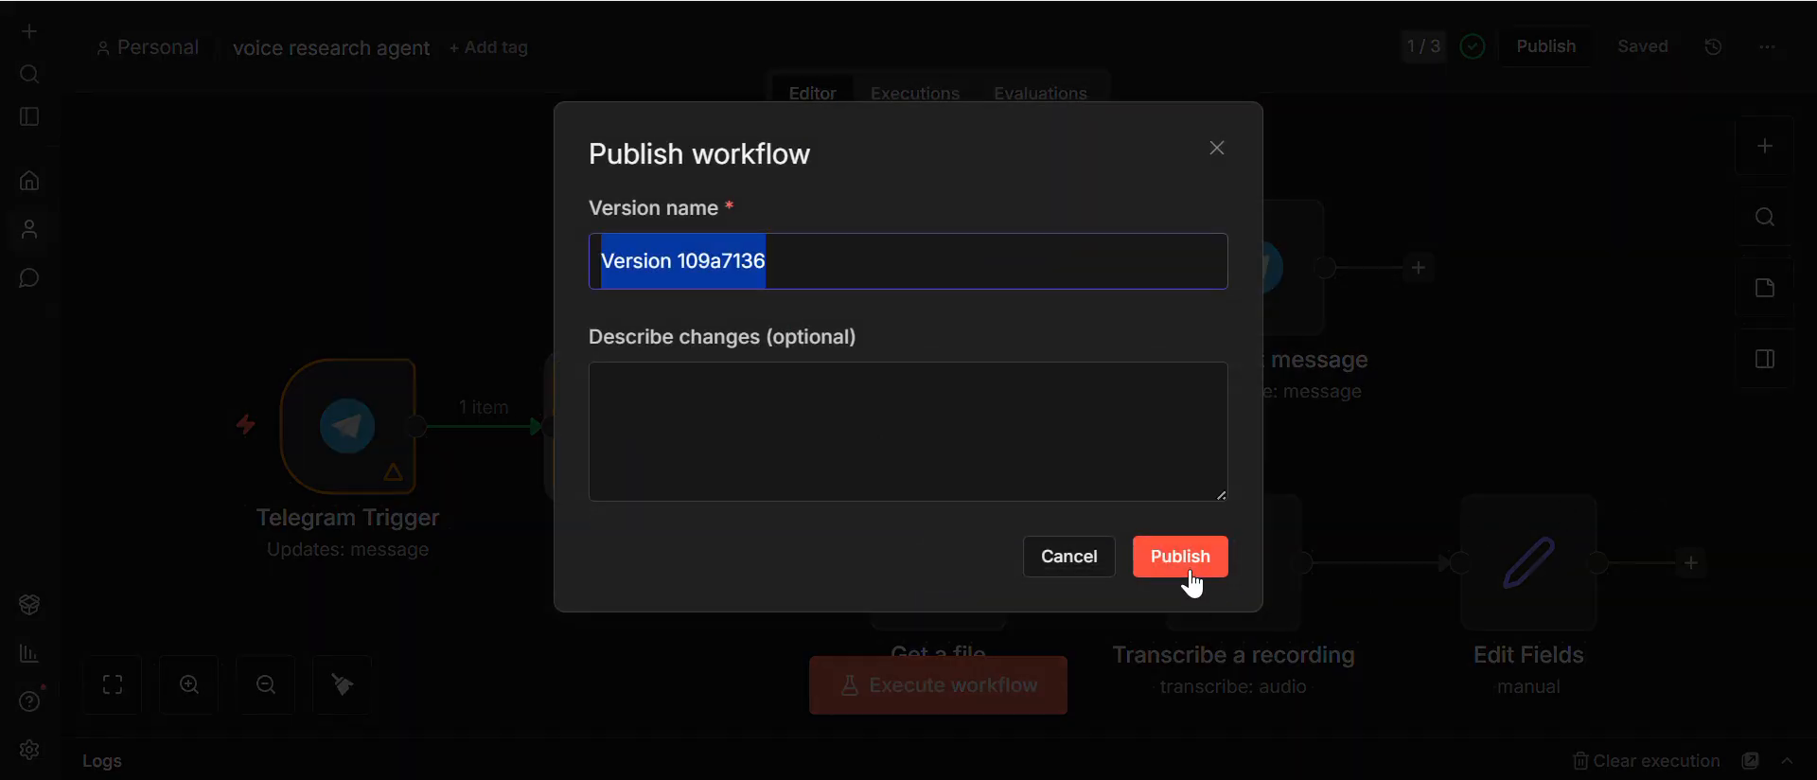
pyautogui.click(1192, 573)
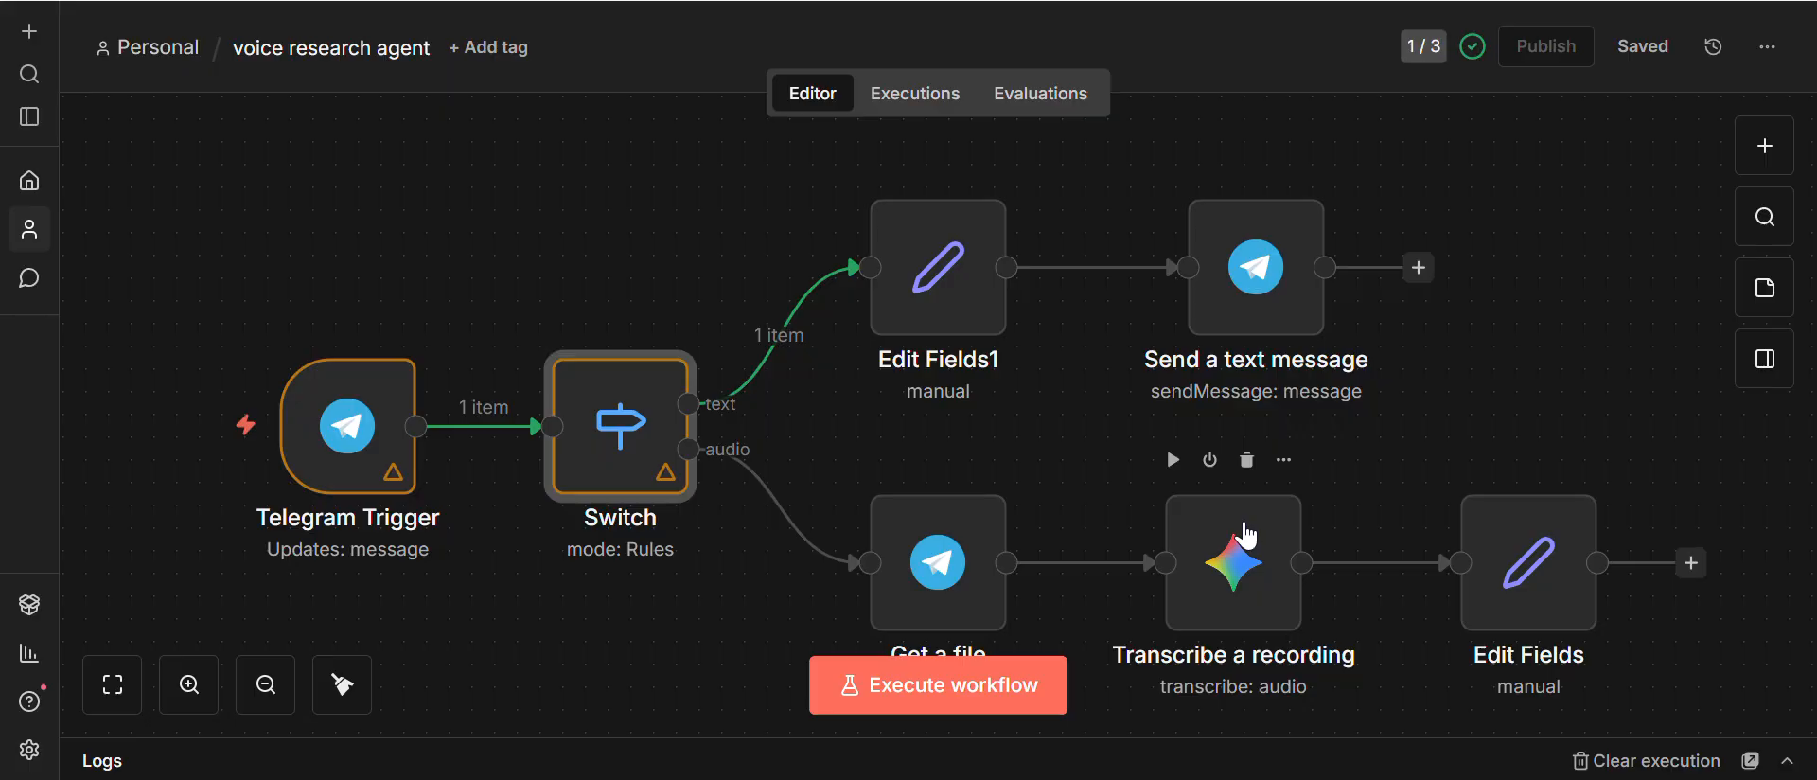
# Step: Switch to Telegram and send the test message "fg" to uniBot
pyautogui.hotkey('alt', 'Tab')
pyautogui.write('fg')
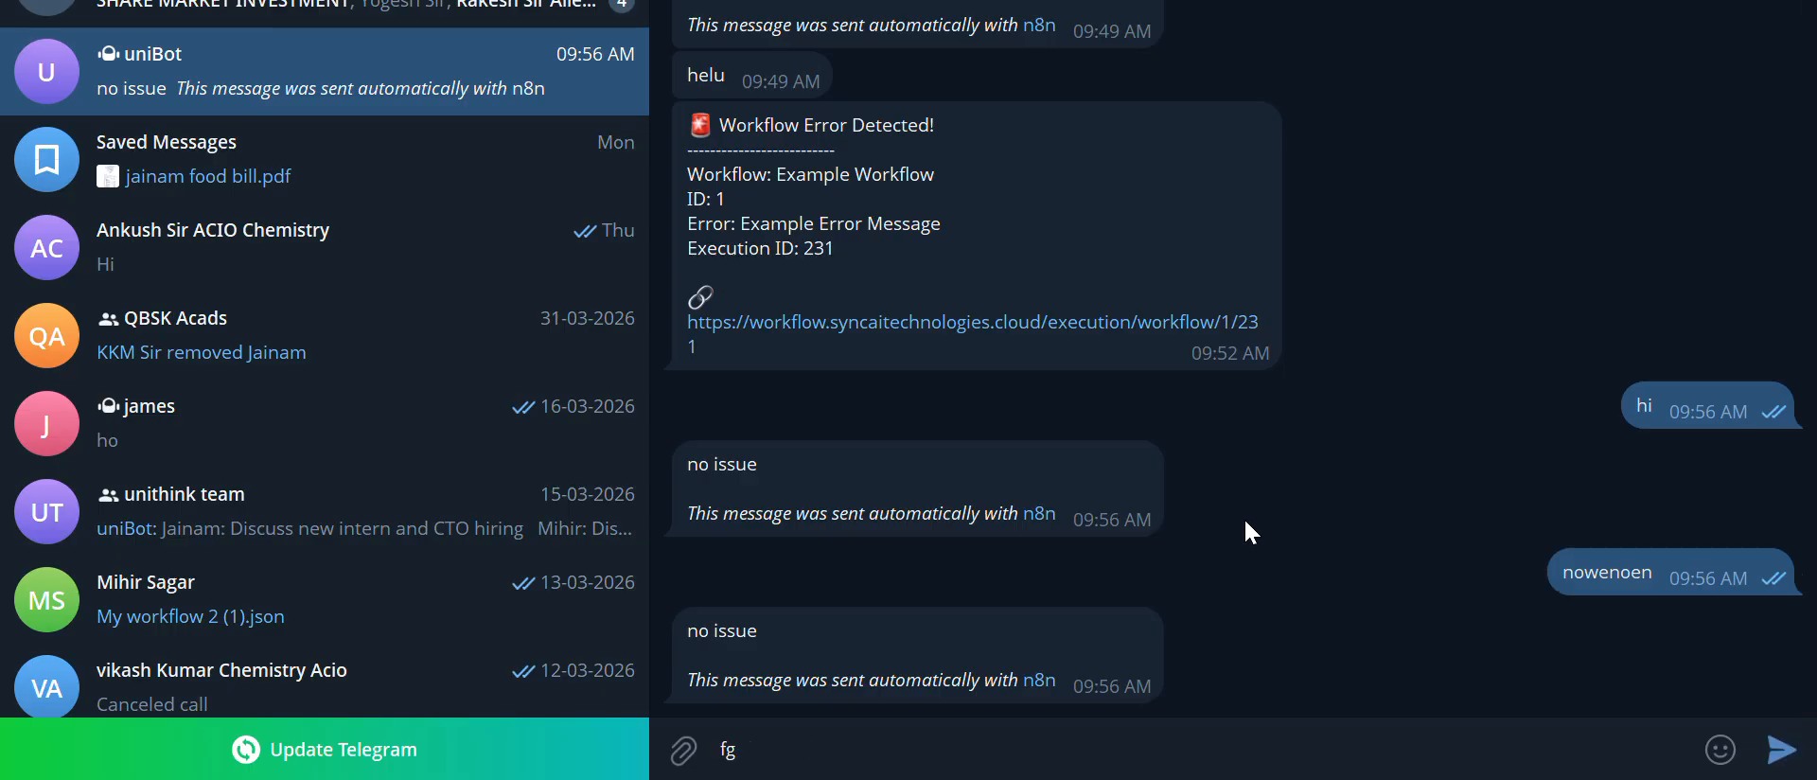
pyautogui.press('Return')
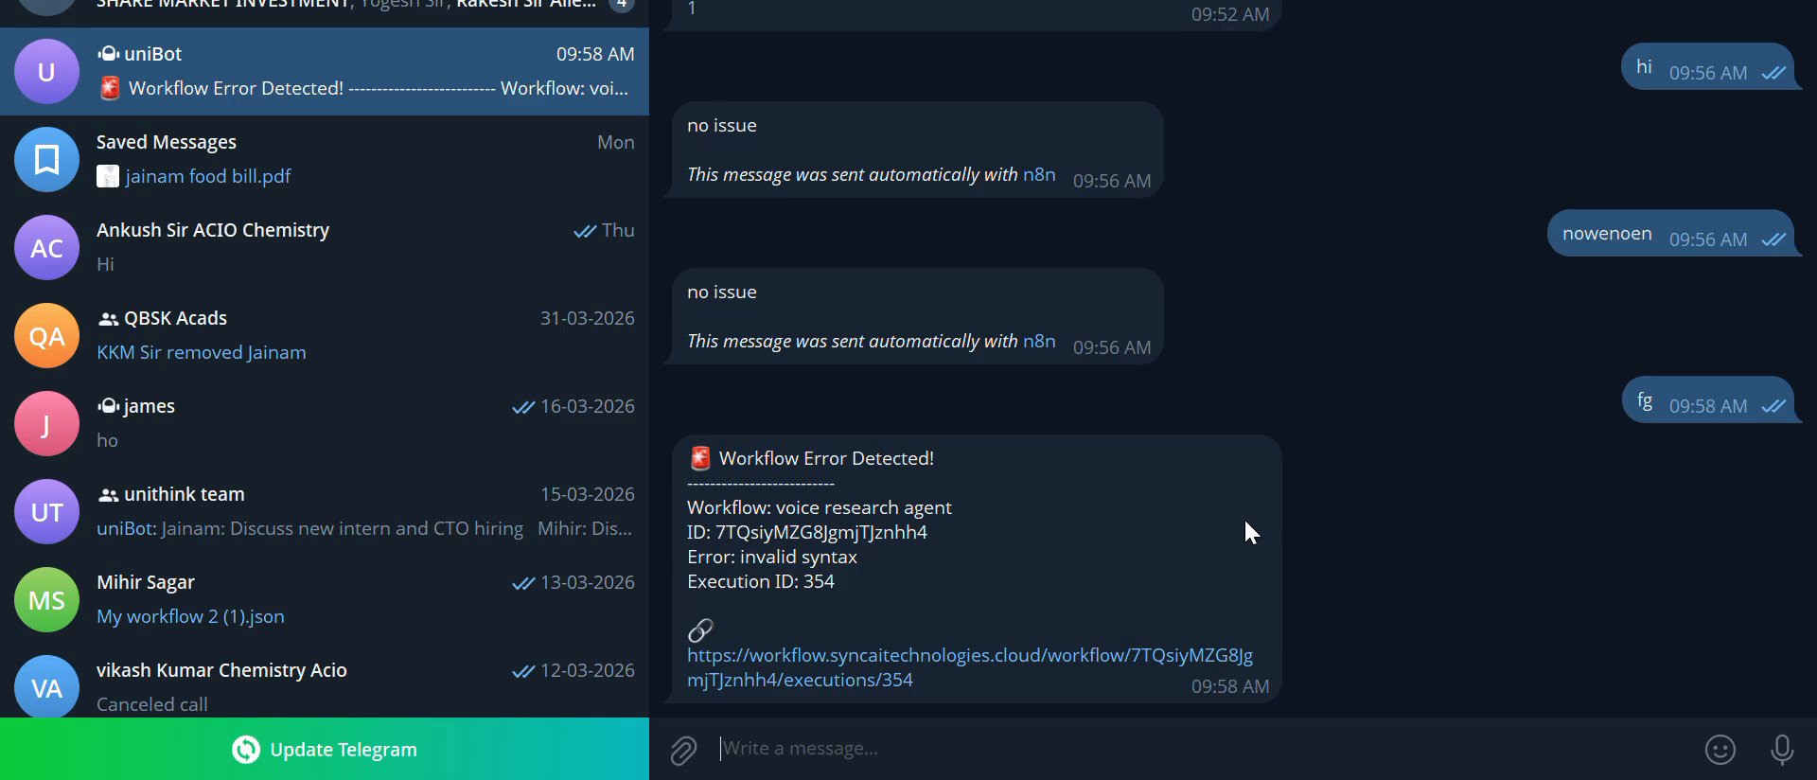
# Step: Review the workflow error alert in the uniBot chat against the voice research agent workflow, ending back in n8n
pyautogui.hotkey('alt', 'Tab')
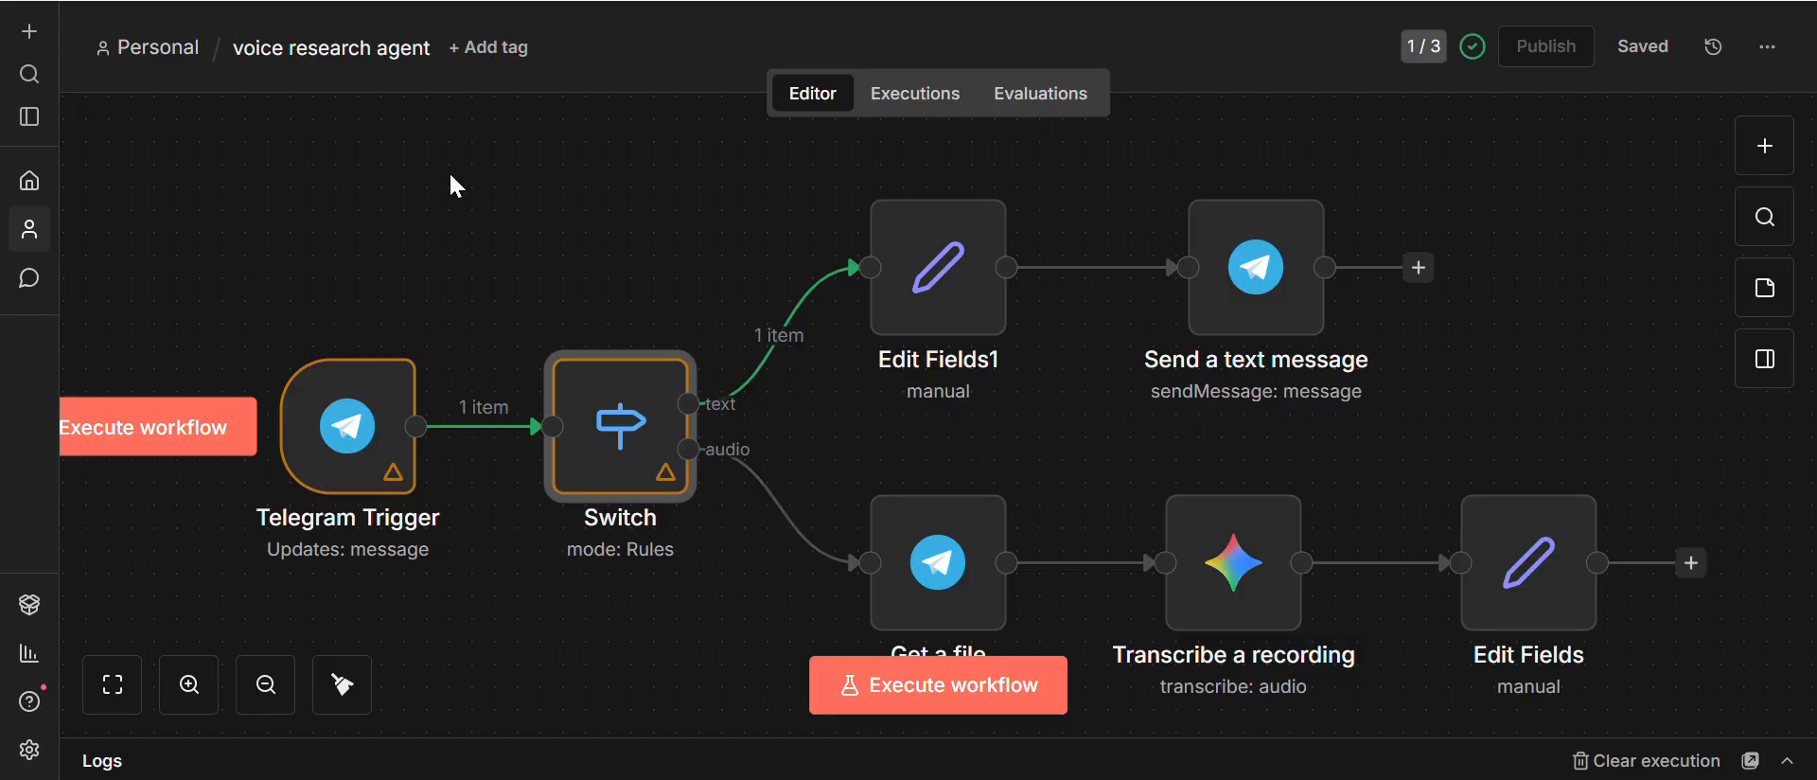
pyautogui.moveTo(572, 325)
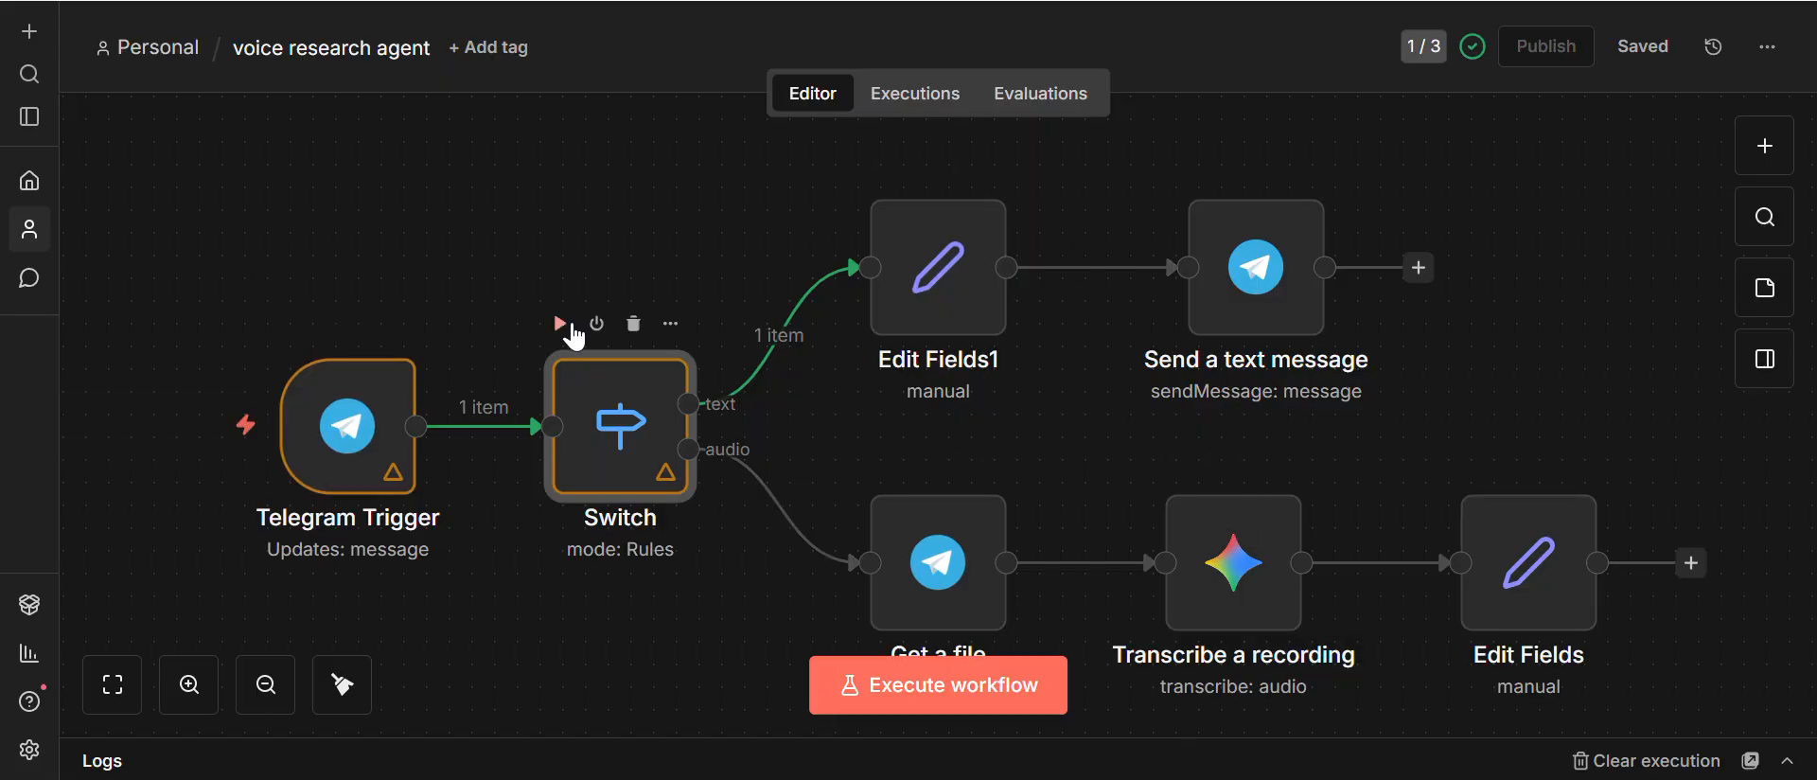
pyautogui.hotkey('alt', 'Tab')
pyautogui.hotkey('alt', 'Tab')
pyautogui.hotkey('alt', 'Tab')
pyautogui.doubleClick(750, 444)
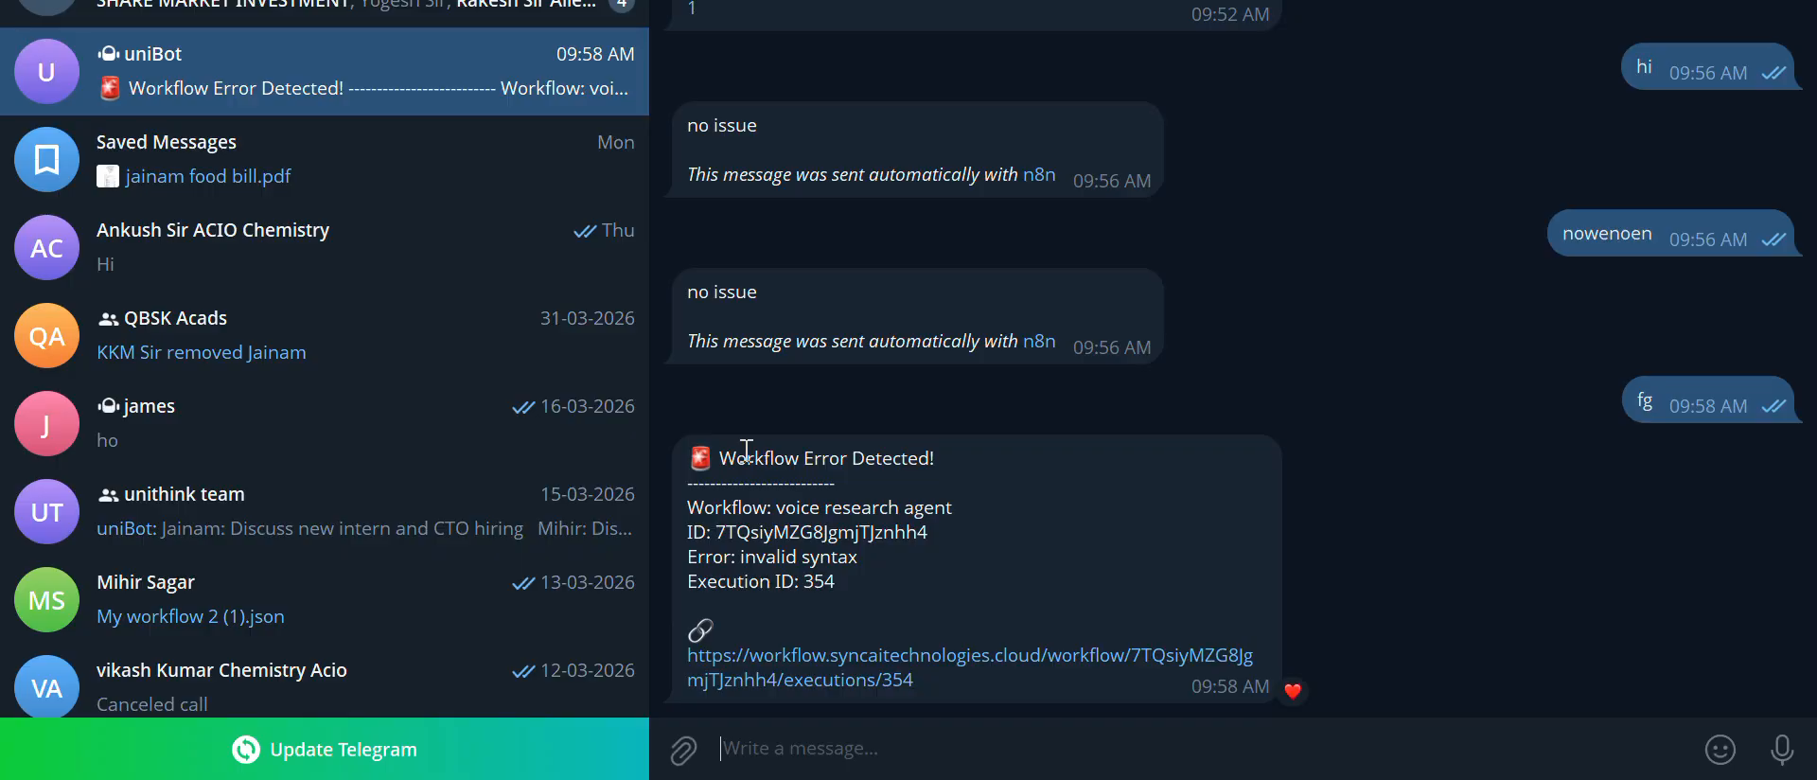
pyautogui.hotkey('alt', 'Tab')
pyautogui.hotkey('alt', 'Tab')
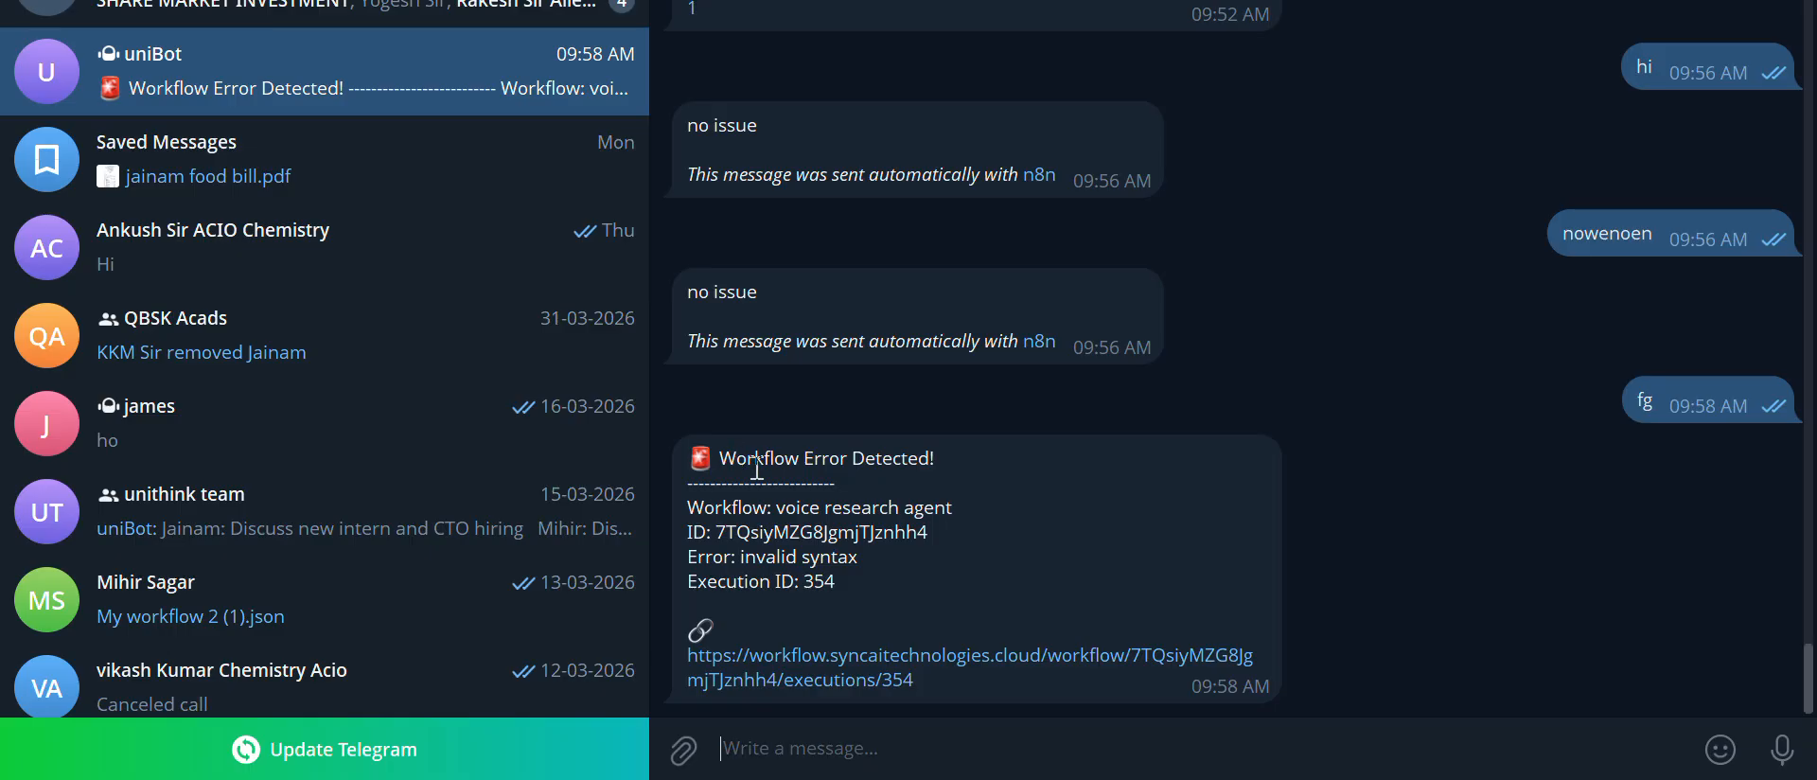
pyautogui.hotkey('alt', 'Tab')
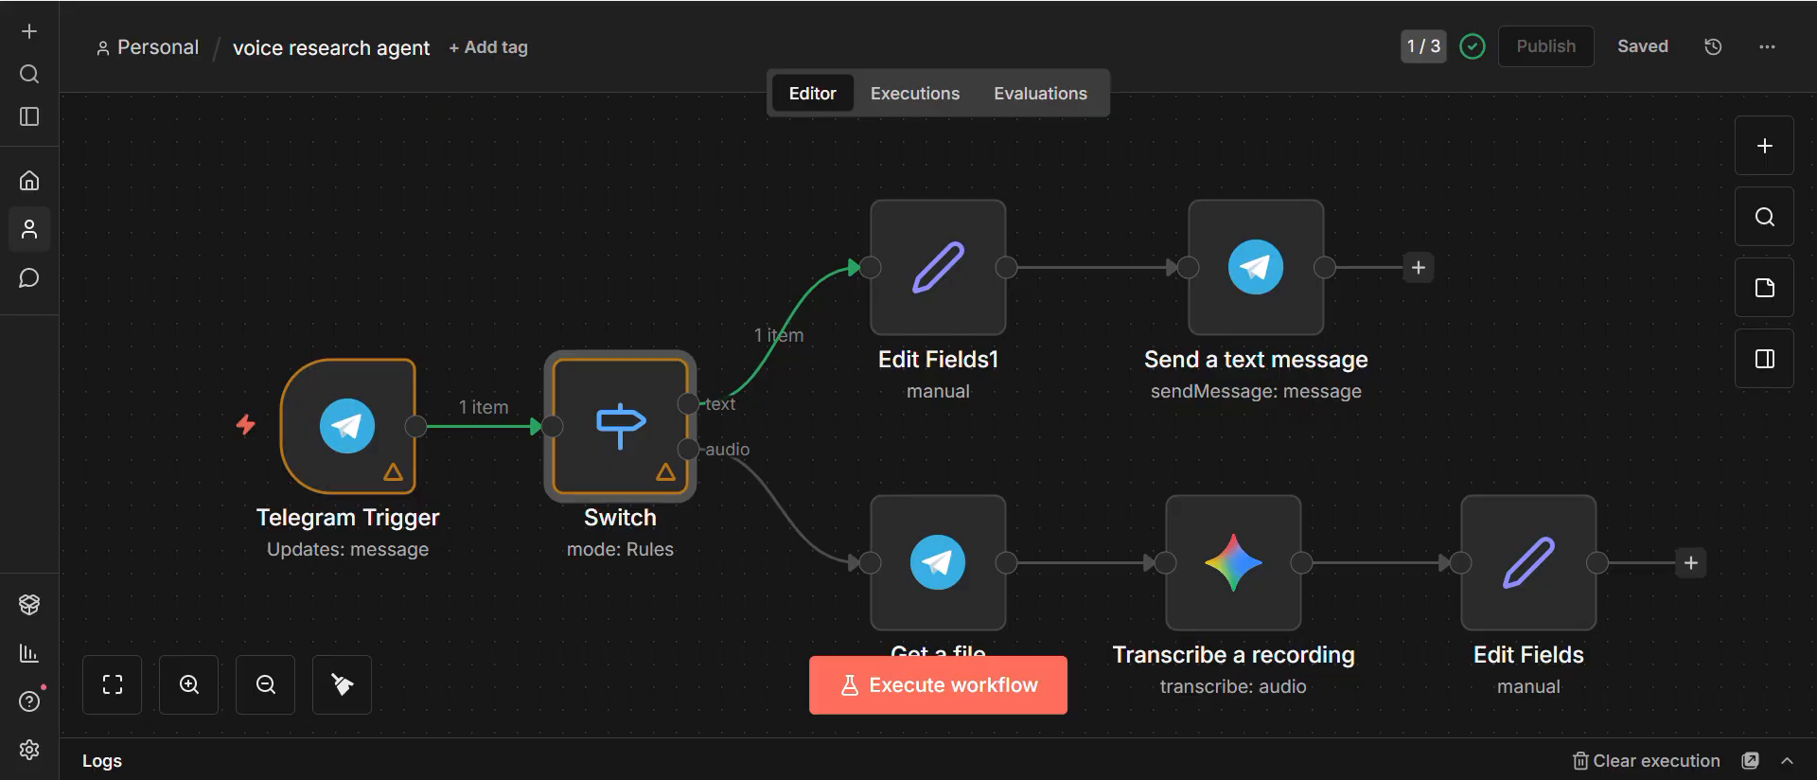
pyautogui.hotkey('ctrl', 't')
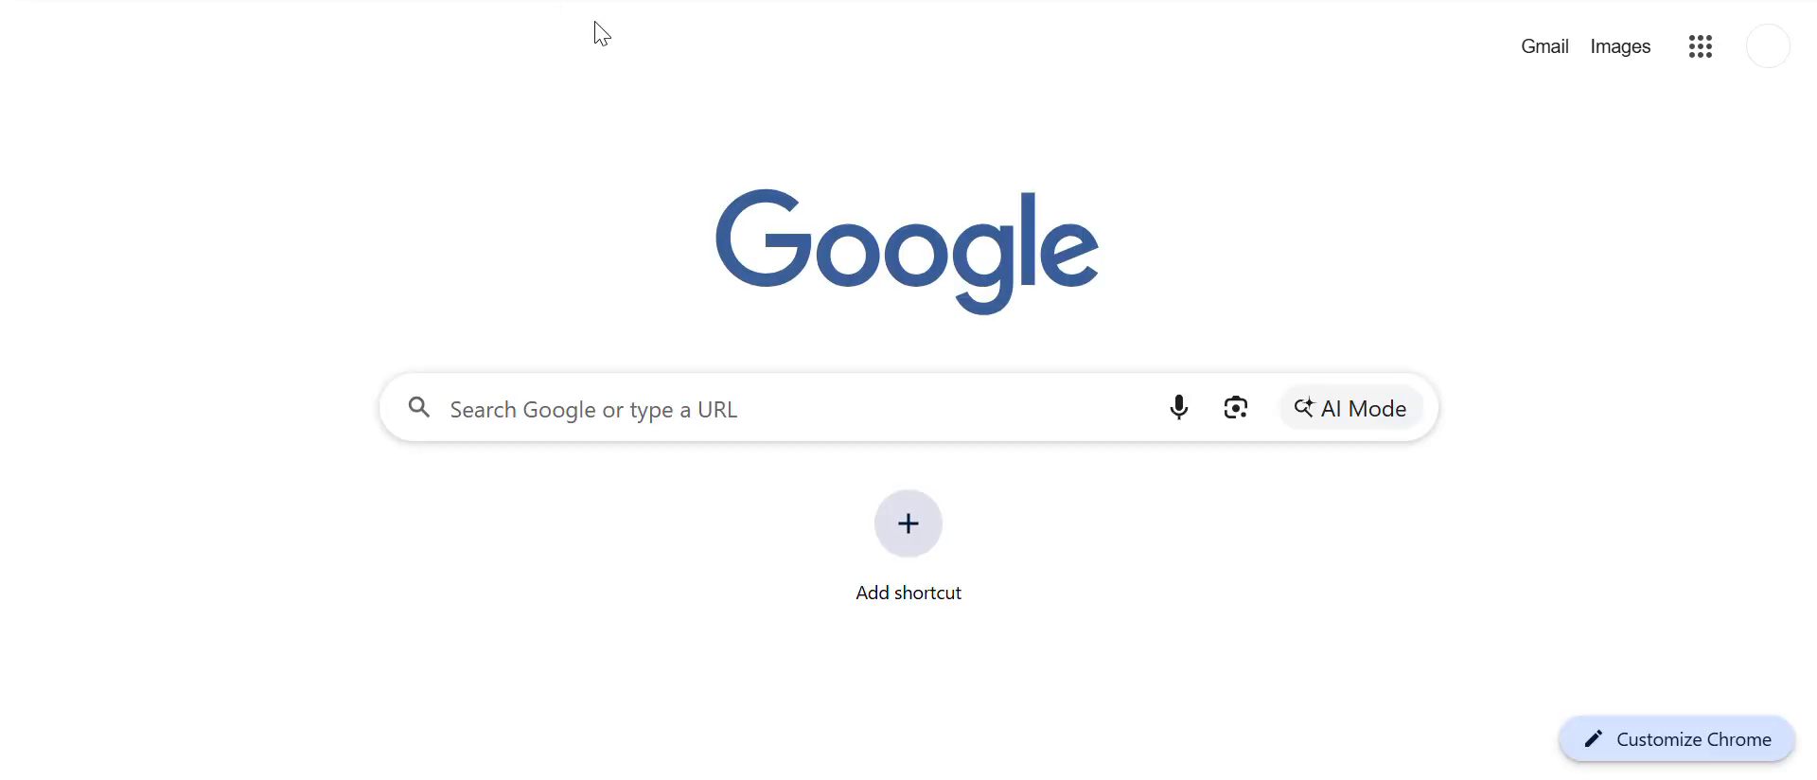
pyautogui.write('w')
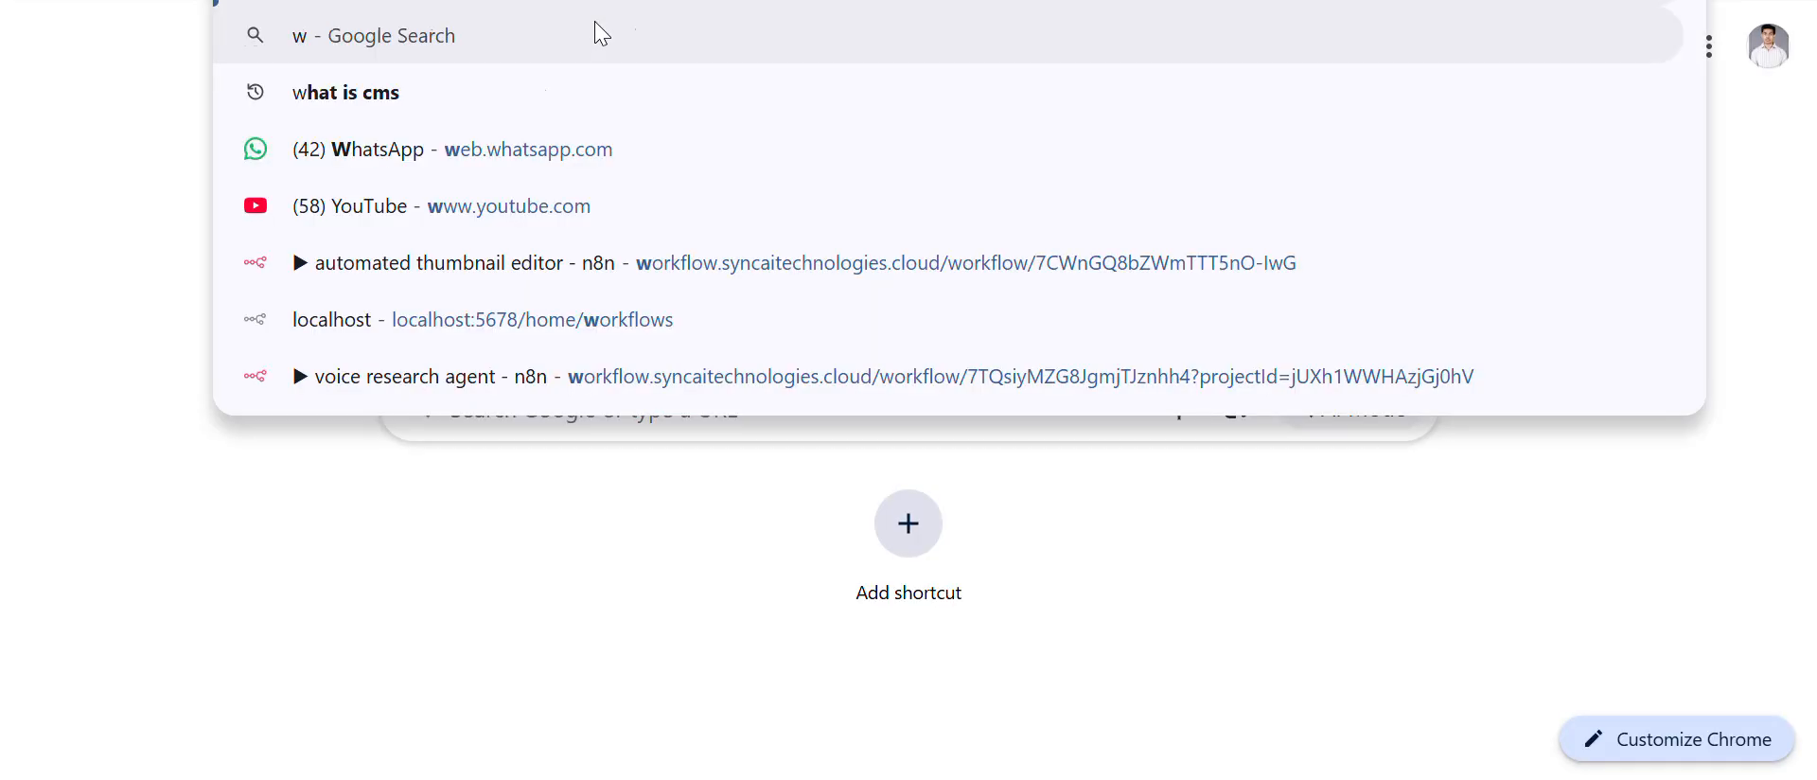
pyautogui.click(602, 33)
pyautogui.write('t')
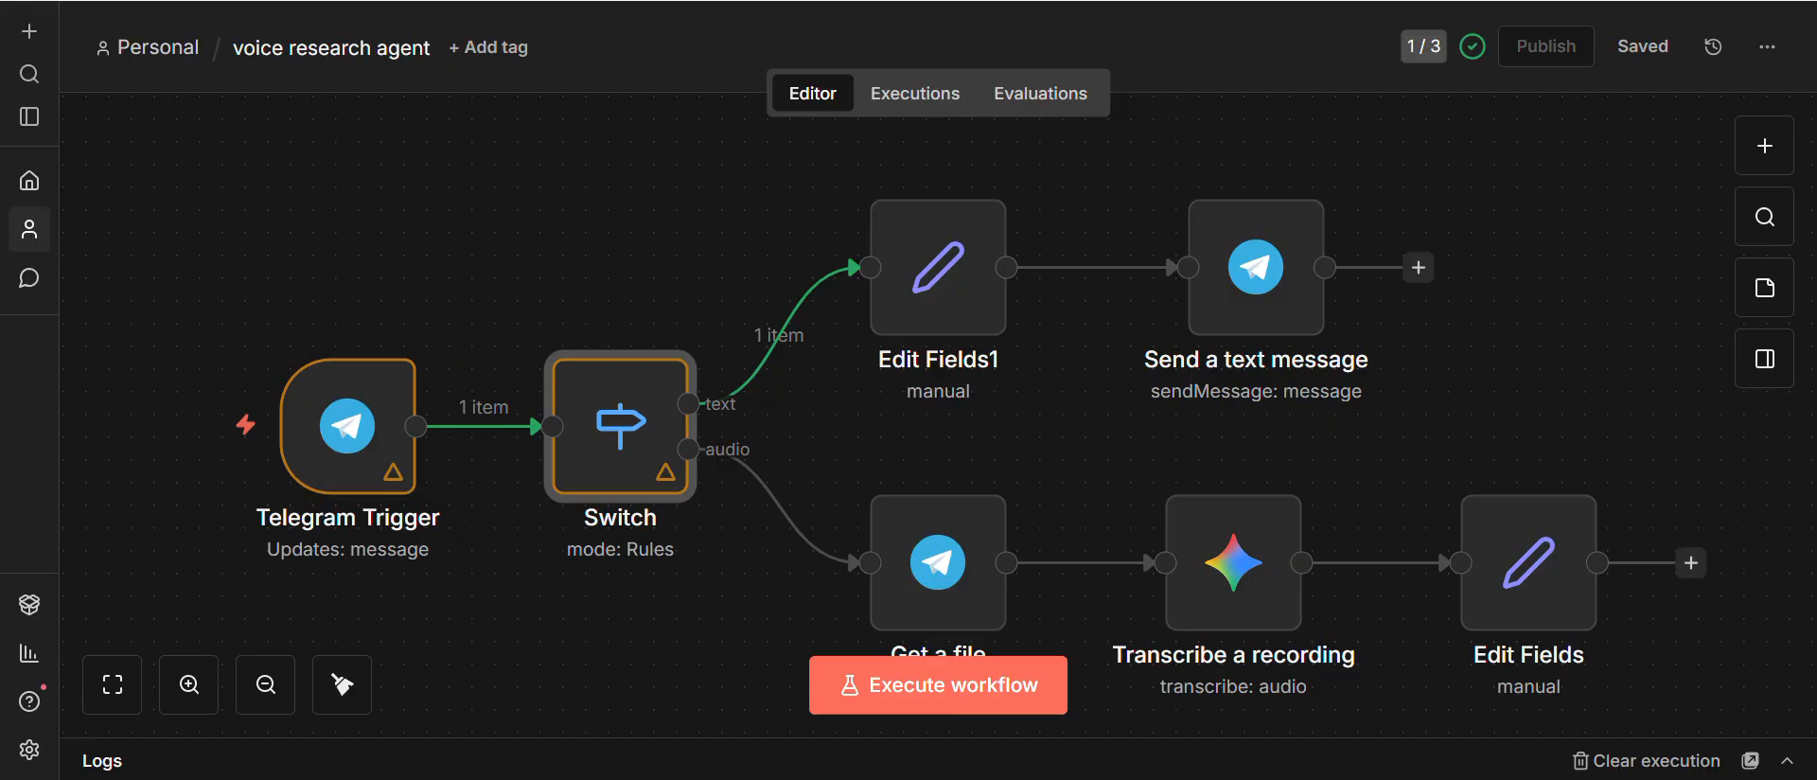
# Step: Open Error workflow 2 from the Personal workflows list in a new browser tab
pyautogui.hotkey('ctrl', 't')
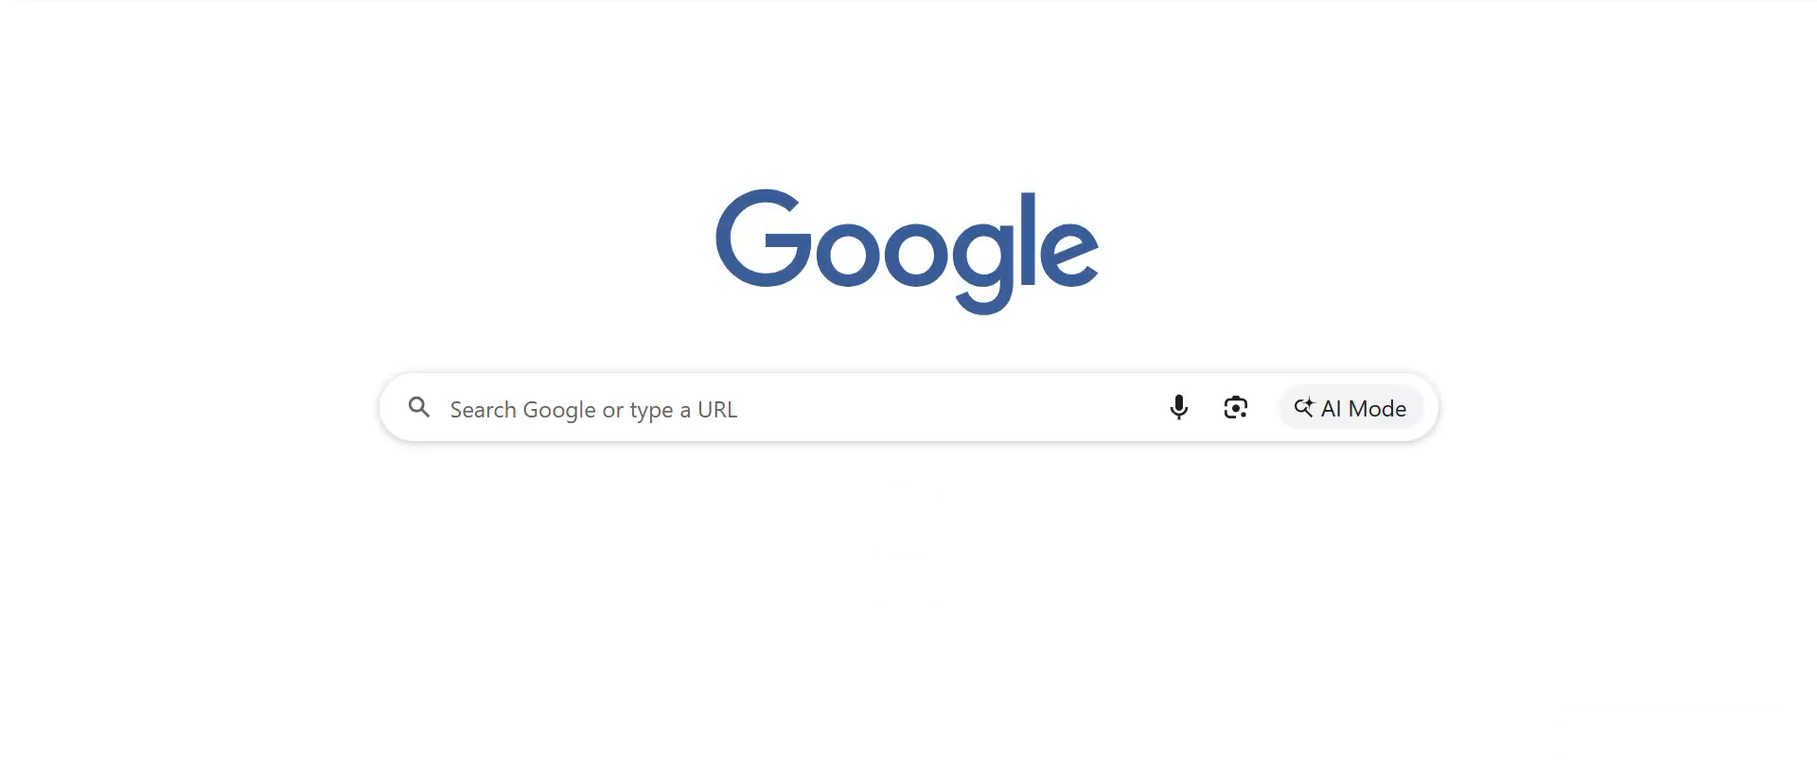
pyautogui.write('n8')
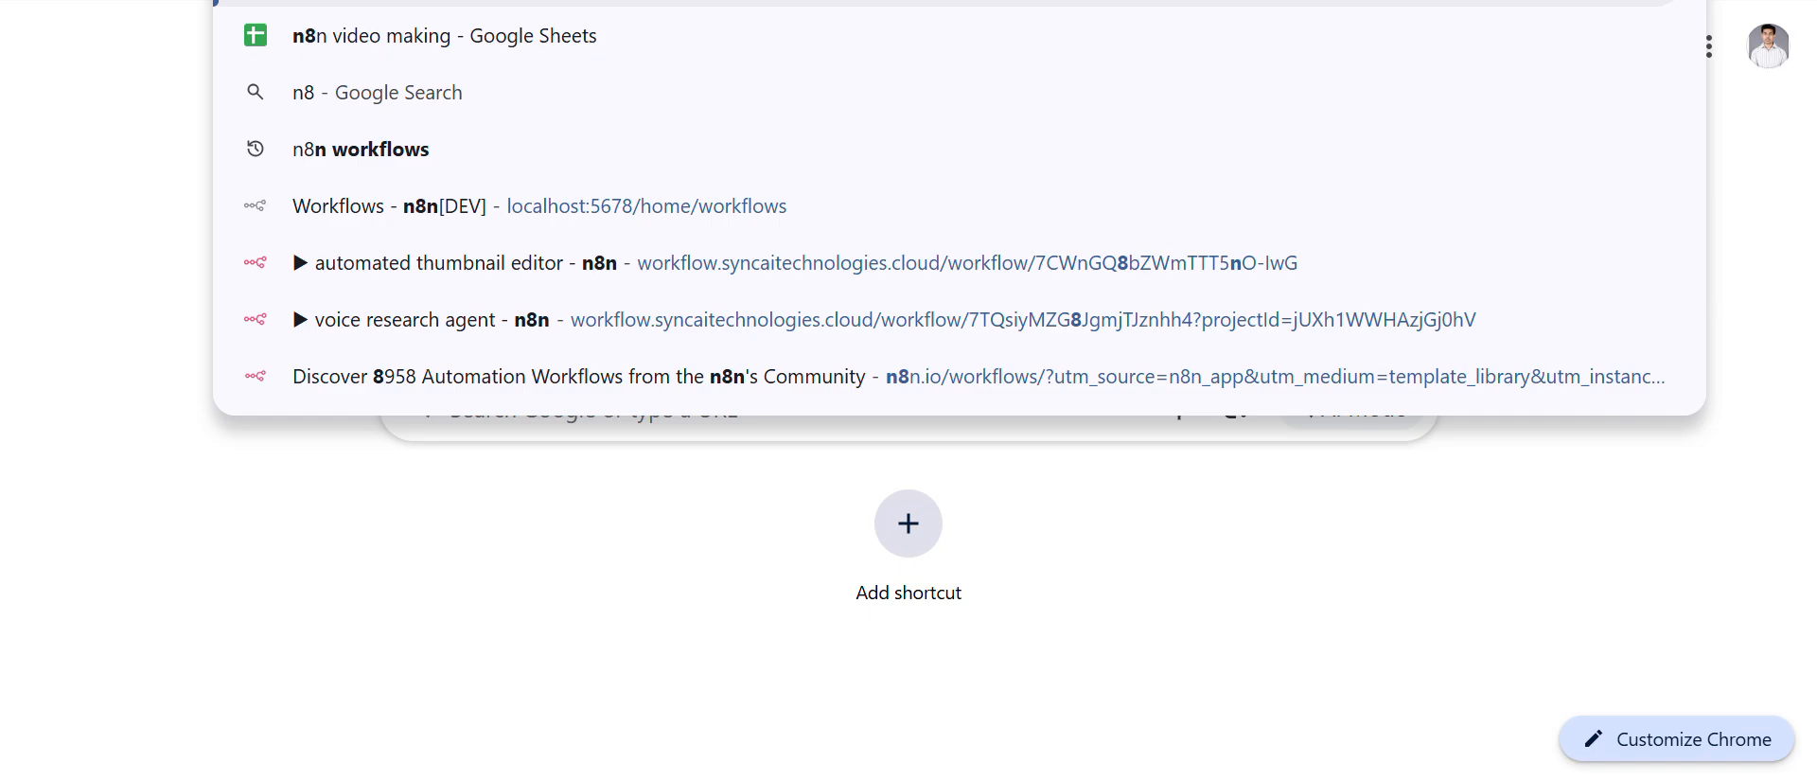
pyautogui.press('Up')
pyautogui.press('Up')
pyautogui.press('Up')
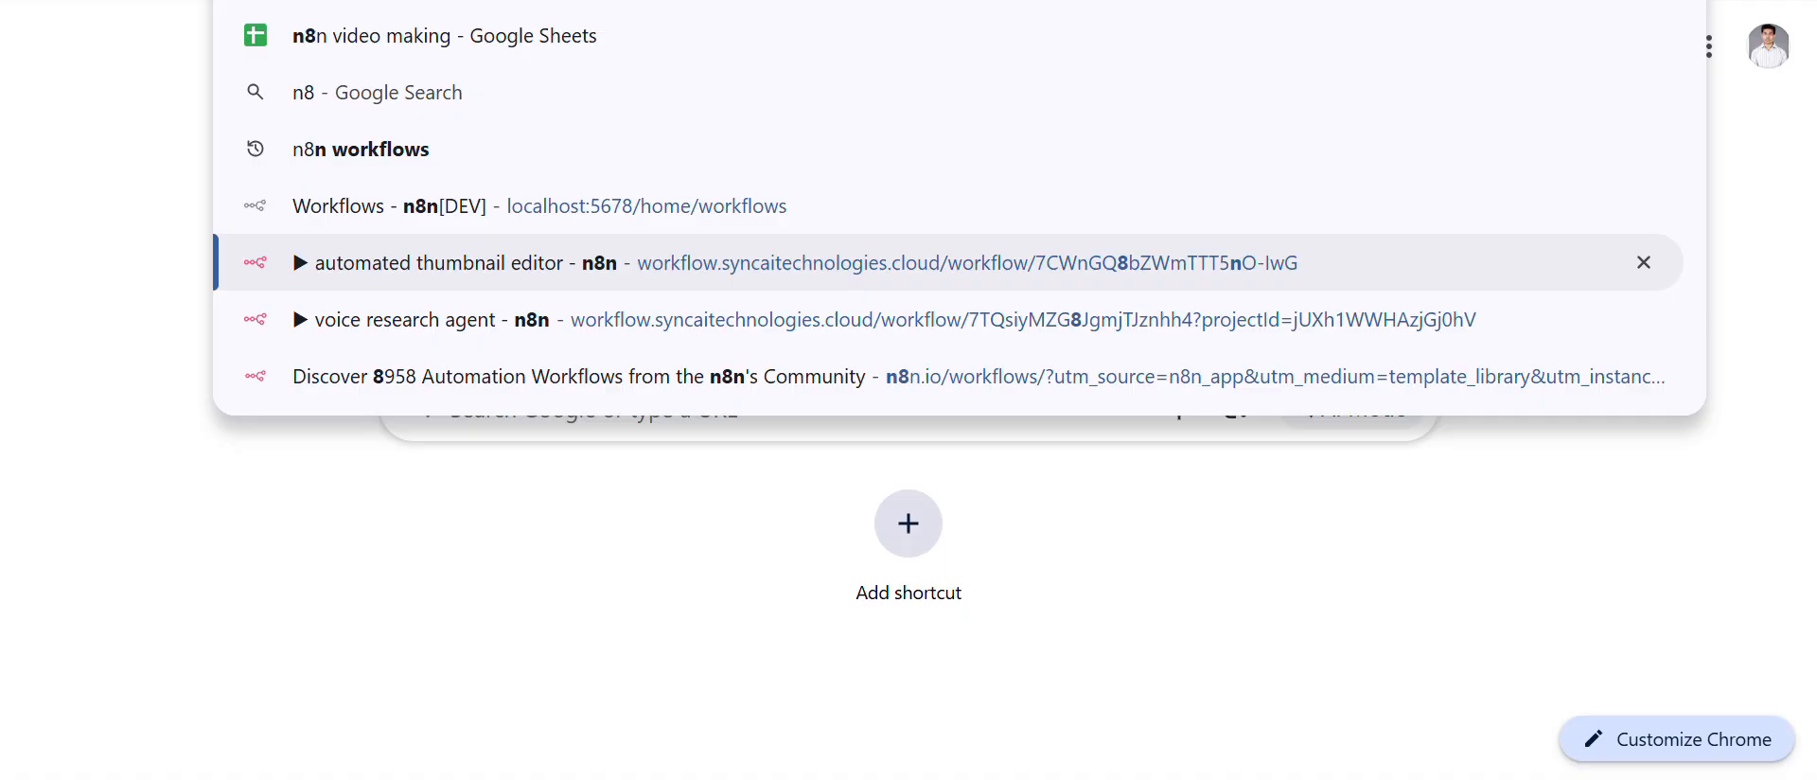
pyautogui.press('Return')
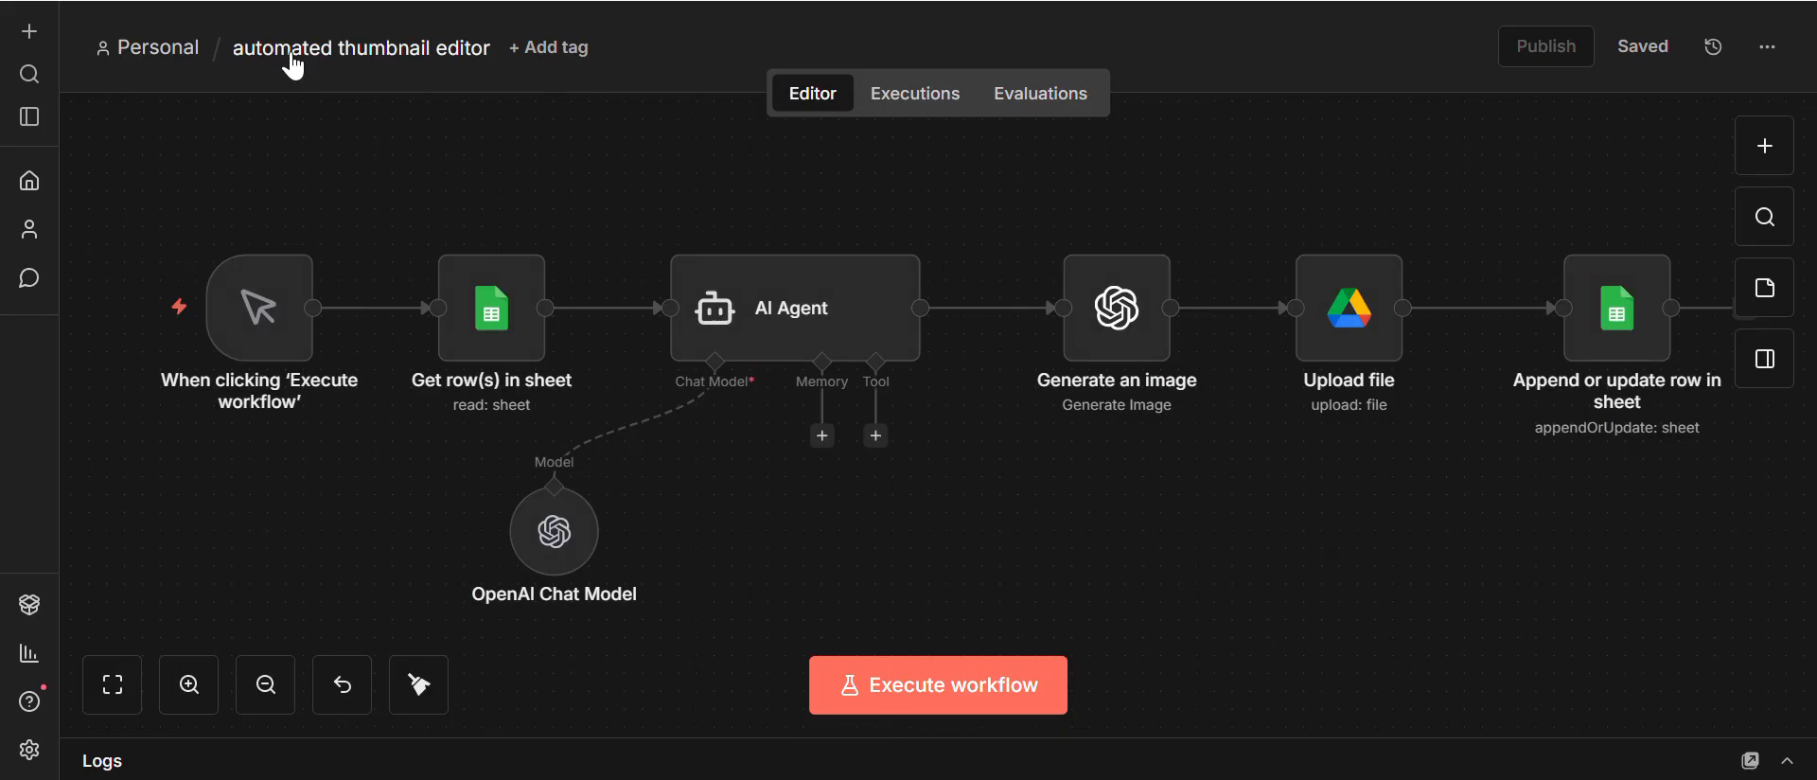
pyautogui.click(293, 66)
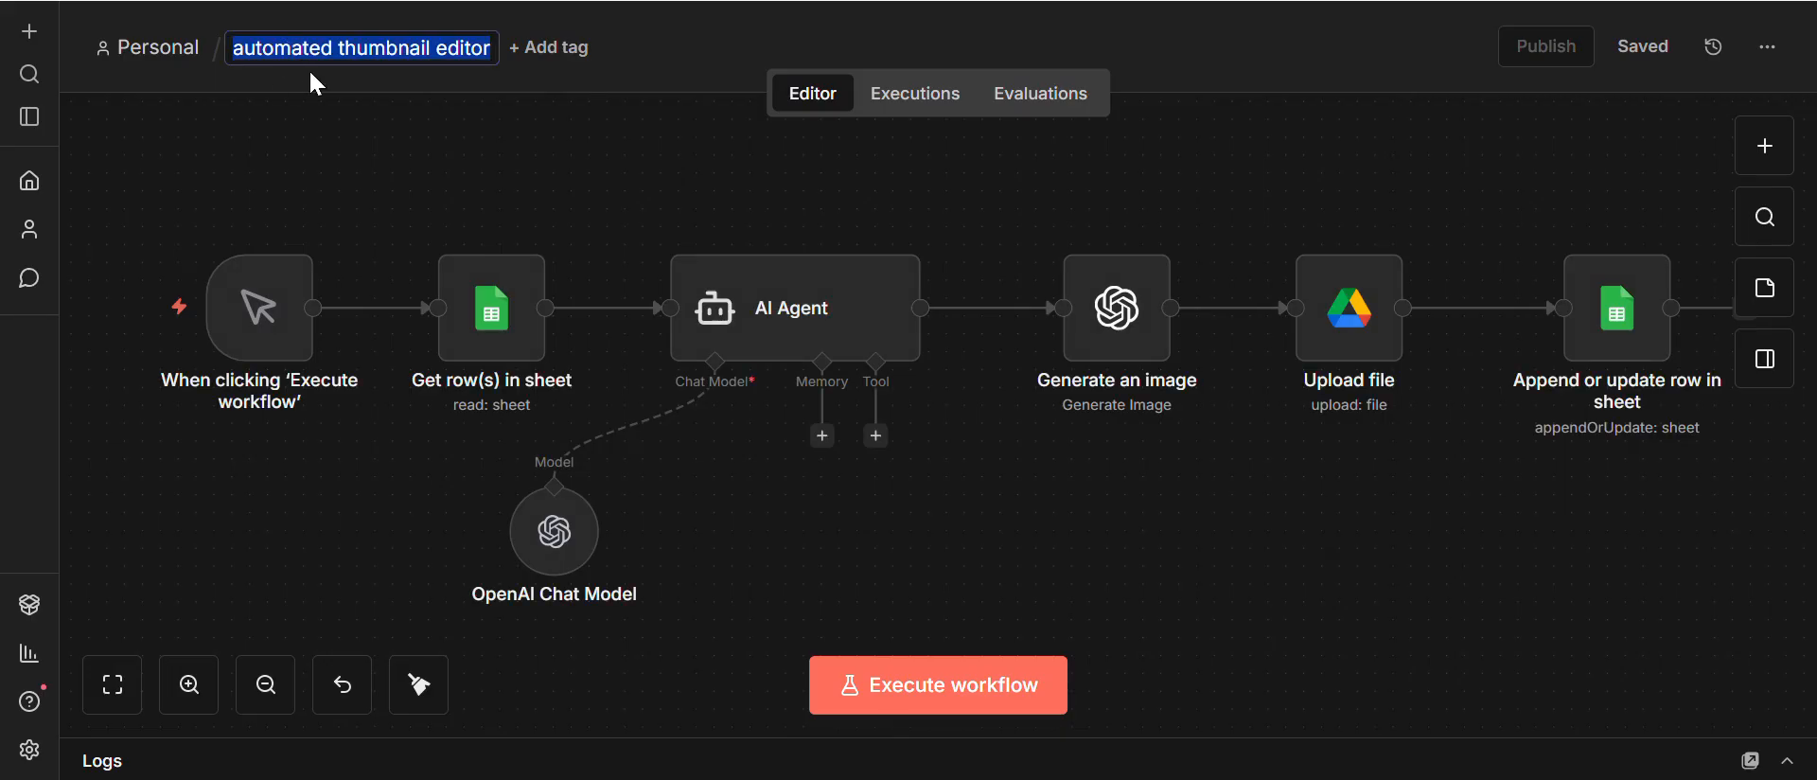
pyautogui.click(156, 49)
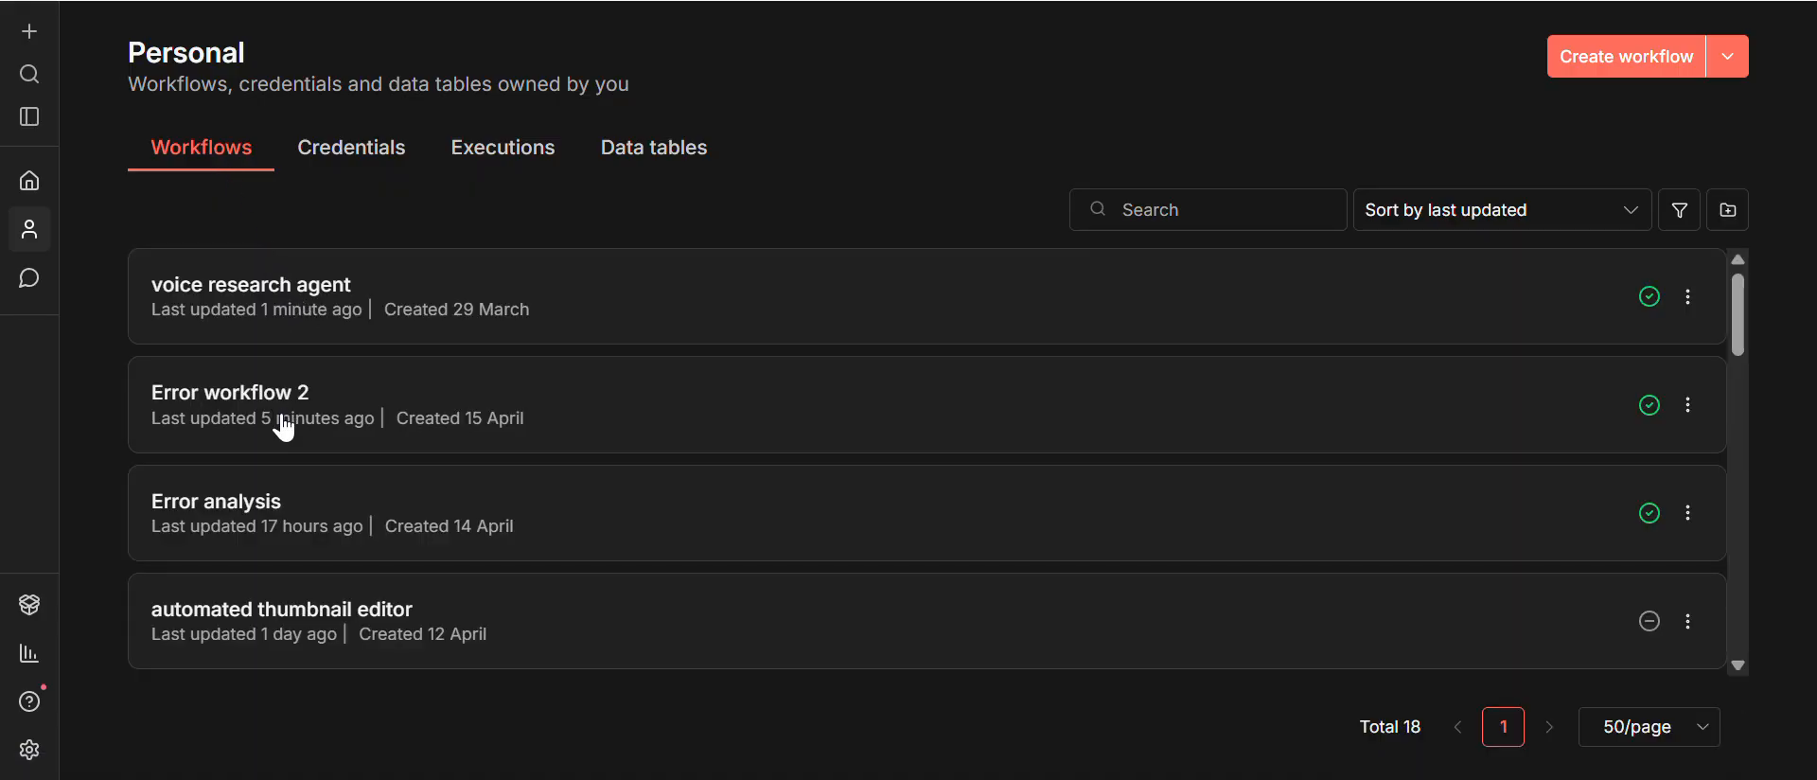
pyautogui.moveTo(283, 429)
pyautogui.click(293, 411)
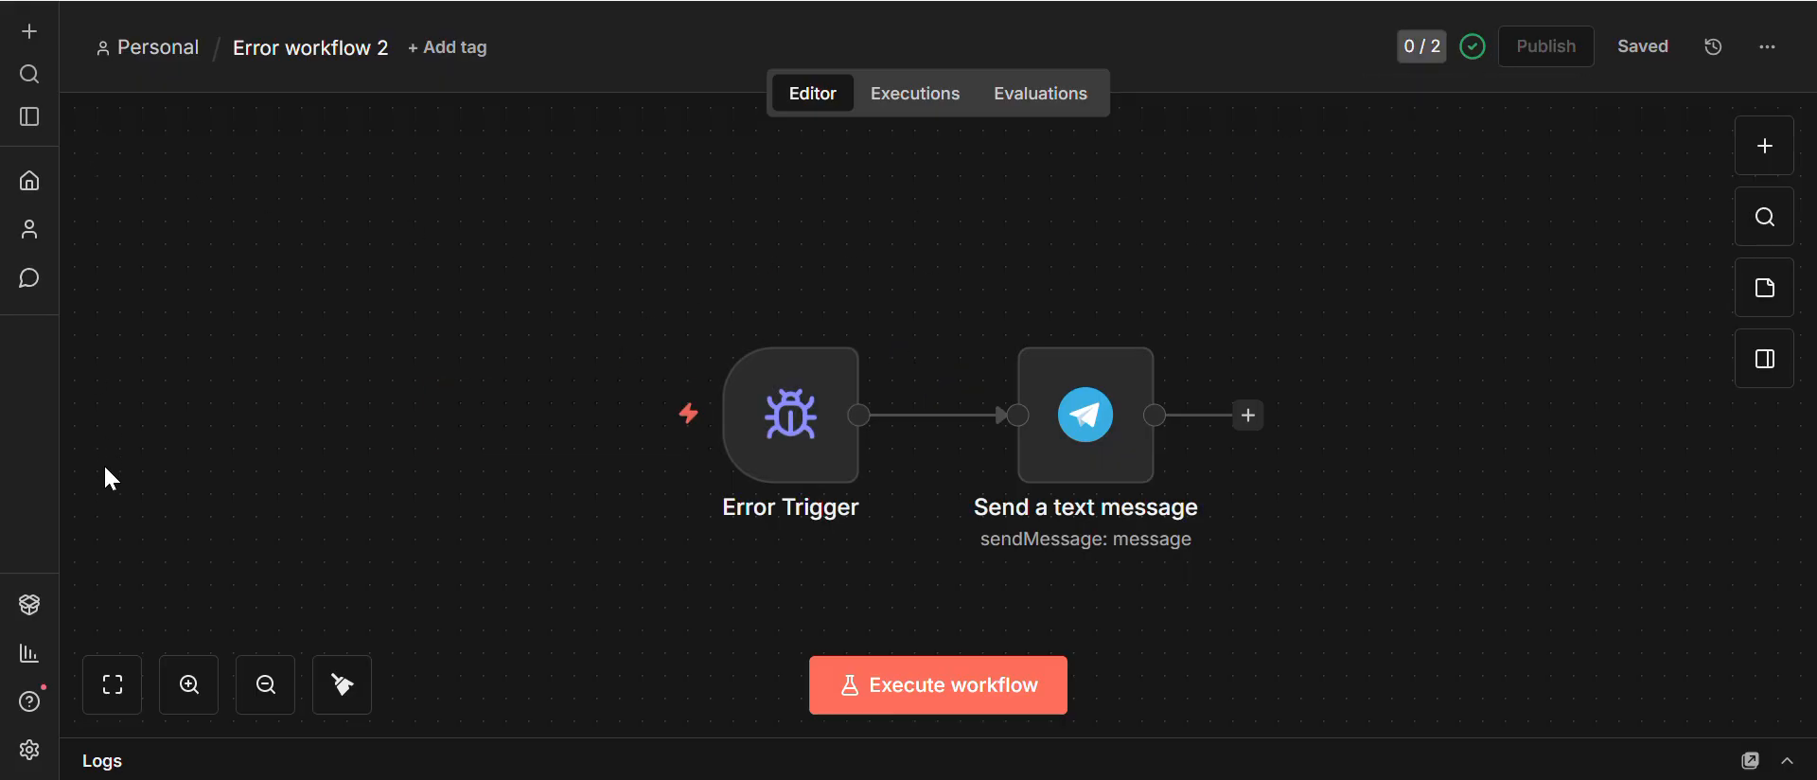
# Step: Check the Error Trigger's output in Error workflow 2's latest execution and compare with the voice research agent workflow
pyautogui.click(891, 104)
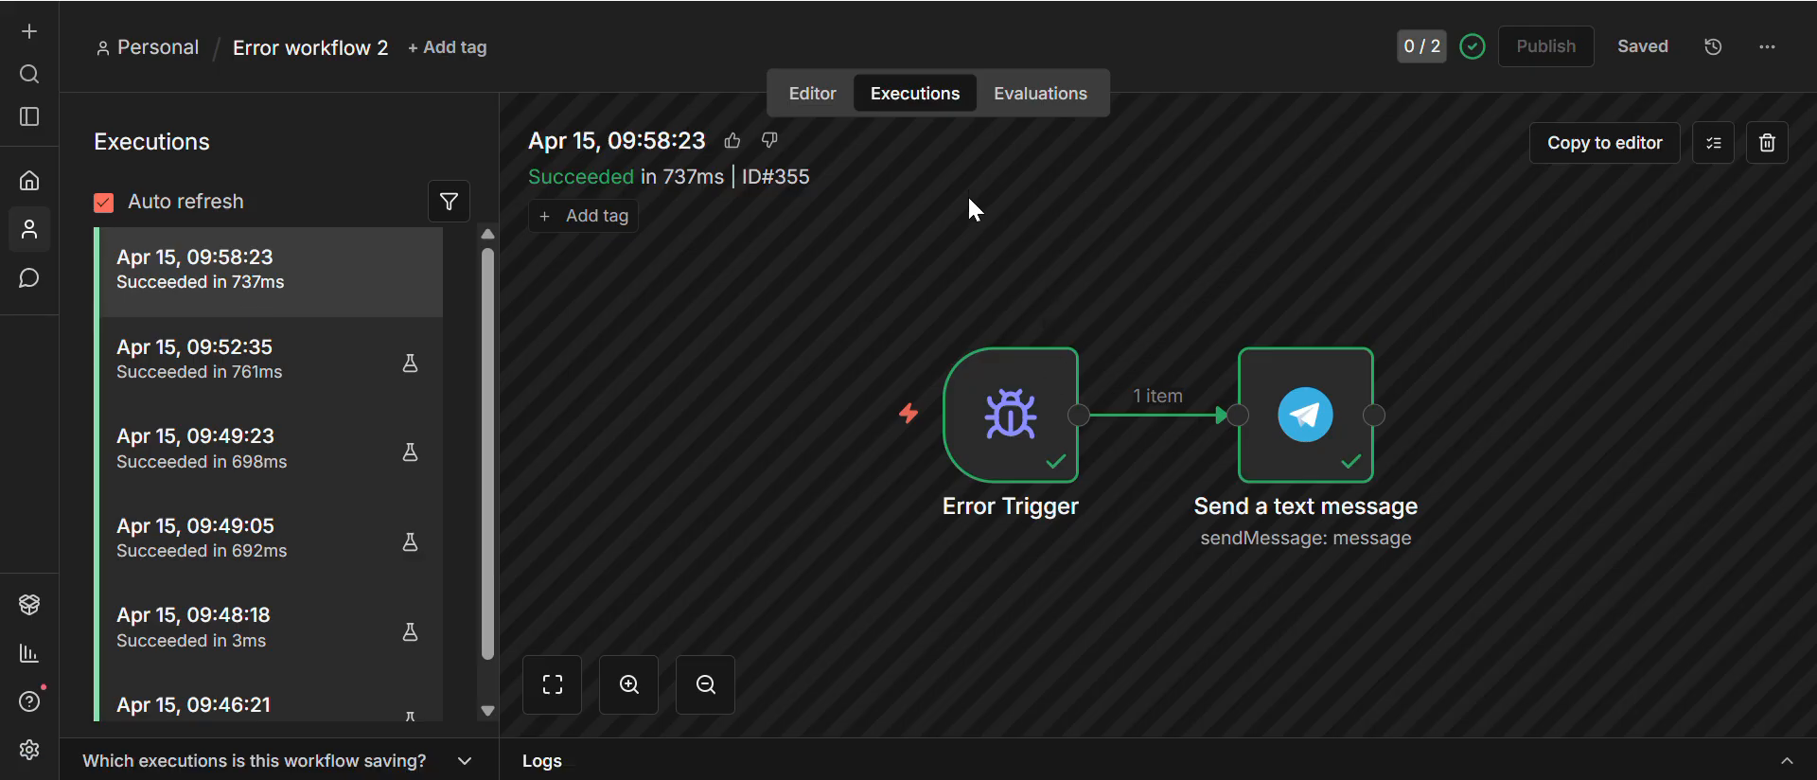
pyautogui.doubleClick(1043, 395)
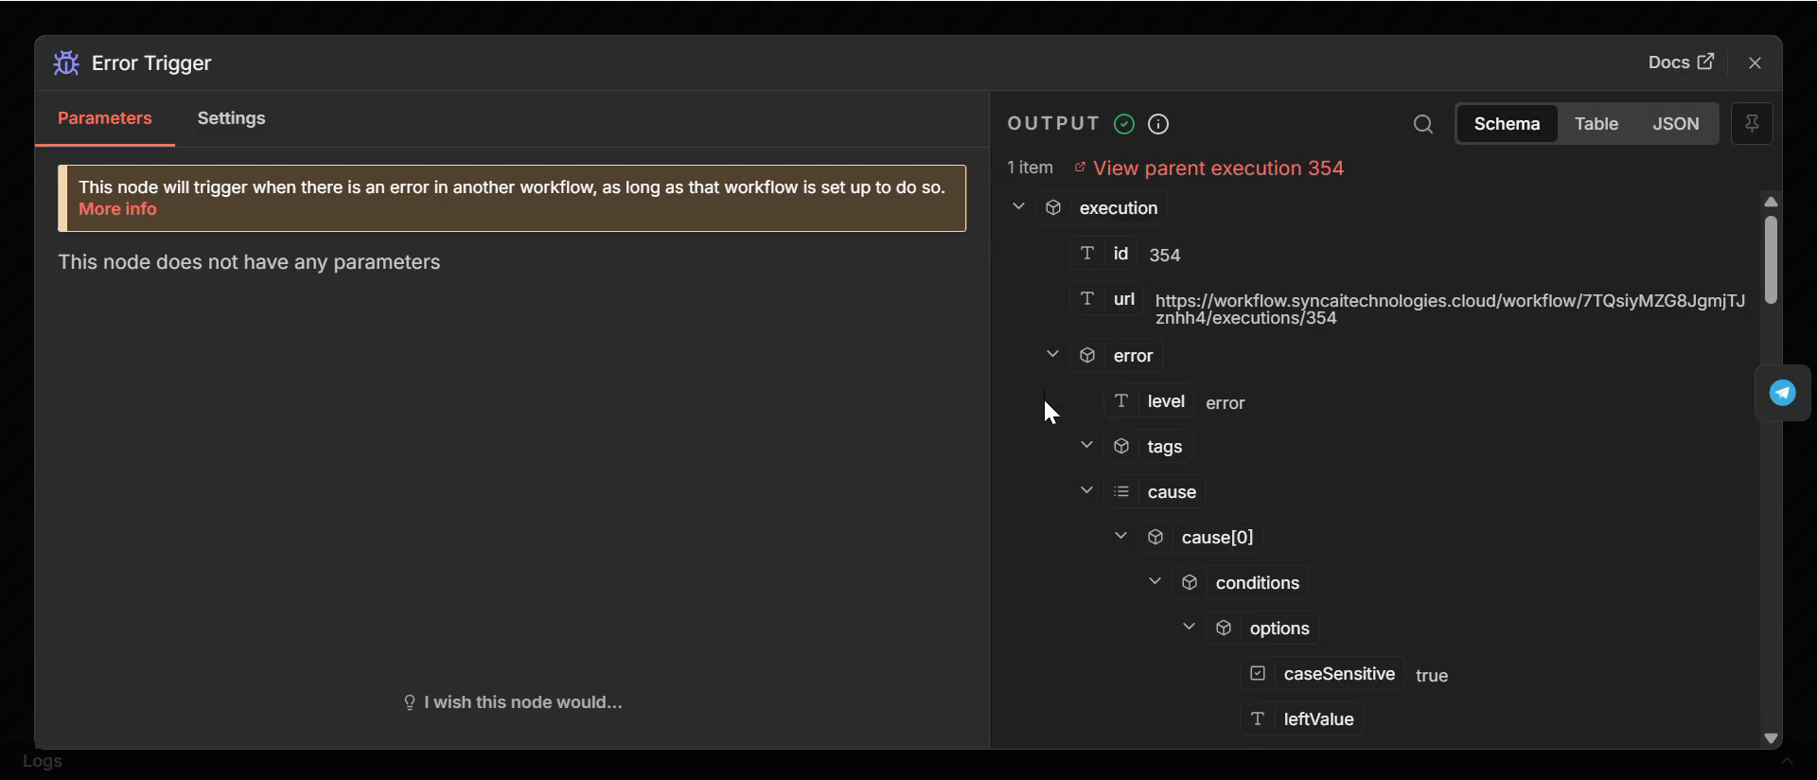
pyautogui.click(1755, 62)
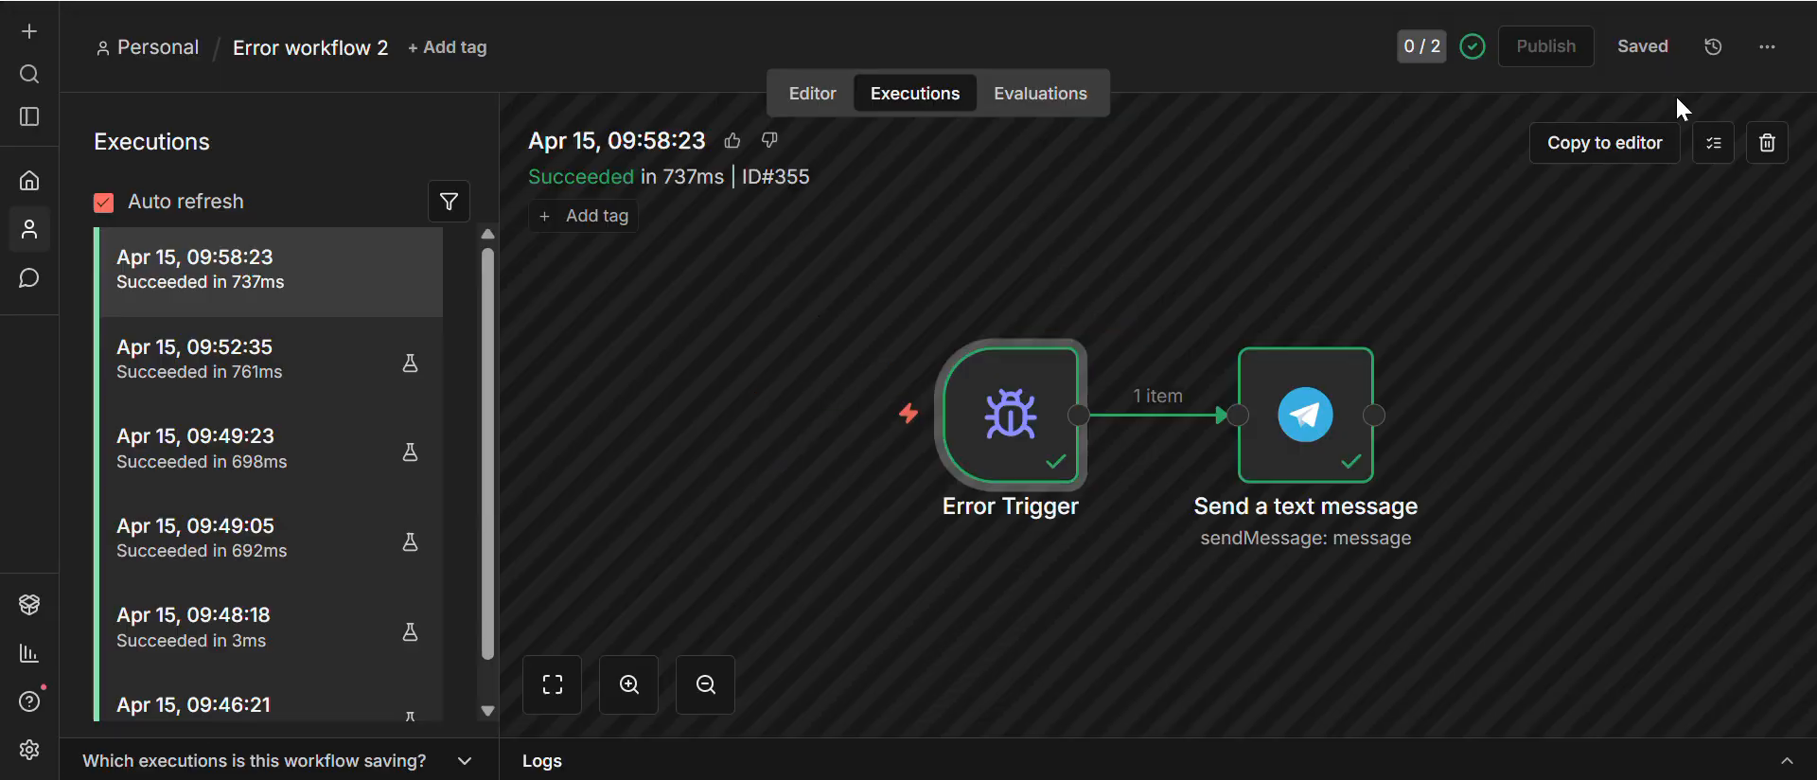
pyautogui.click(331, 1)
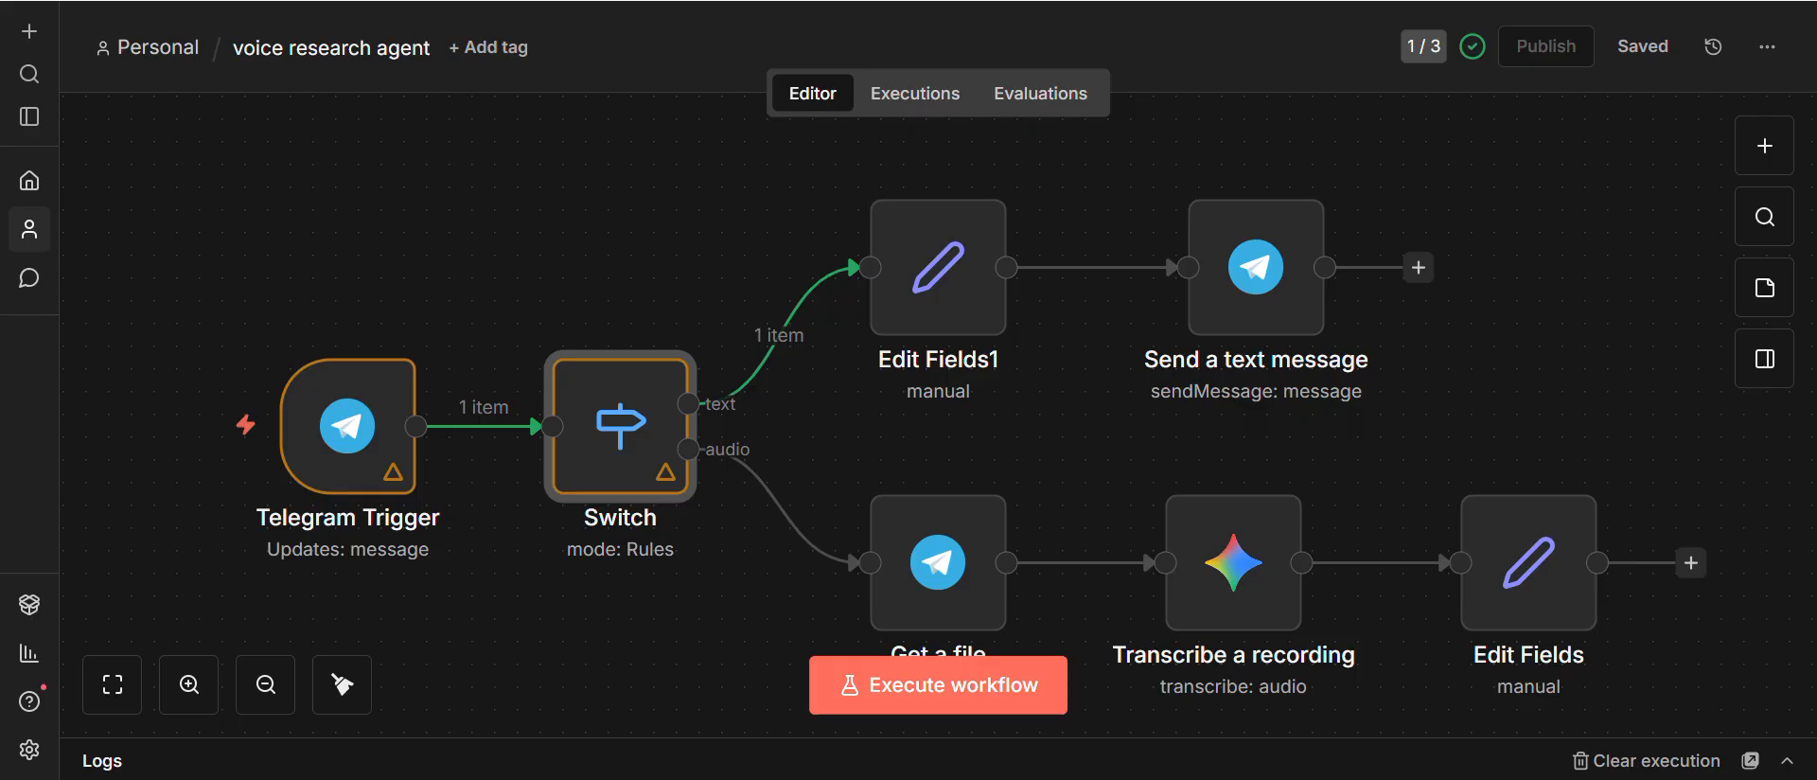
pyautogui.click(568, 1)
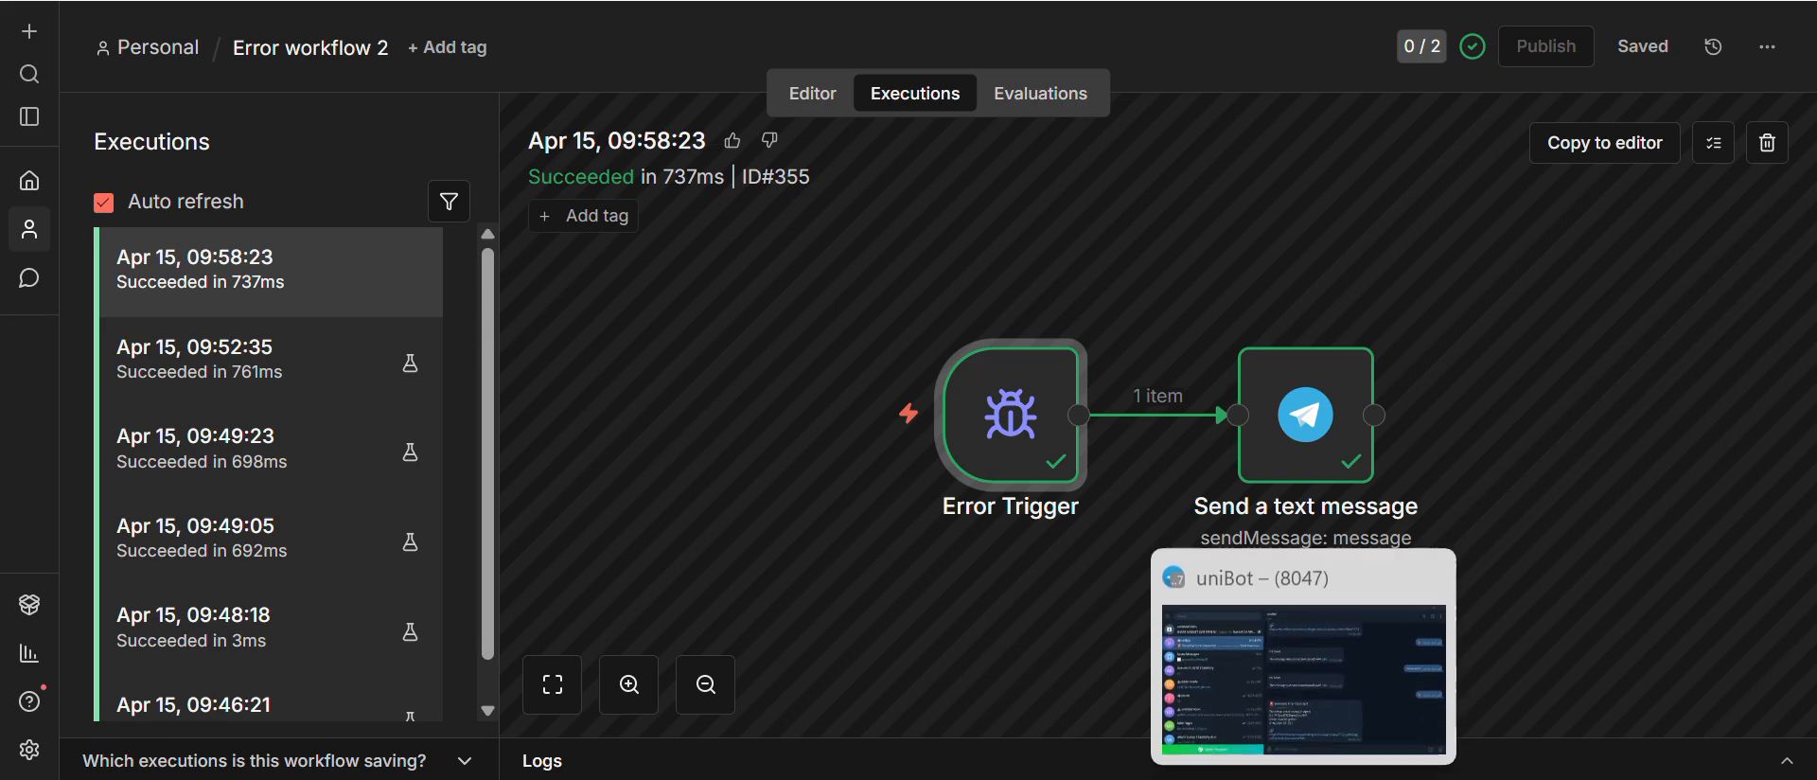
# Step: Switch to Telegram and send the test message "hi" to uniBot
pyautogui.click(1303, 778)
pyautogui.write('hi')
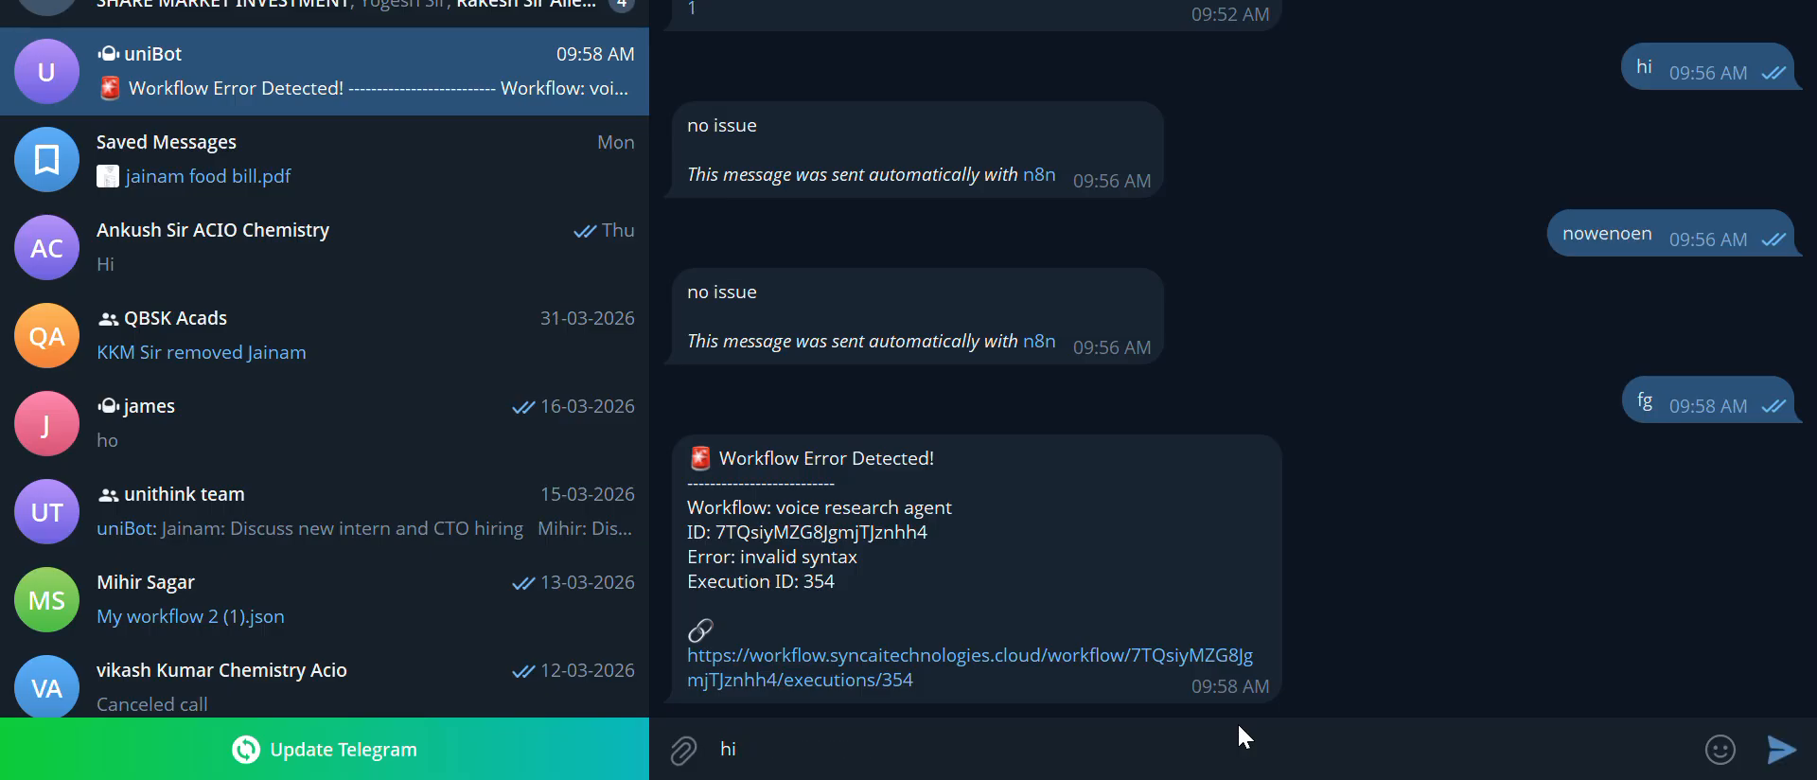
pyautogui.press('Return')
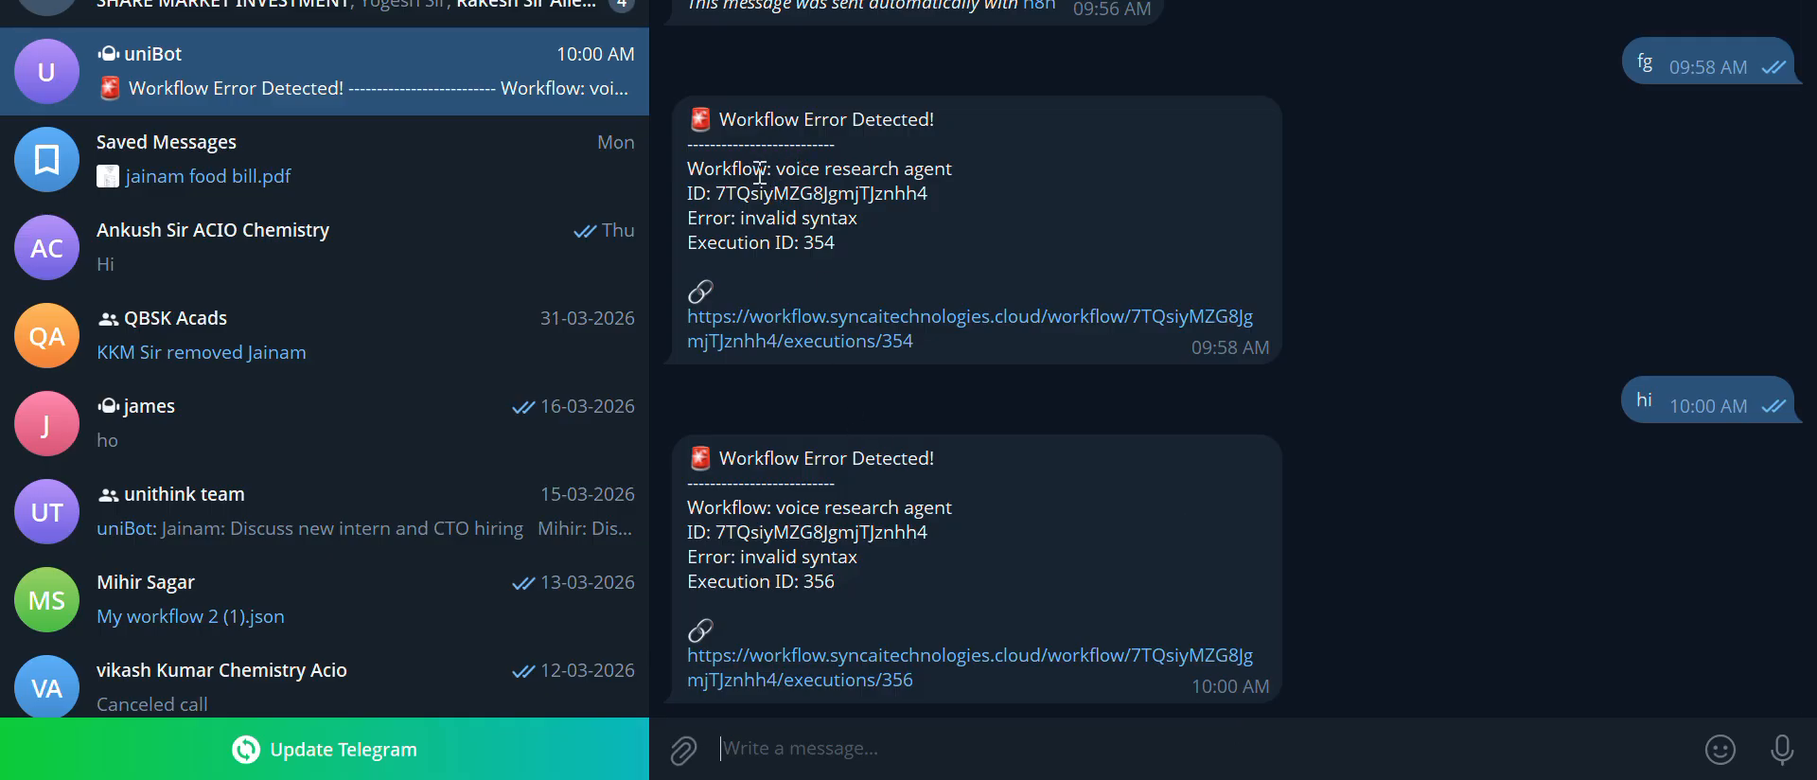
# Step: Open the failed execution from the newest alert's link and examine the Switch node's routing rules and error output
pyautogui.doubleClick(954, 168)
pyautogui.click(869, 666)
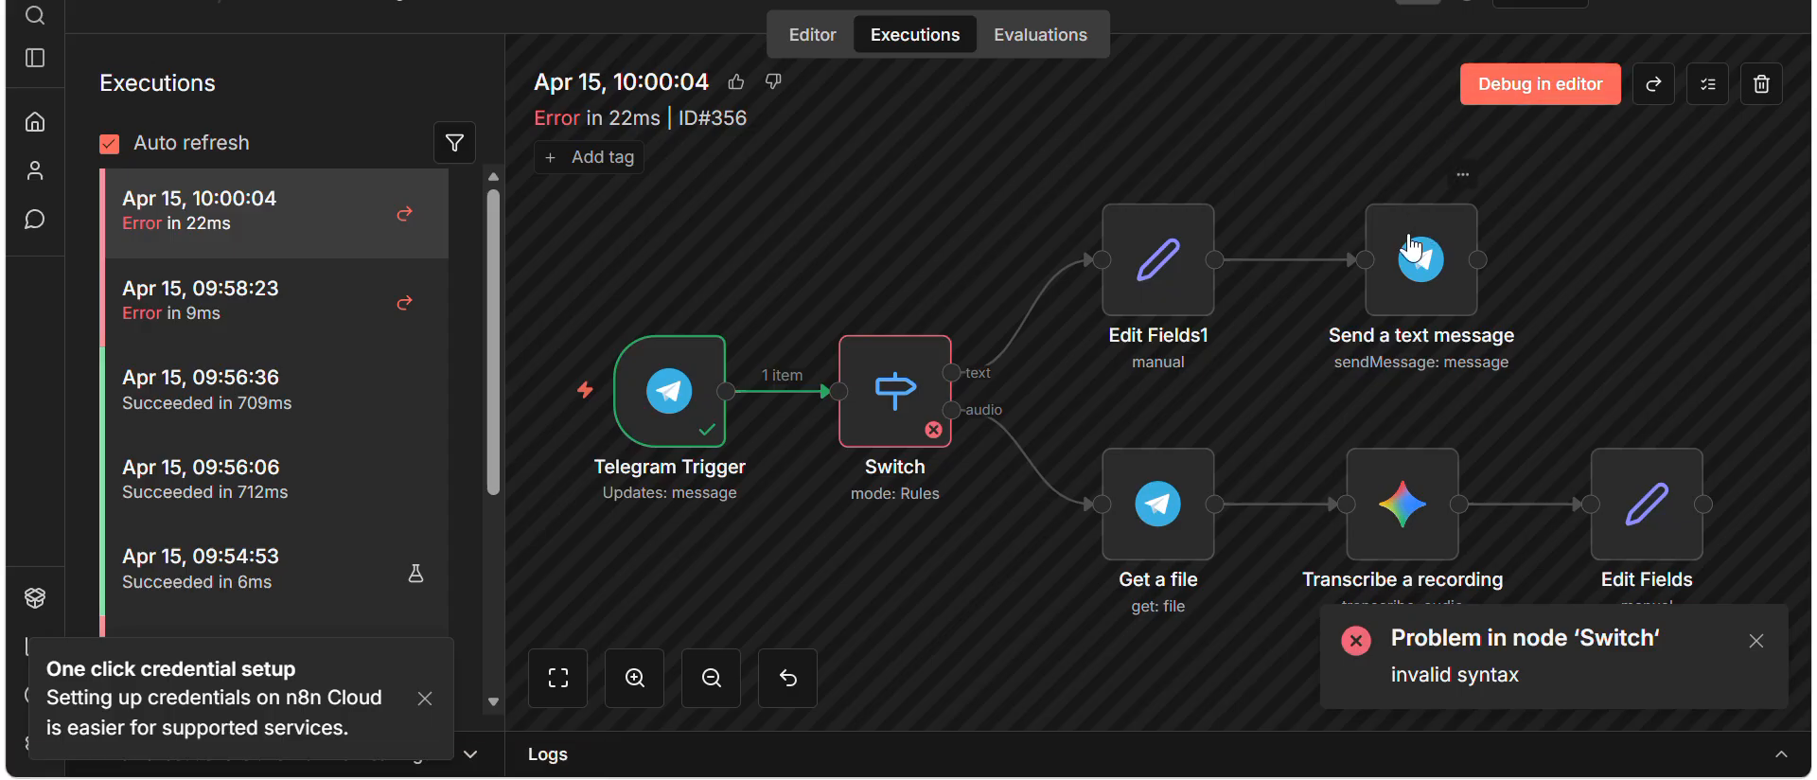
pyautogui.click(906, 407)
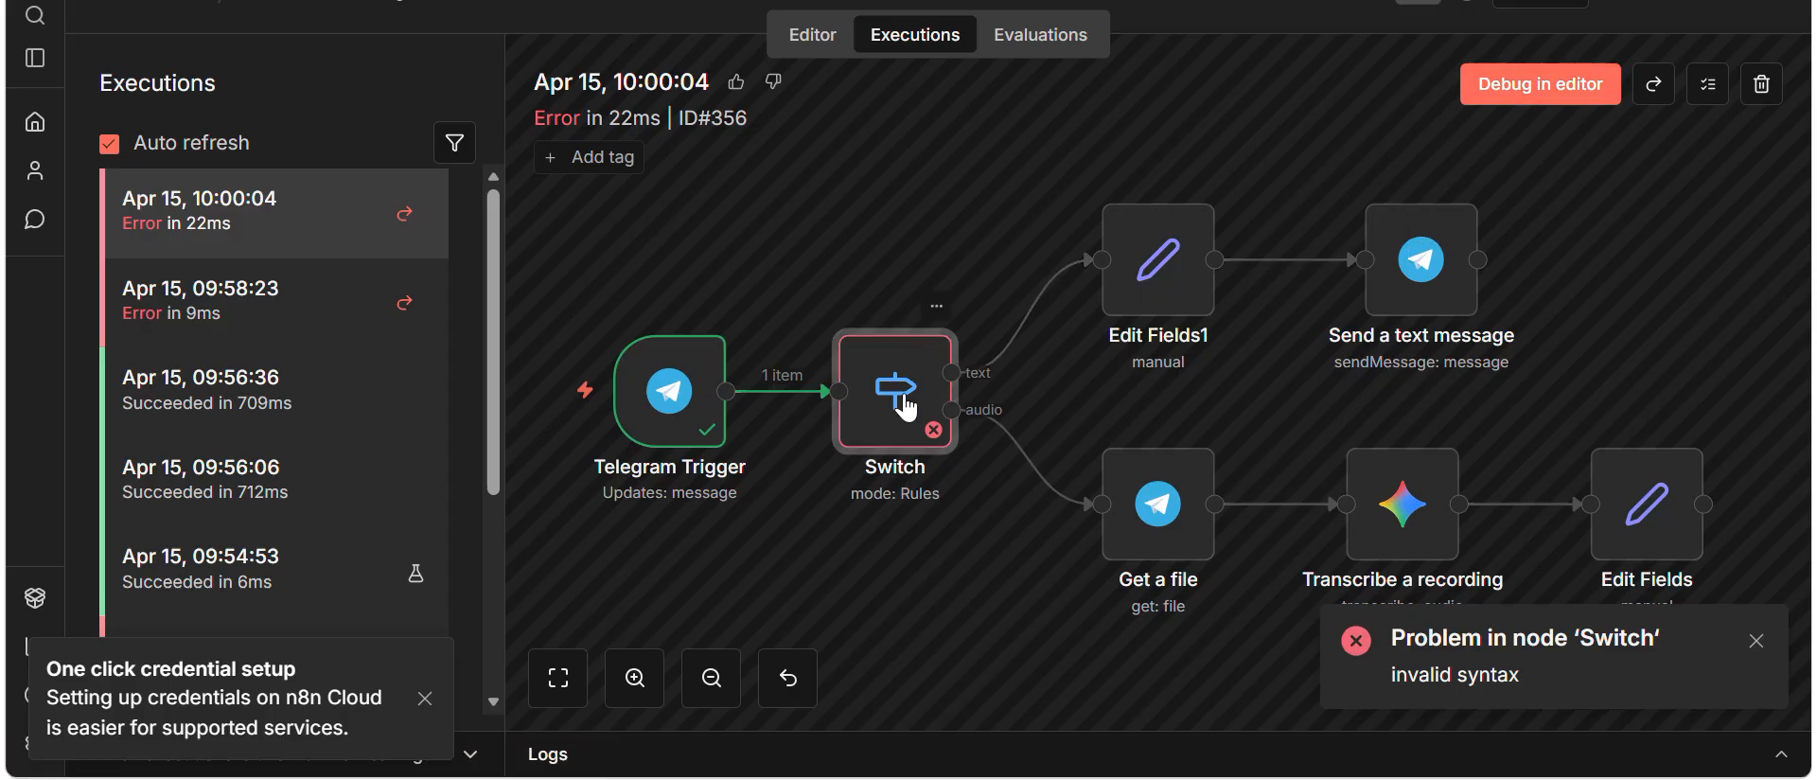
pyautogui.doubleClick(905, 407)
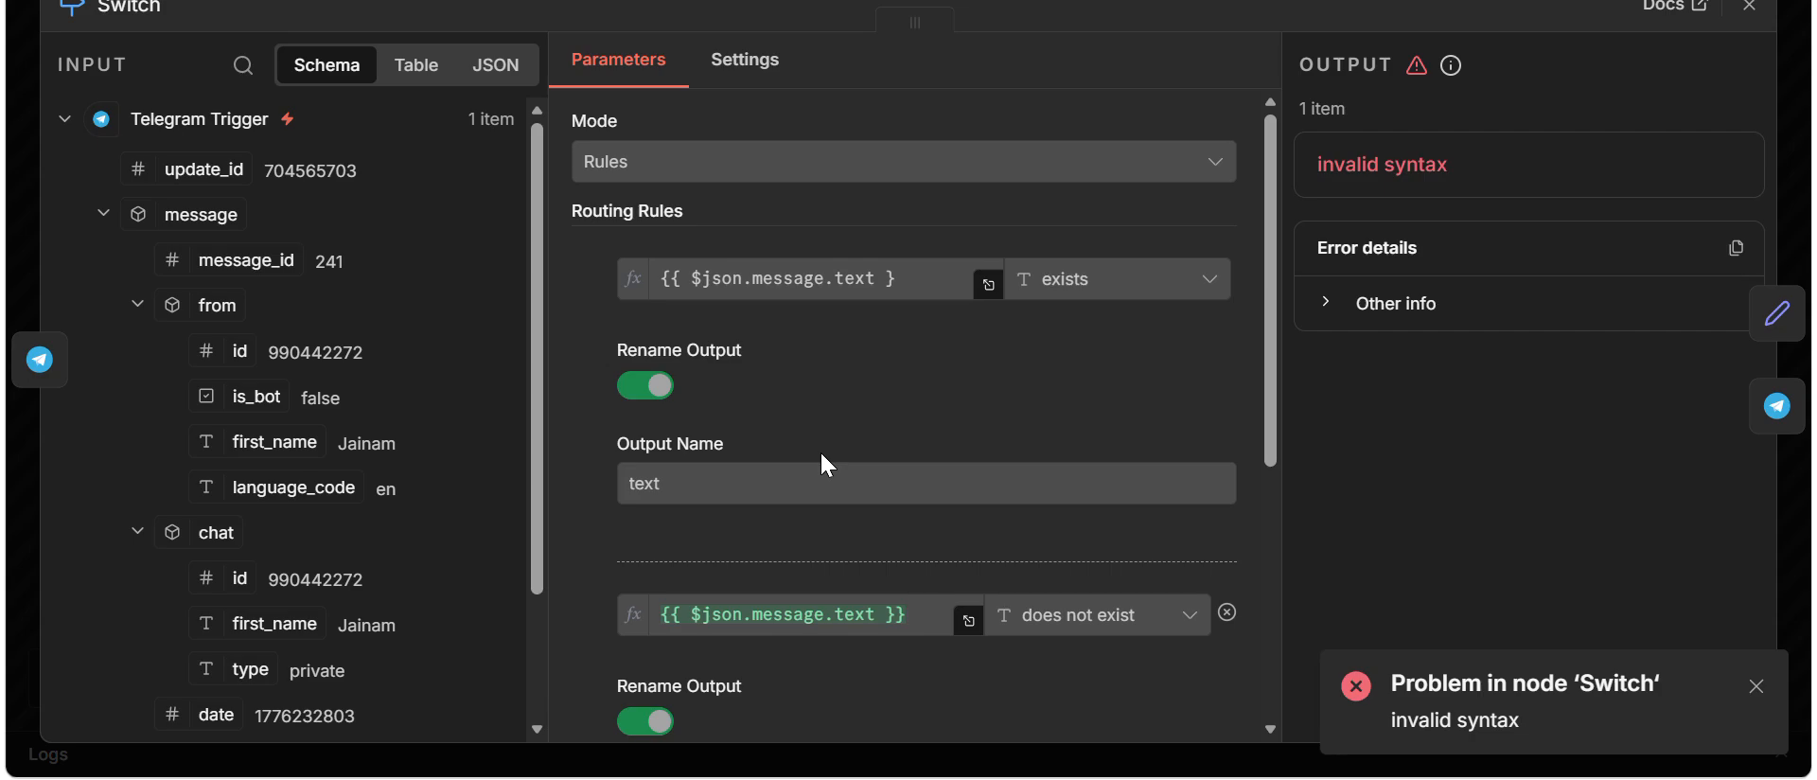
pyautogui.scroll(-5, 819, 450)
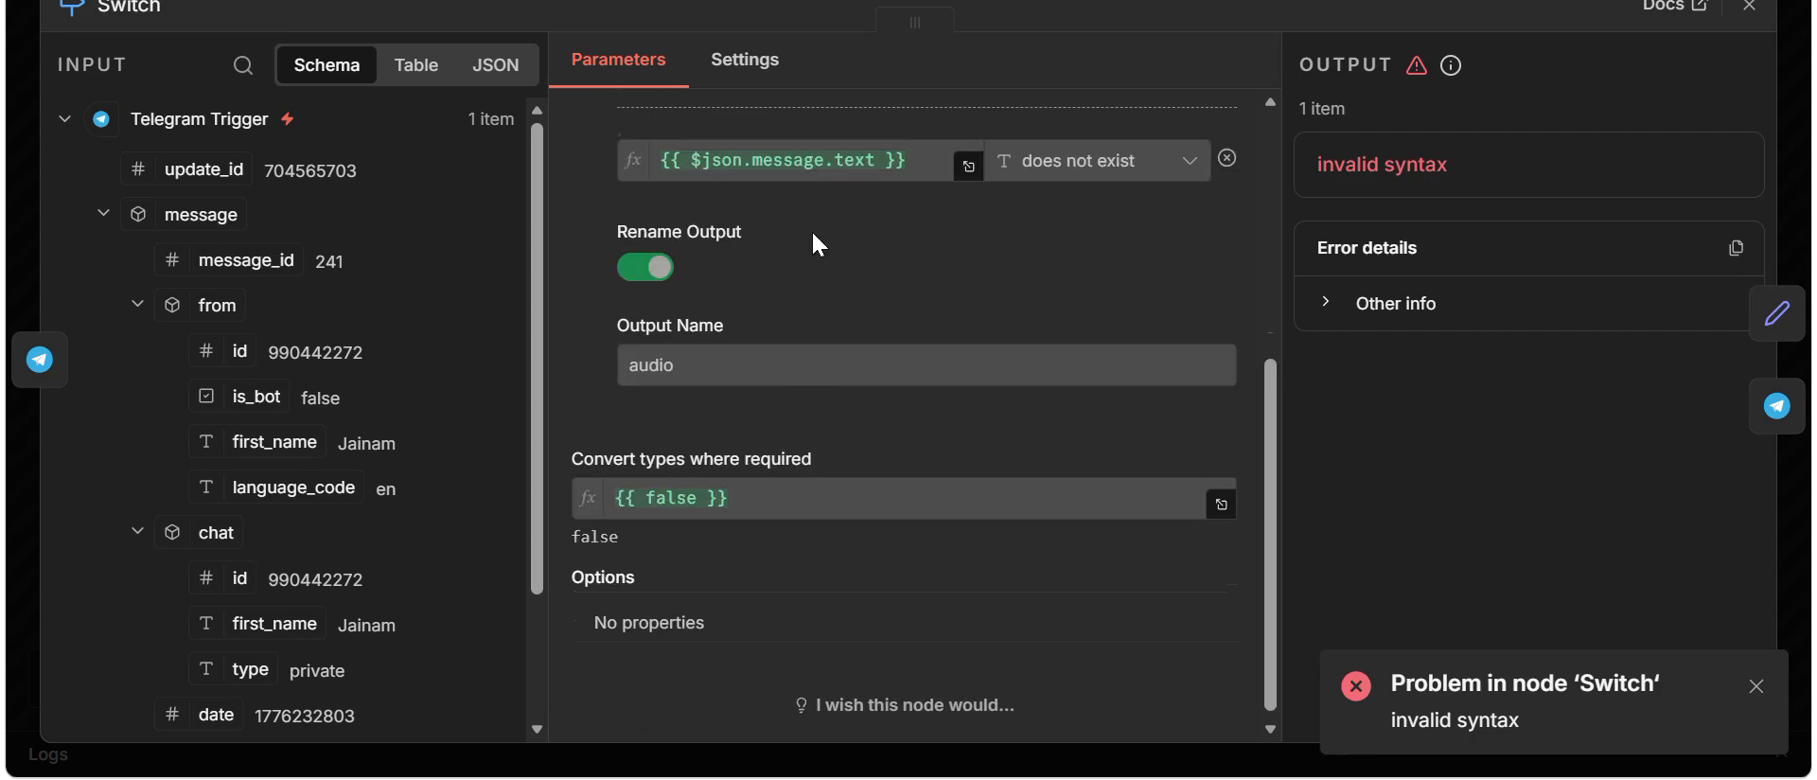
pyautogui.scroll(2, 712, 337)
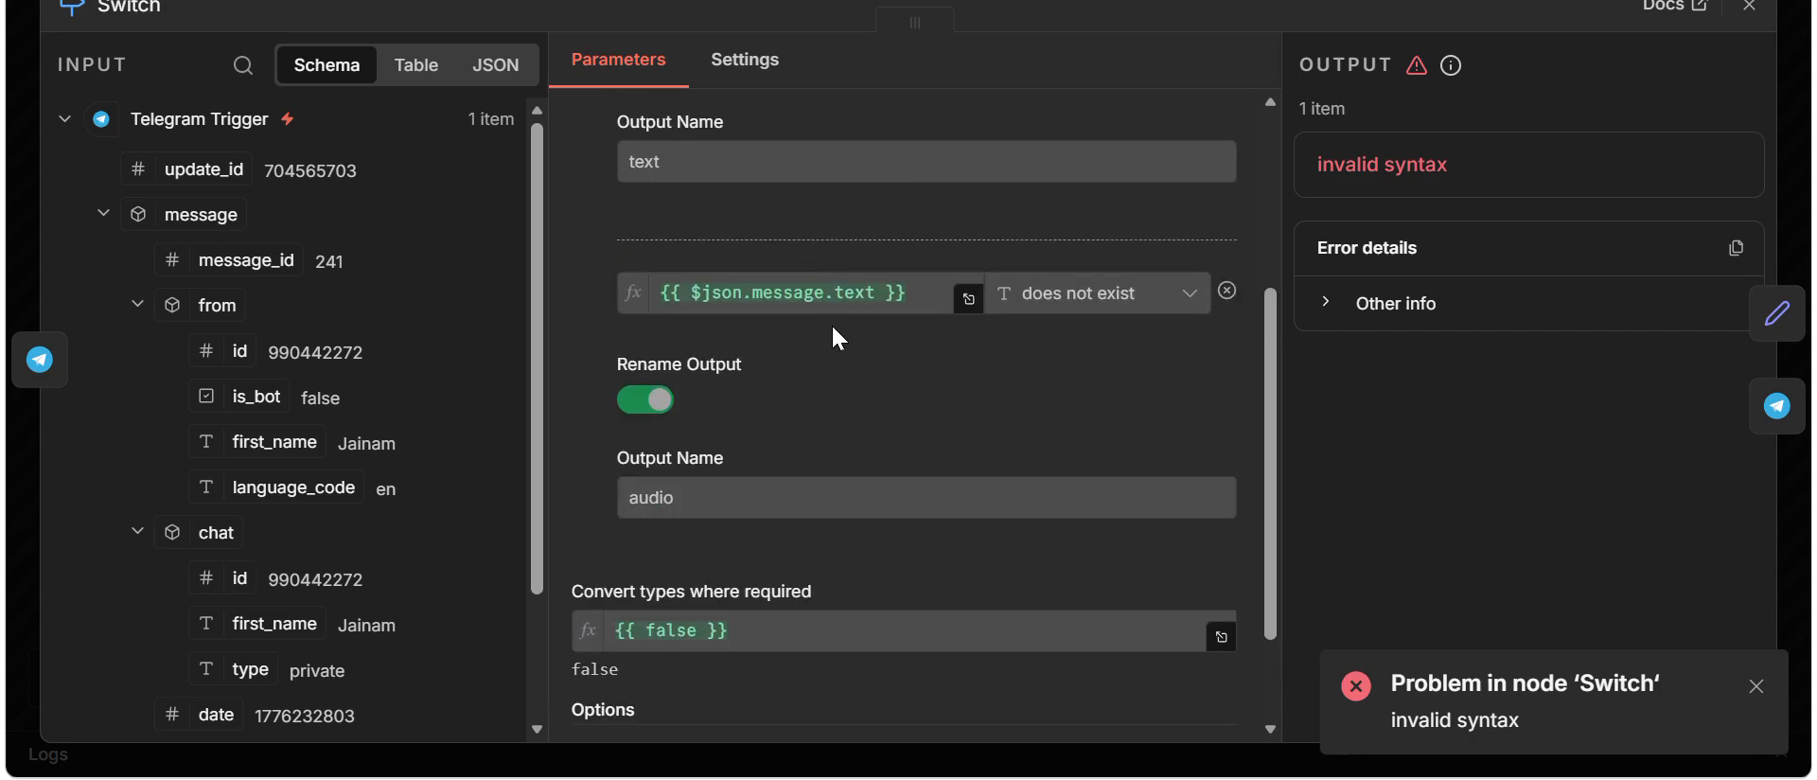
pyautogui.scroll(4, 833, 328)
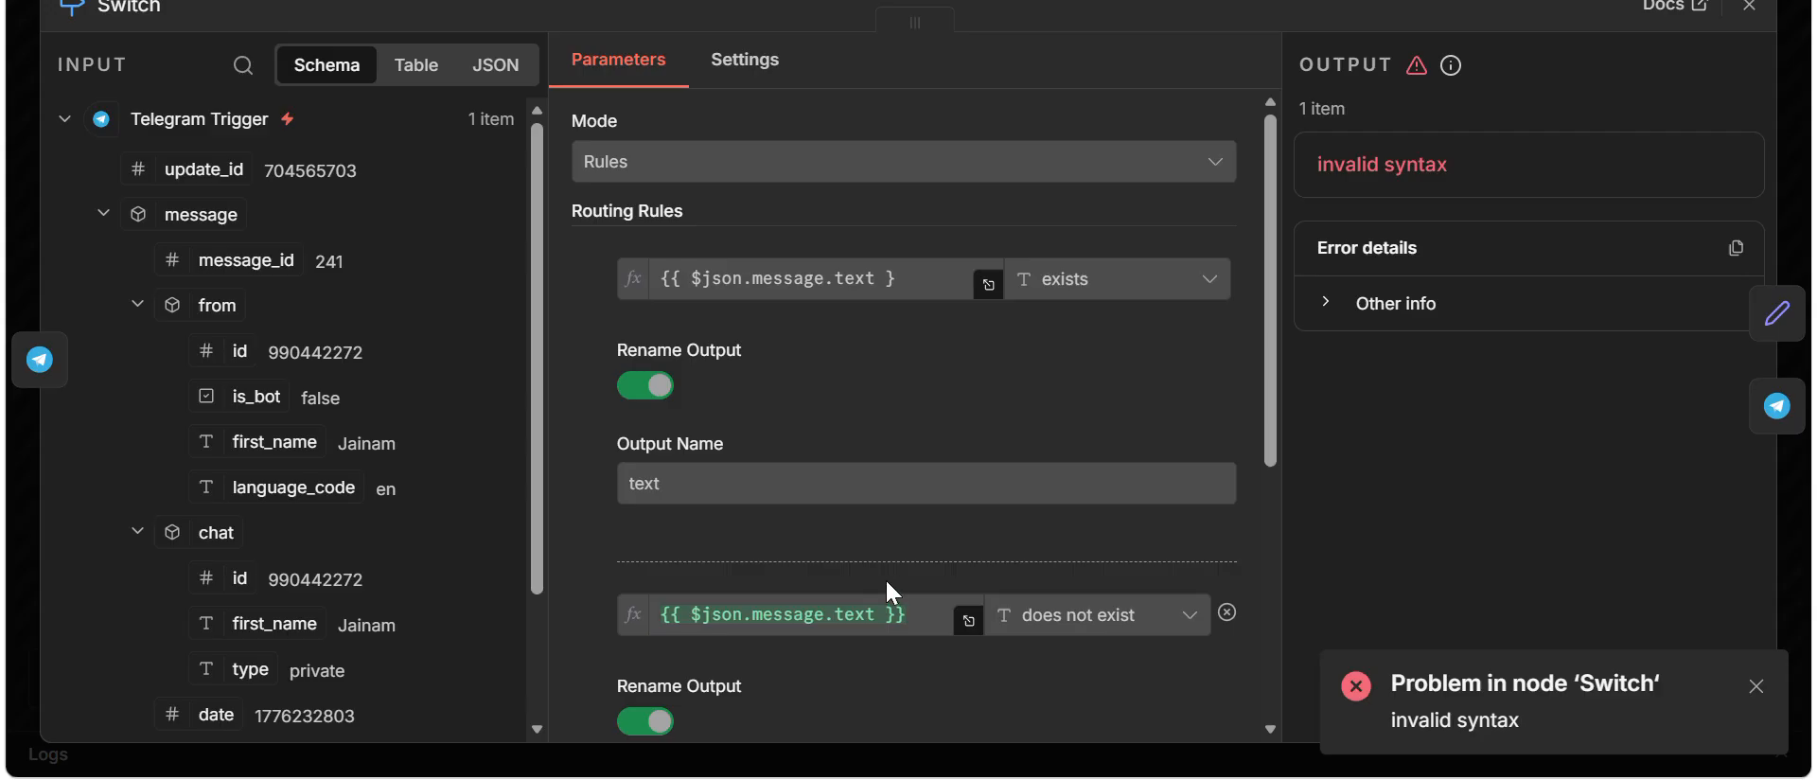
pyautogui.click(914, 284)
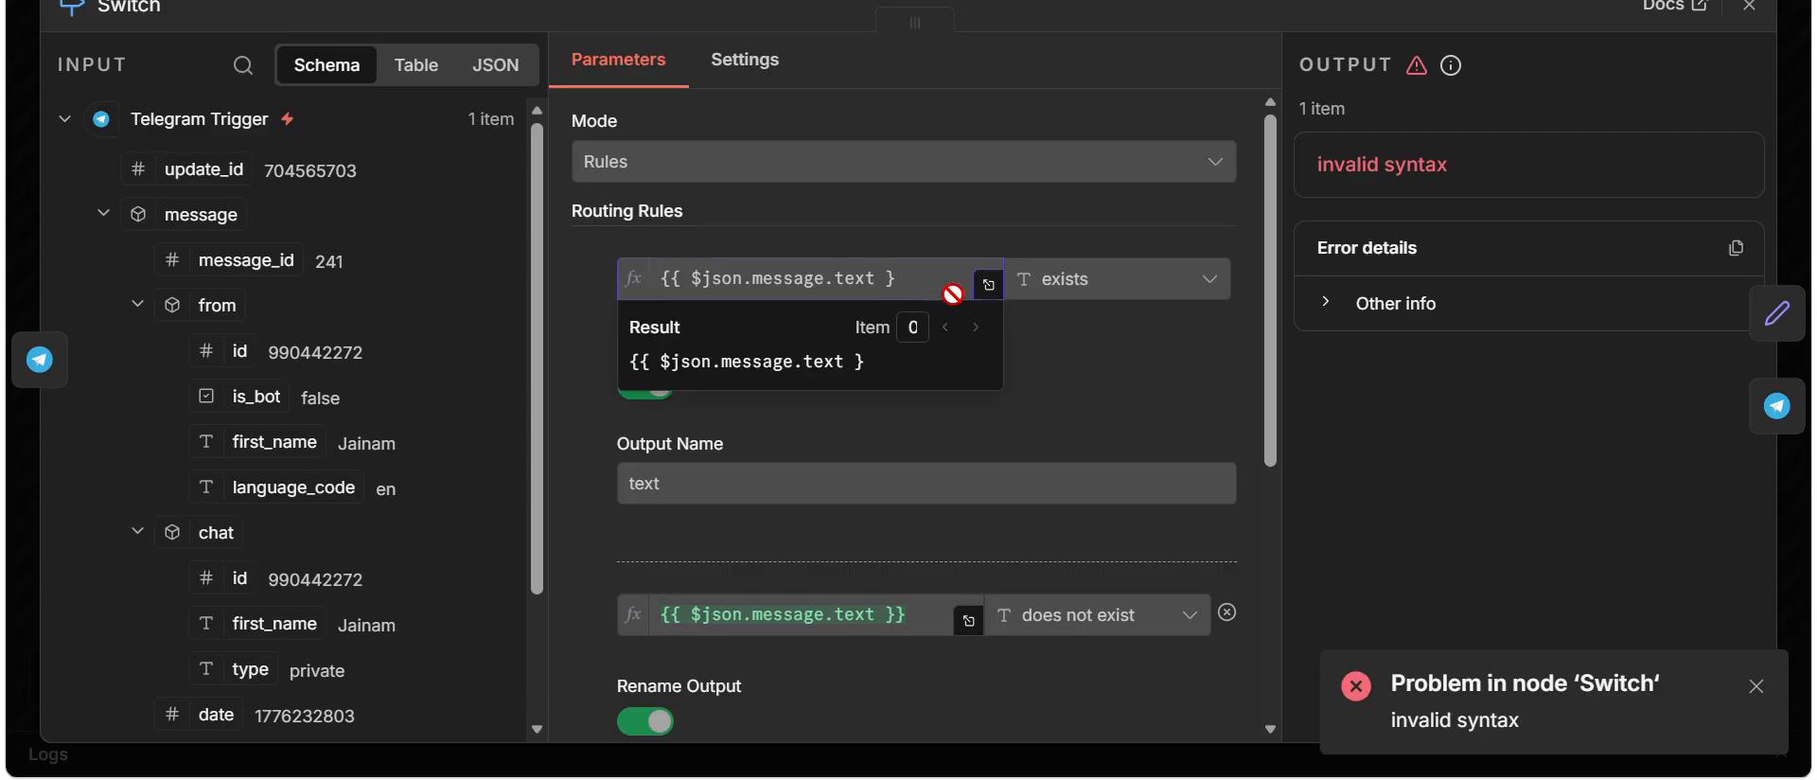
pyautogui.click(1107, 448)
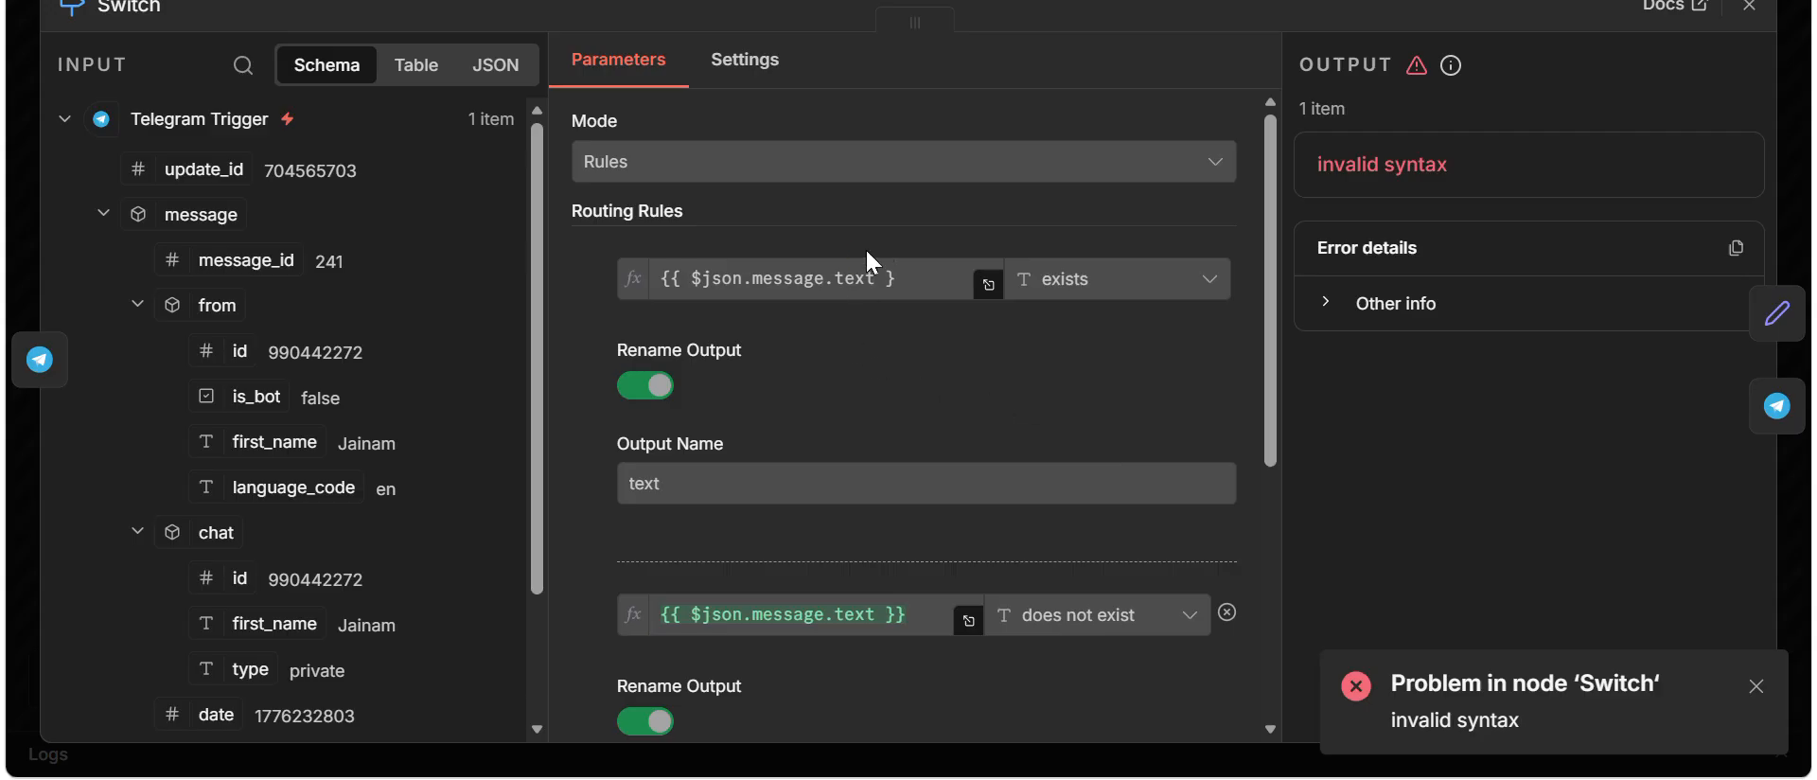
pyautogui.click(1748, 8)
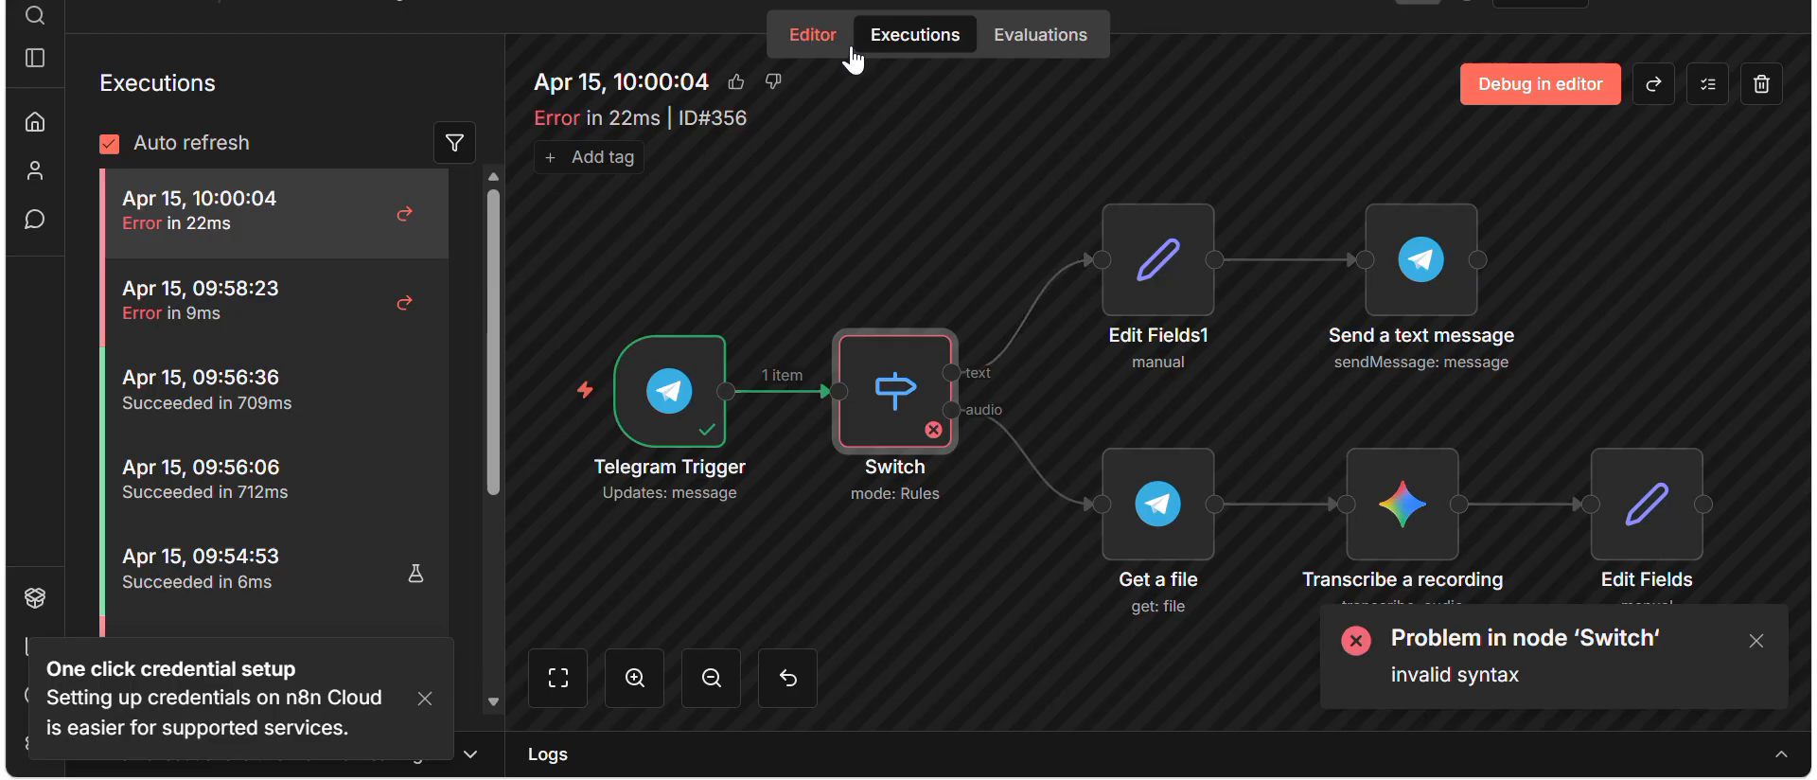
# Step: Load the failed execution's data into the editor for debugging and open the Switch node's parameters
pyautogui.click(1524, 87)
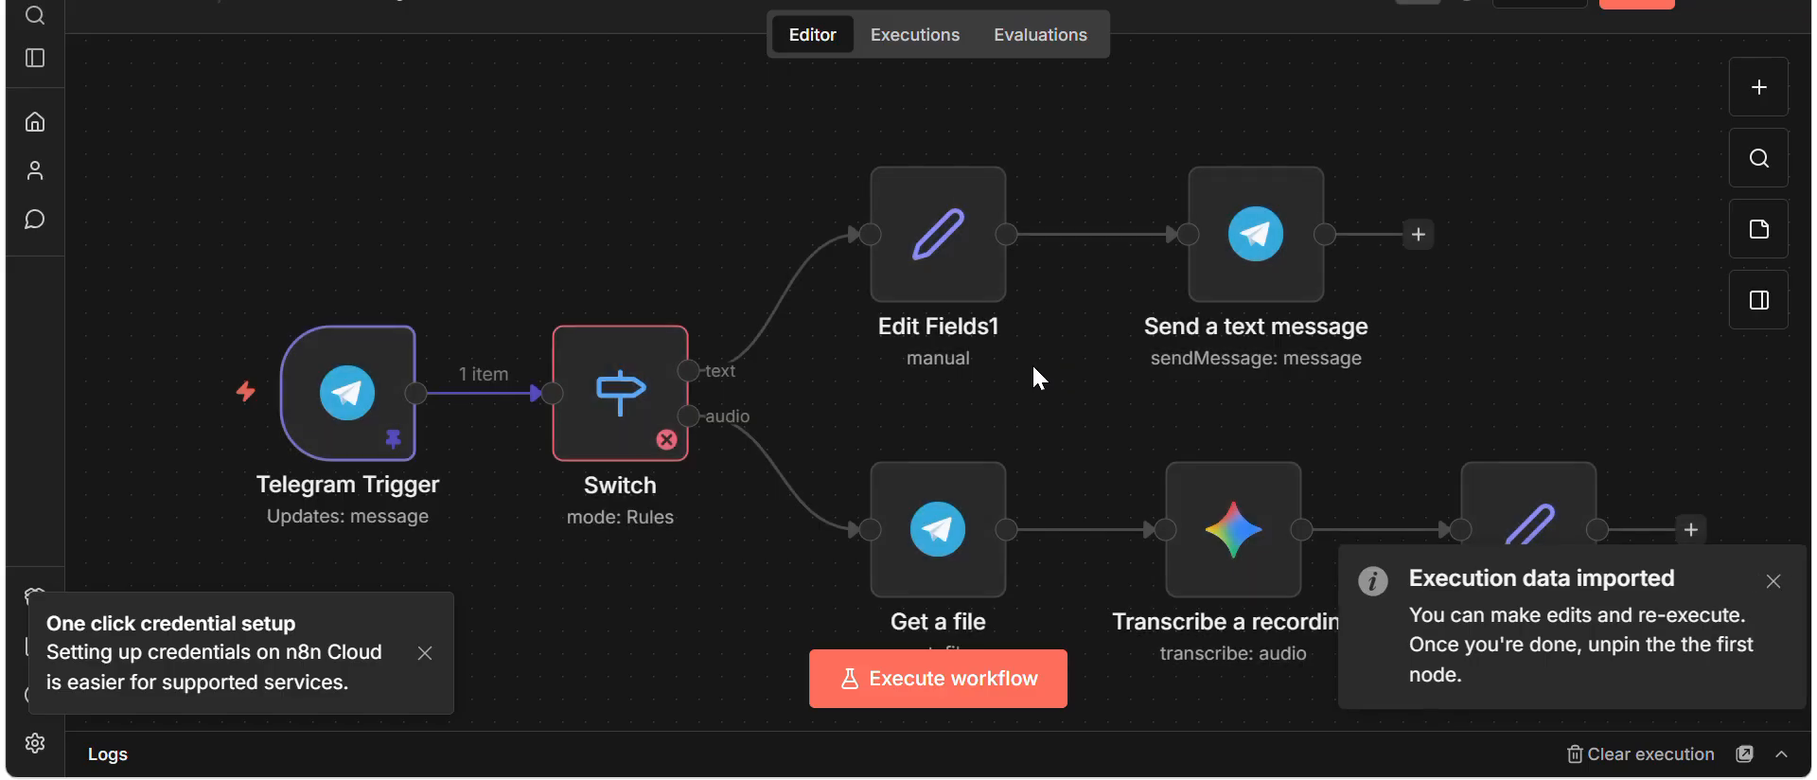
pyautogui.click(620, 365)
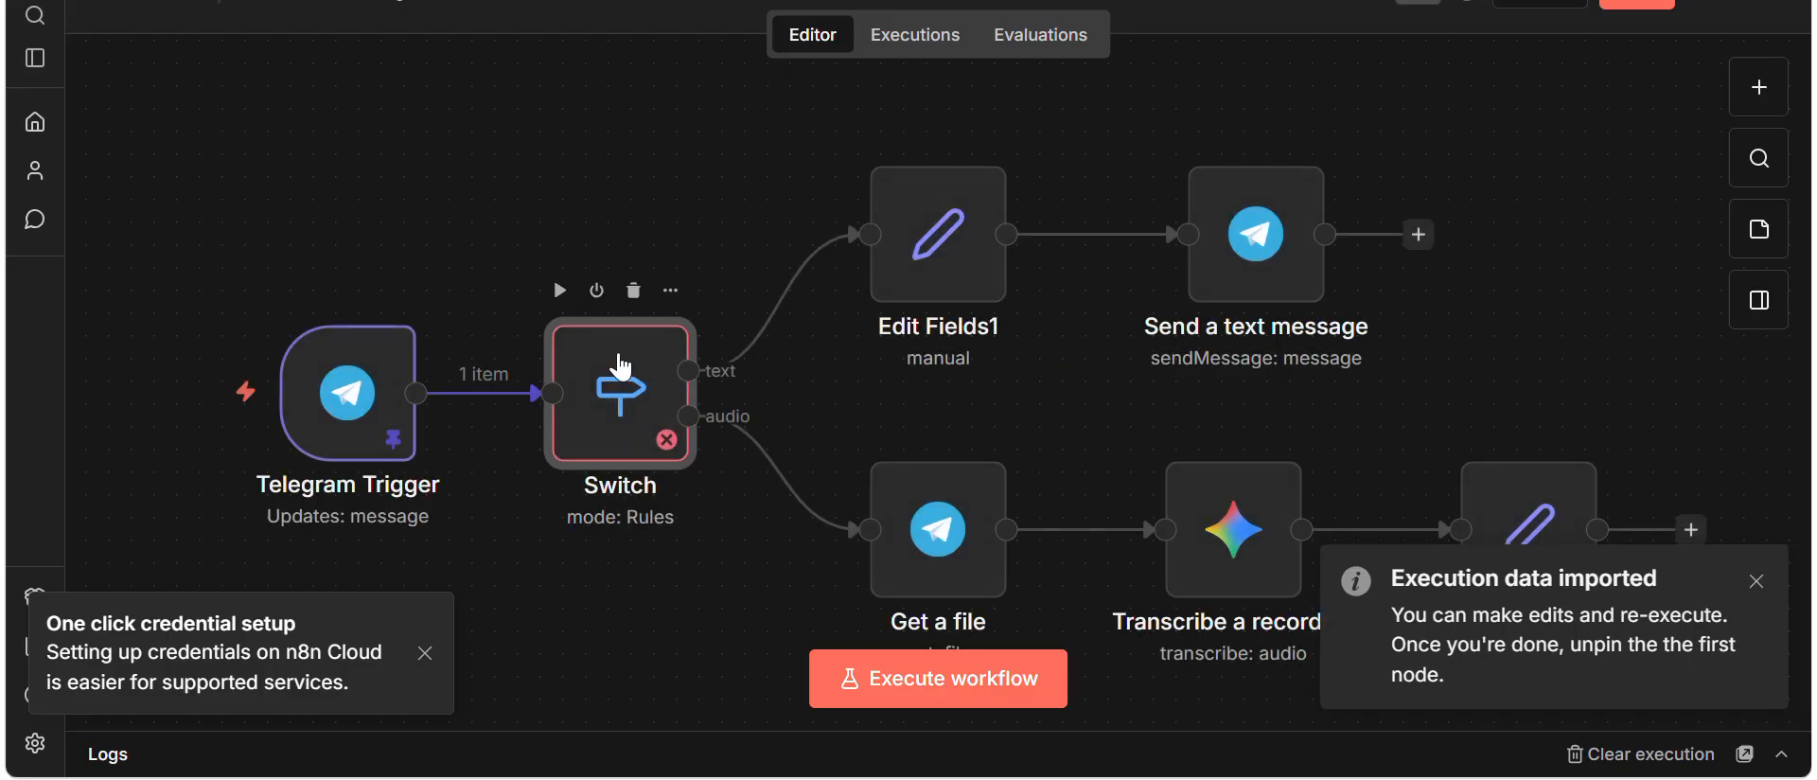
pyautogui.doubleClick(620, 365)
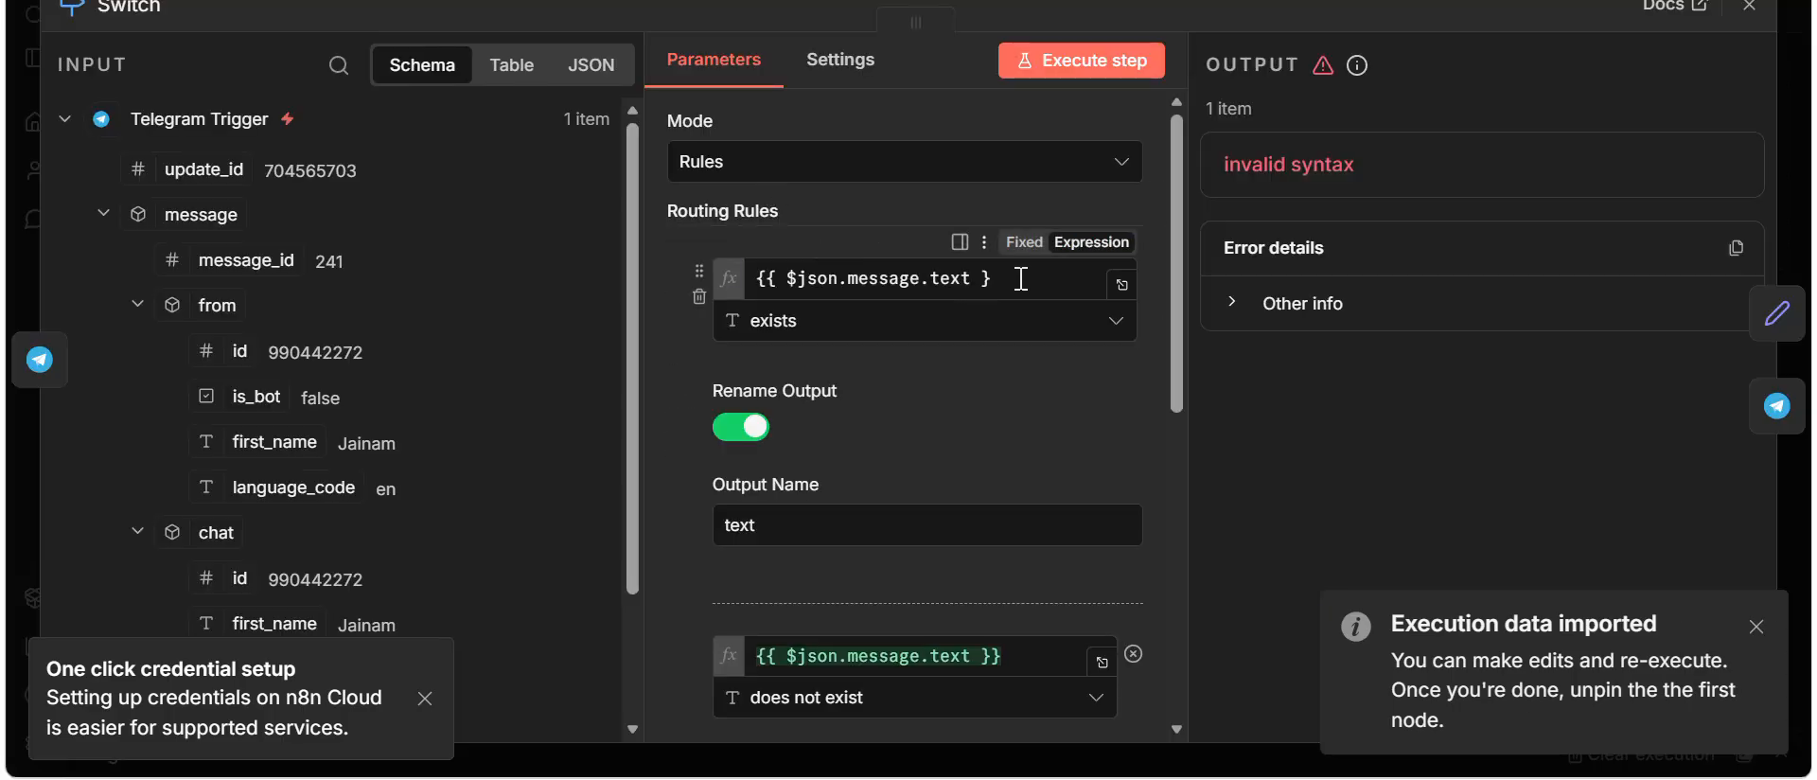
# Step: Correct the first routing rule's expression to {{ $json.message.text }} and execute the Switch node on its own
pyautogui.click(1022, 277)
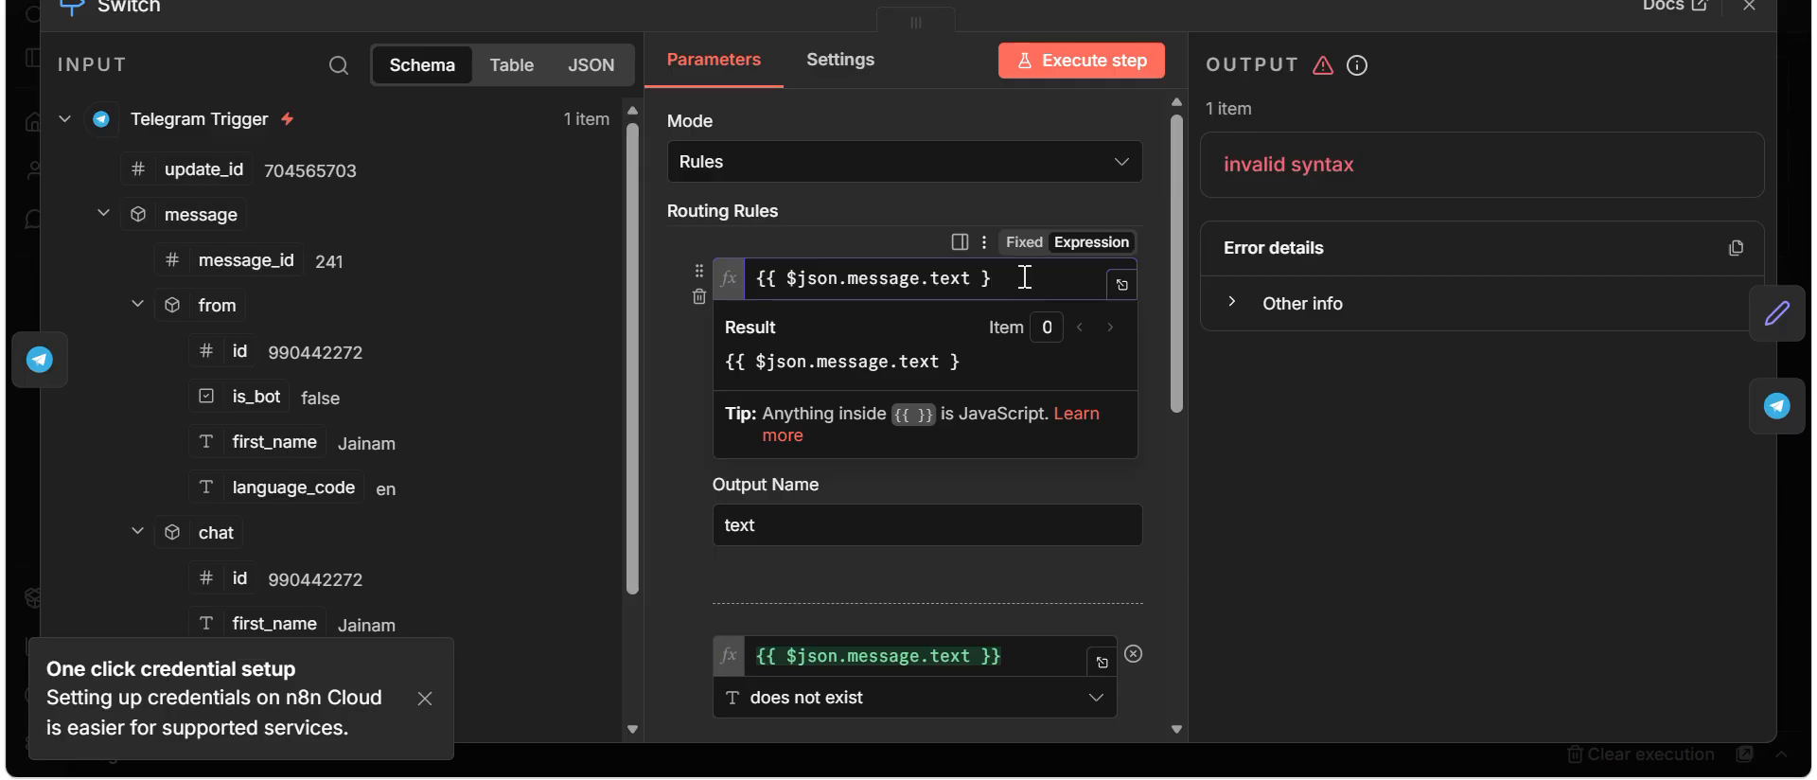
pyautogui.click(1105, 58)
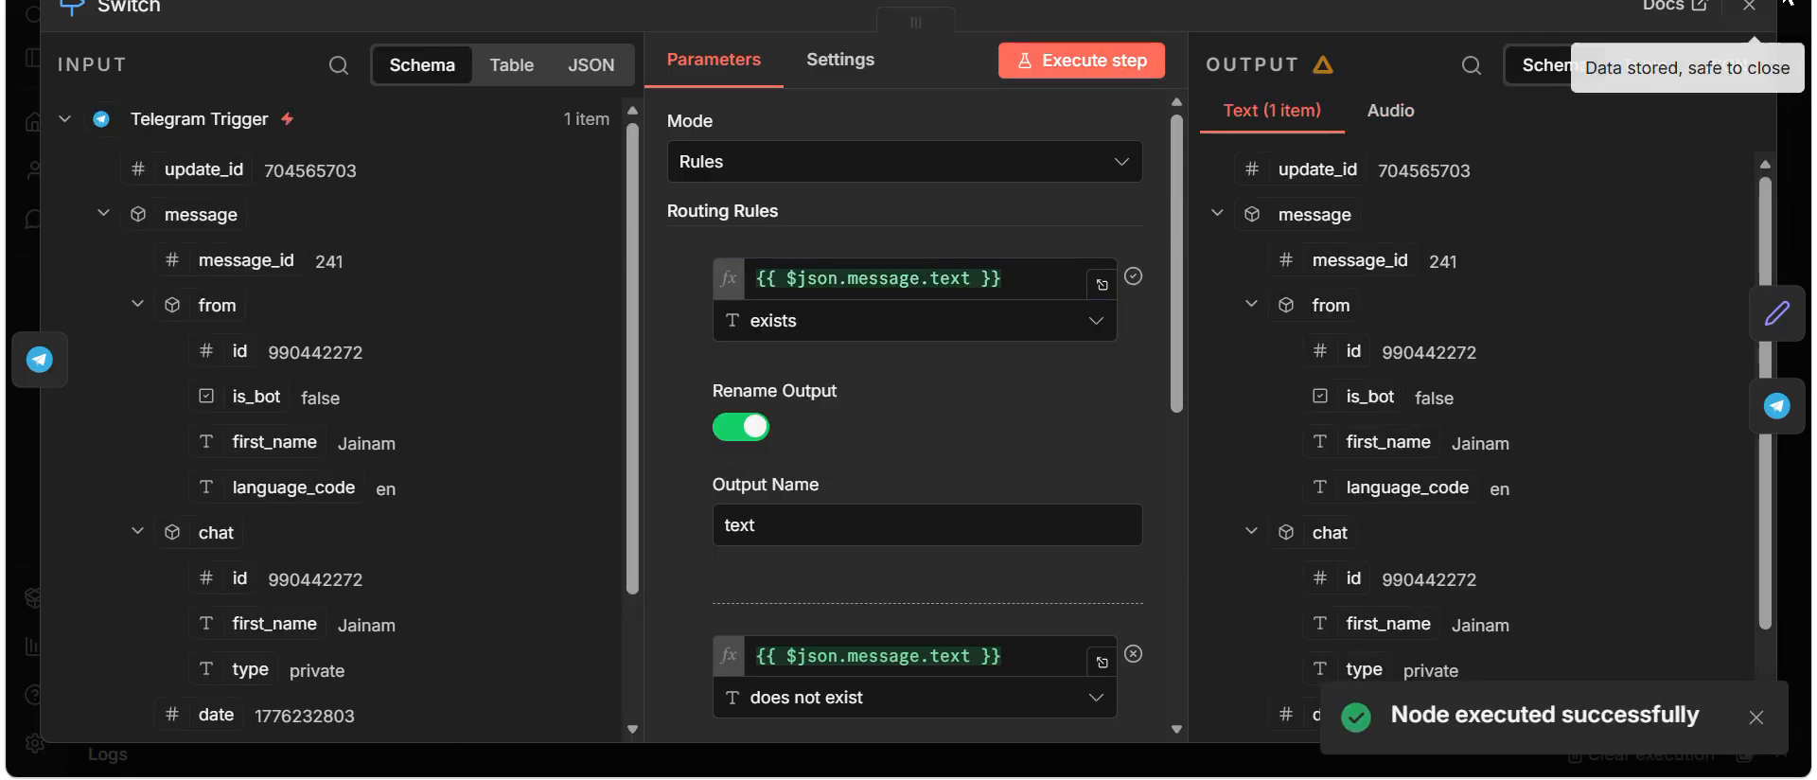
pyautogui.click(1748, 11)
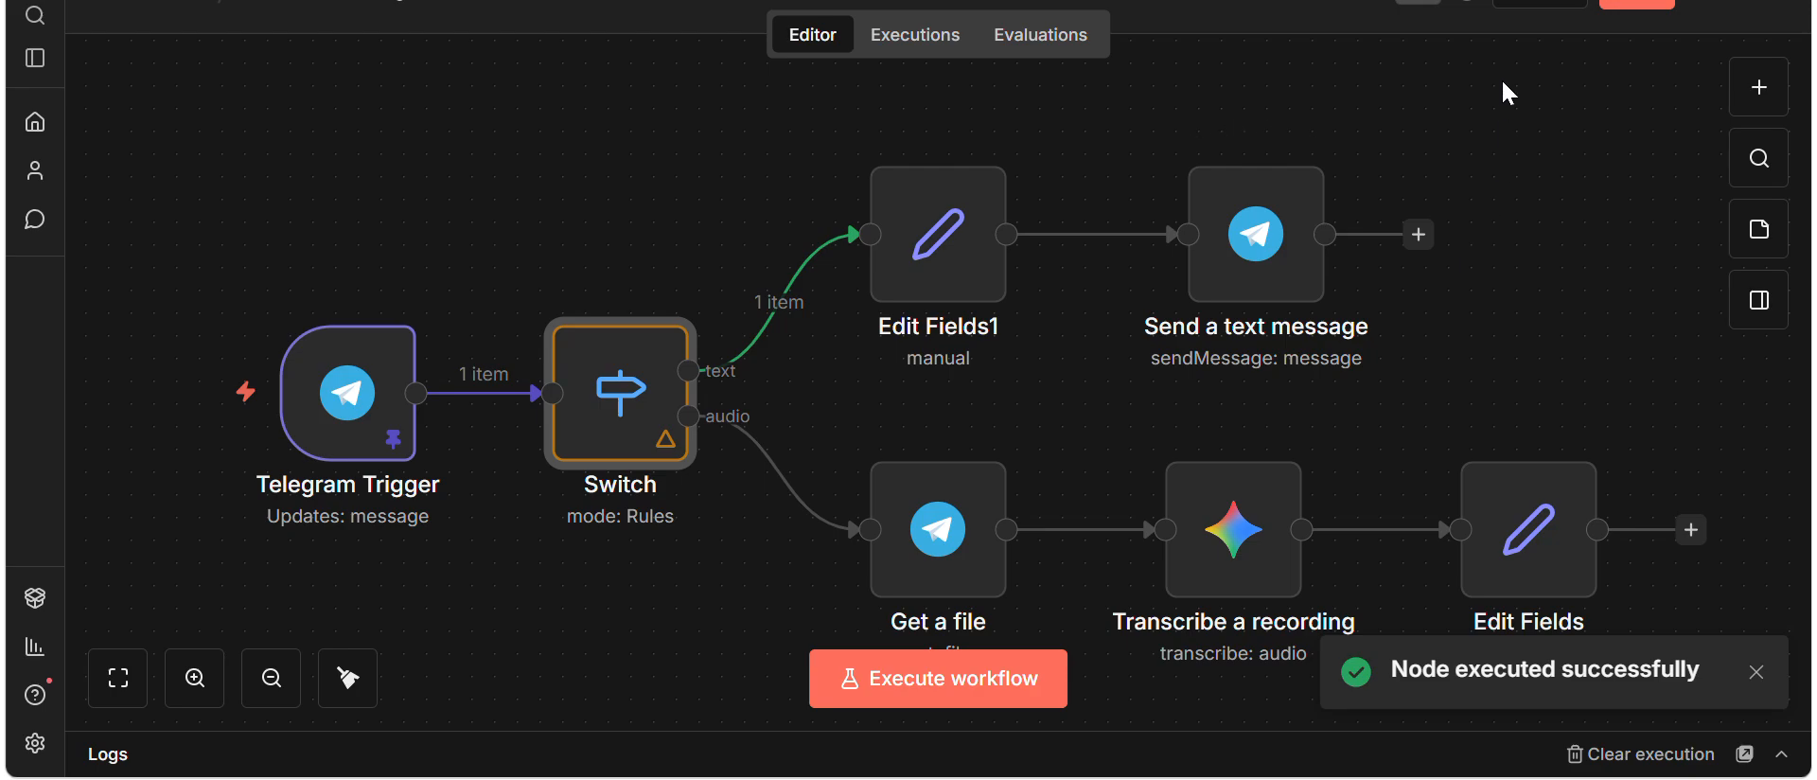
# Step: Switch to Telegram and send the test message "gth" to uniBot
pyautogui.hotkey('alt', 'Tab')
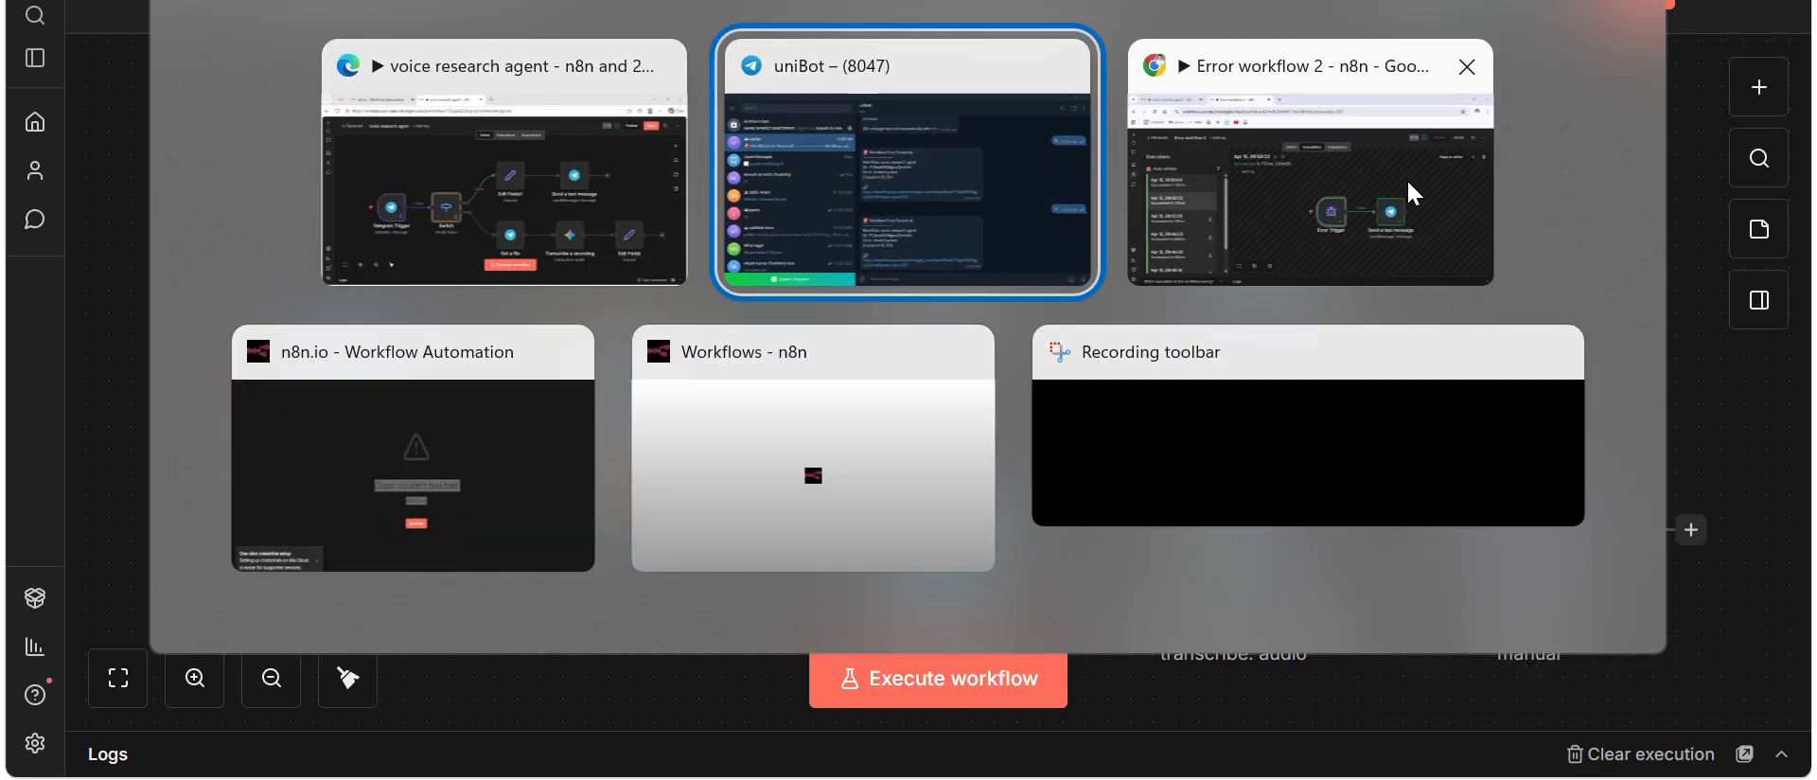
pyautogui.write('gth')
pyautogui.press('Return')
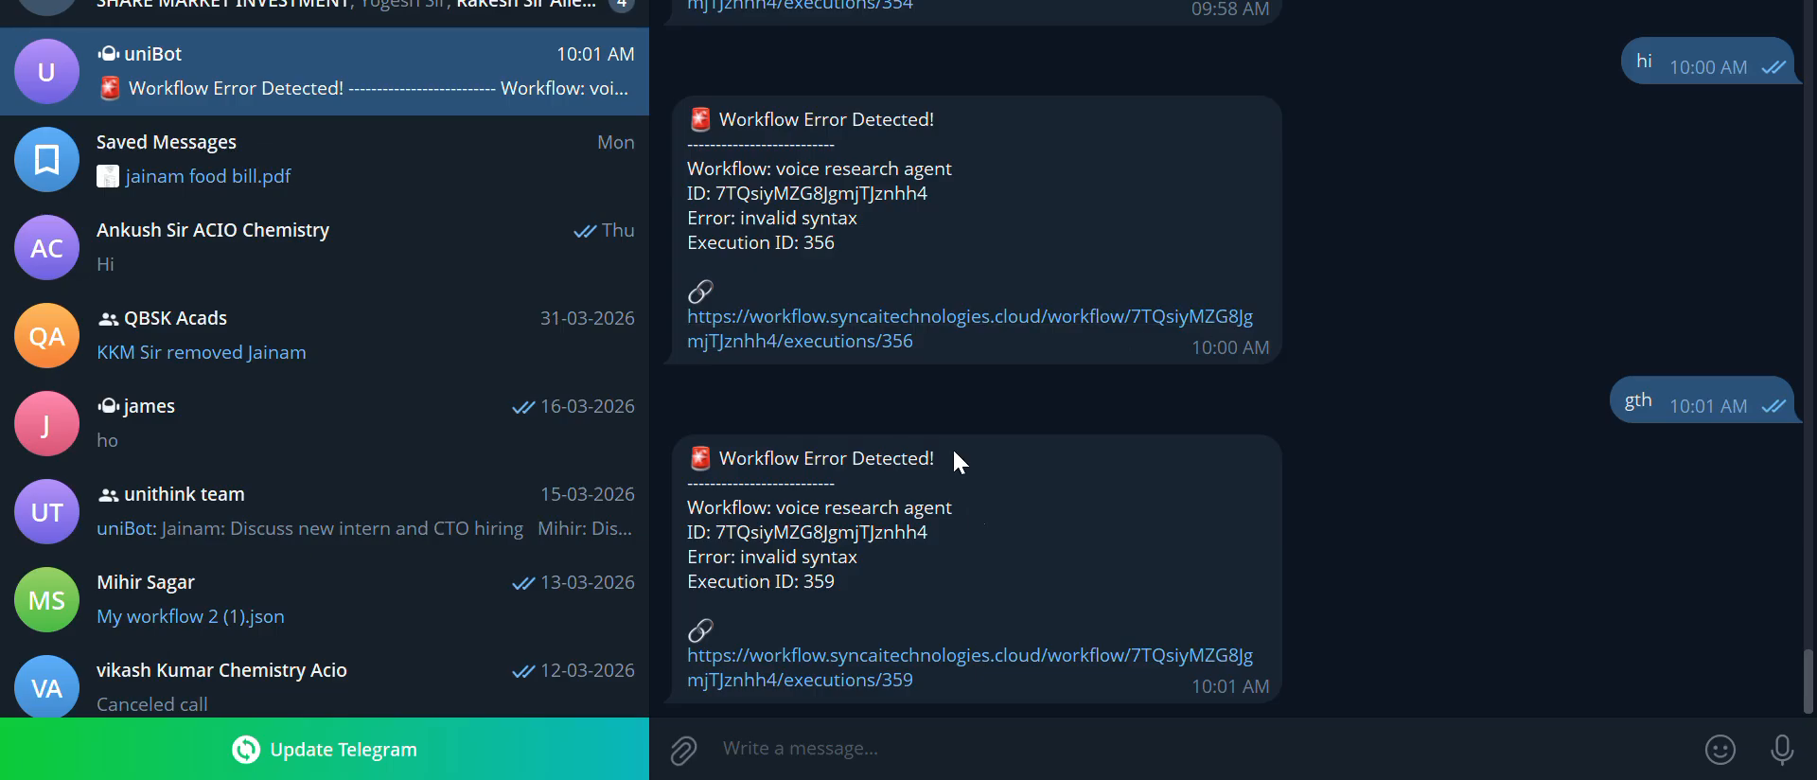
# Step: Return to the voice research agent workflow in n8n and publish the corrected version under its default version name
pyautogui.hotkey('alt', 'Tab')
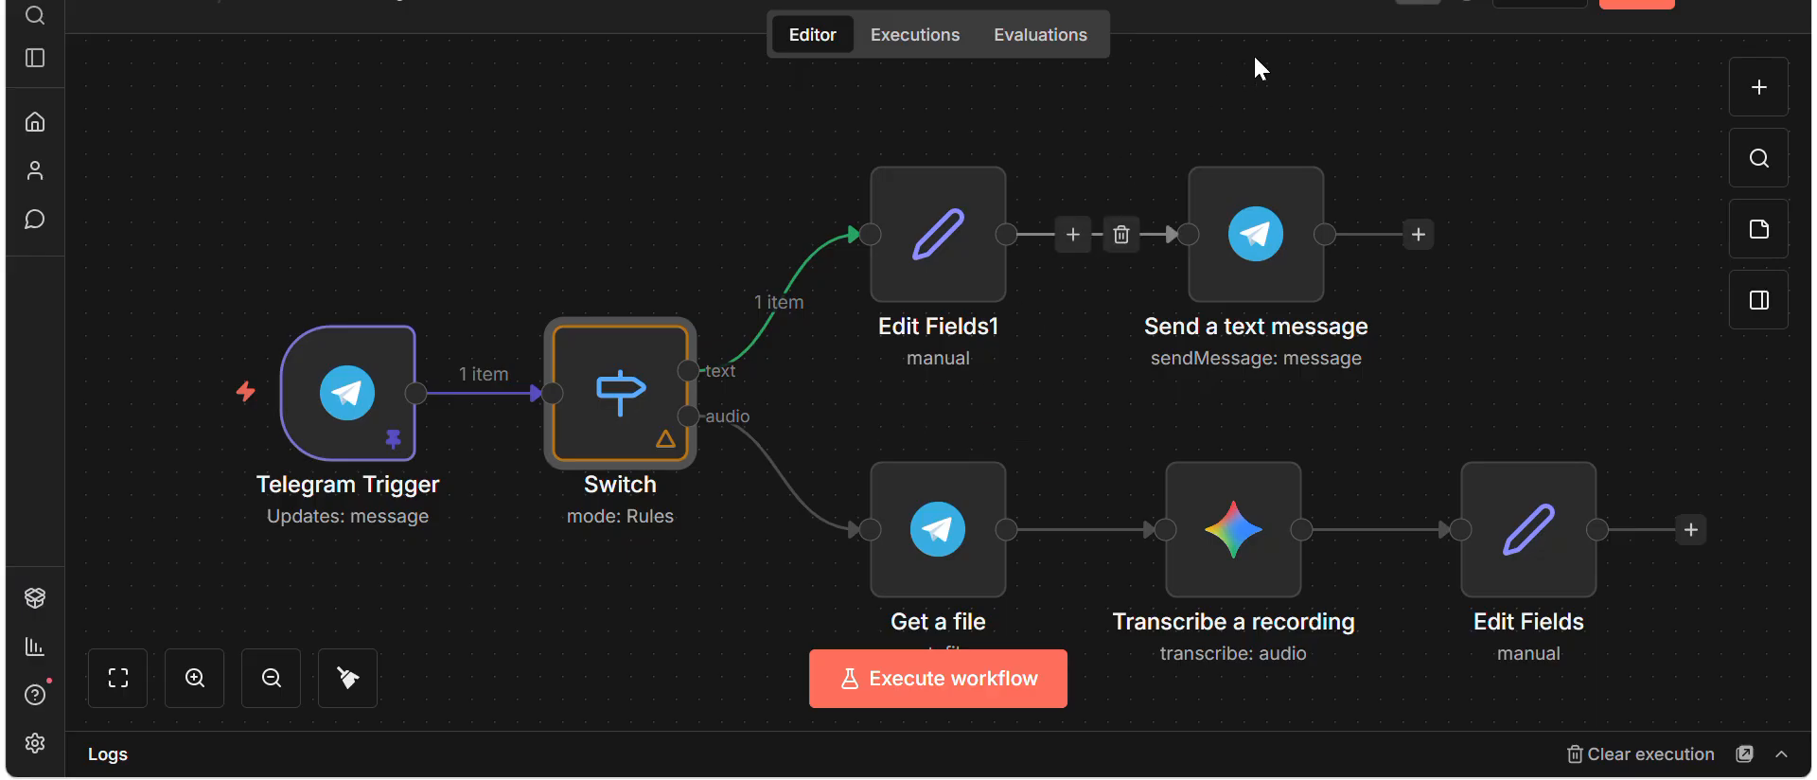
pyautogui.click(1637, 4)
pyautogui.click(1150, 520)
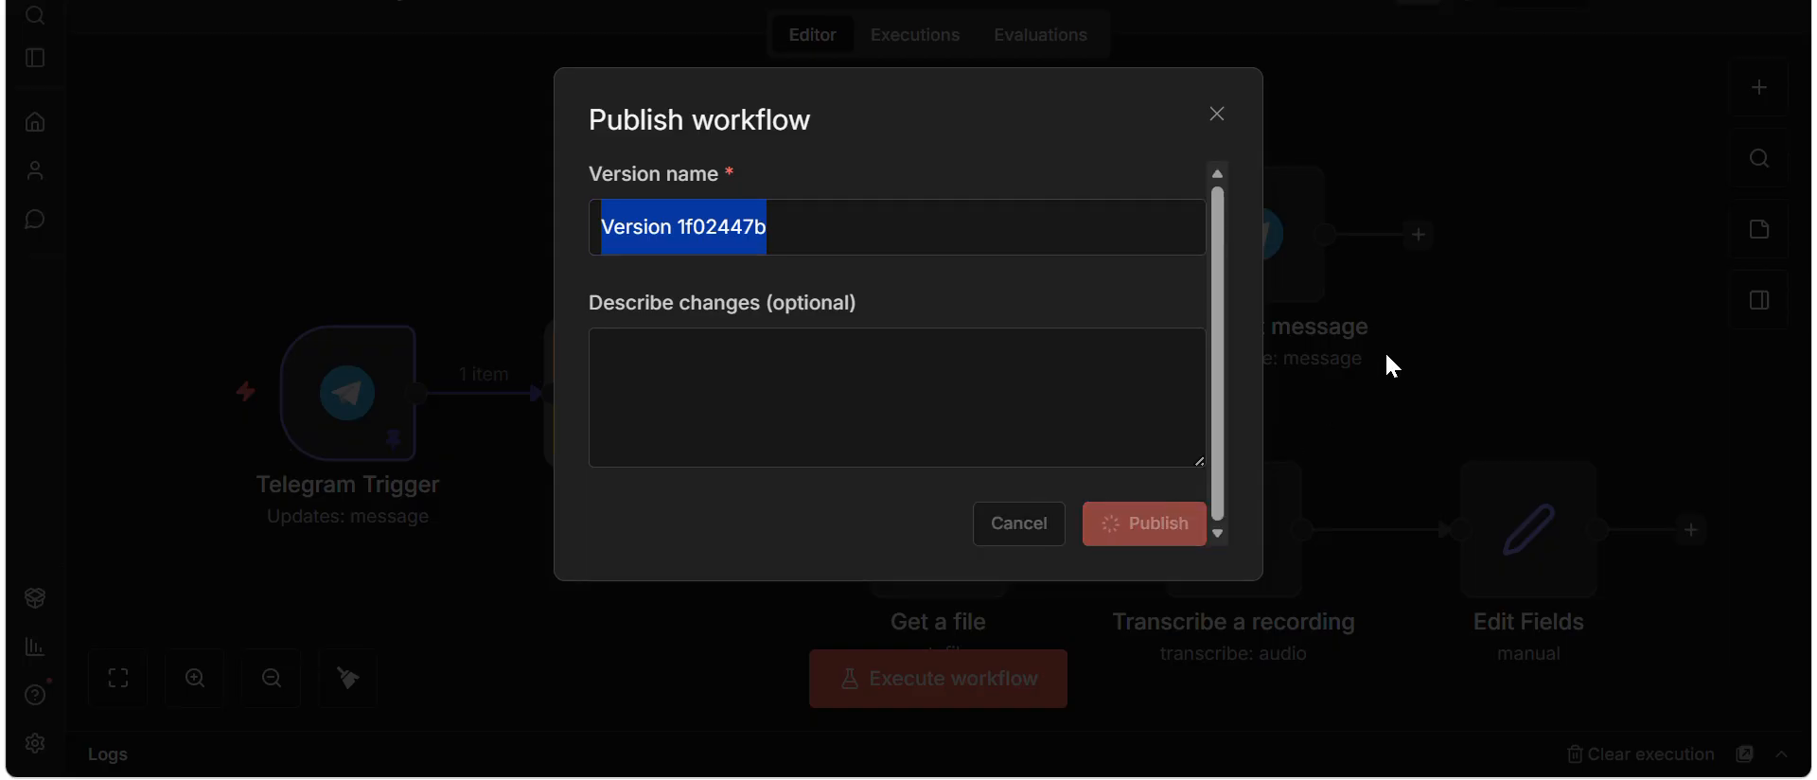
# Step: Switch to Telegram and send the test message "fvf" to uniBot
pyautogui.hotkey('alt', 'Tab')
pyautogui.write('fvf')
pyautogui.press('Return')
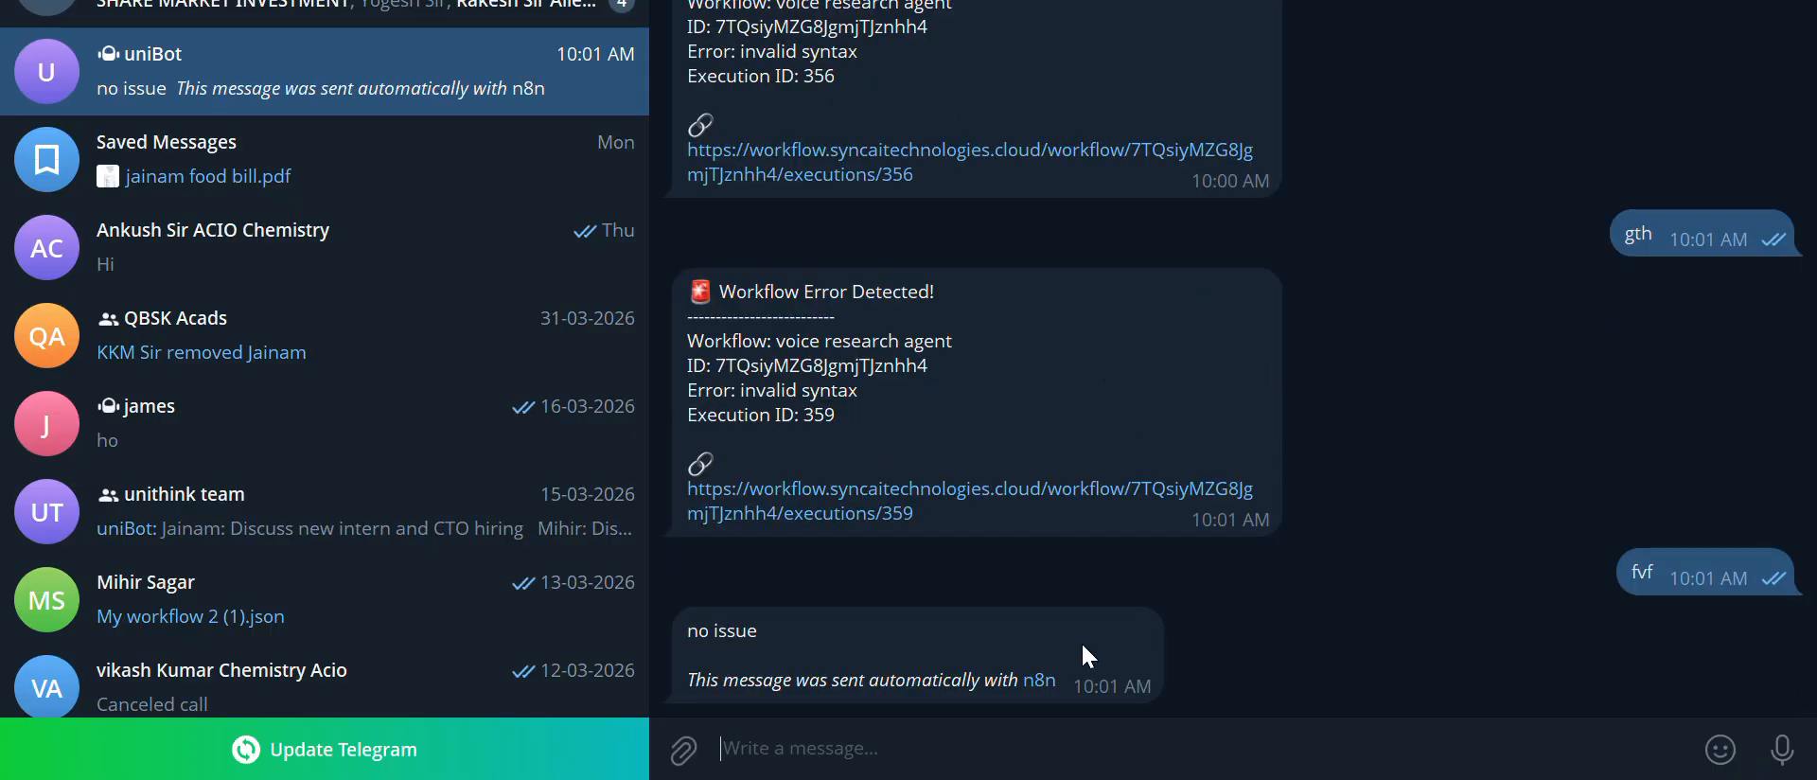
# Step: Return to n8n and view the execution history of the voice research agent workflow
pyautogui.hotkey('alt', 'Tab')
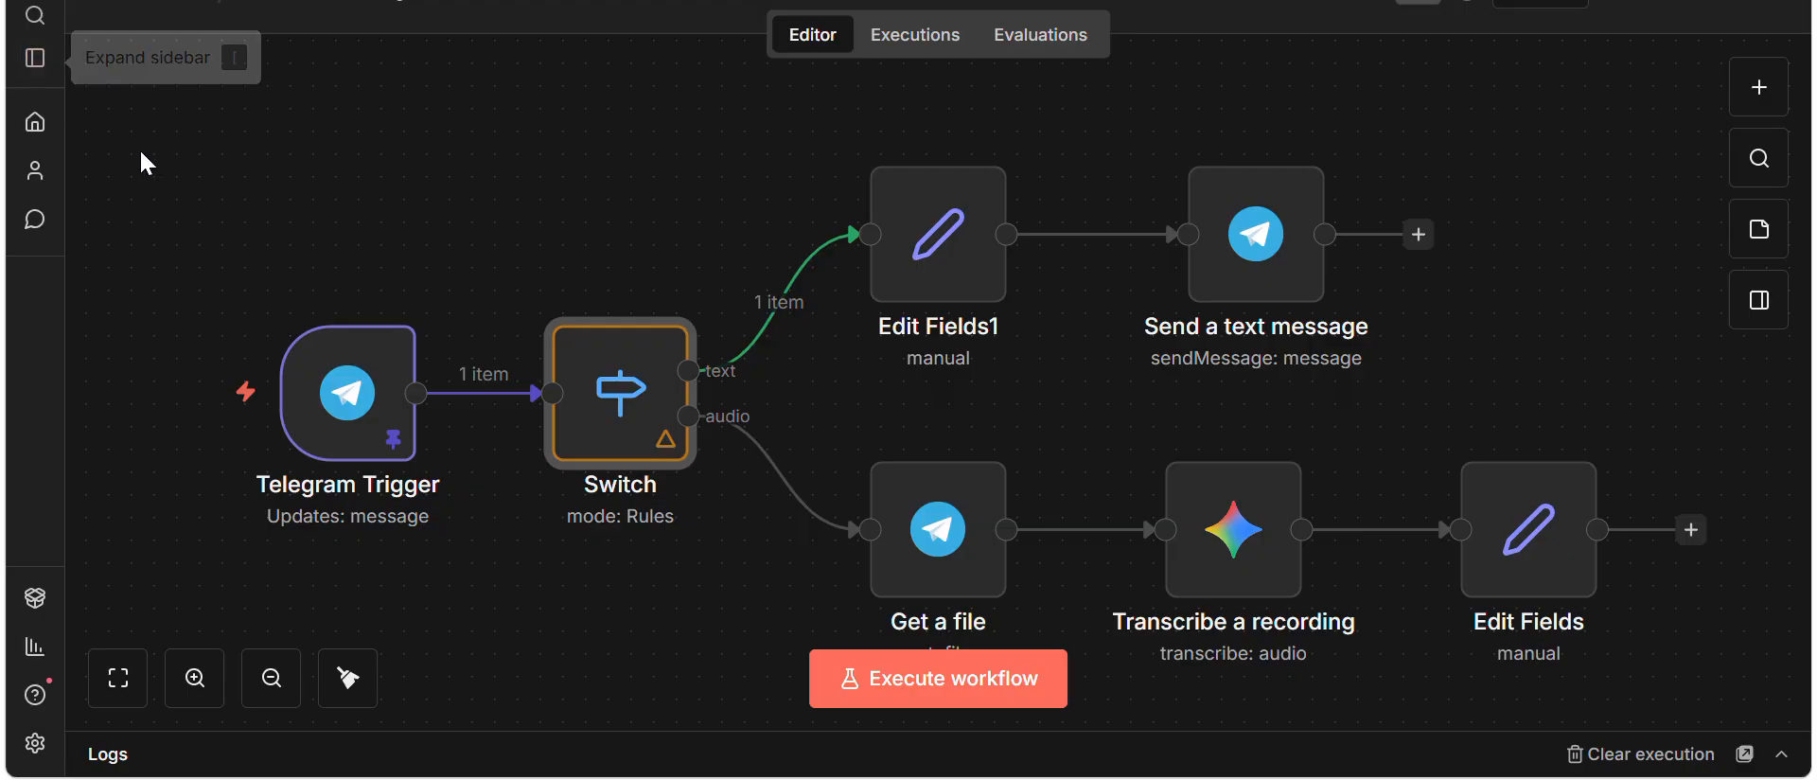
pyautogui.click(922, 40)
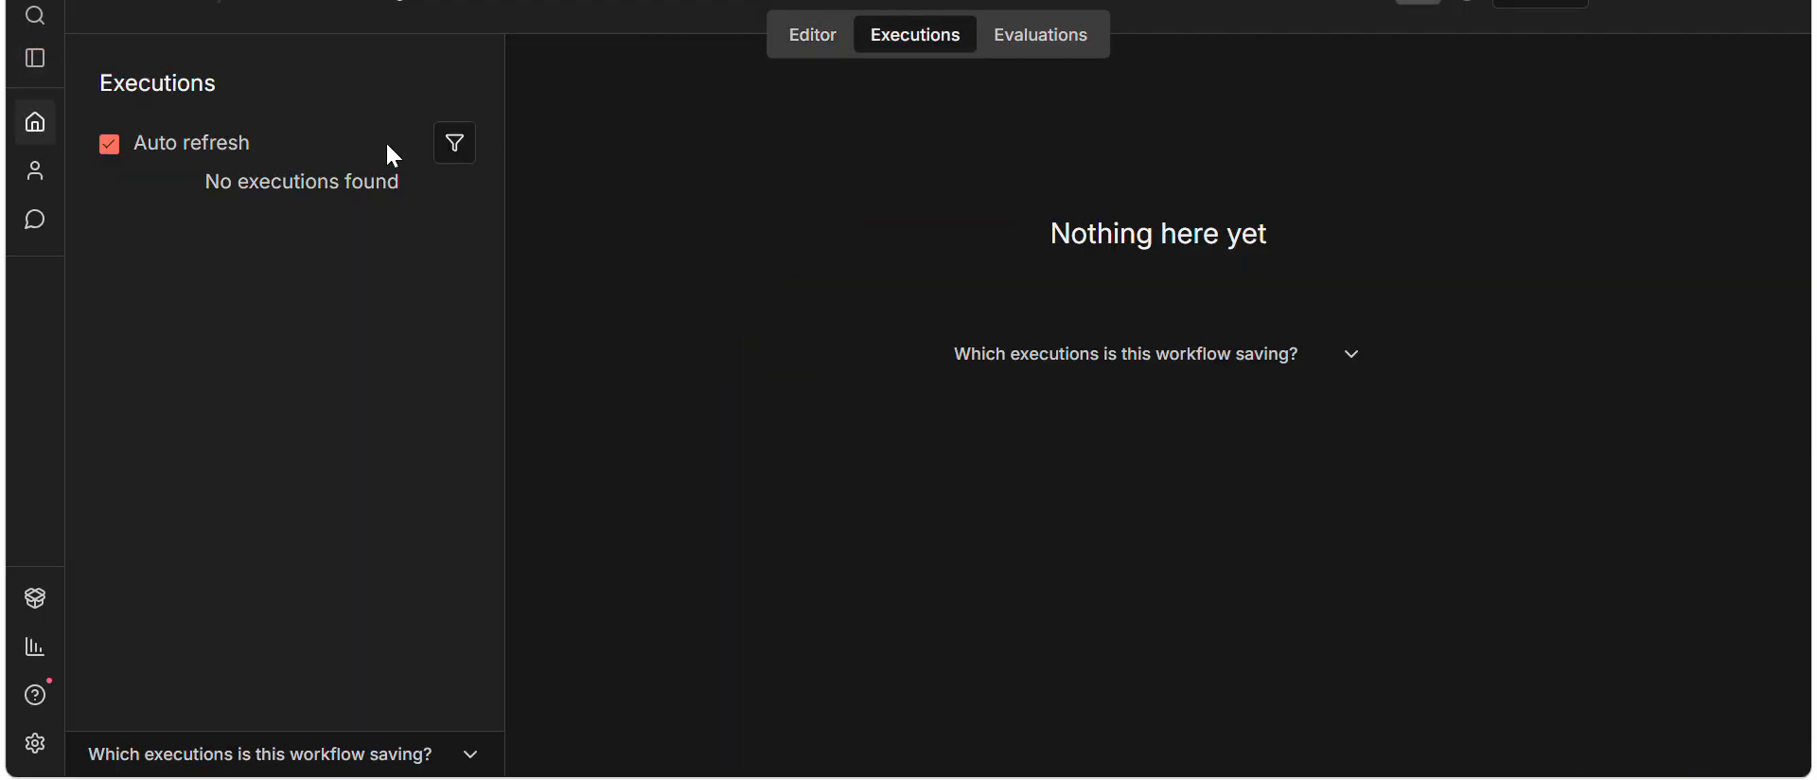